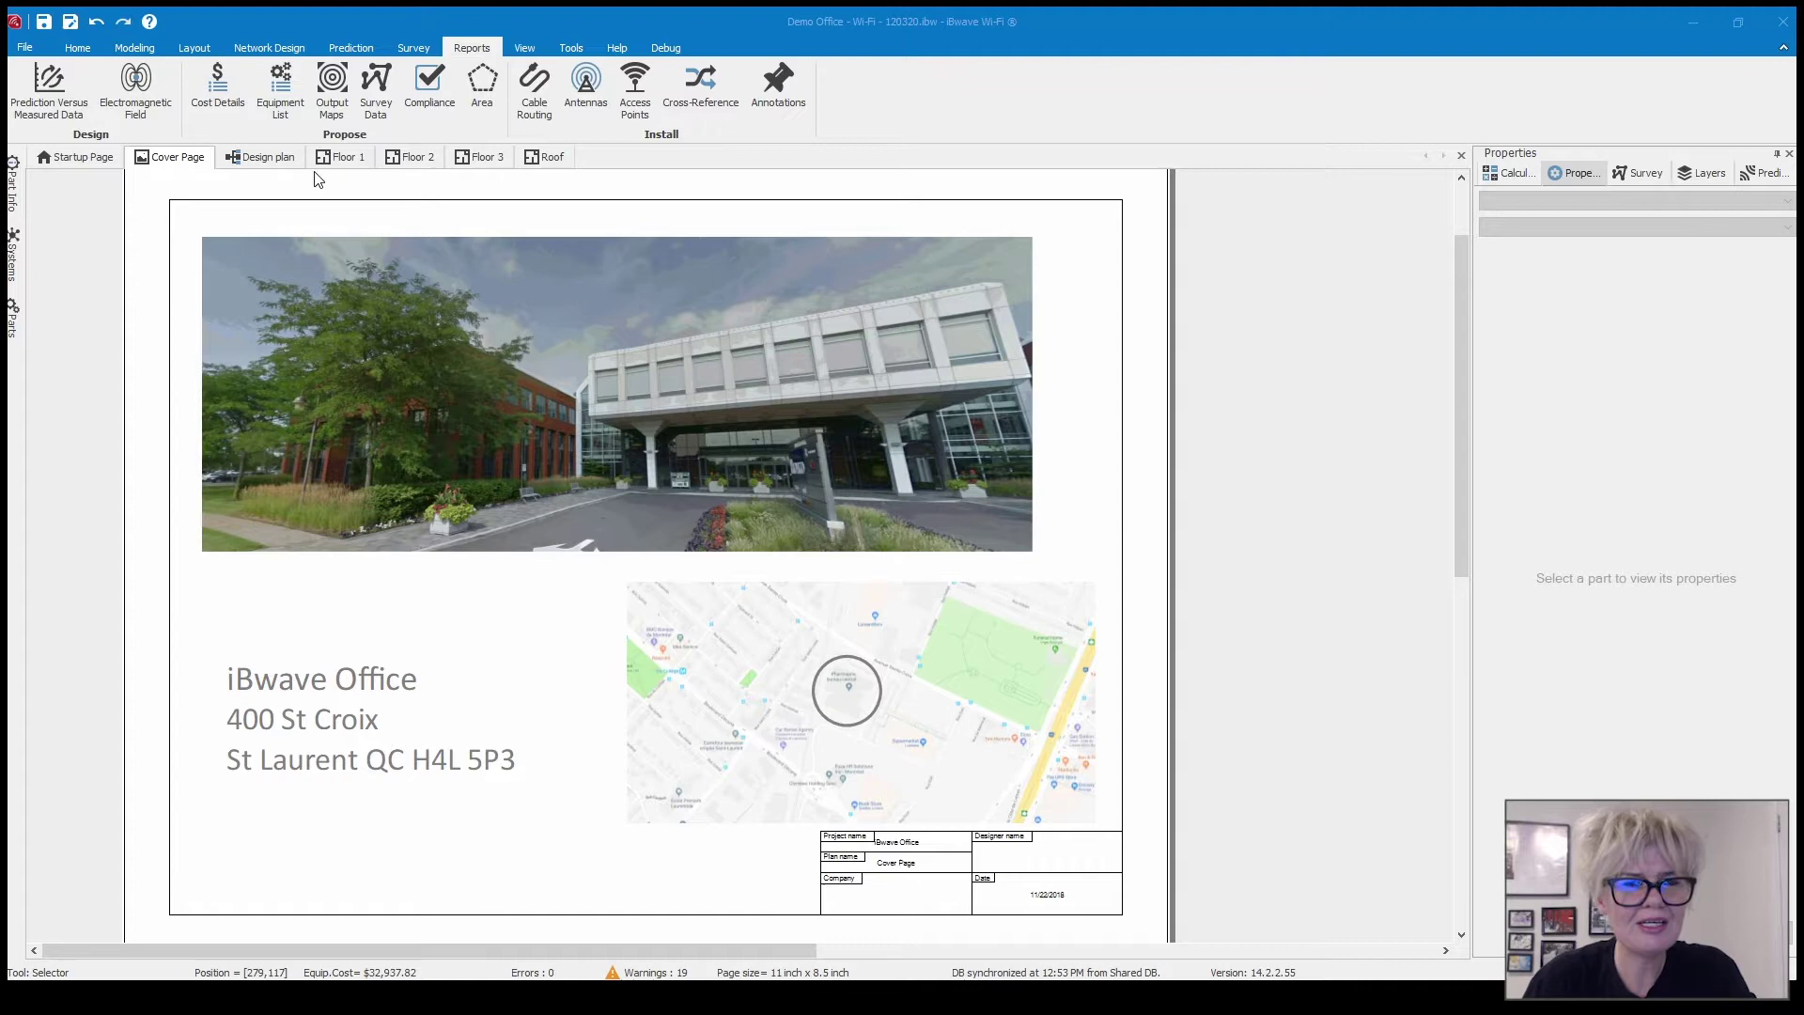
Preview the Floor 1 and Floor 2 heatmaps, then show the Design plan page
{"action": "left_click", "coordinate": [344, 157]}
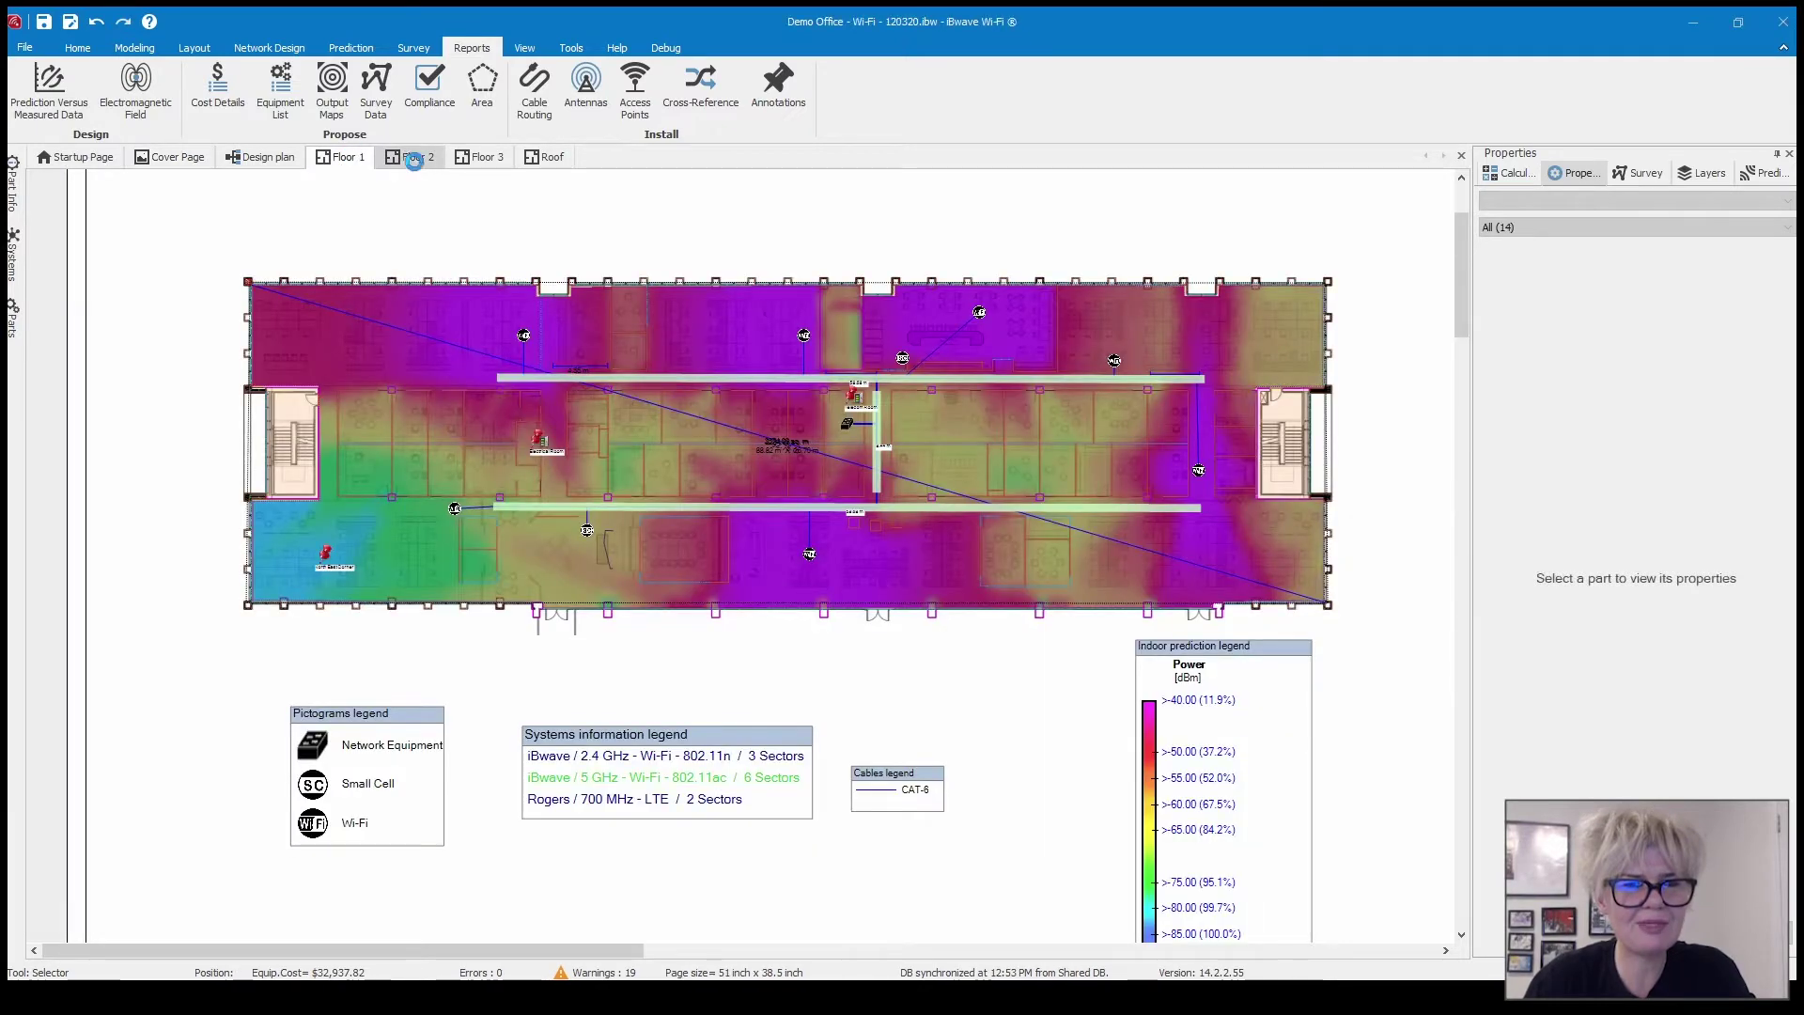
{"action": "left_click", "coordinate": [413, 158]}
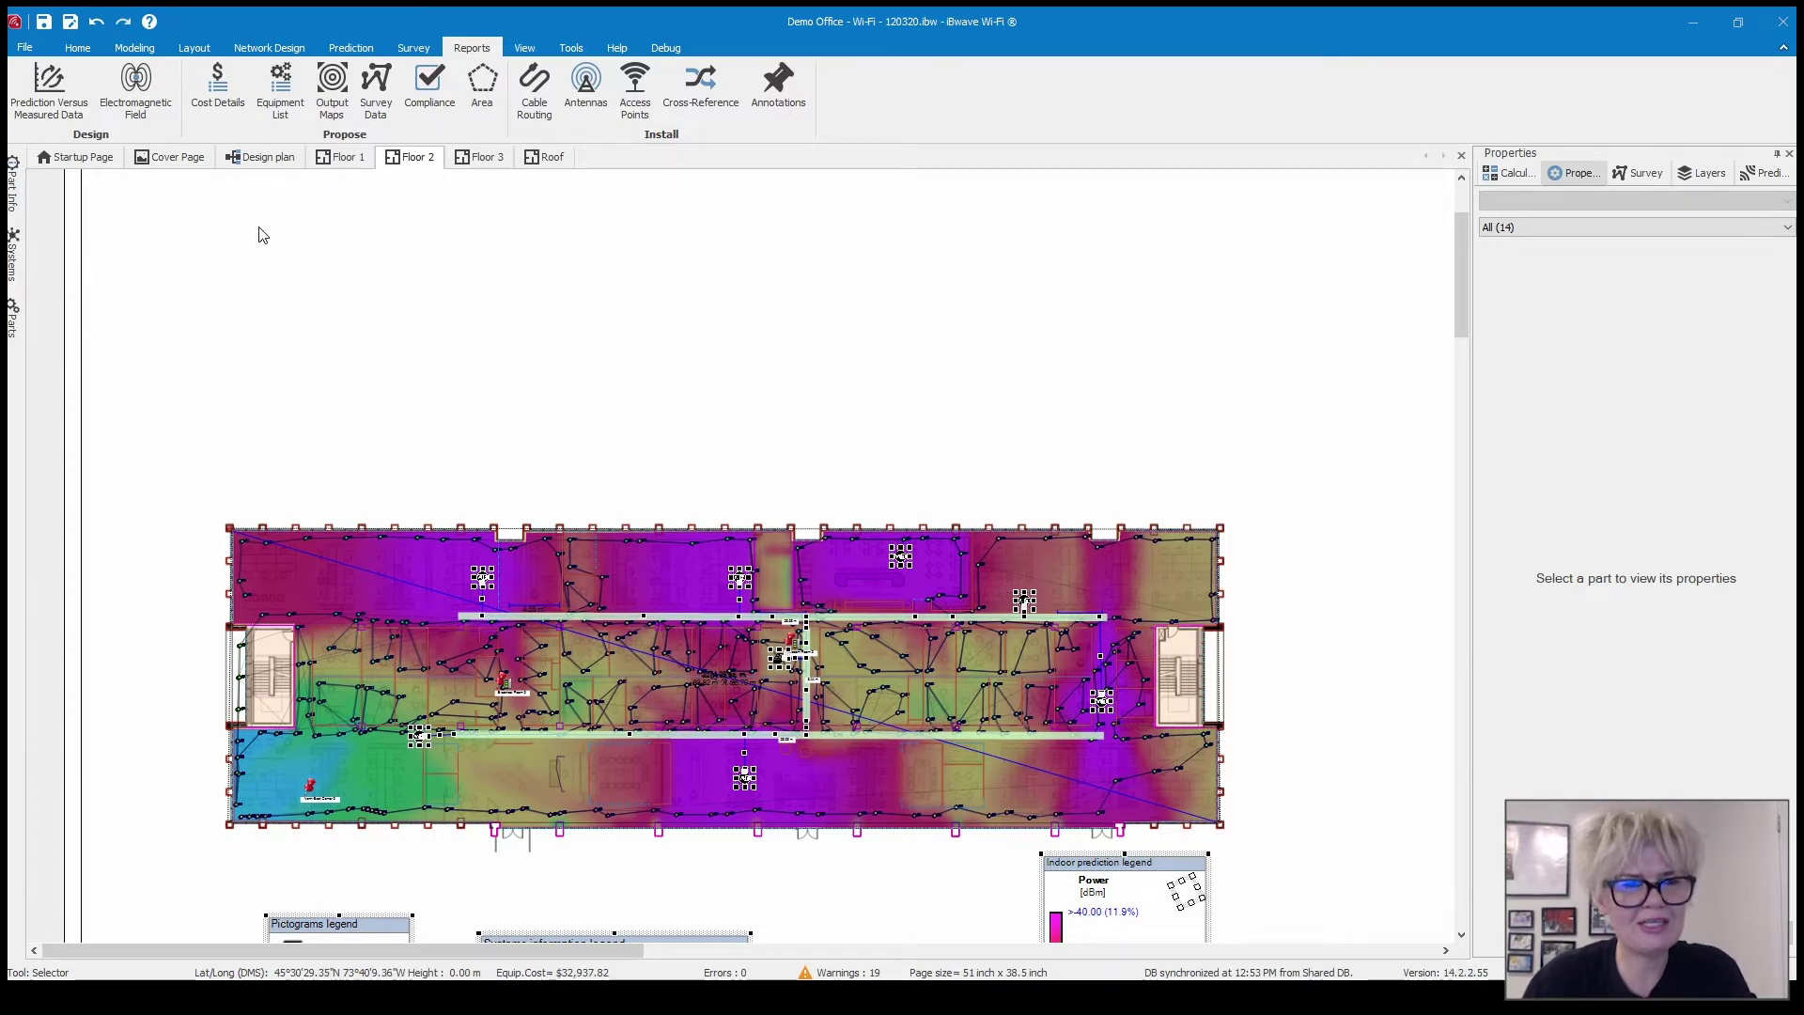
{"action": "left_click", "coordinate": [265, 153]}
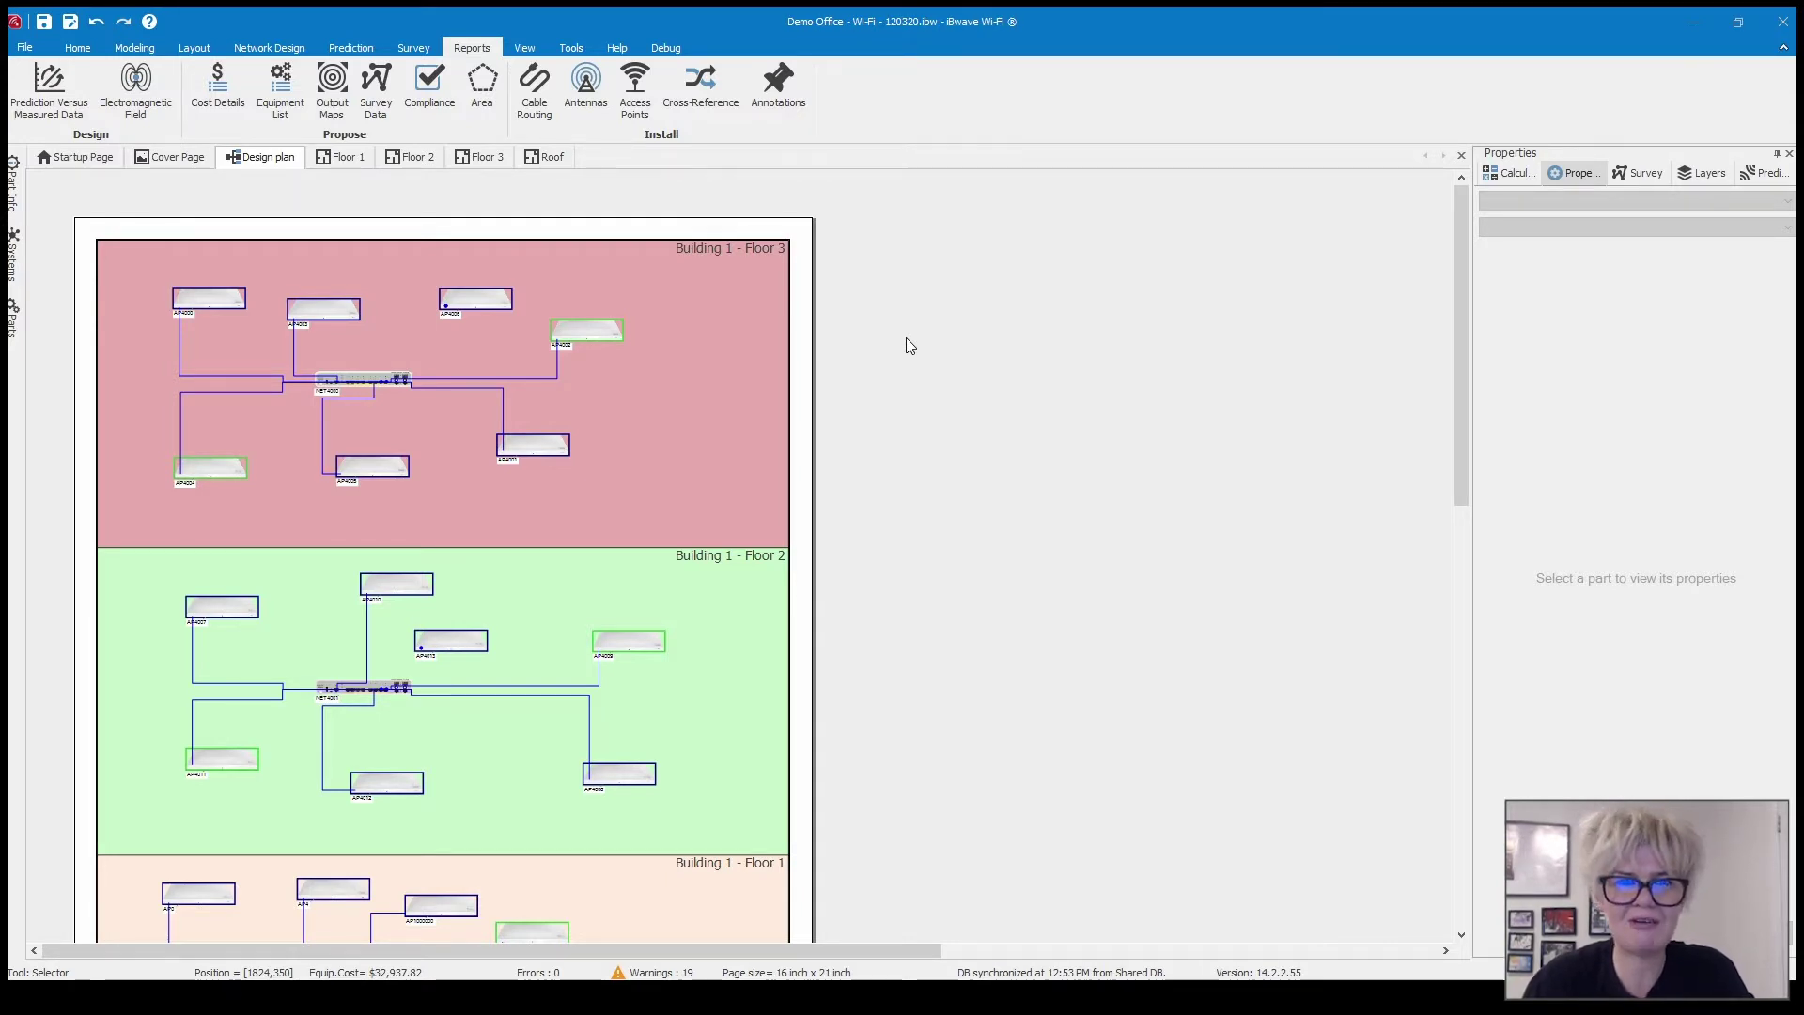
Nudge access point AP4002 on Floor 3 slightly up and right in the design plan
{"action": "left_click", "coordinate": [338, 160]}
{"action": "left_click", "coordinate": [267, 157]}
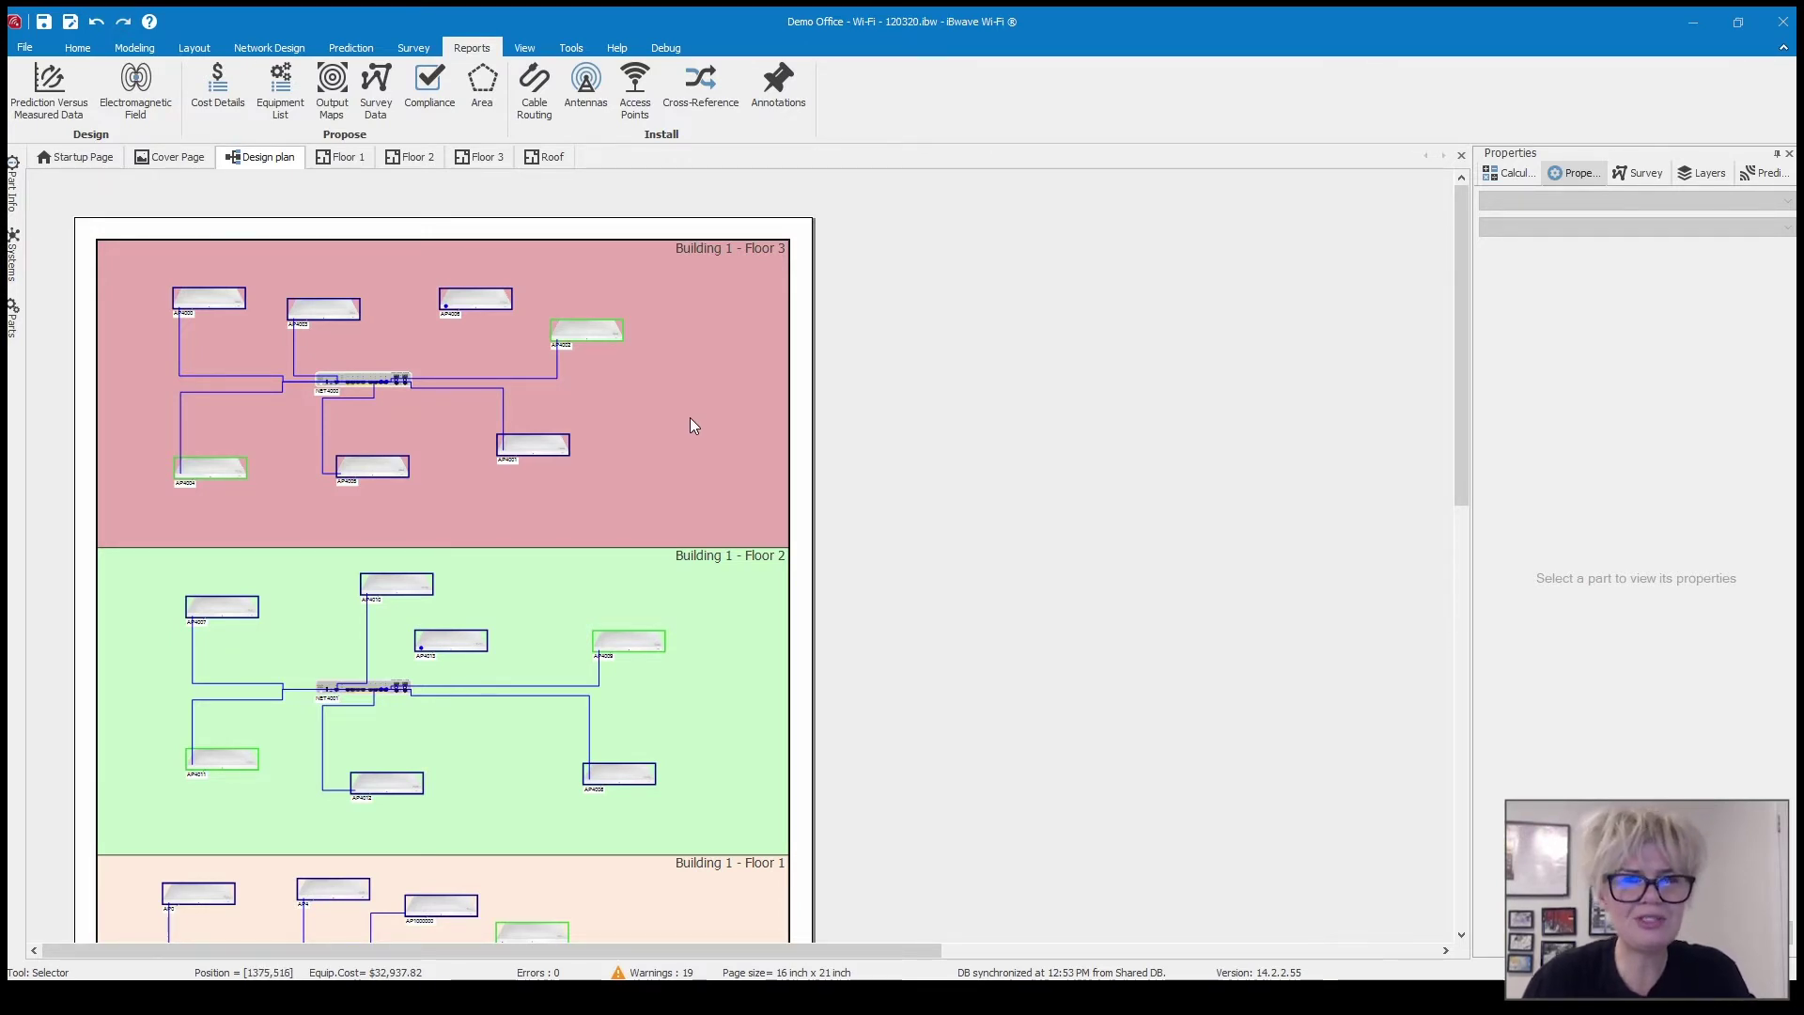
{"action": "right_click", "coordinate": [634, 375]}
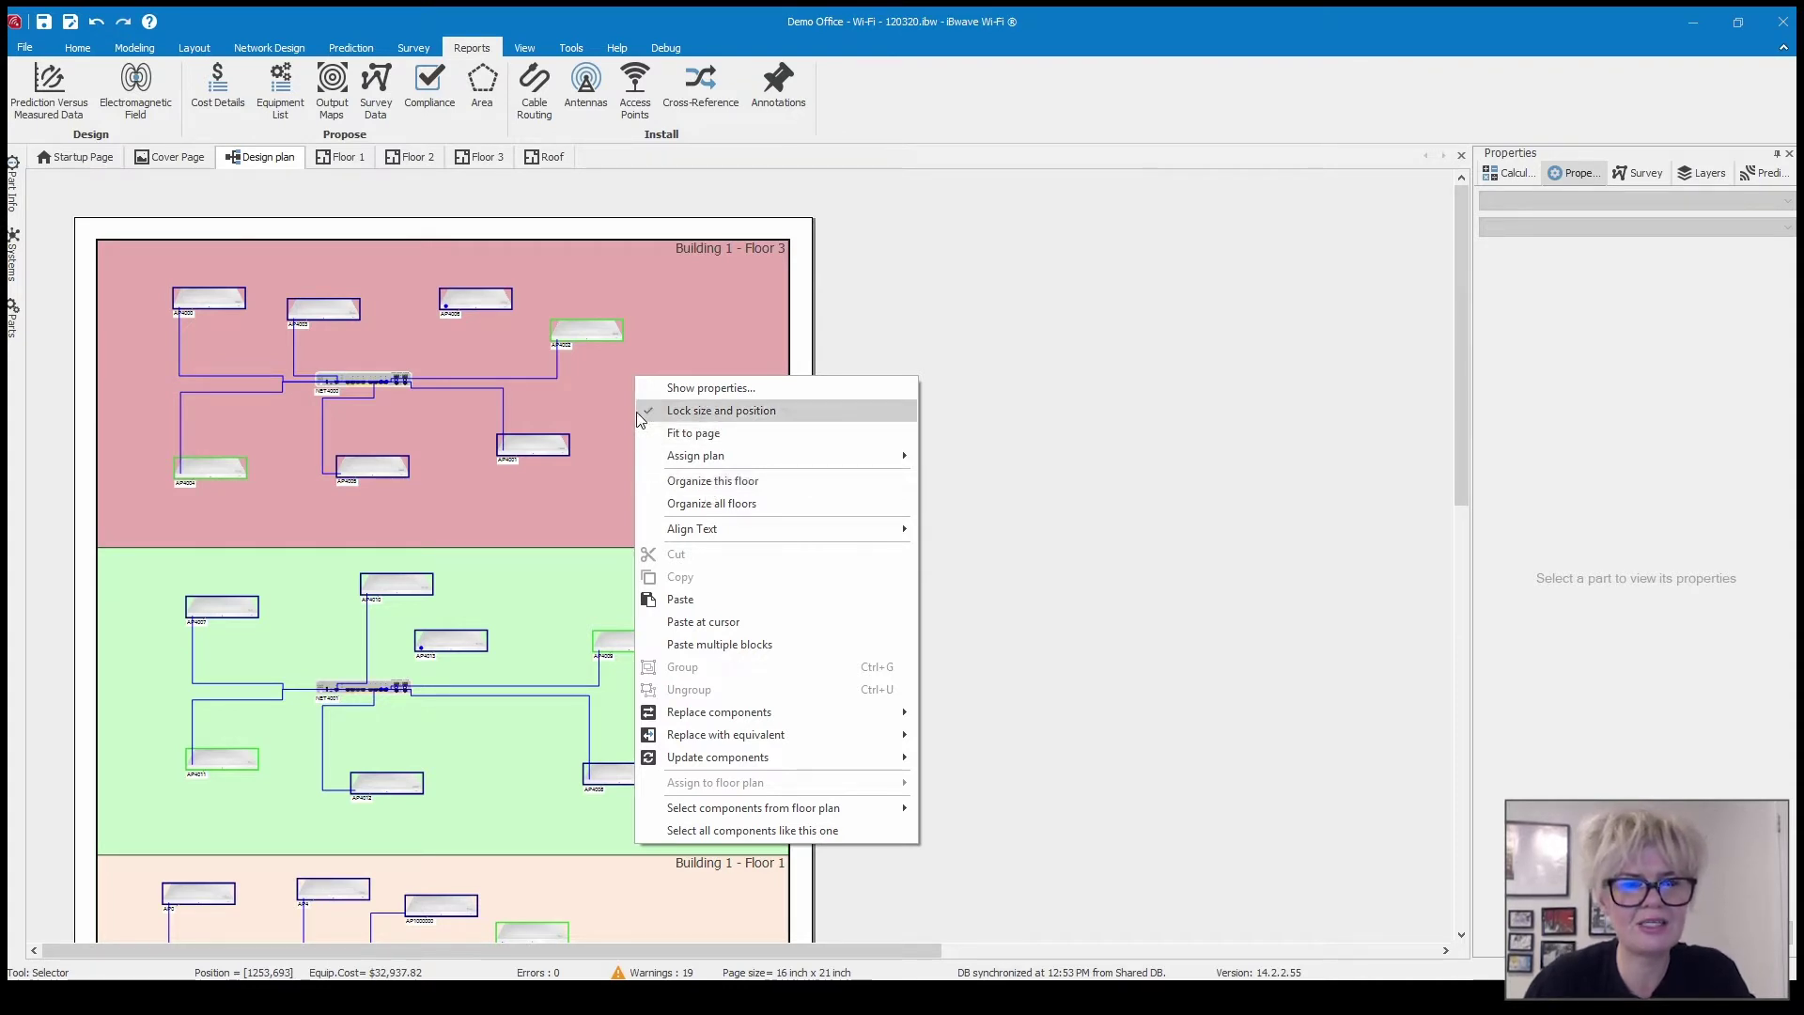
{"action": "left_click", "coordinate": [588, 387]}
{"action": "left_click", "coordinate": [583, 340]}
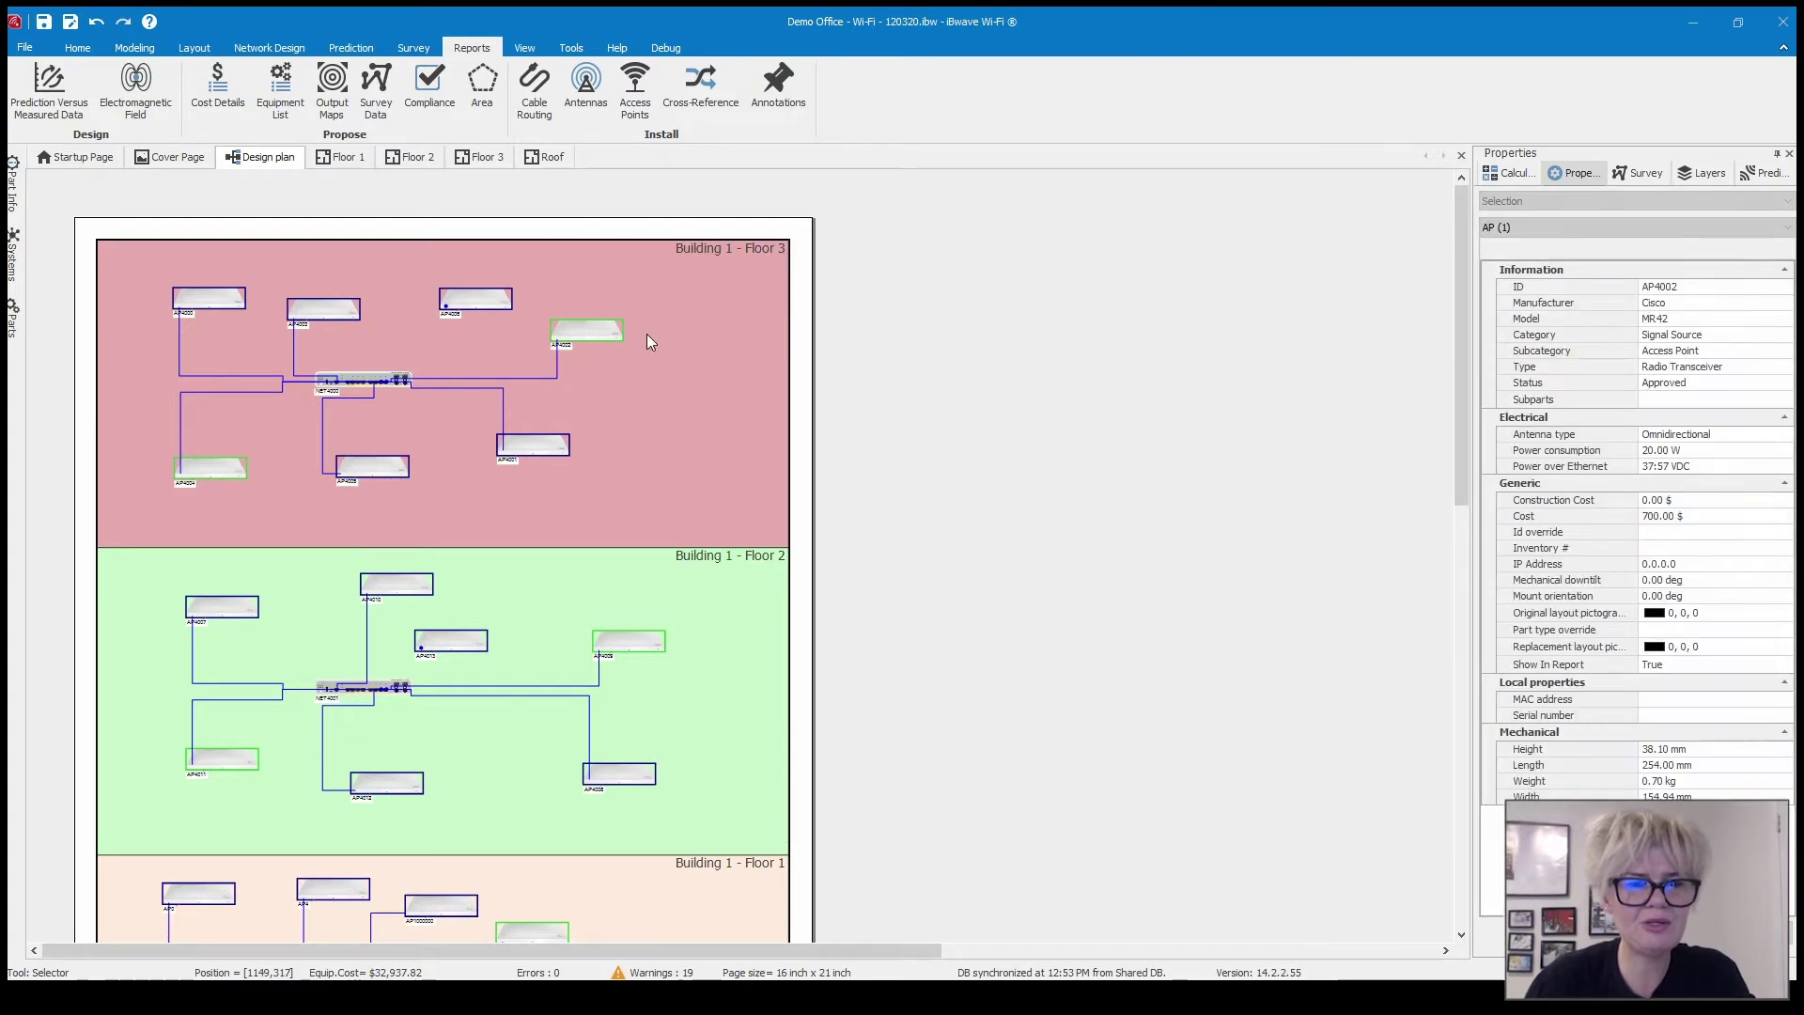
{"action": "left_click_drag", "start_coordinate": [582, 331], "coordinate": [596, 319]}
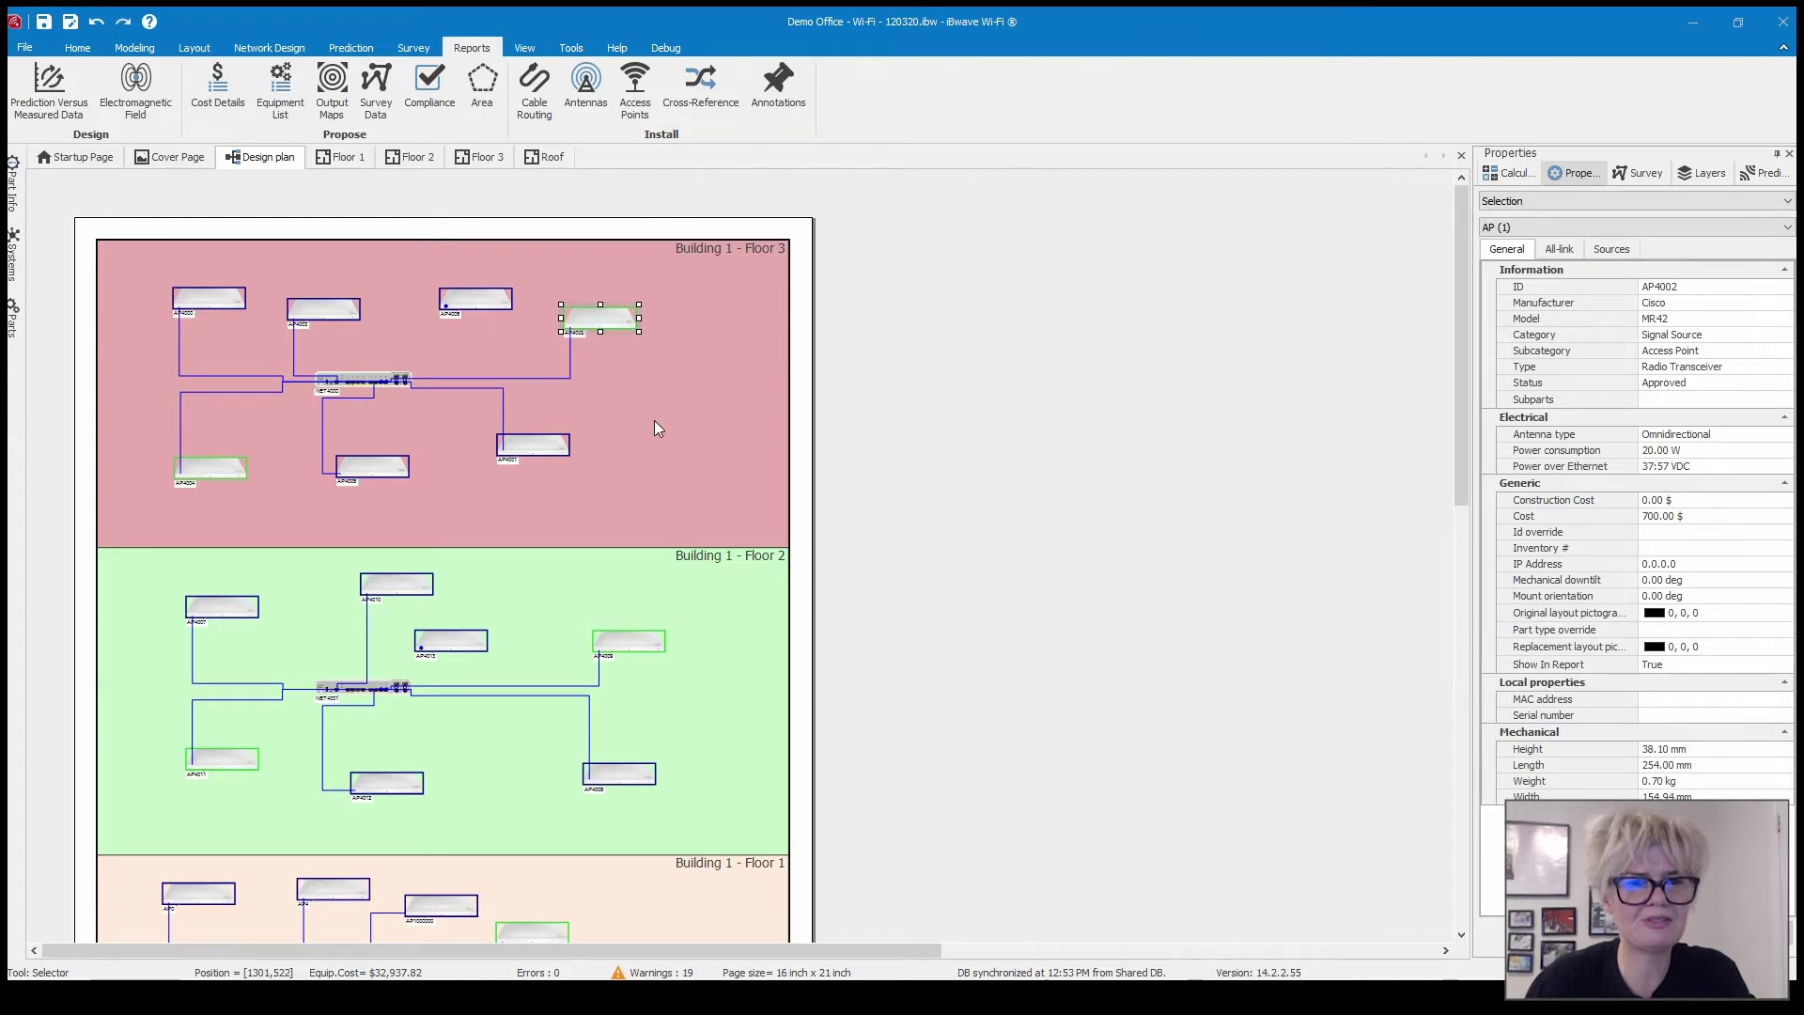
Confirm the Design Plan Organizer with its Floor 3, Floor 2 and Floor 1 regions
{"action": "left_click", "coordinate": [269, 48]}
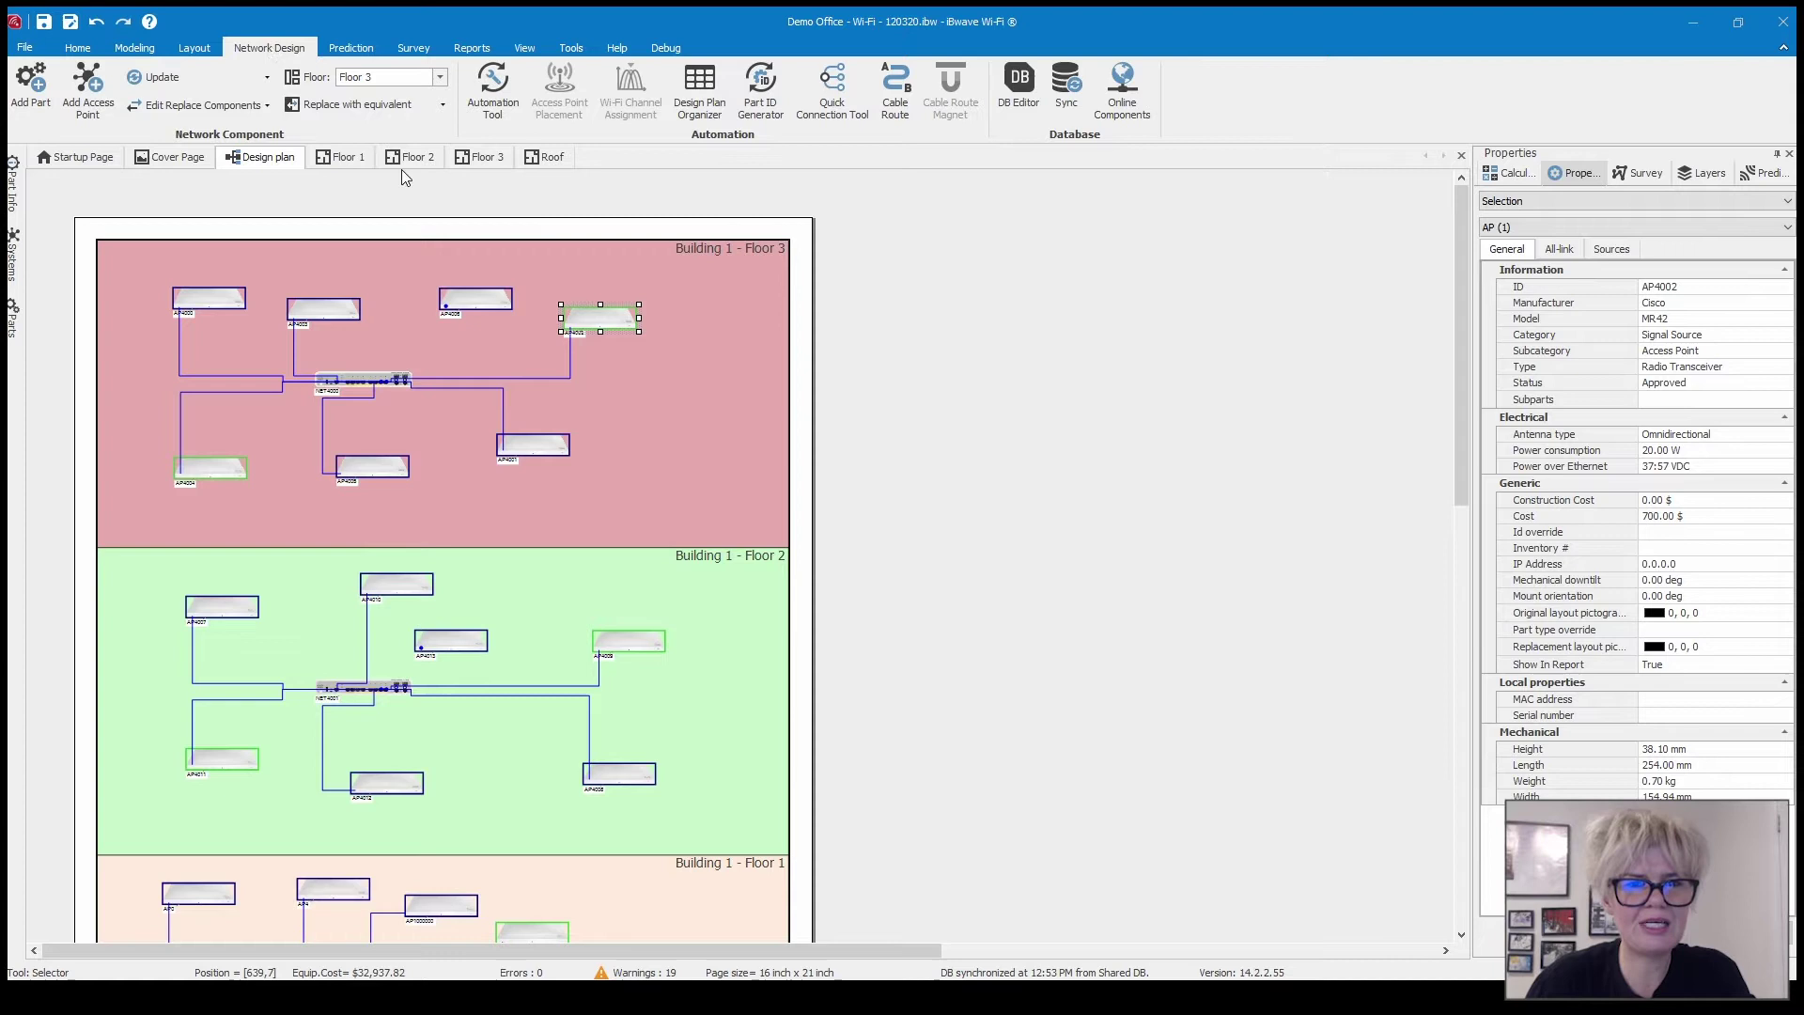
{"action": "left_click", "coordinate": [700, 94]}
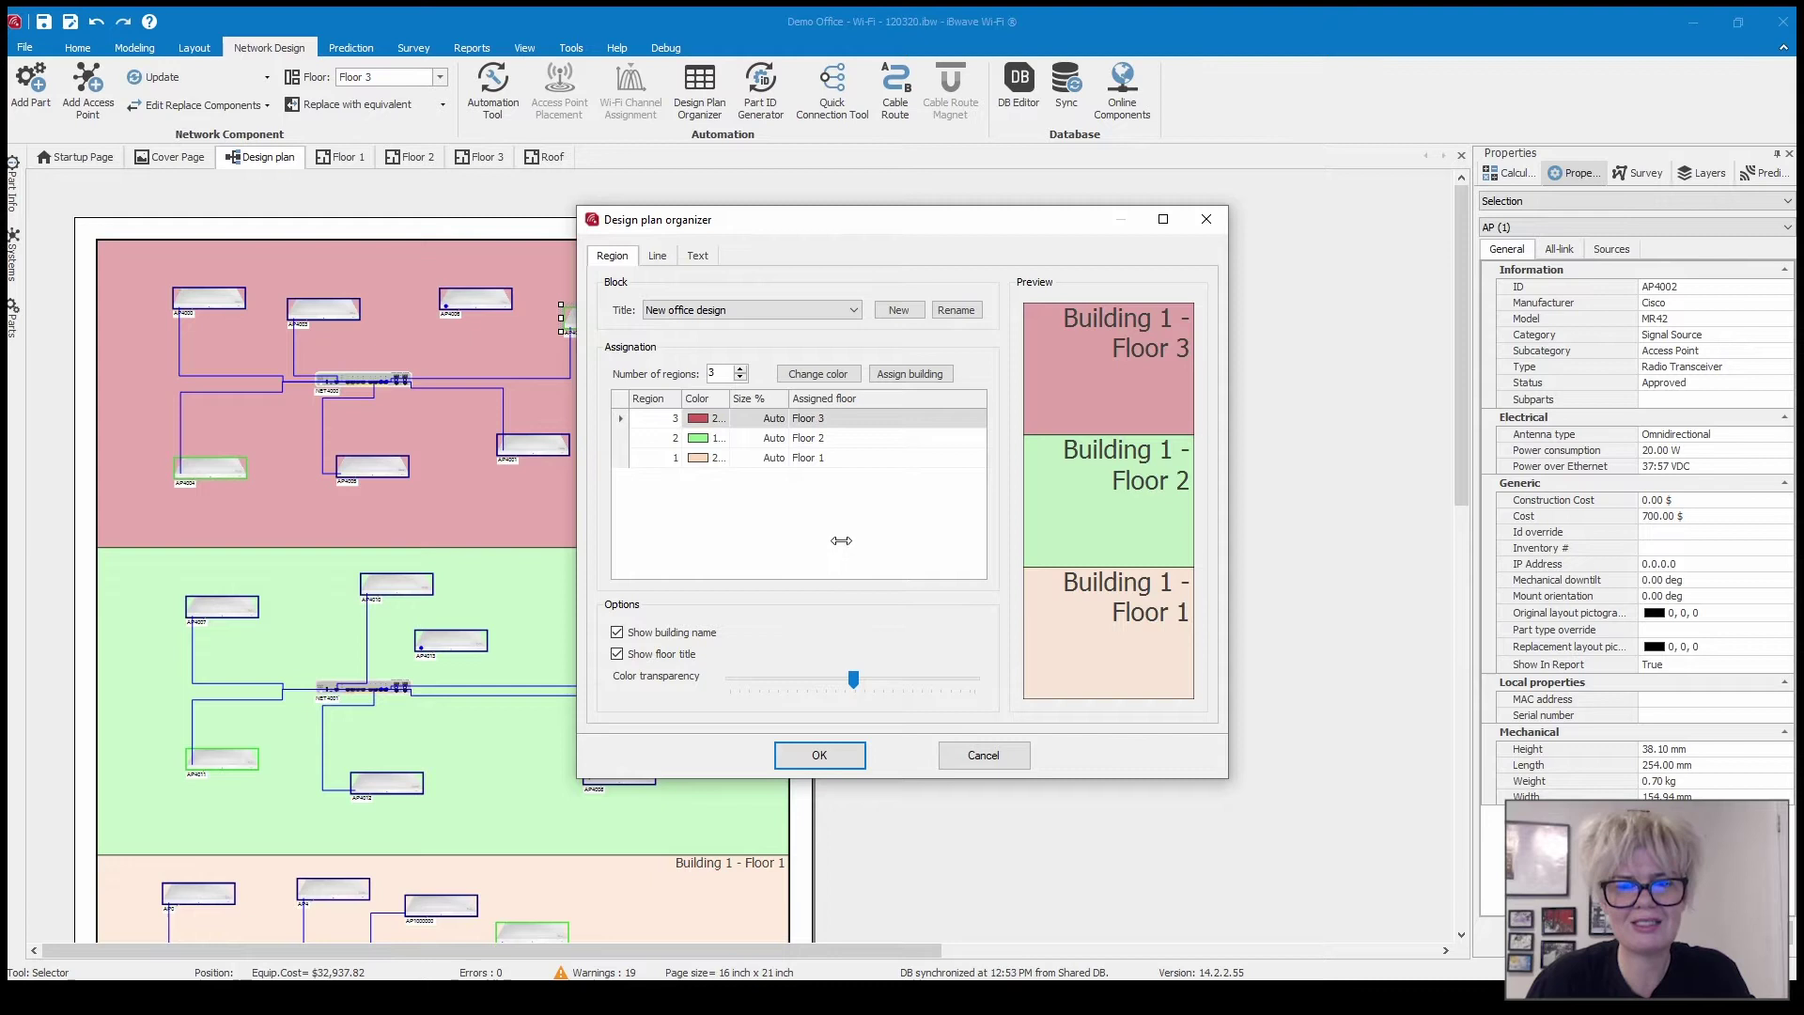
{"action": "left_click", "coordinate": [826, 755]}
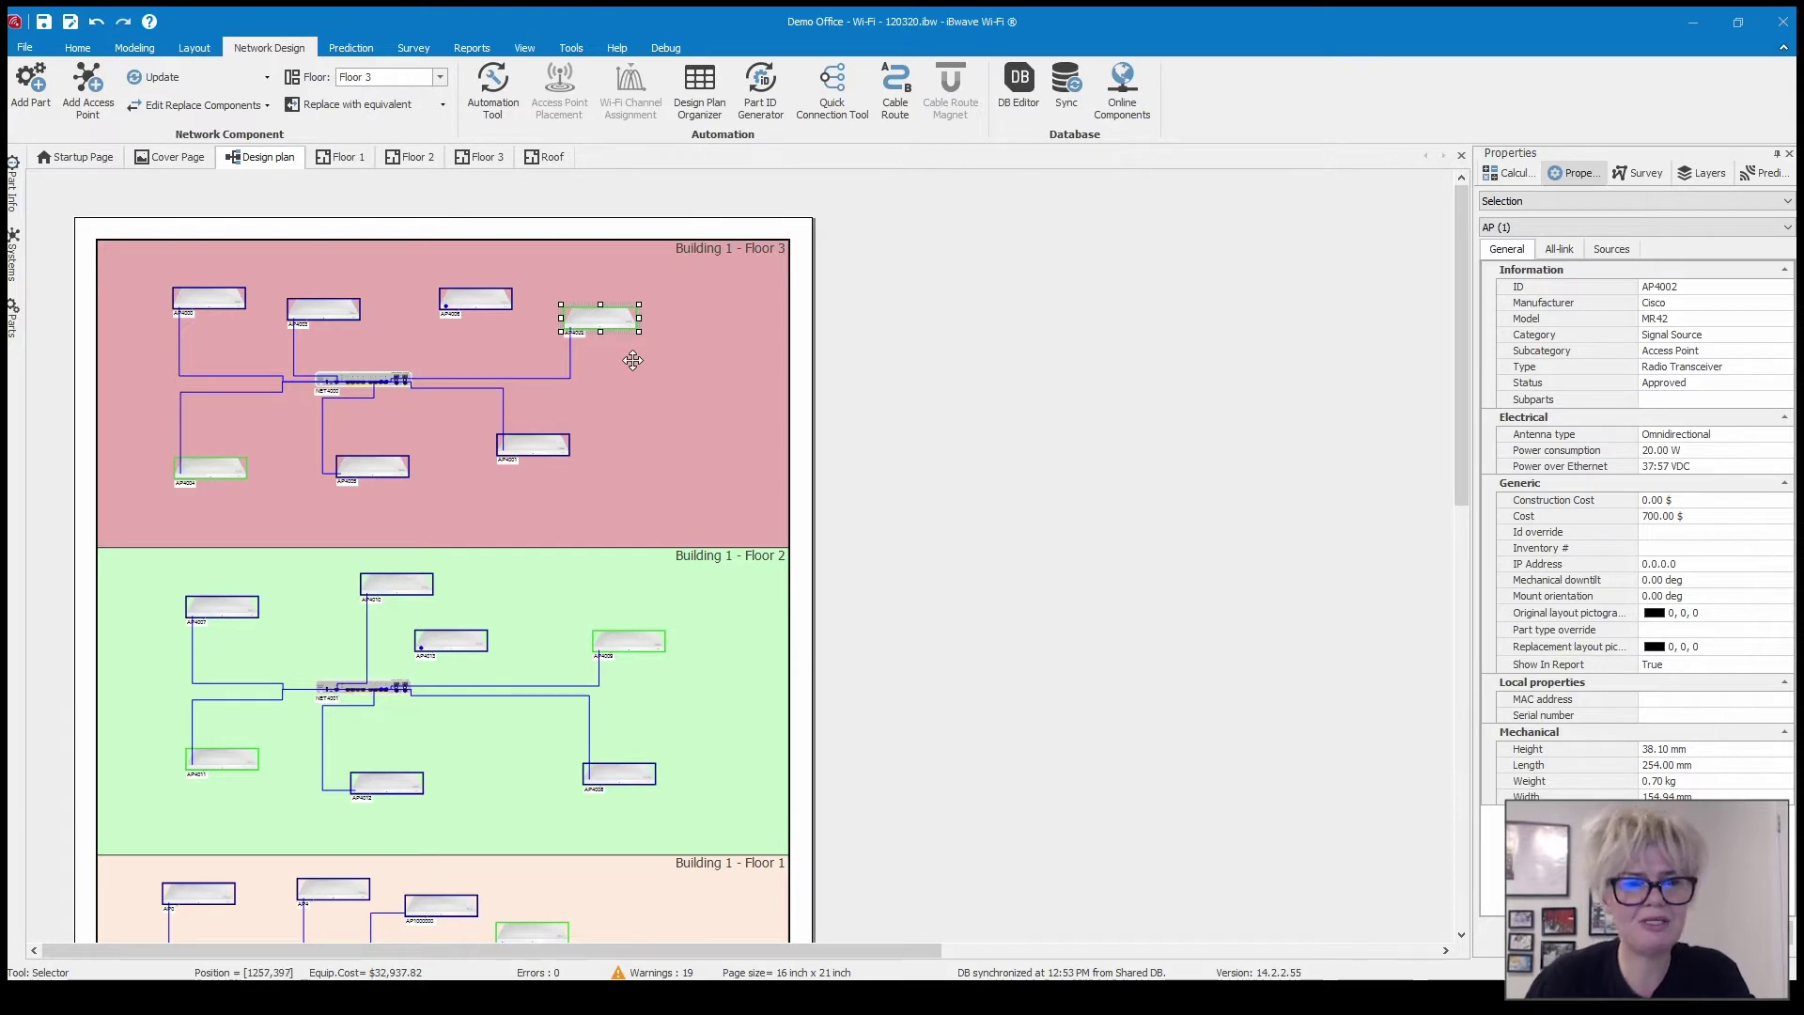
{"action": "left_click", "coordinate": [322, 308]}
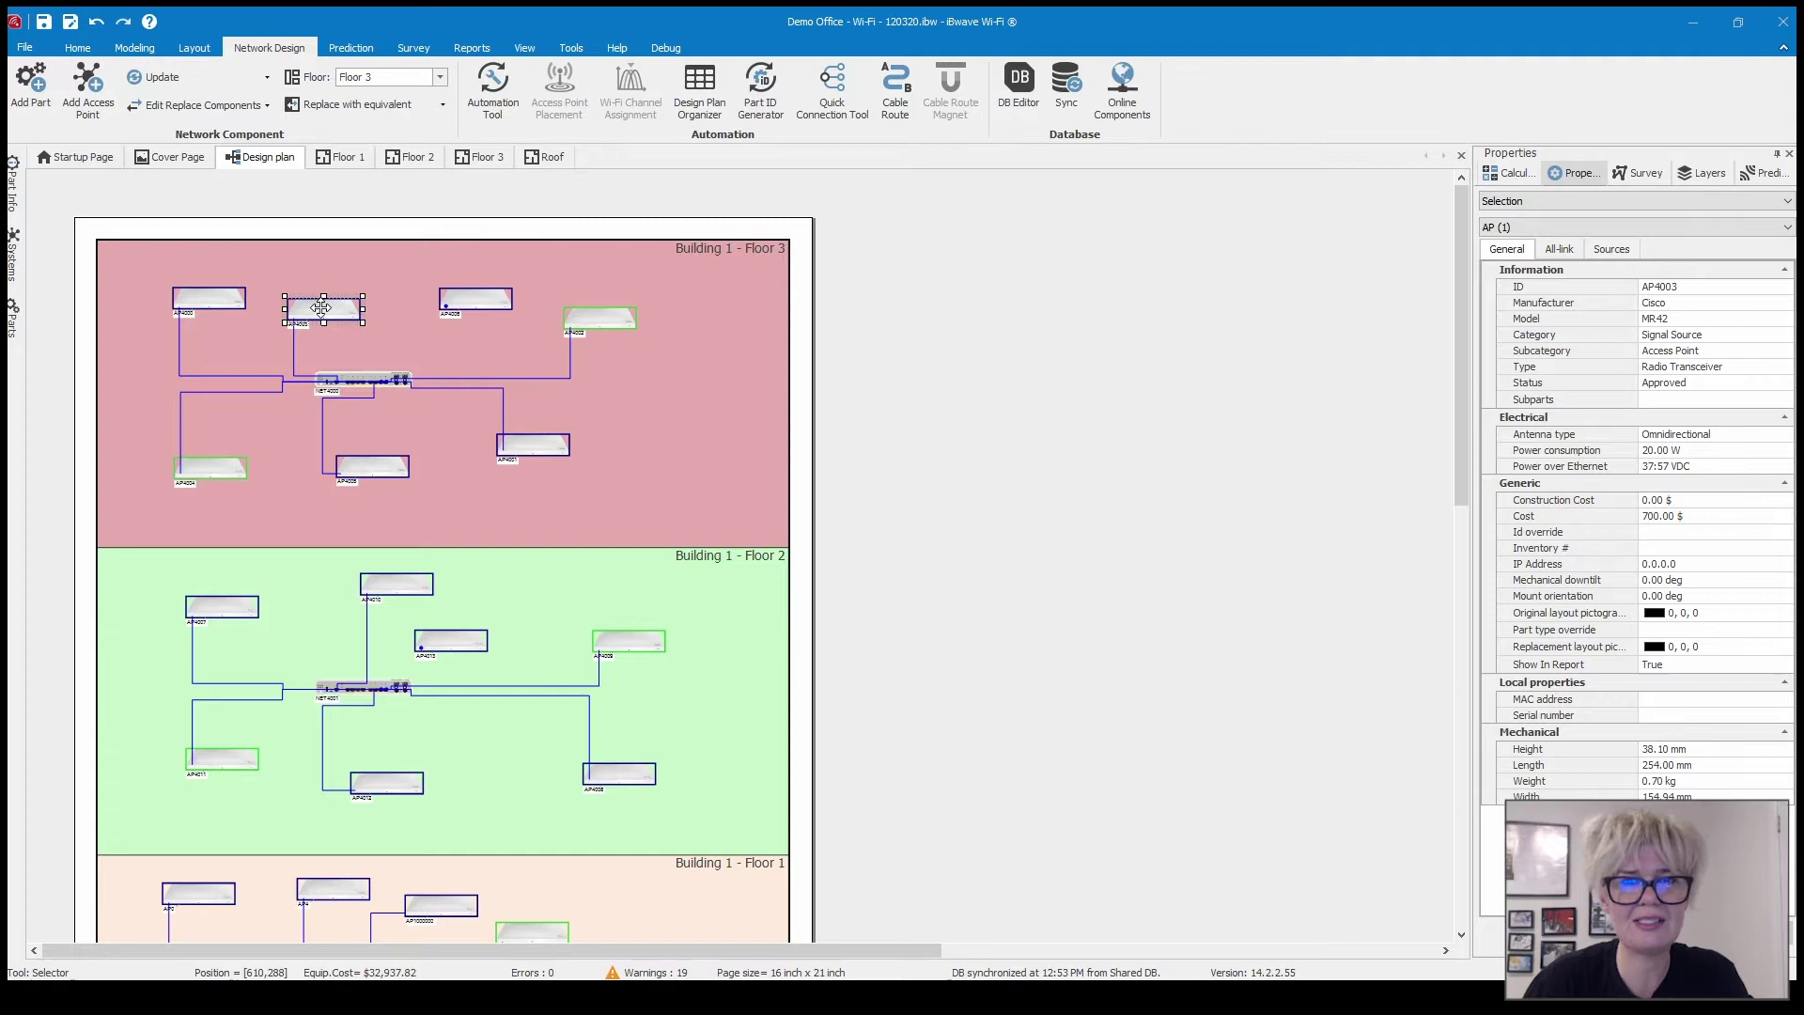
{"action": "right_click", "coordinate": [322, 309]}
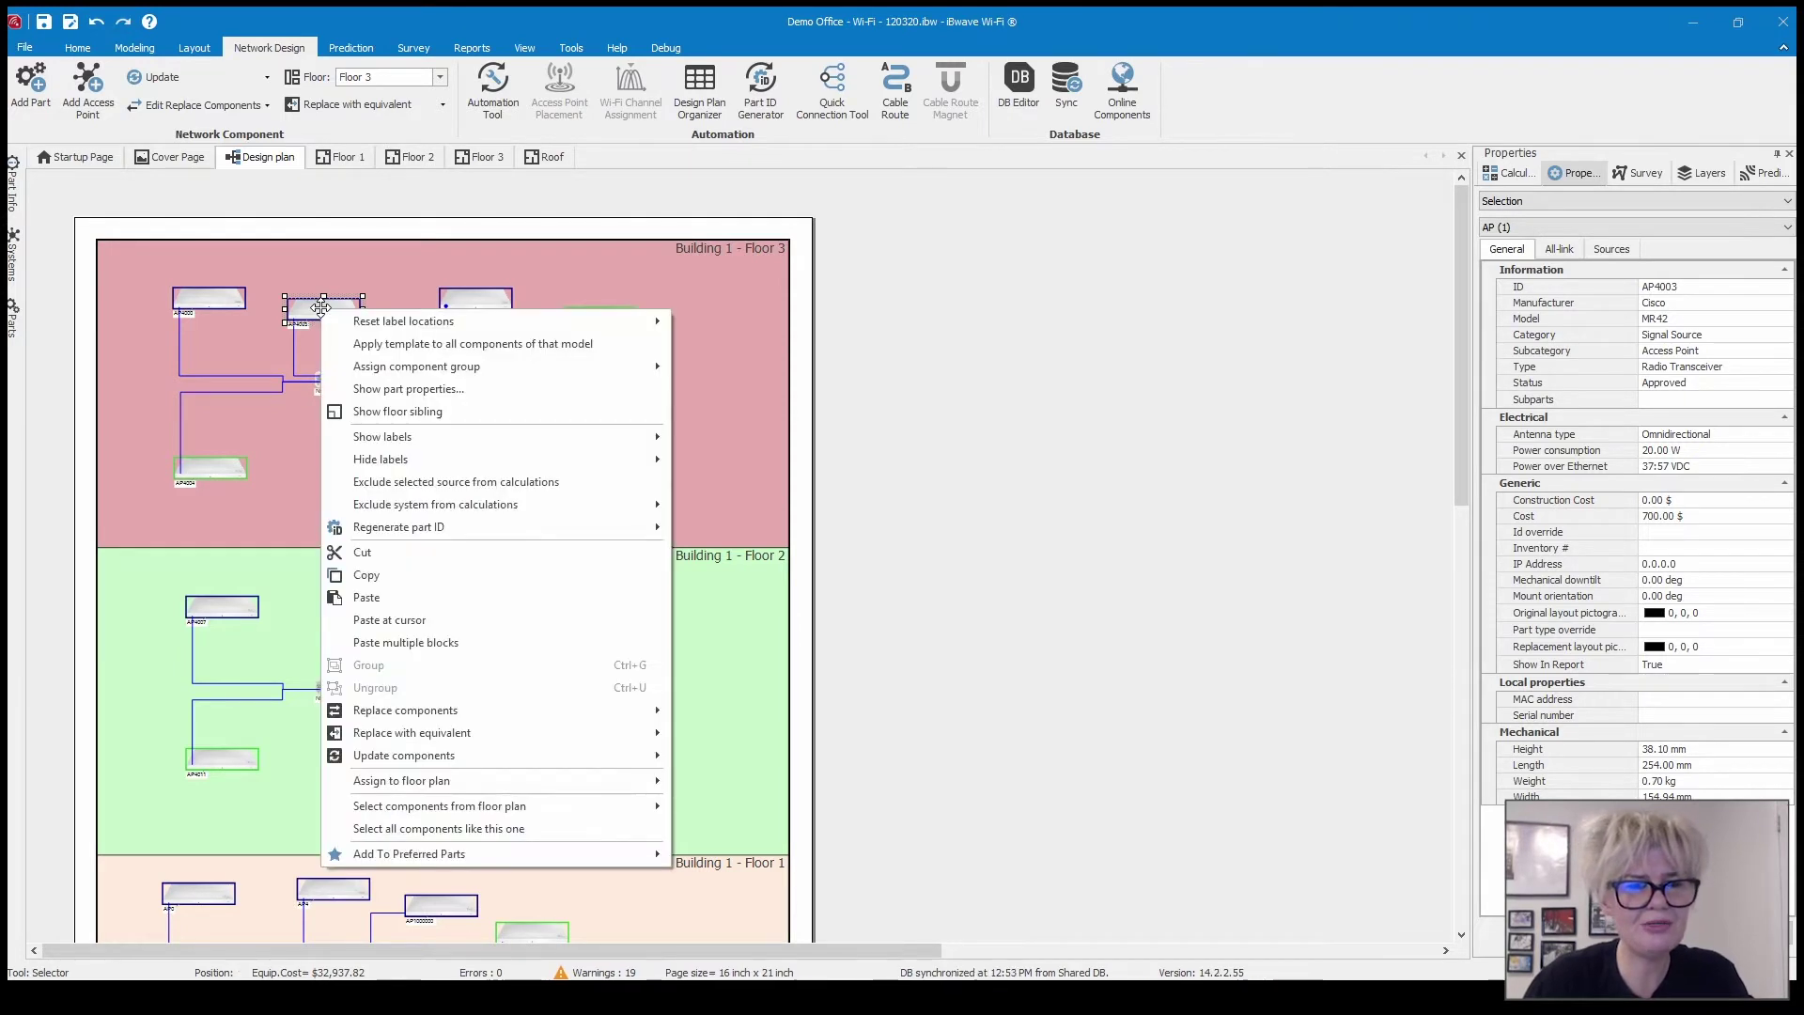
{"action": "left_click", "coordinate": [526, 828]}
{"action": "right_click", "coordinate": [314, 309]}
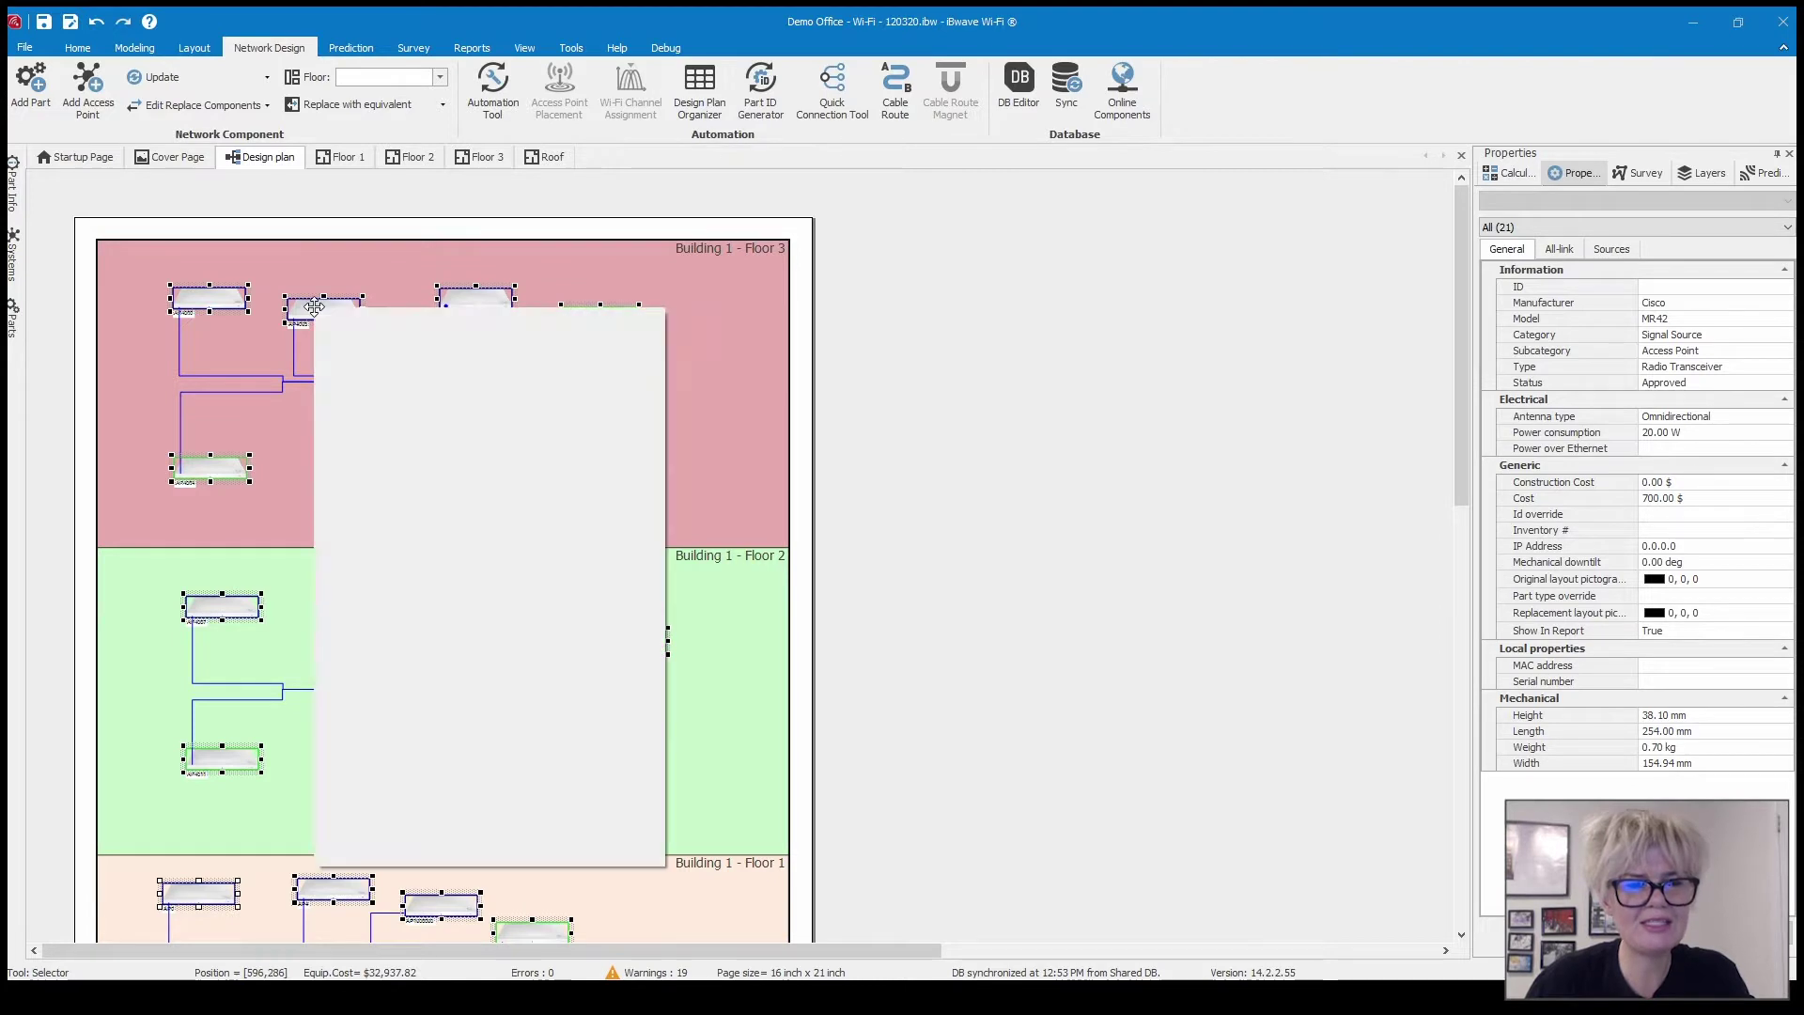
{"action": "mouse_move", "coordinate": [349, 807]}
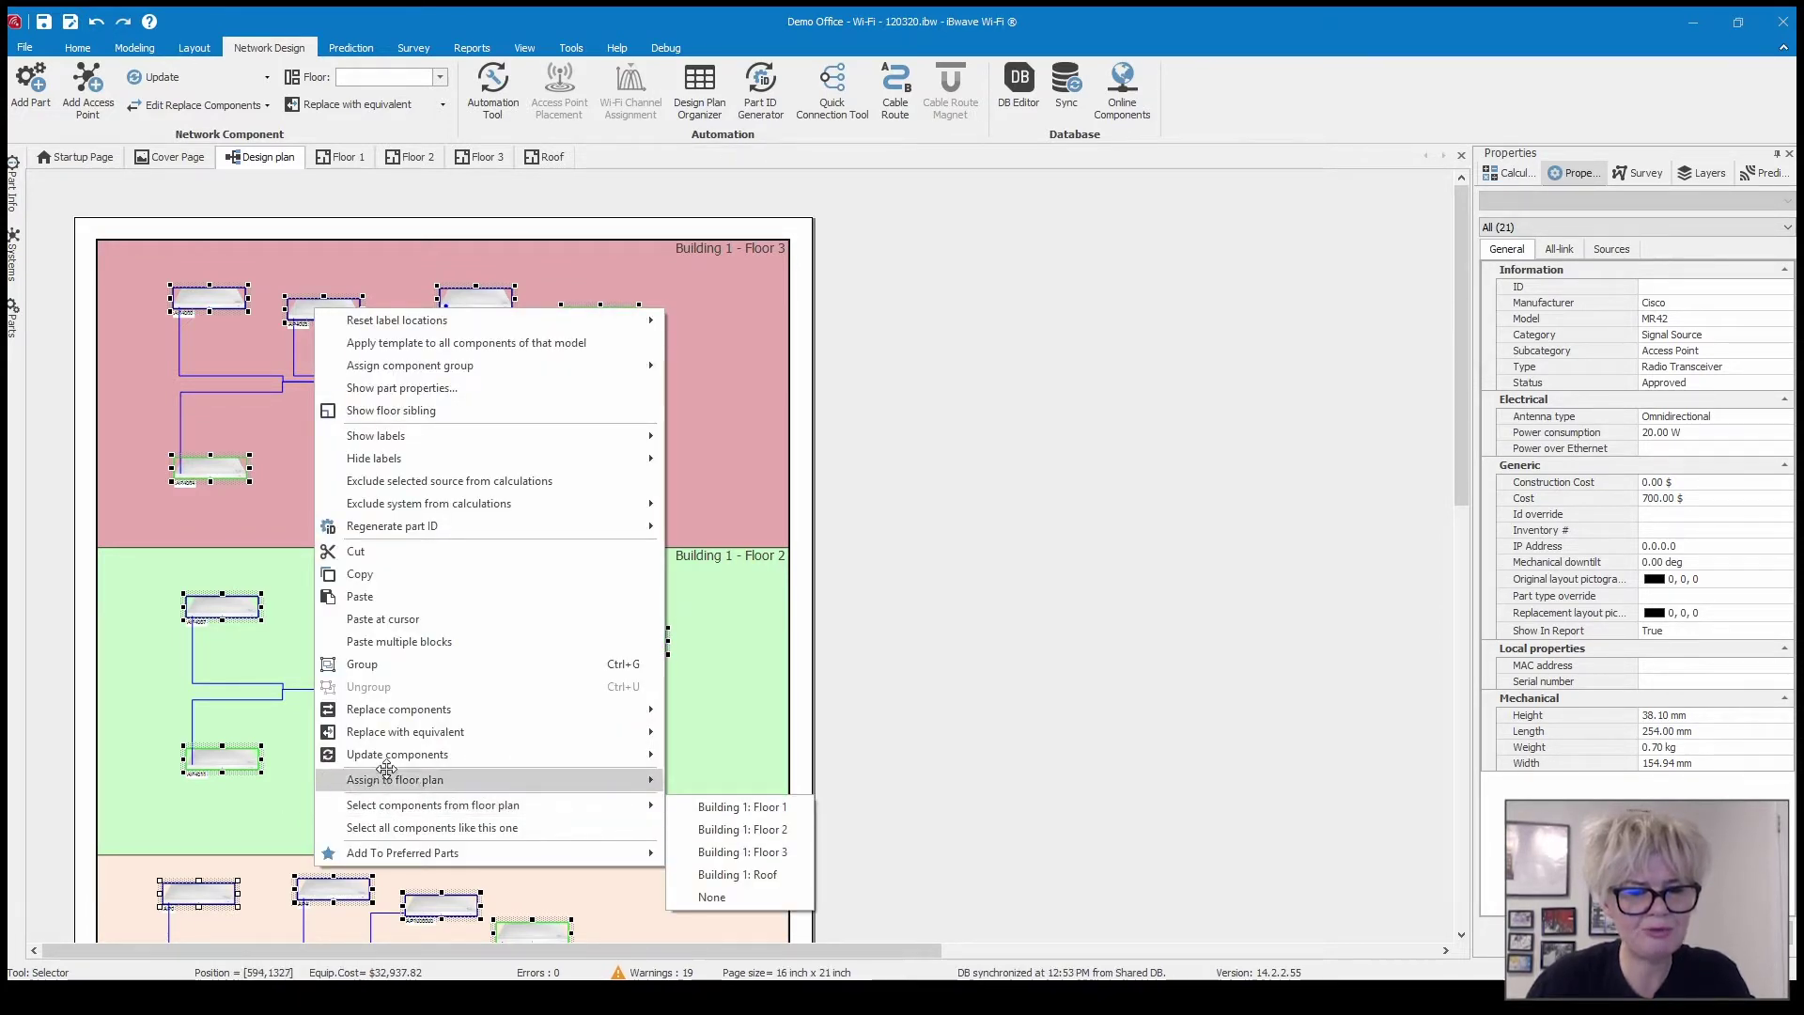
{"action": "mouse_move", "coordinate": [404, 711]}
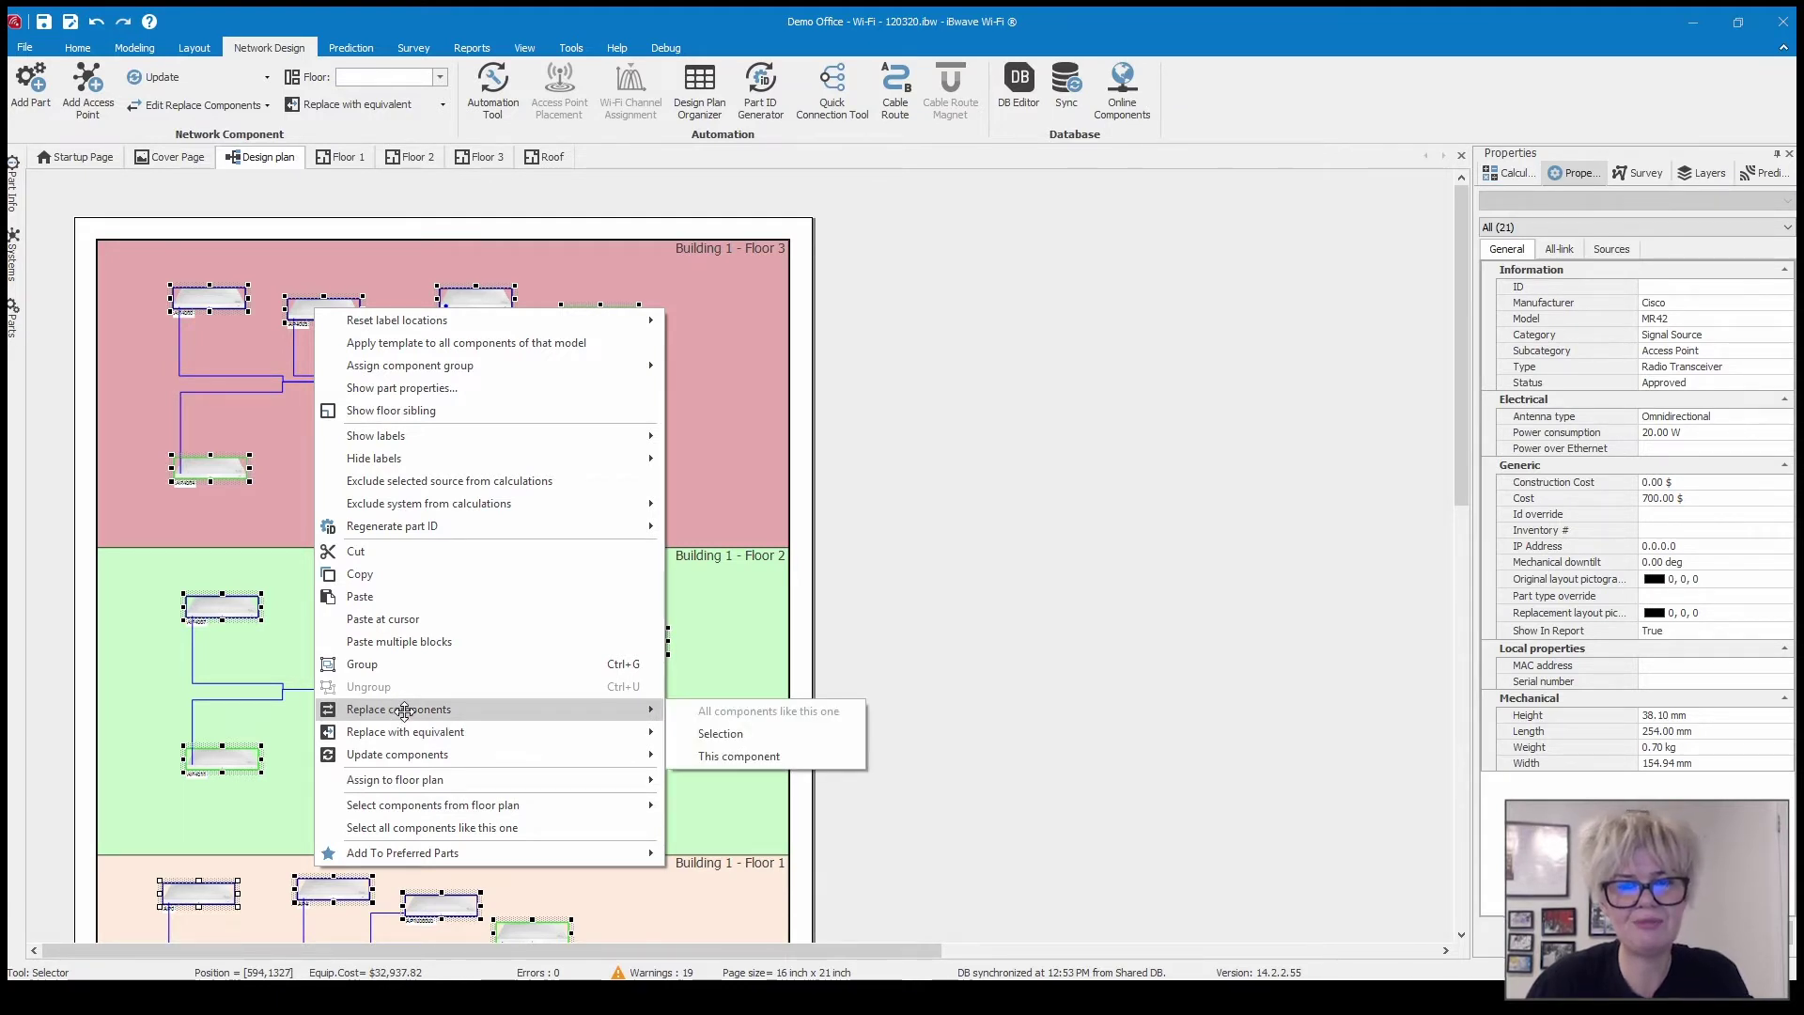
{"action": "left_click", "coordinate": [737, 354]}
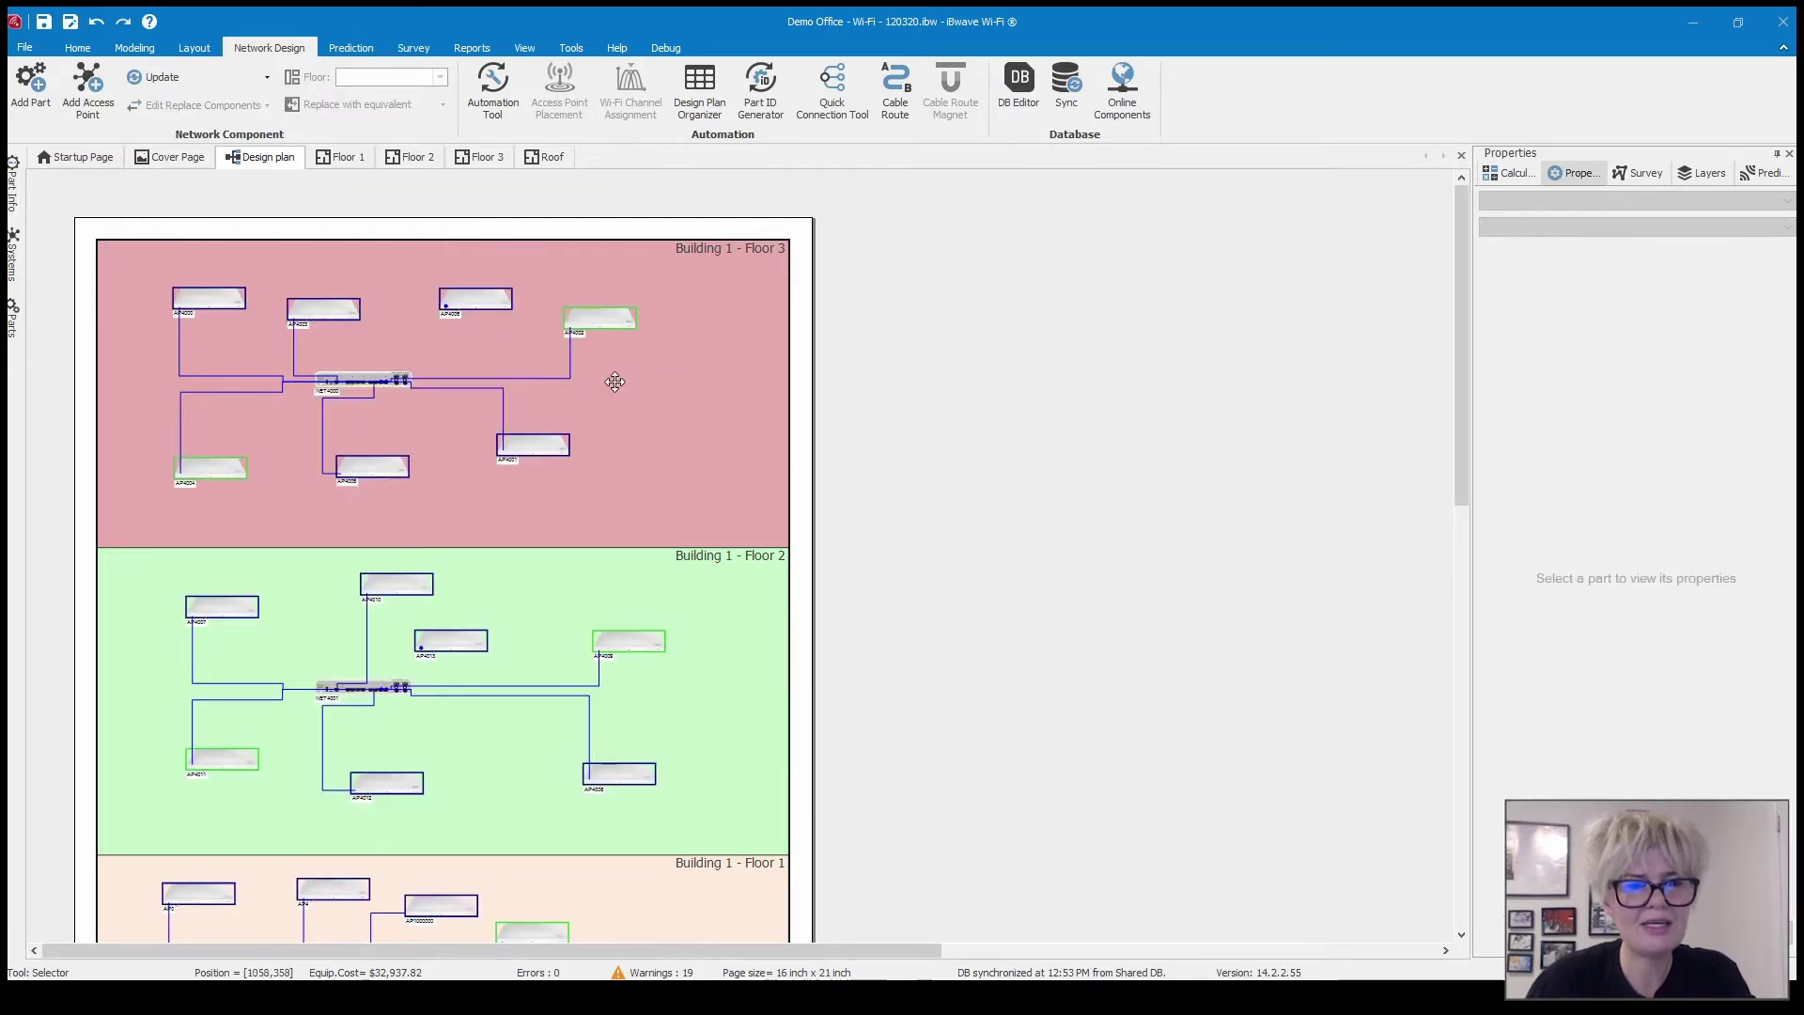
{"action": "right_click", "coordinate": [601, 316]}
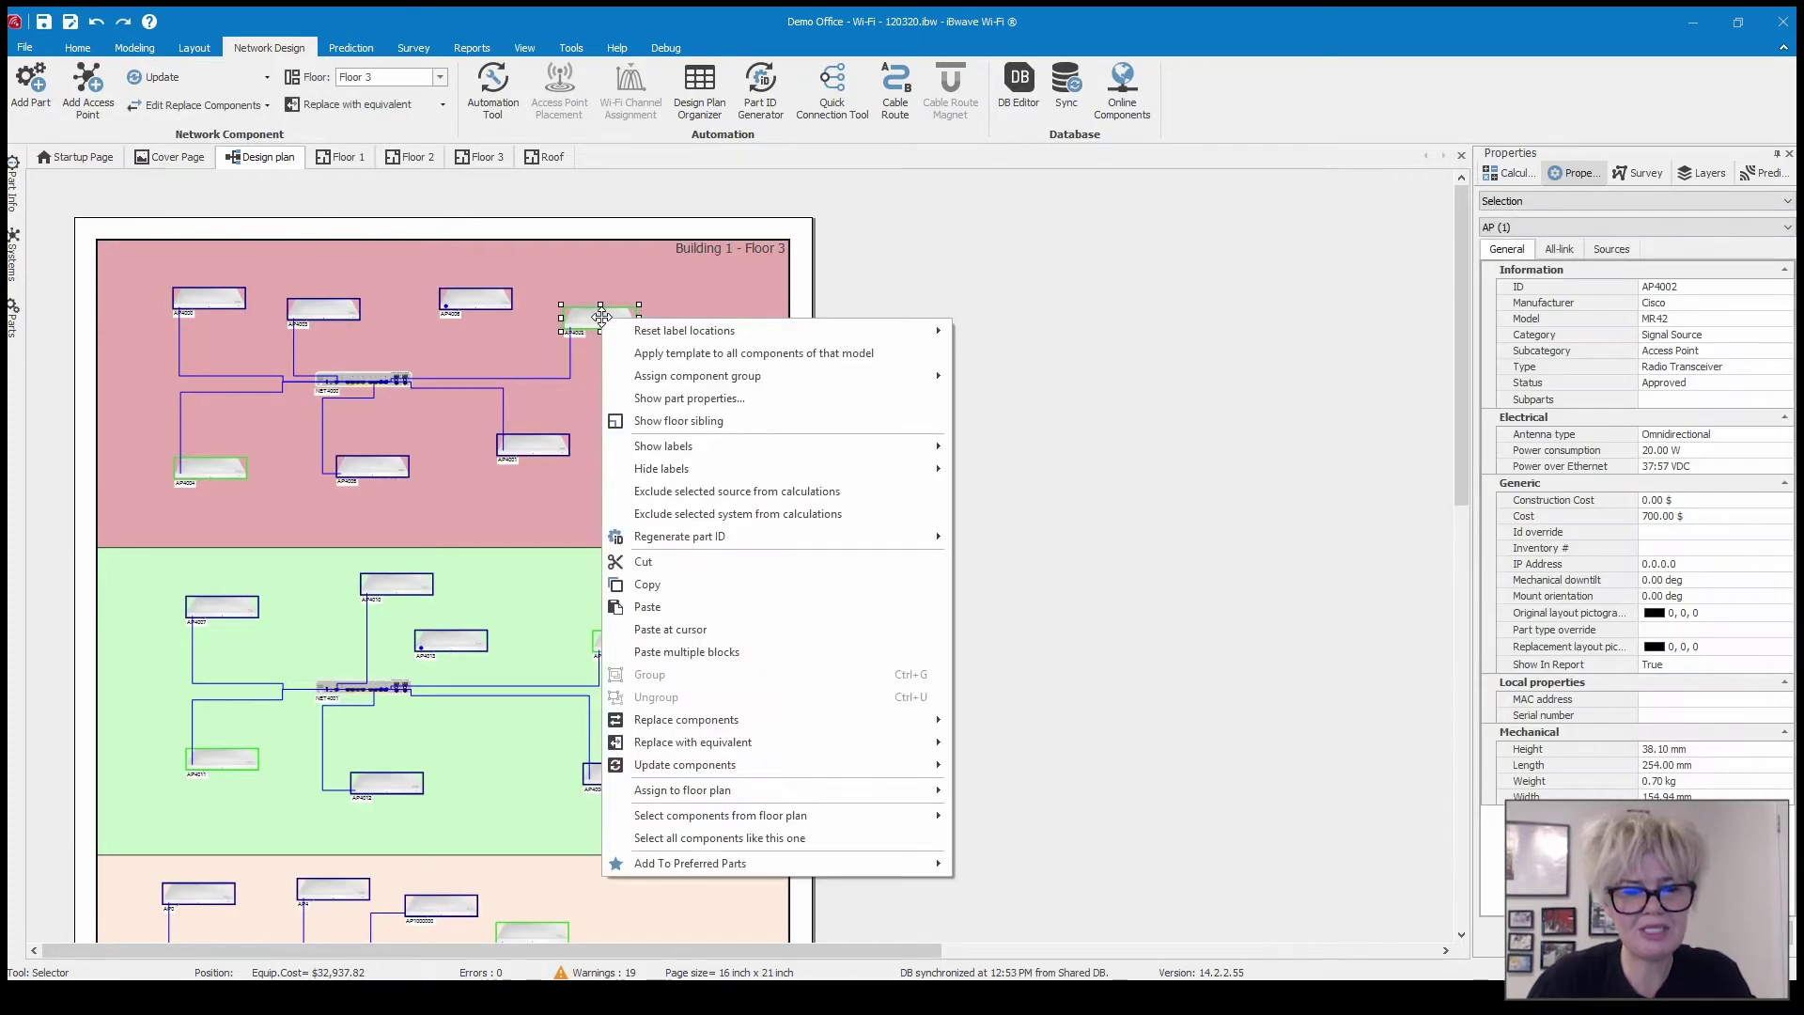
{"action": "left_click", "coordinate": [797, 838]}
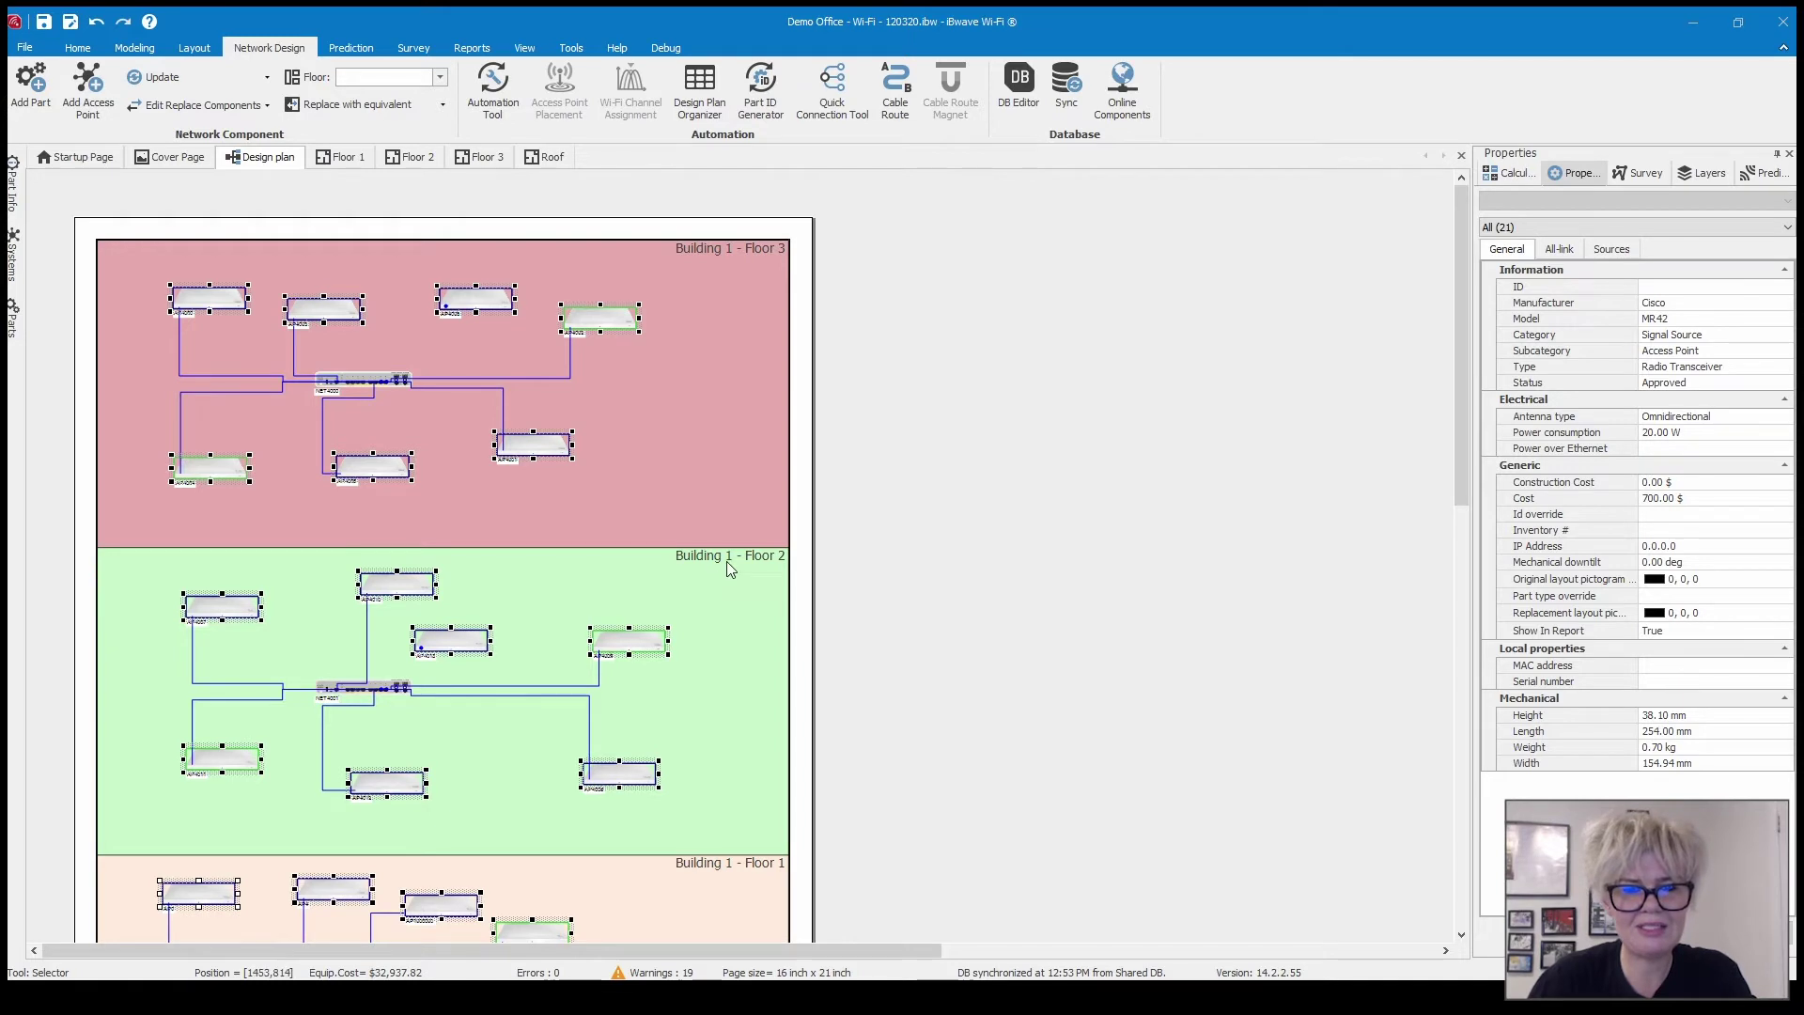
{"action": "left_click", "coordinate": [889, 458]}
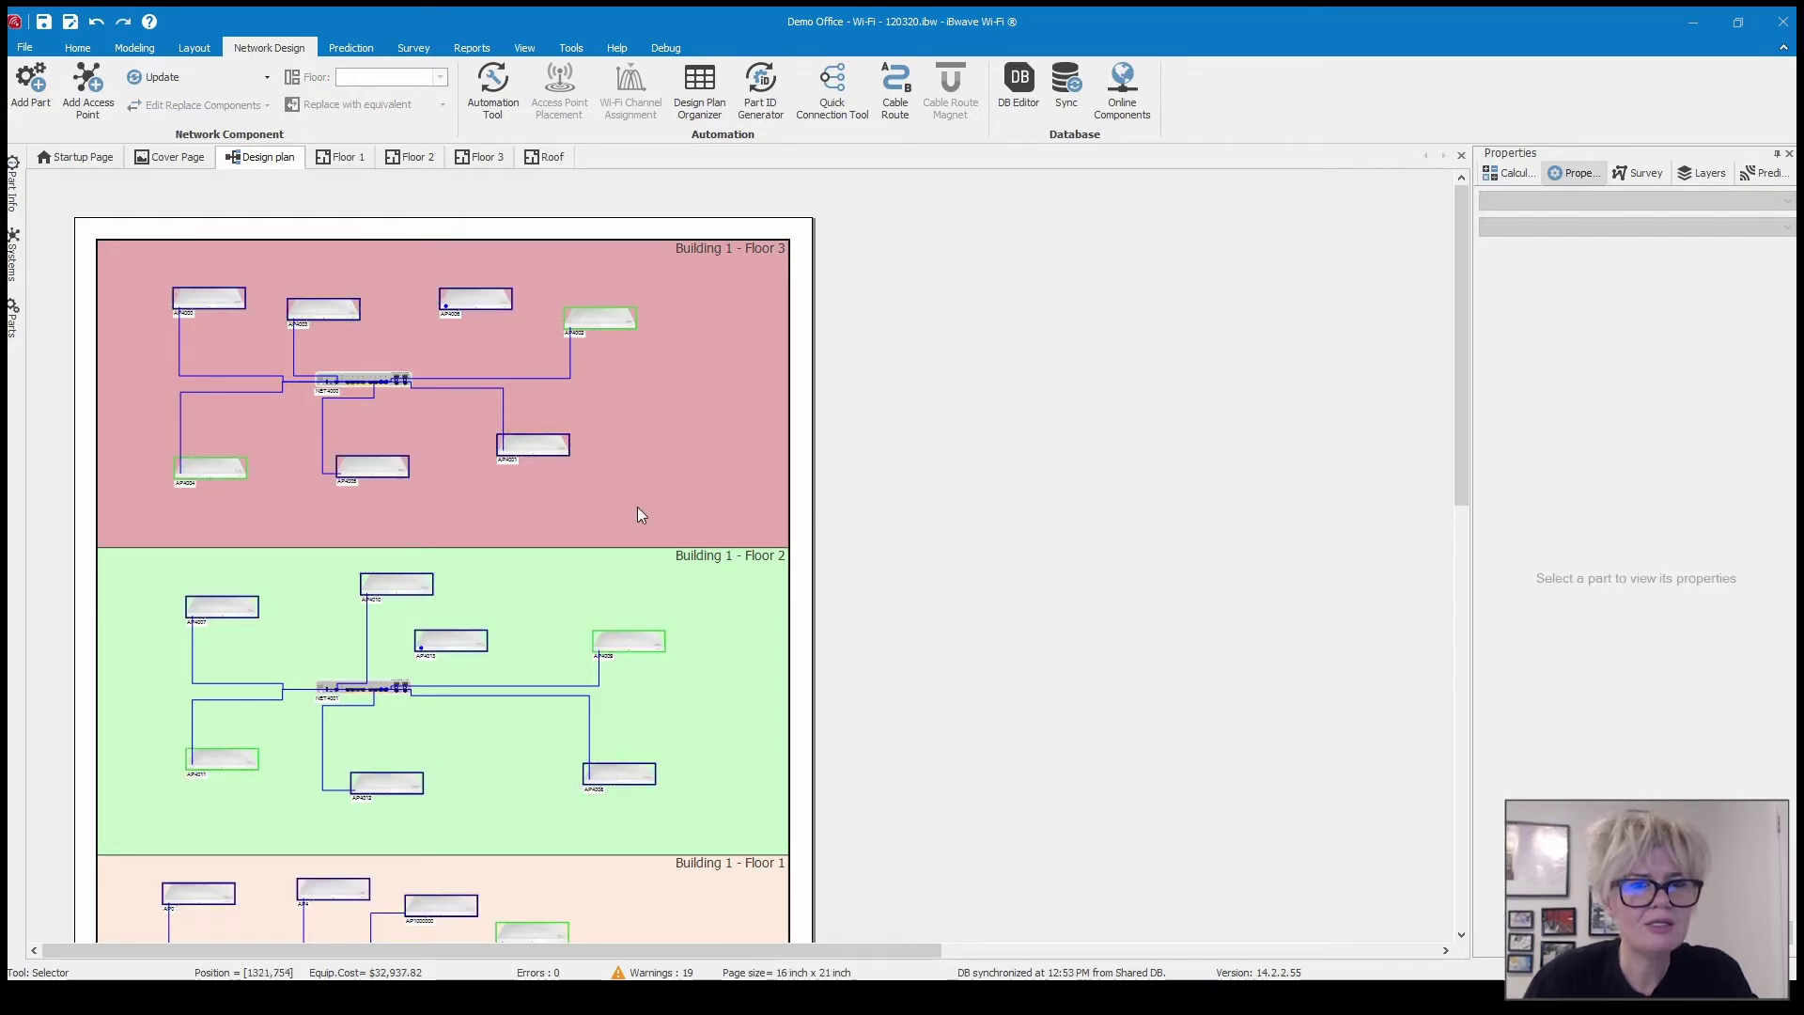
Bring up the Reports ribbon and display the Floor 1 heatmap plan
{"action": "left_click", "coordinate": [474, 52]}
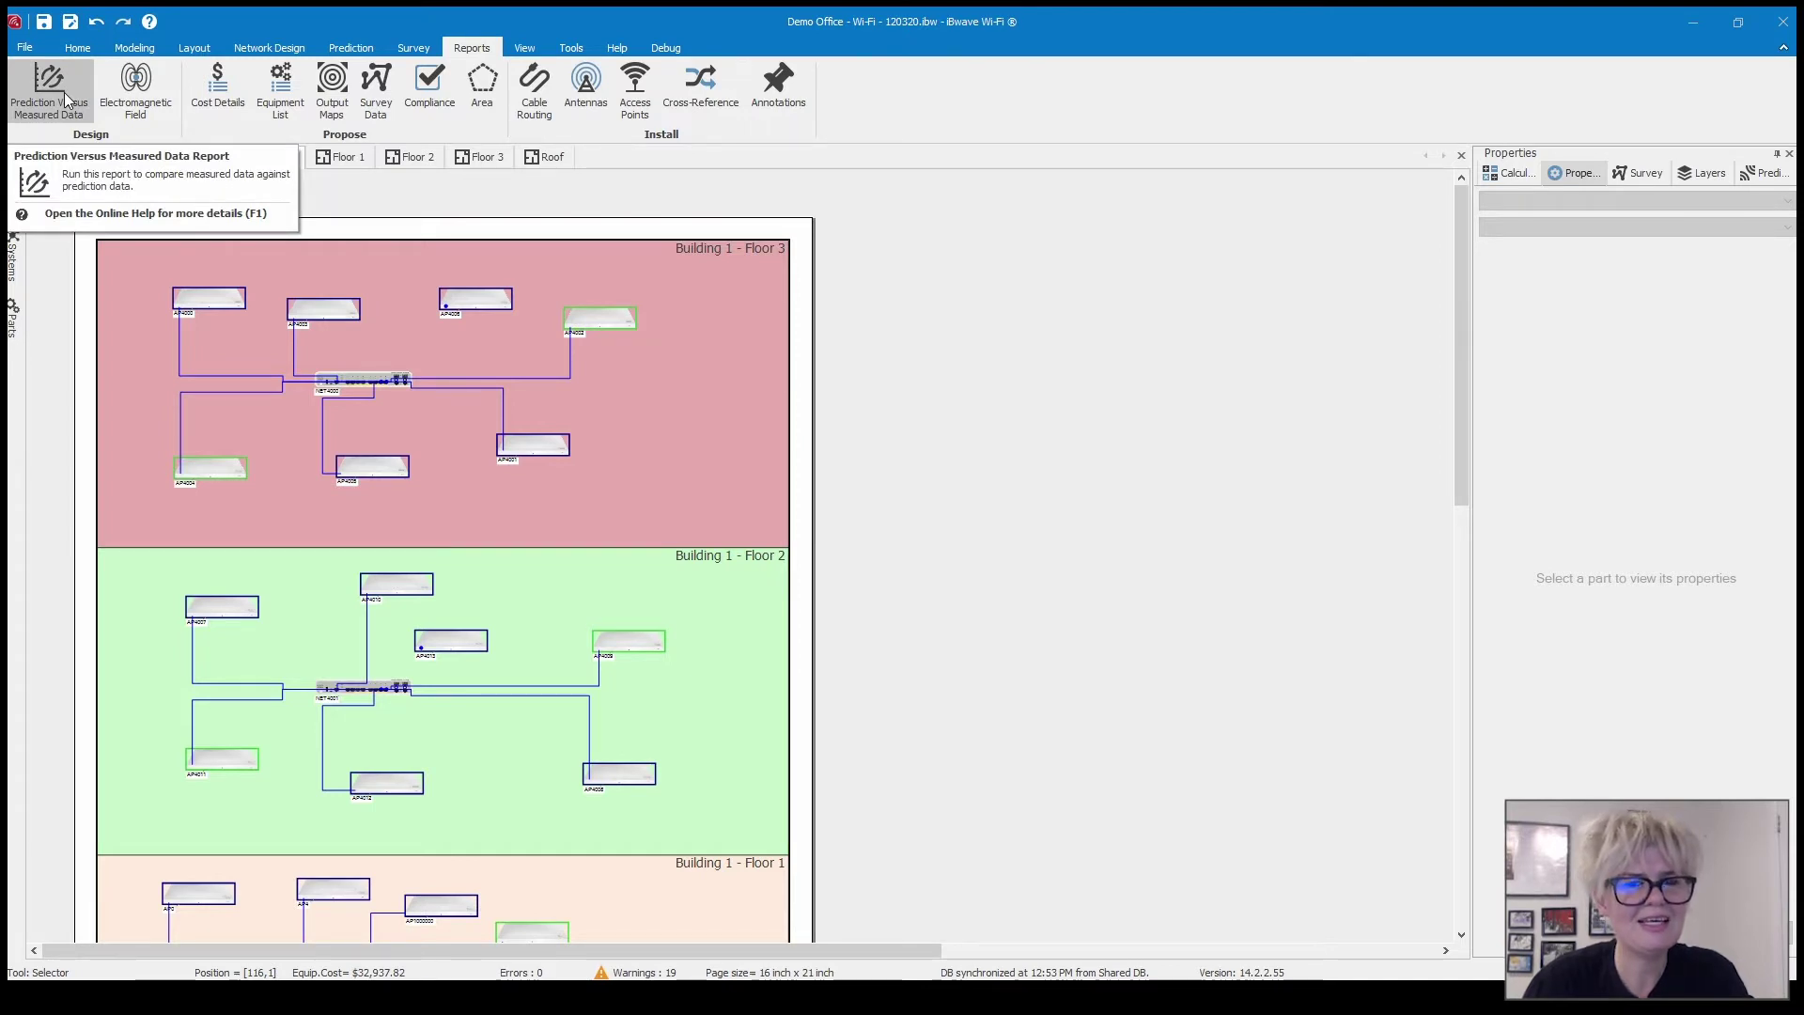
{"action": "left_click", "coordinate": [343, 160]}
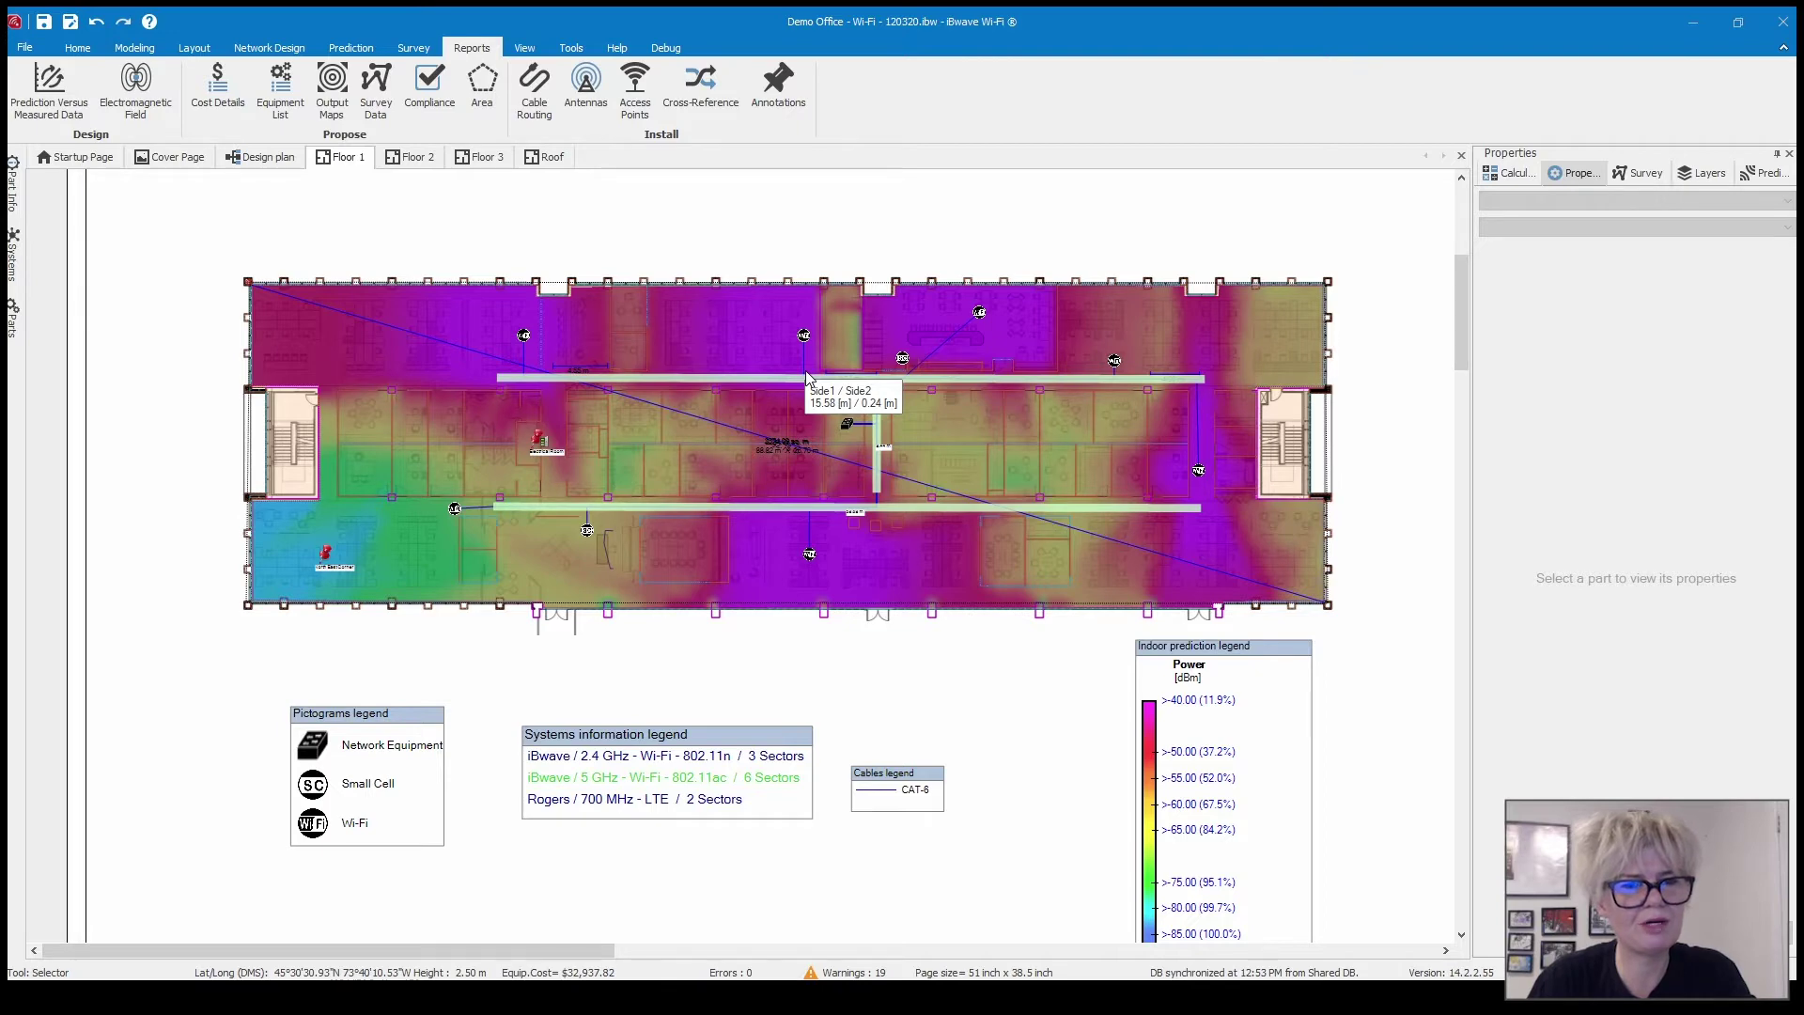
{"action": "left_click", "coordinate": [64, 103]}
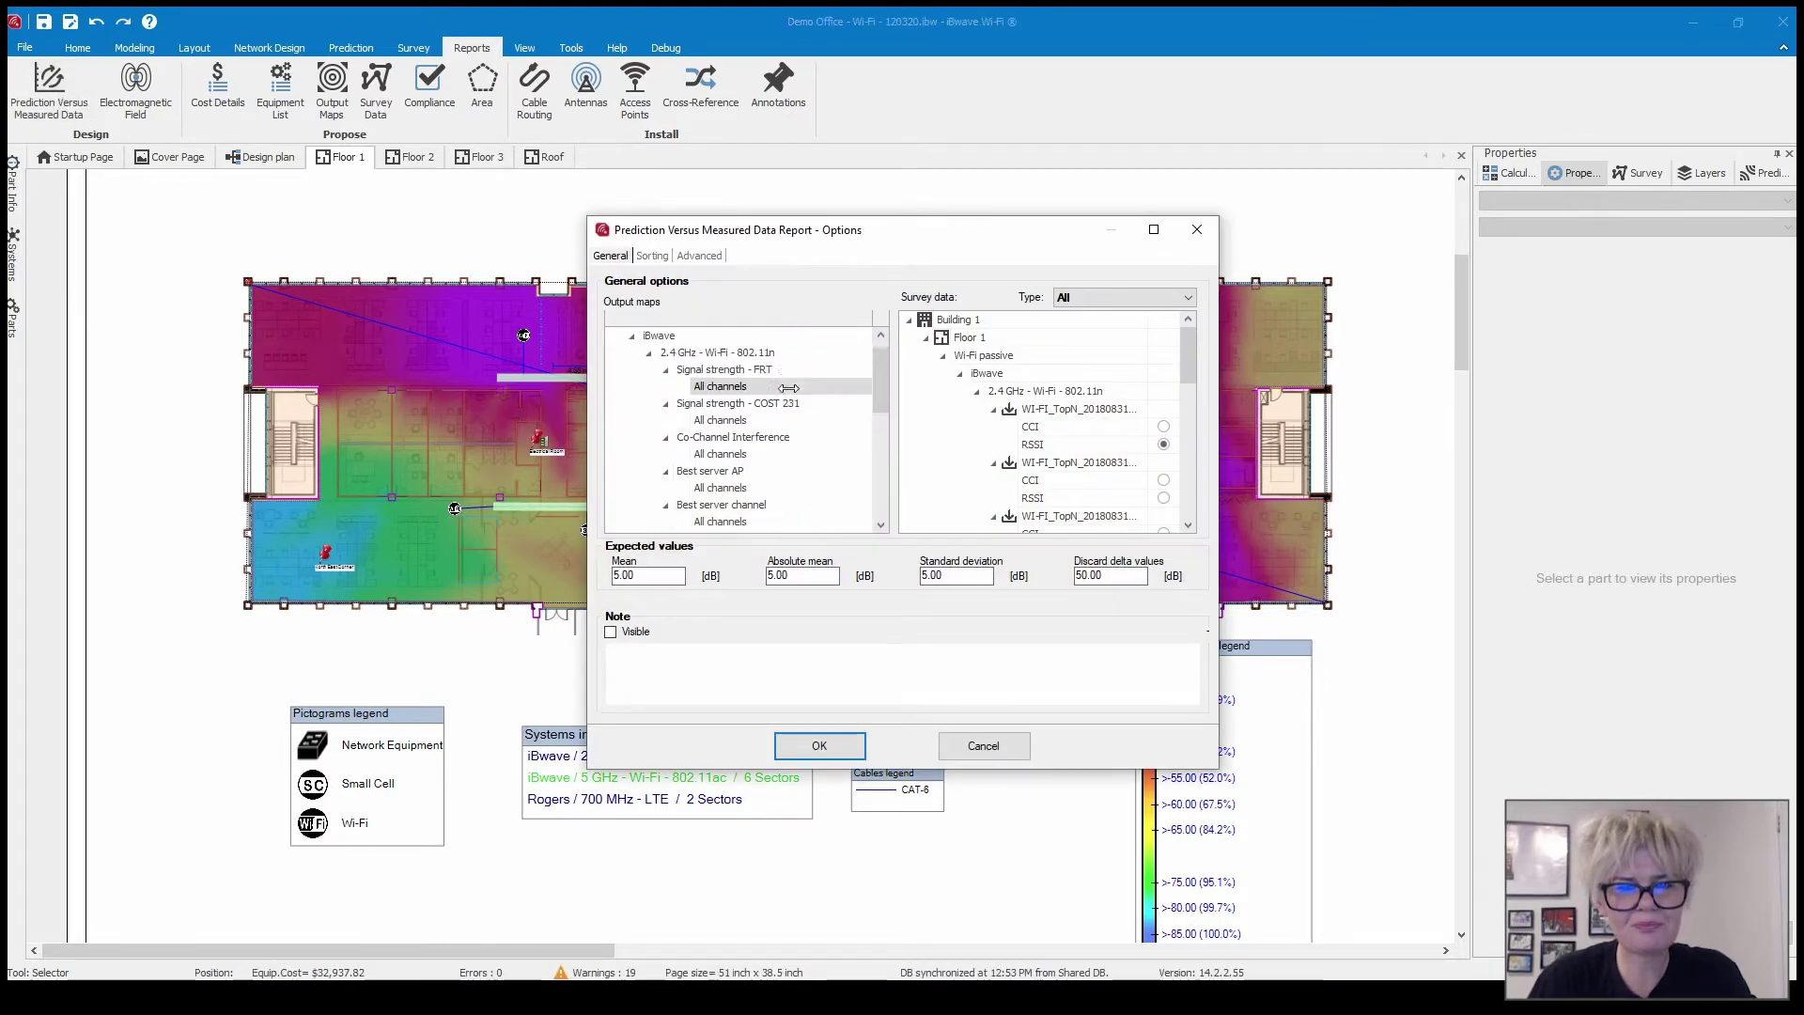
{"action": "scroll", "coordinate": [788, 387], "scroll_direction": "up", "scroll_amount": 1}
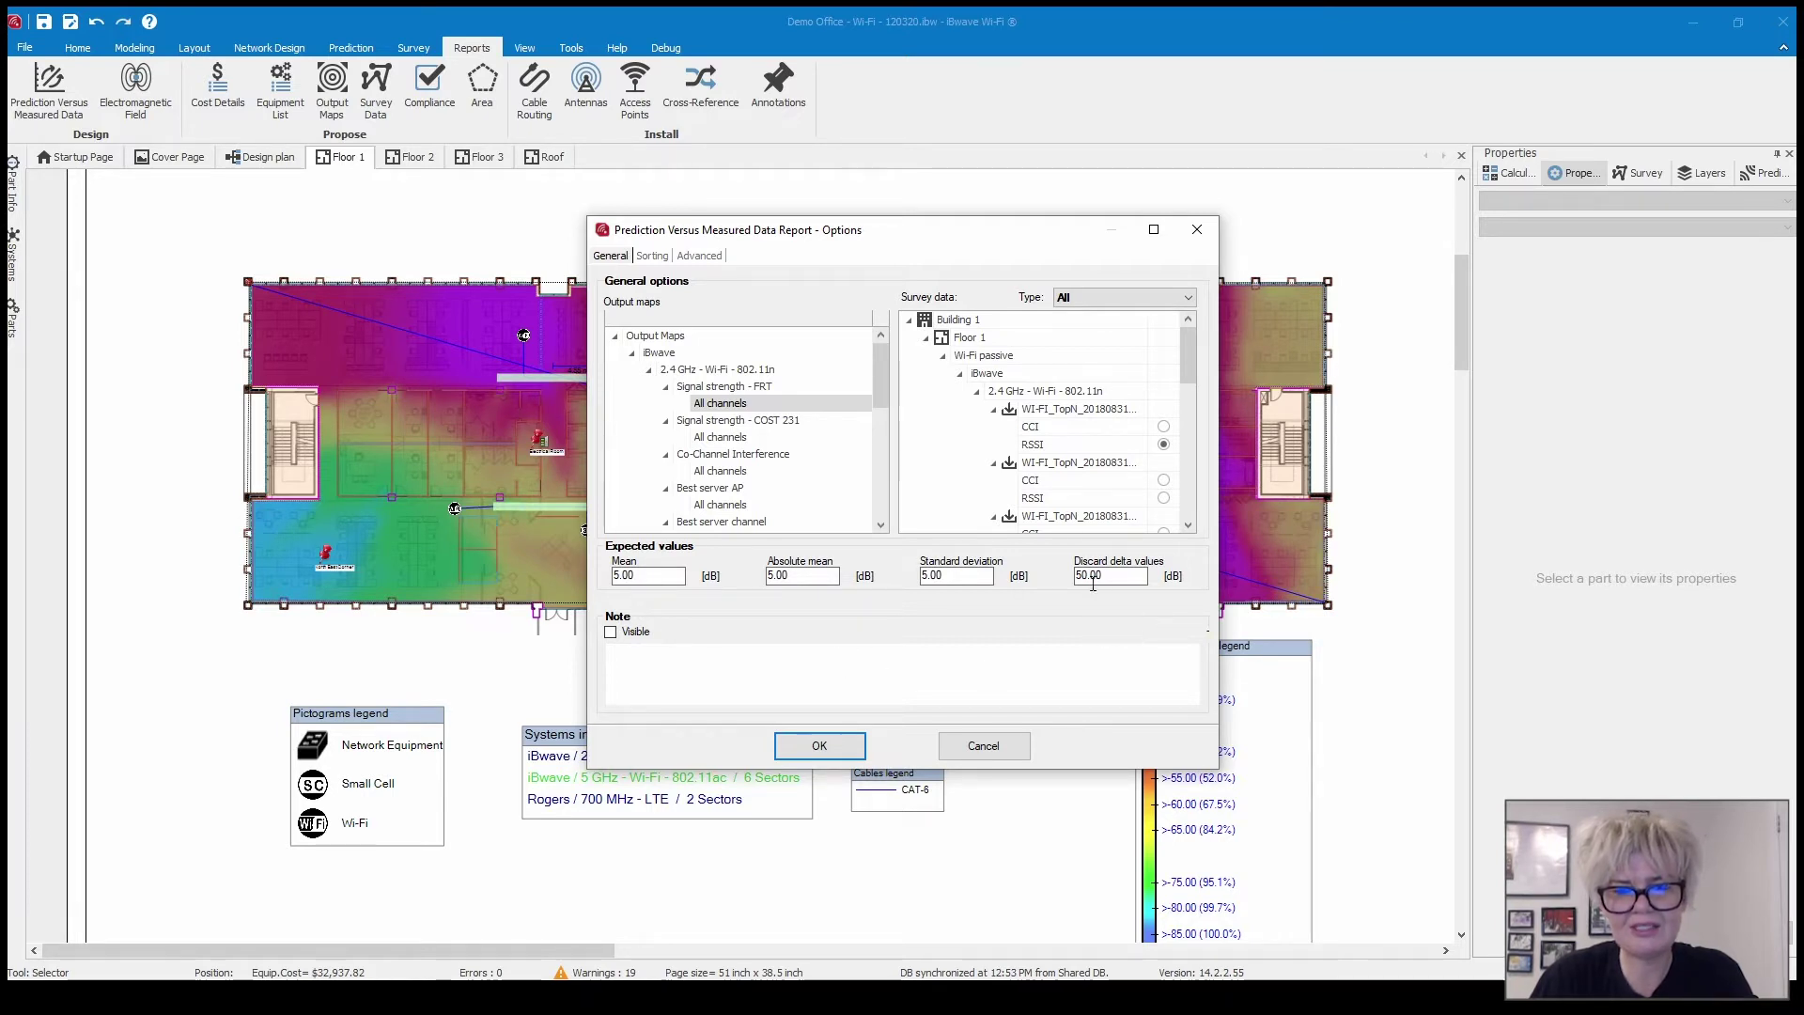
{"action": "left_click", "coordinate": [847, 753]}
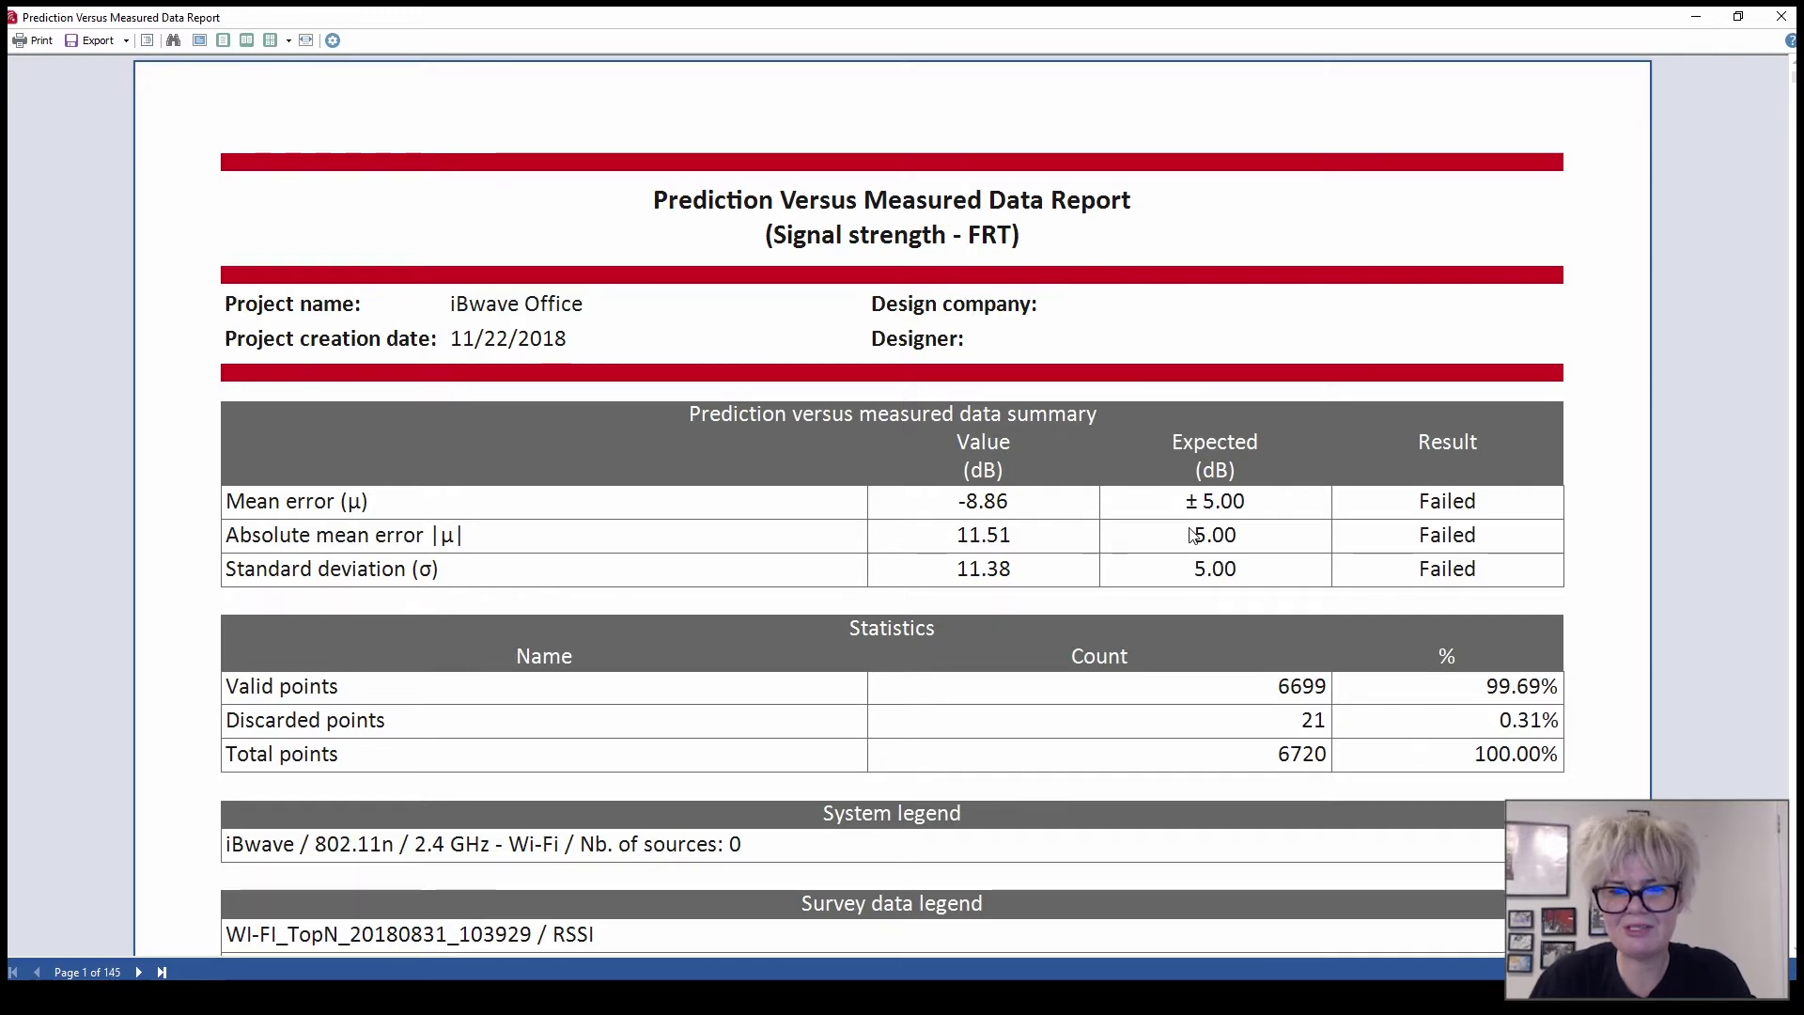
{"action": "scroll", "coordinate": [1189, 534], "scroll_direction": "down", "scroll_amount": 2}
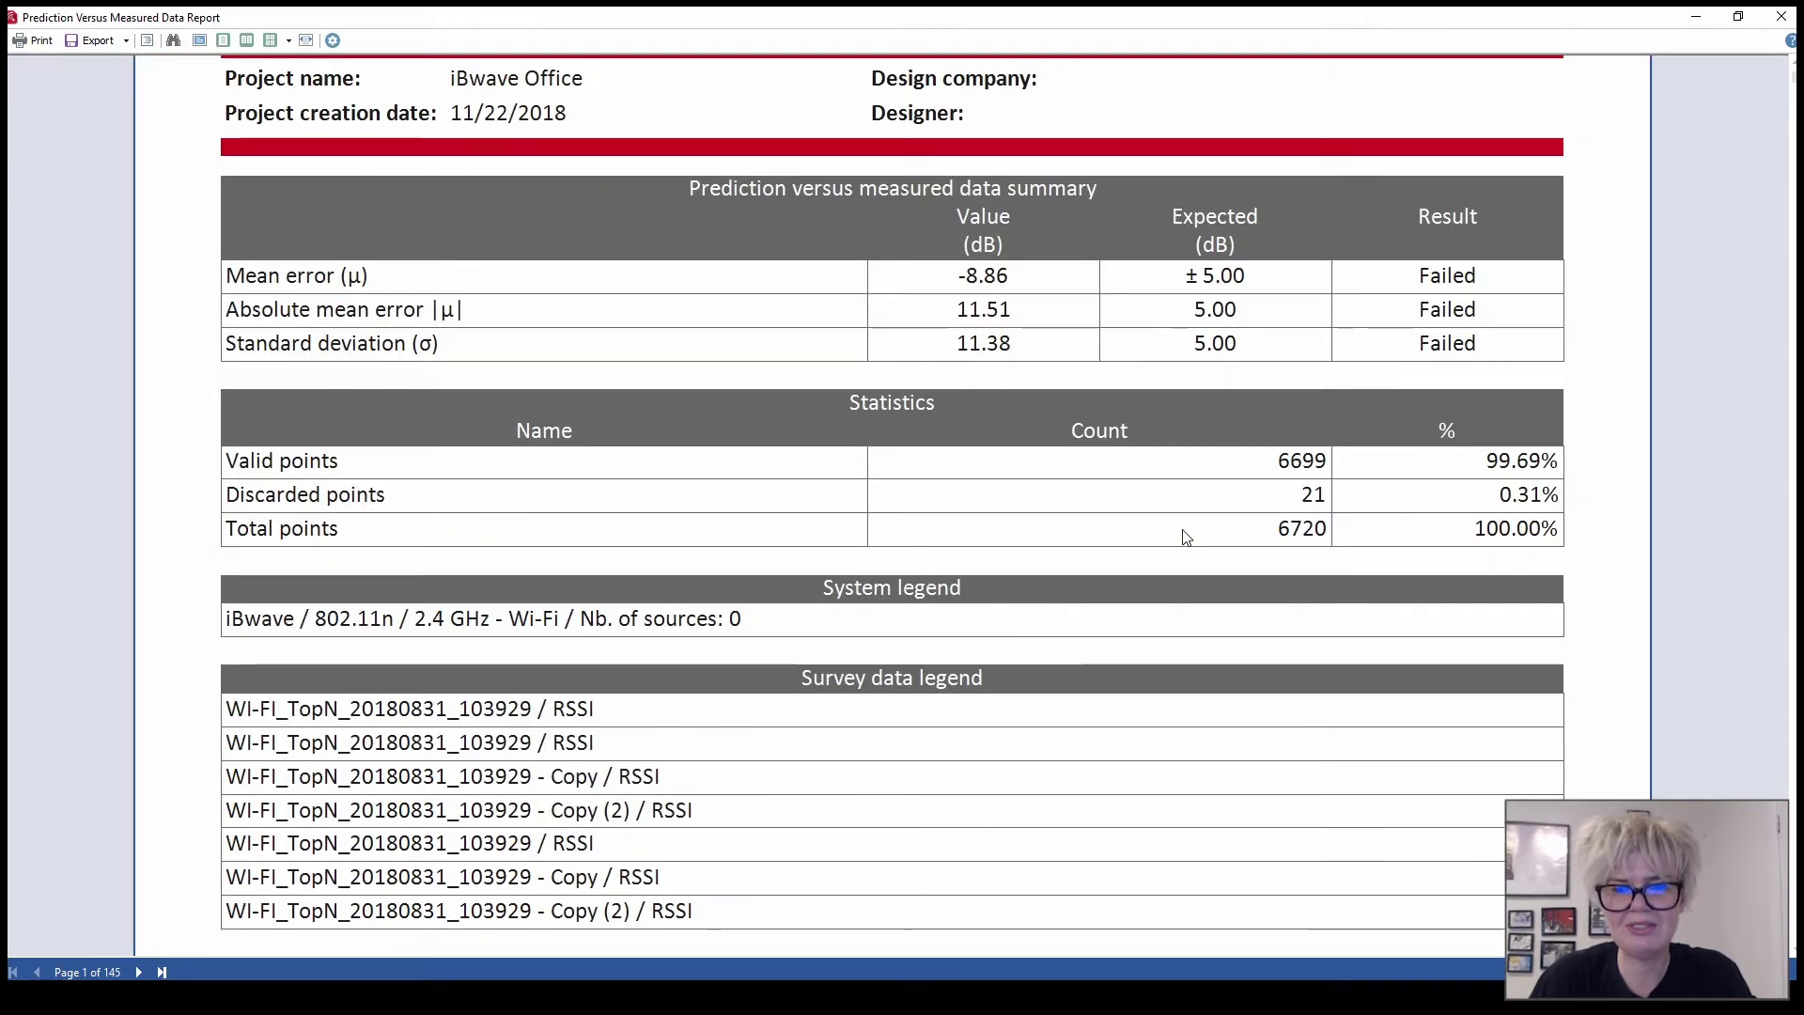
{"action": "scroll", "coordinate": [1184, 532], "scroll_direction": "up", "scroll_amount": 1}
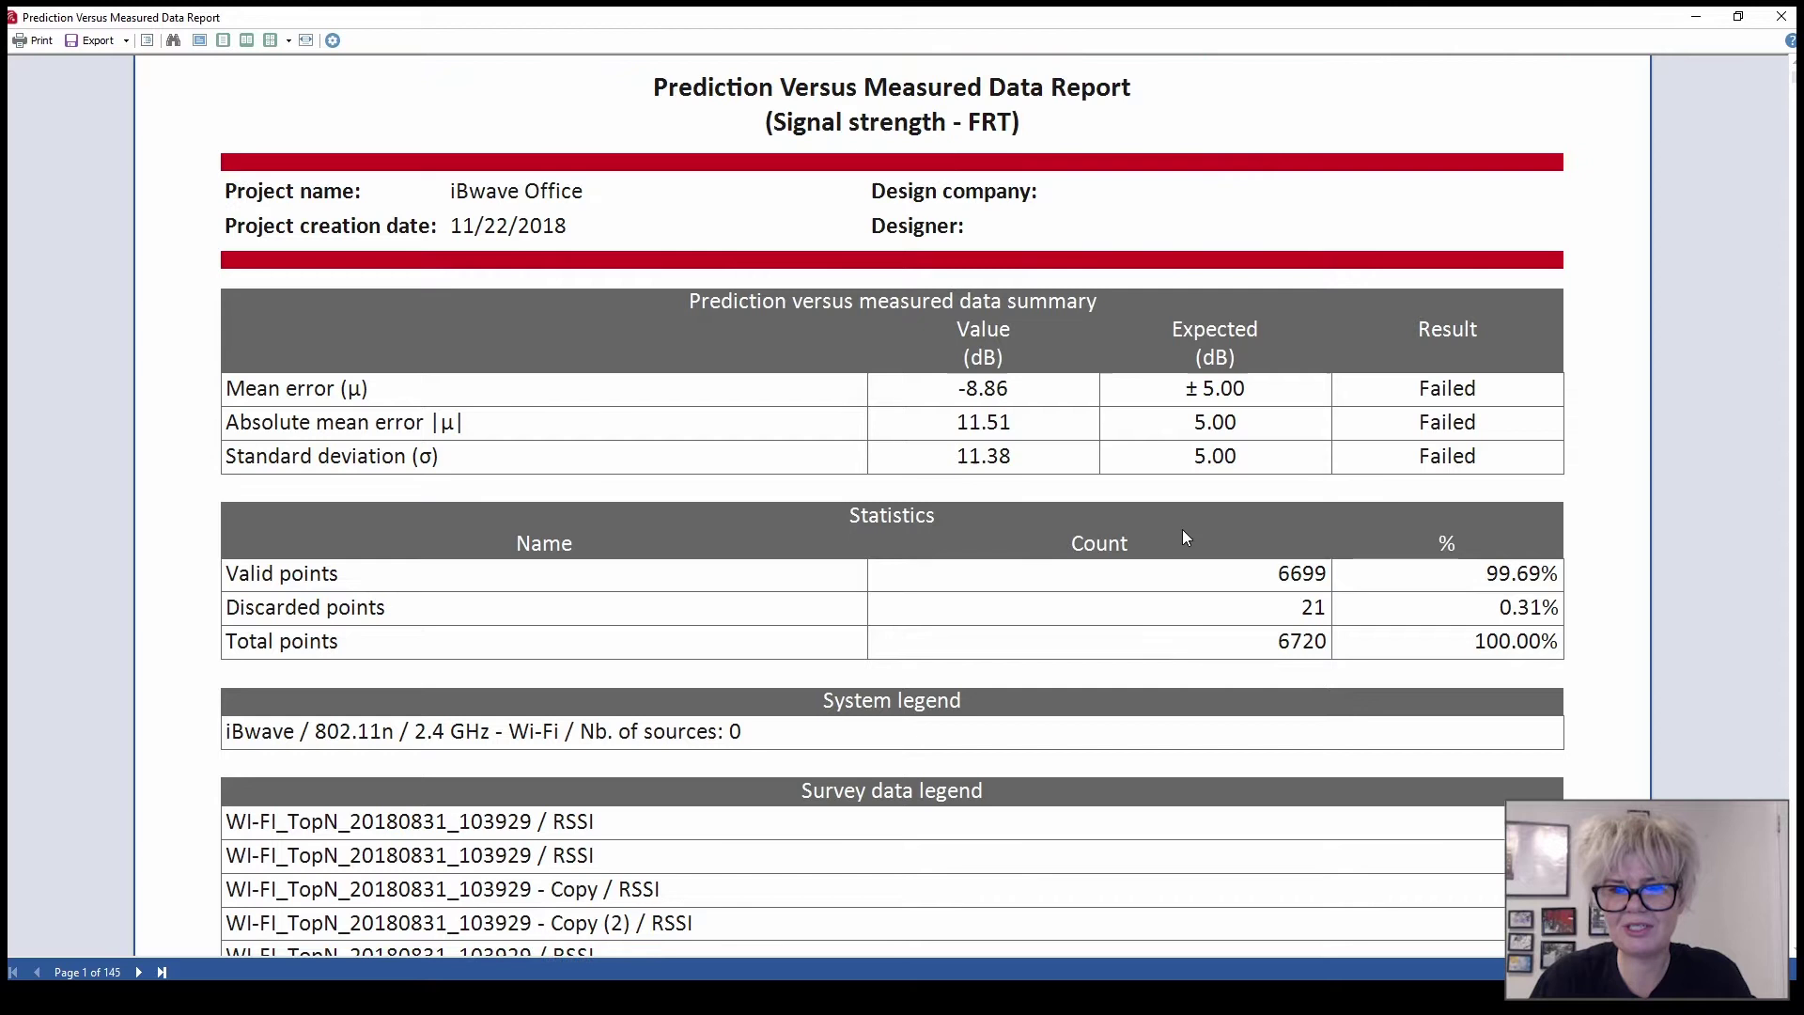
{"action": "scroll", "coordinate": [1132, 554], "scroll_direction": "up", "scroll_amount": 1}
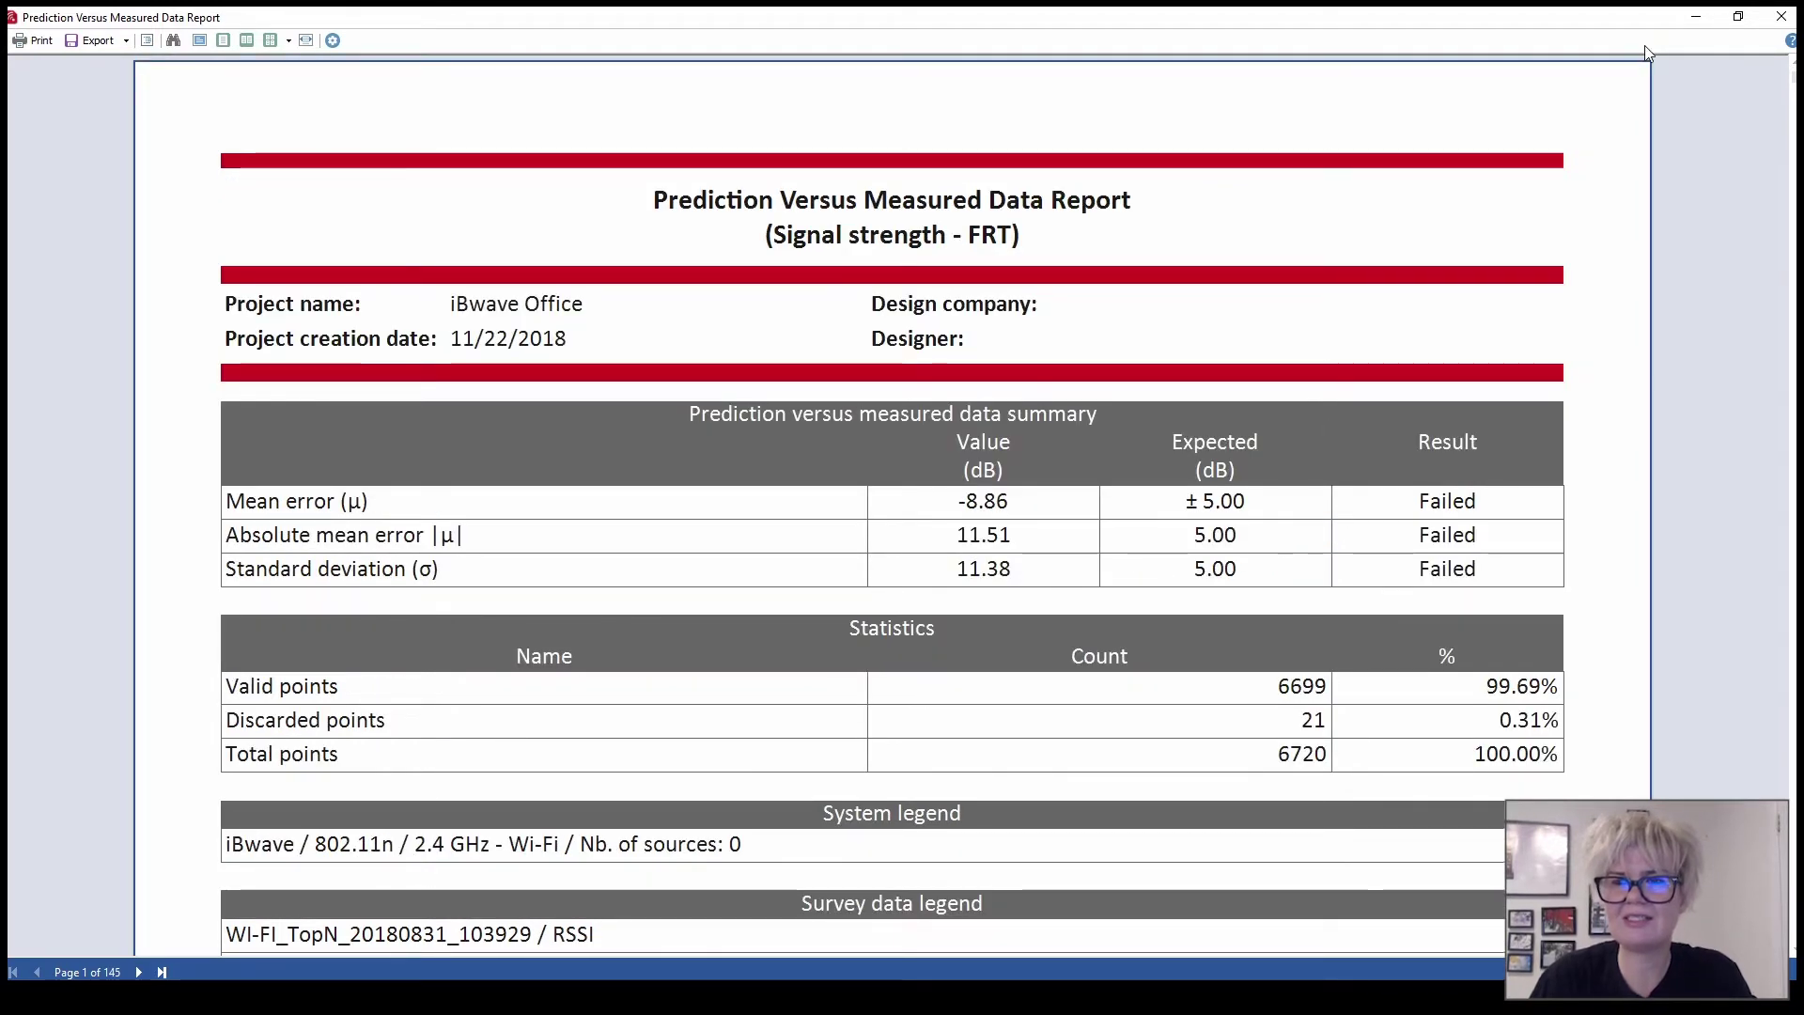
{"action": "left_click", "coordinate": [1779, 14]}
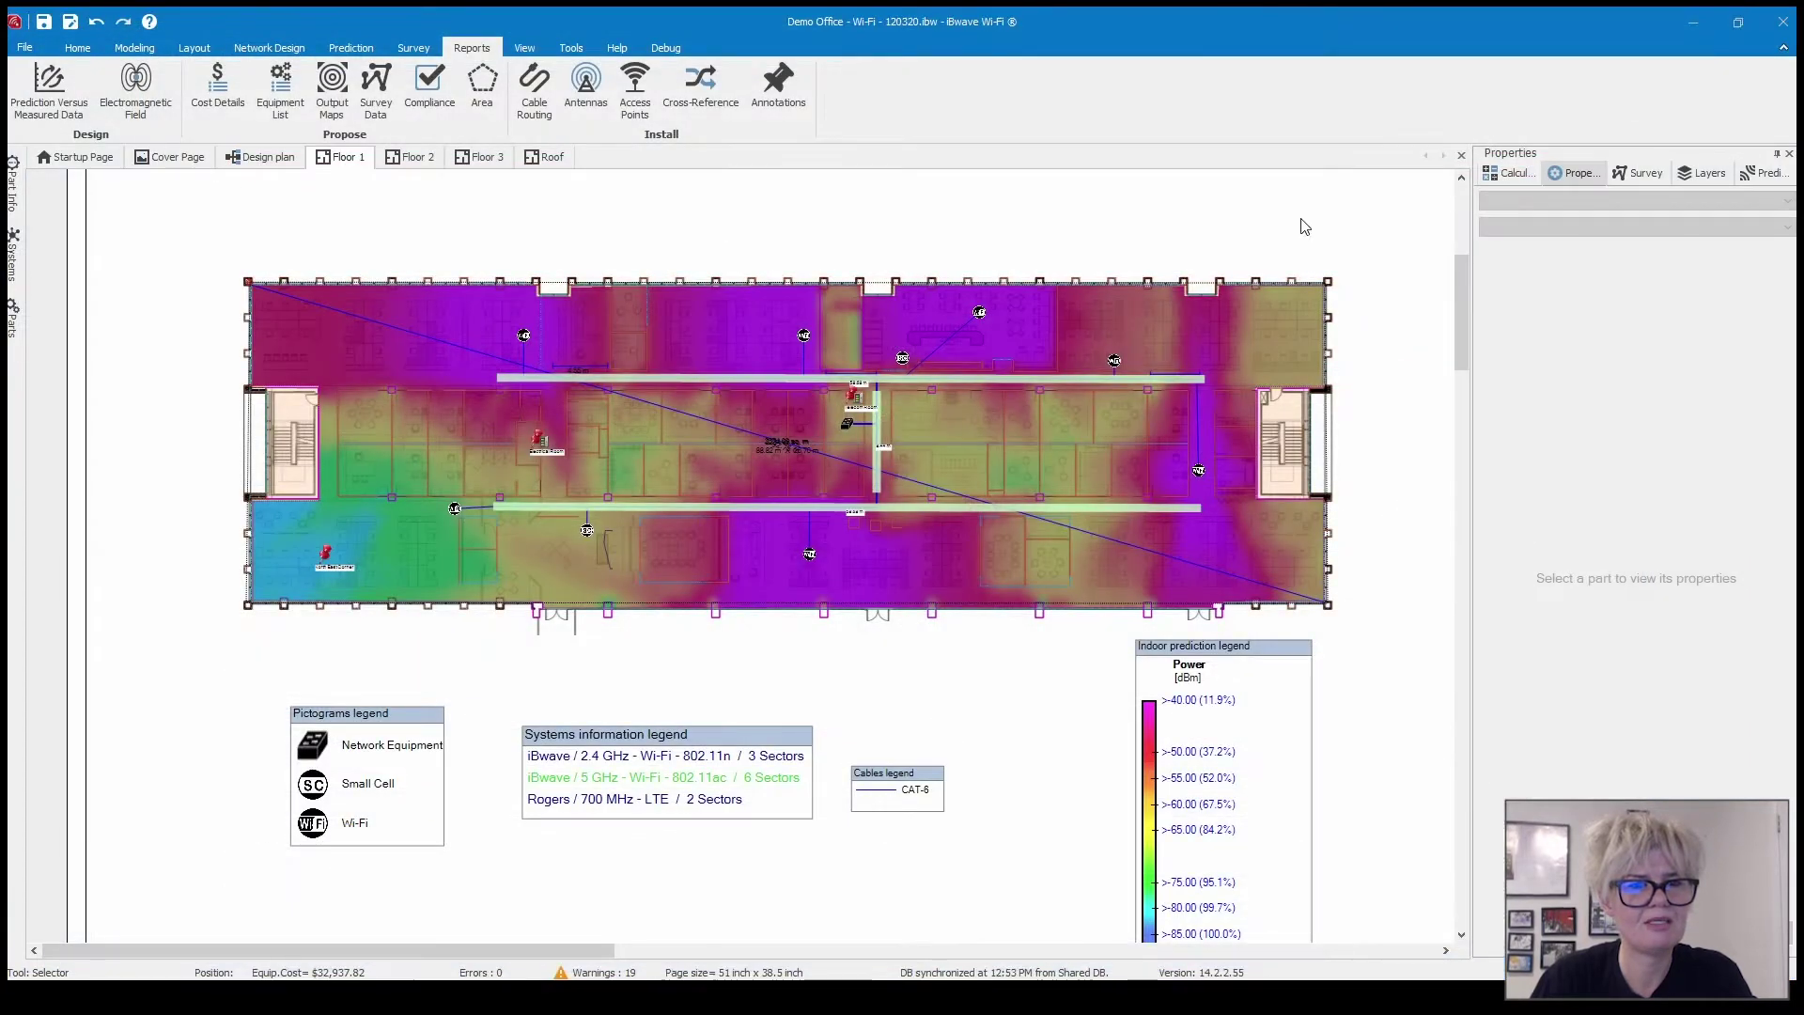
Generate the Electromagnetic Field Report, scroll through it, and close it
{"action": "left_click", "coordinate": [135, 84]}
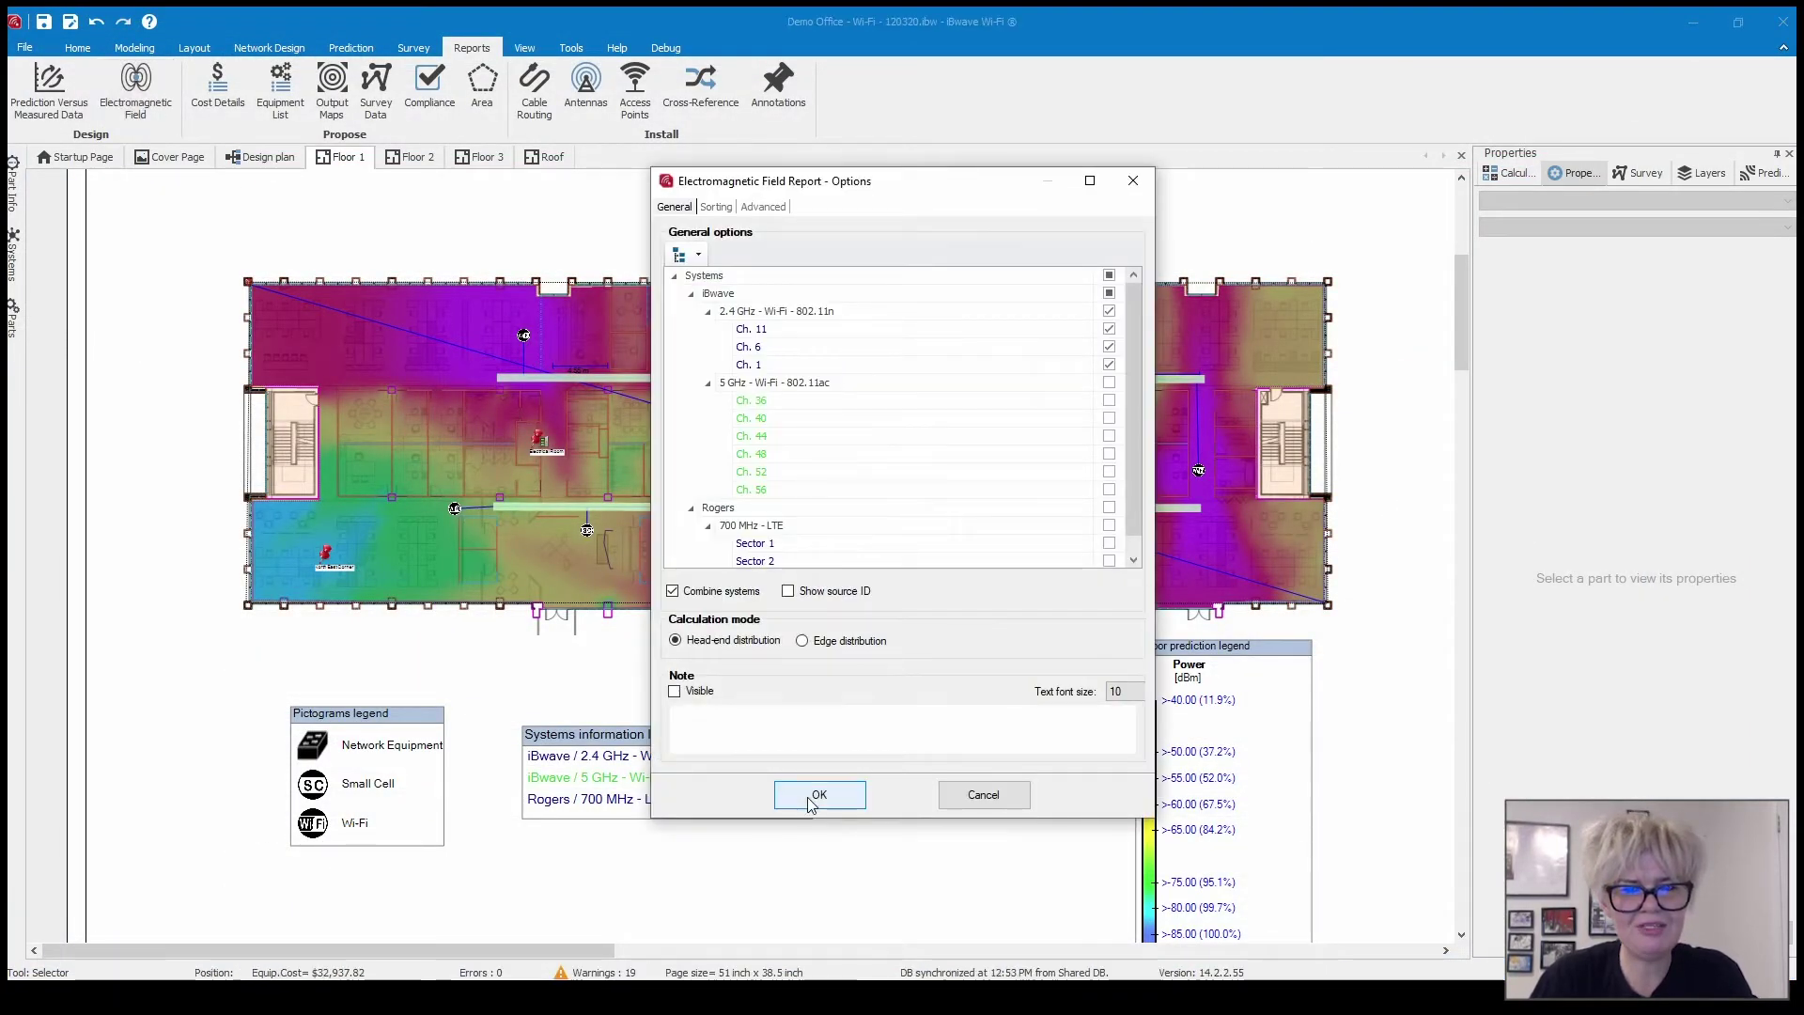
{"action": "left_click", "coordinate": [817, 794]}
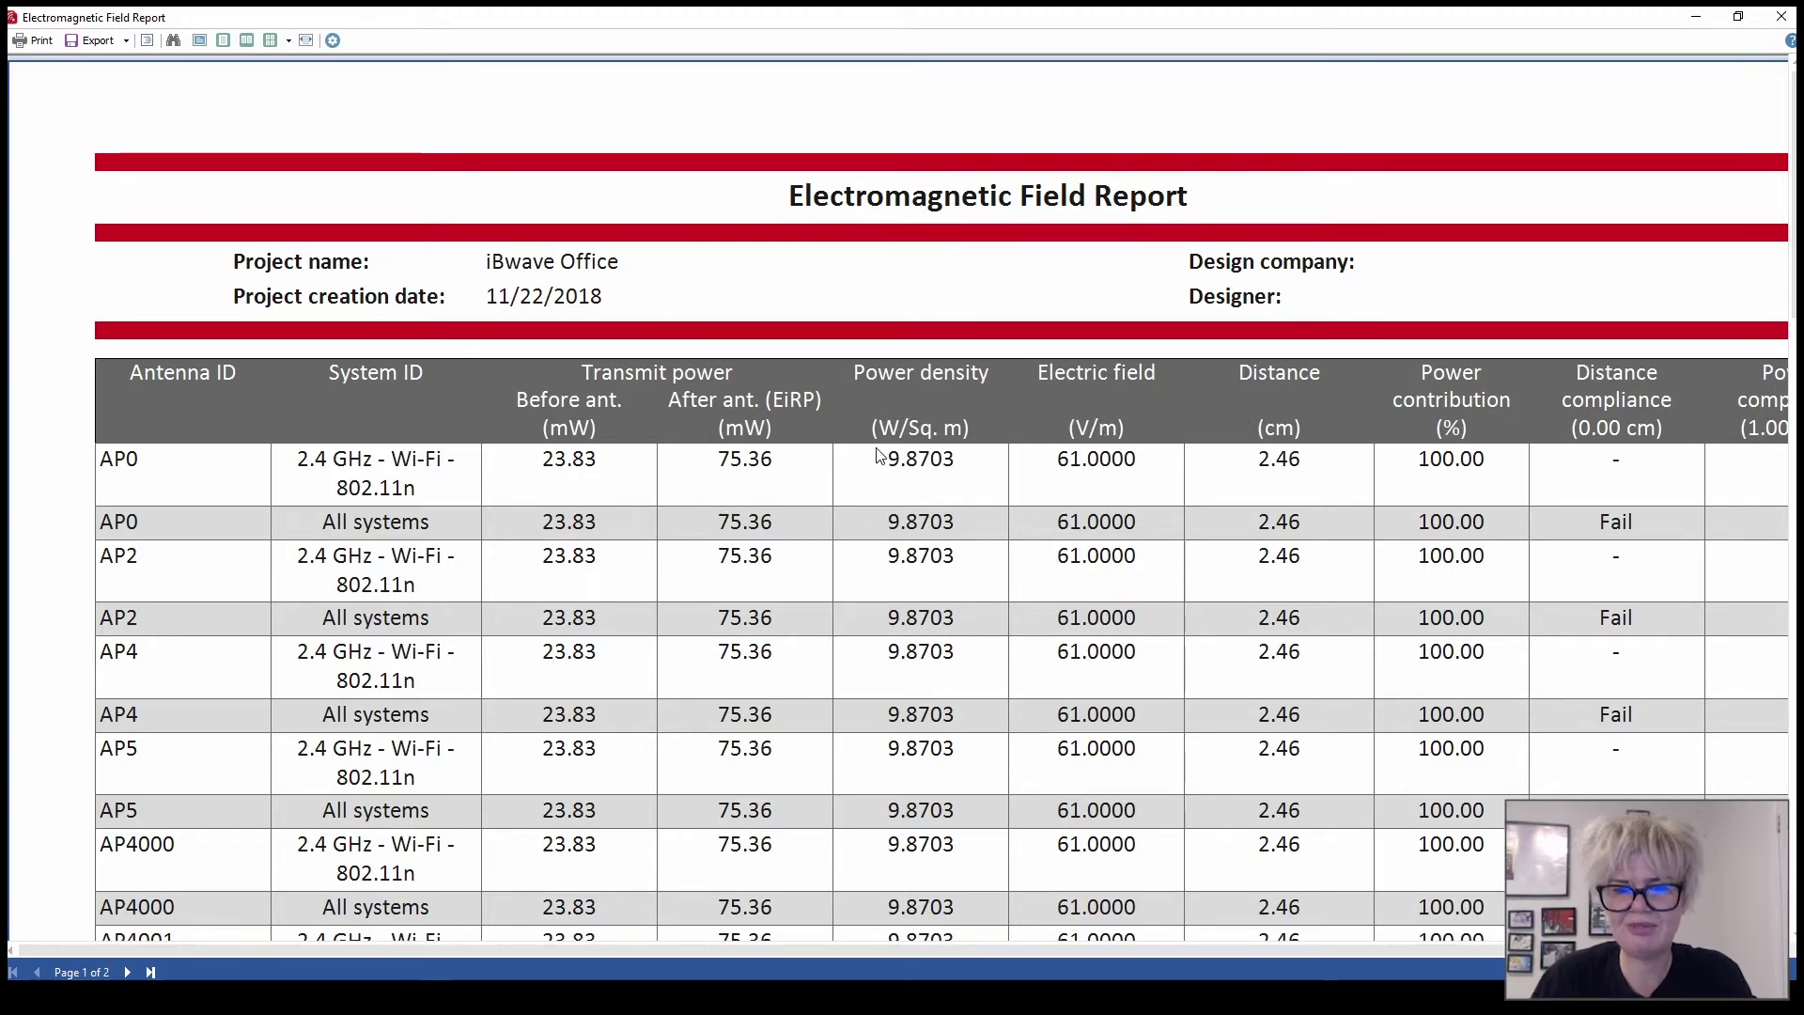
{"action": "scroll", "coordinate": [877, 455], "scroll_direction": "down", "scroll_amount": 12}
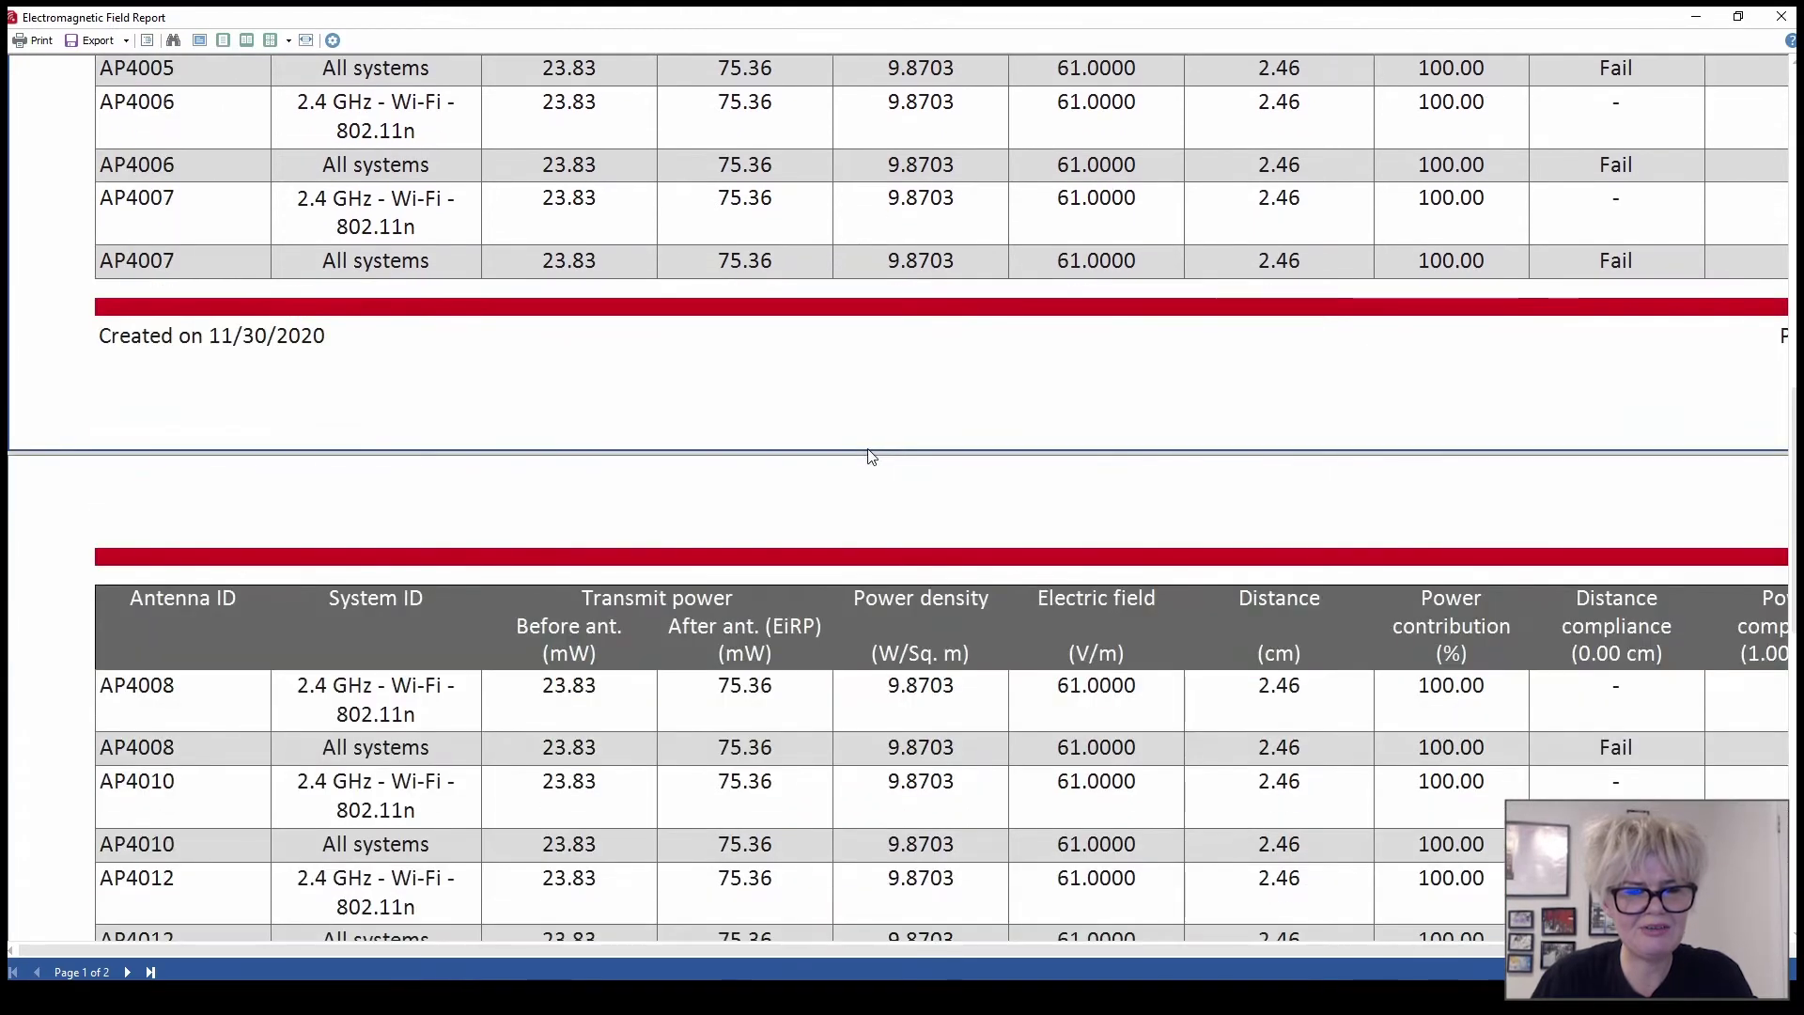
{"action": "scroll", "coordinate": [870, 455], "scroll_direction": "down", "scroll_amount": 6}
{"action": "scroll", "coordinate": [742, 414], "scroll_direction": "down", "scroll_amount": 2}
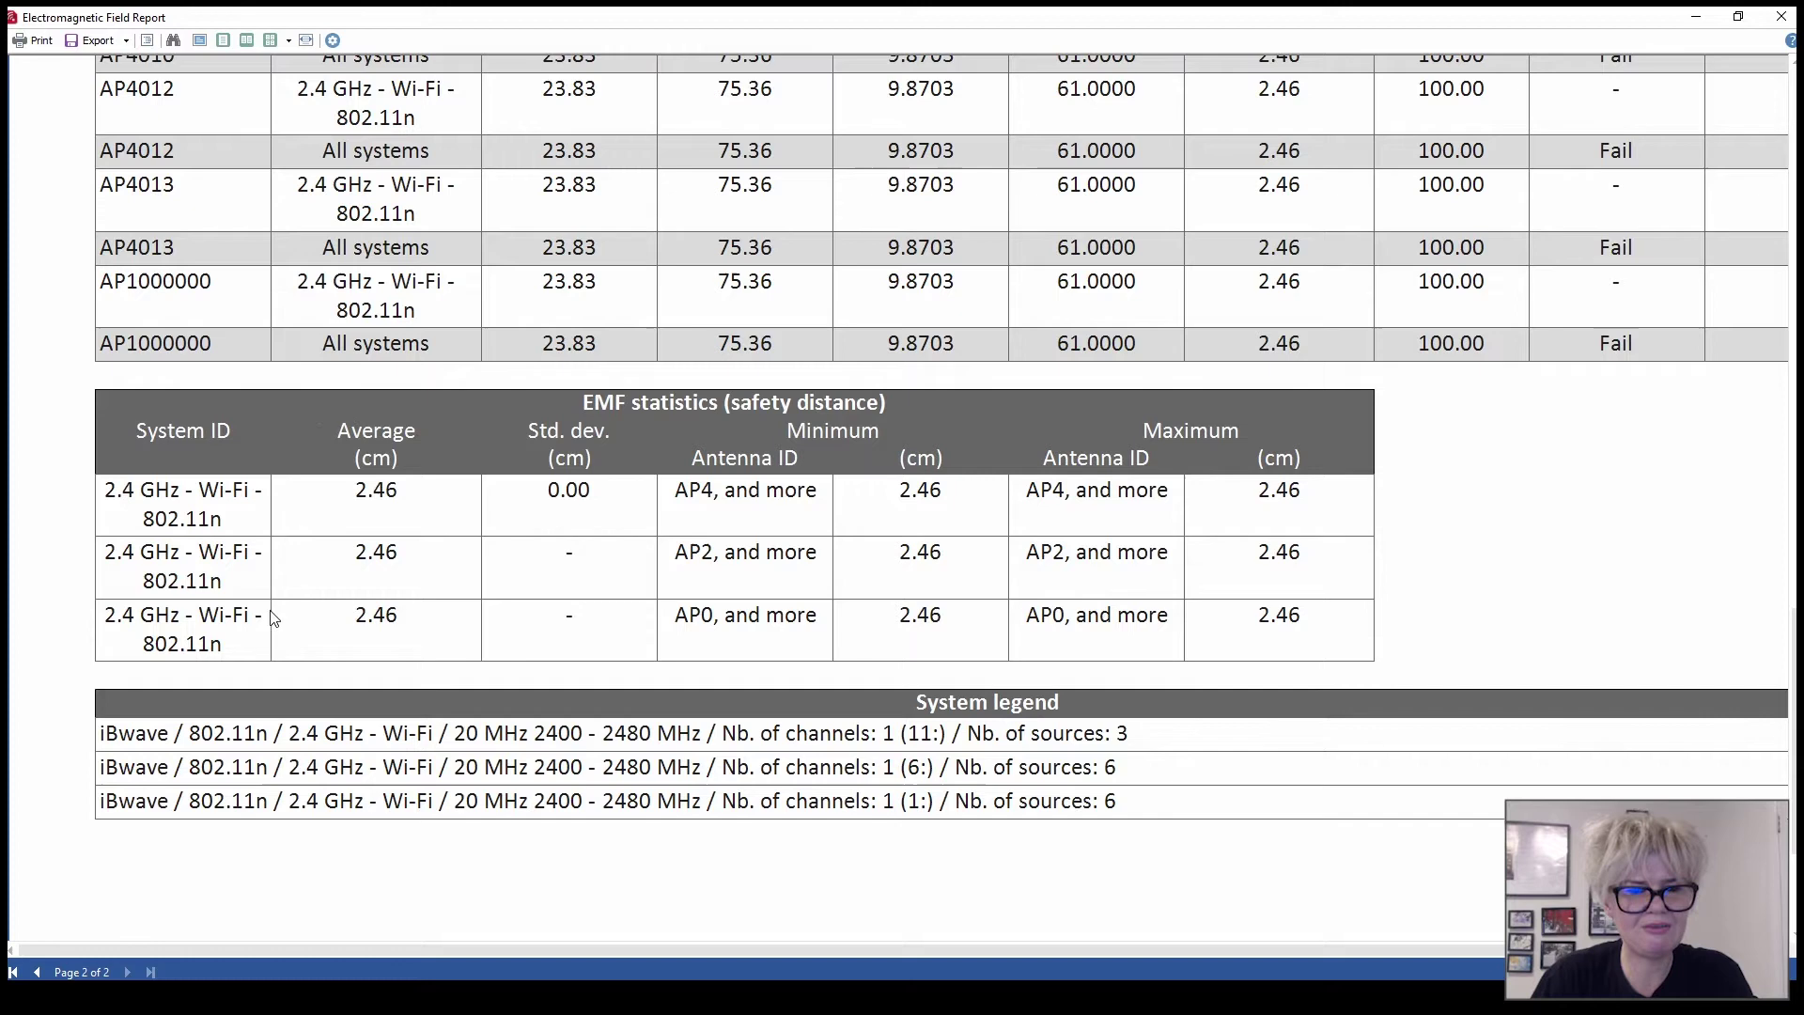
{"action": "scroll", "coordinate": [934, 410], "scroll_direction": "up", "scroll_amount": 15}
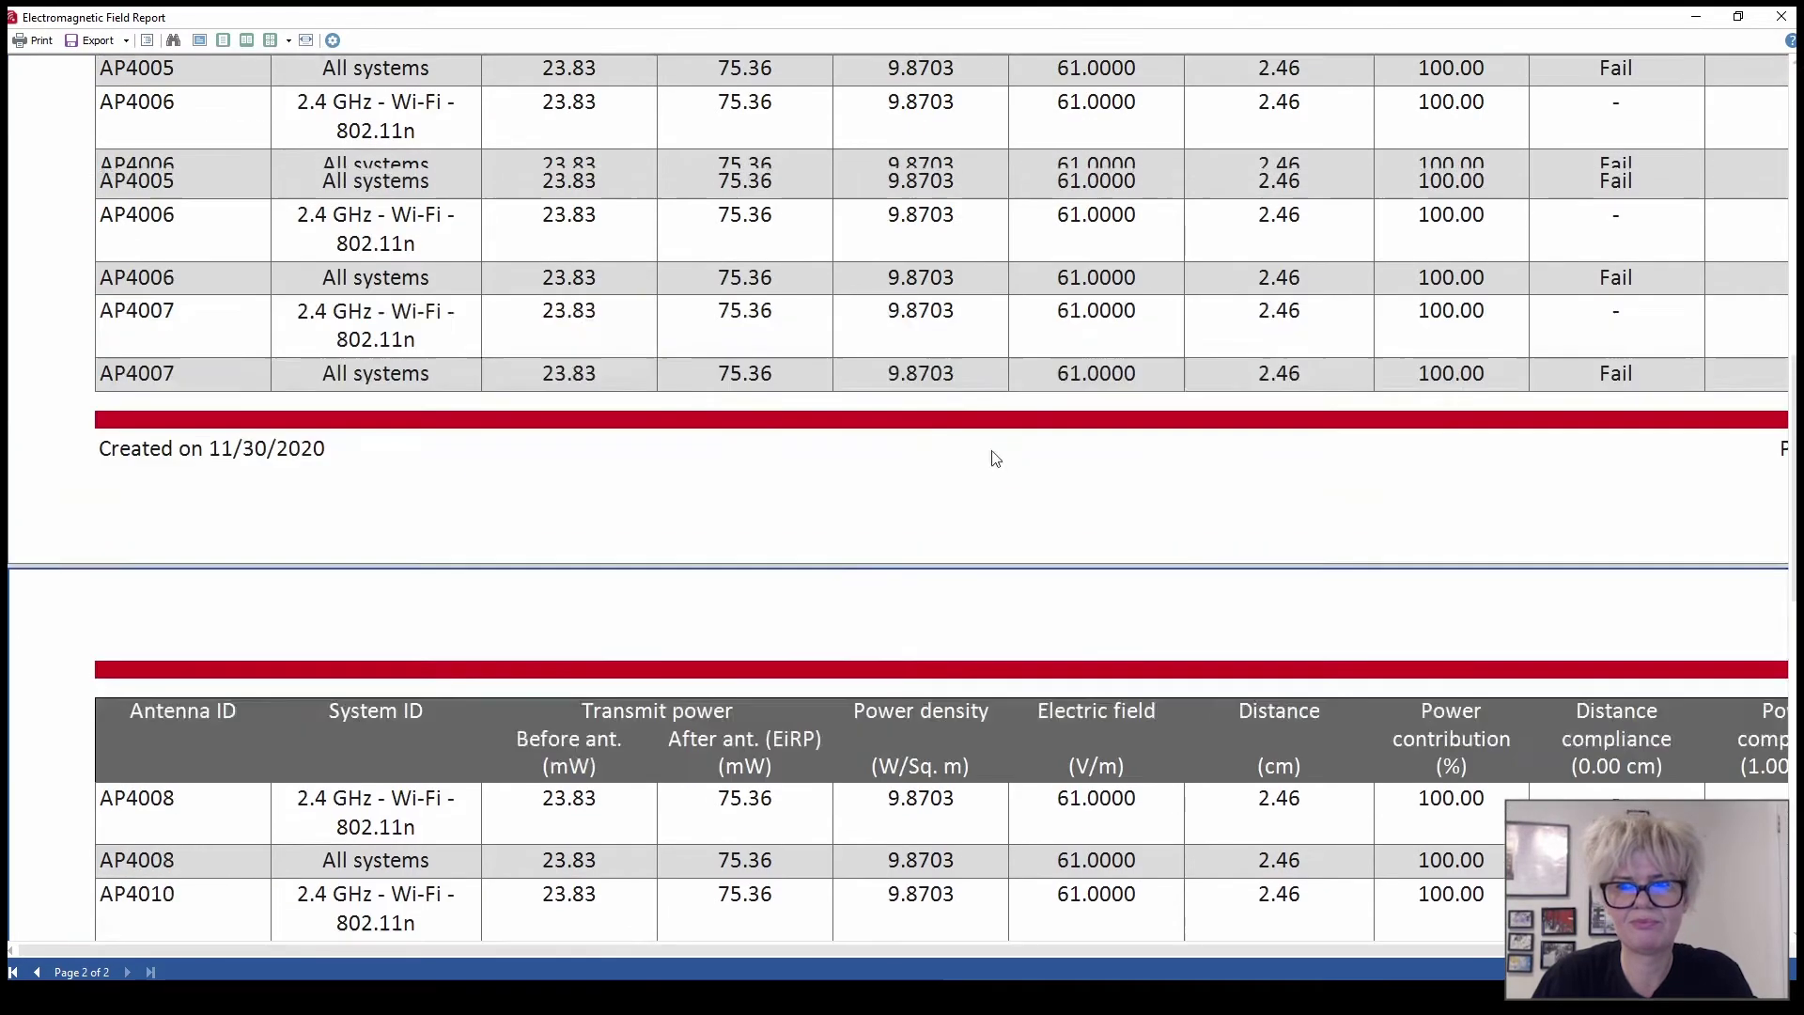
{"action": "left_click", "coordinate": [1780, 16]}
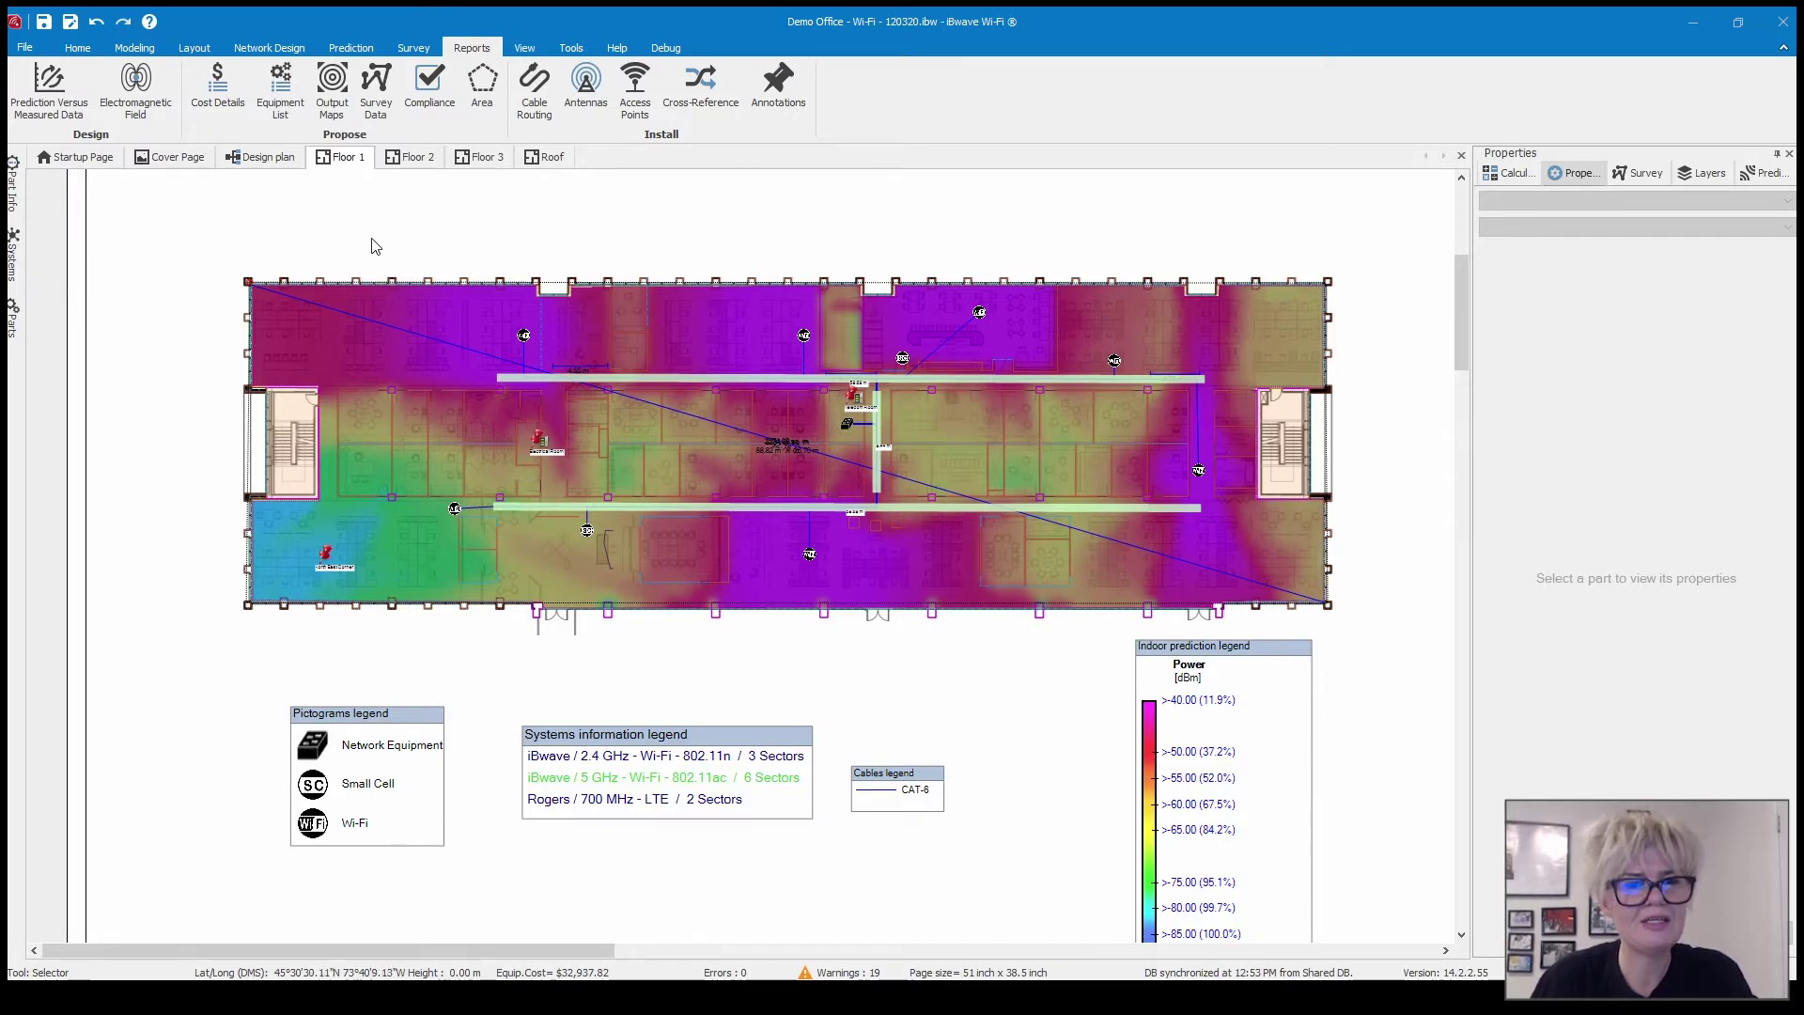
View the access point's context menu, then select the CAT-6 cable to show its properties
{"action": "right_click", "coordinate": [521, 341]}
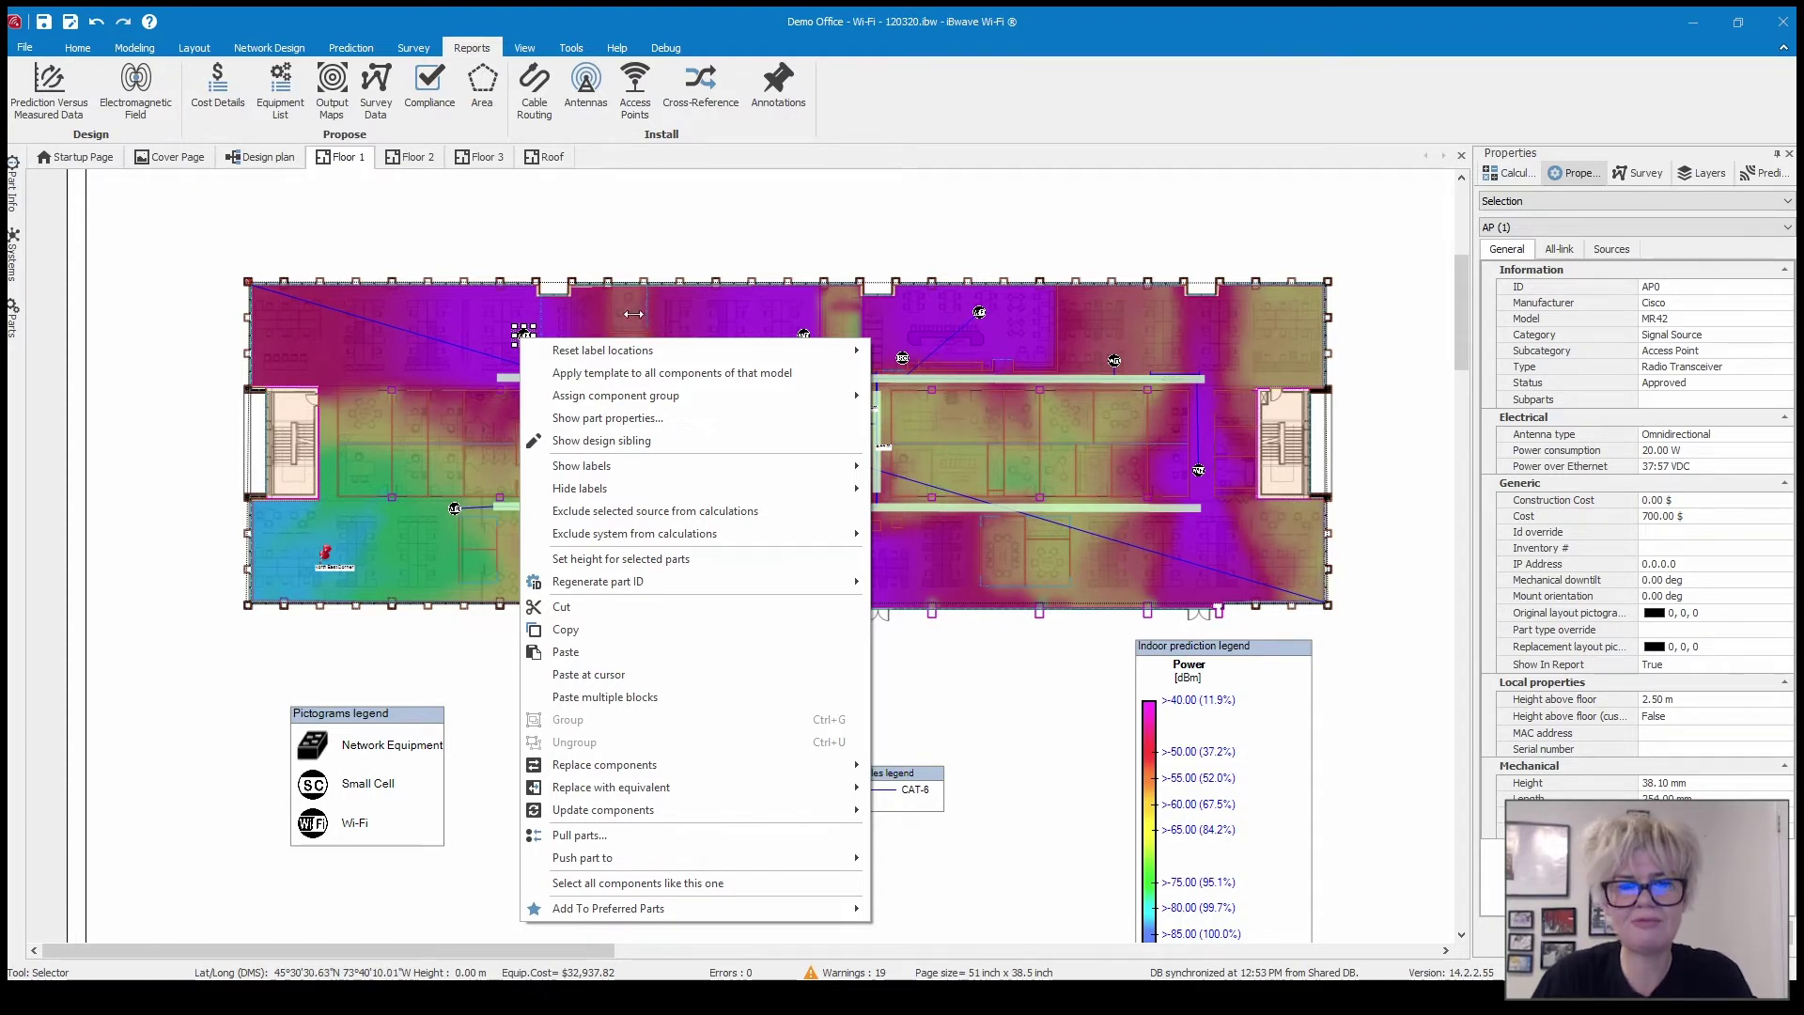
{"action": "left_click", "coordinate": [958, 329]}
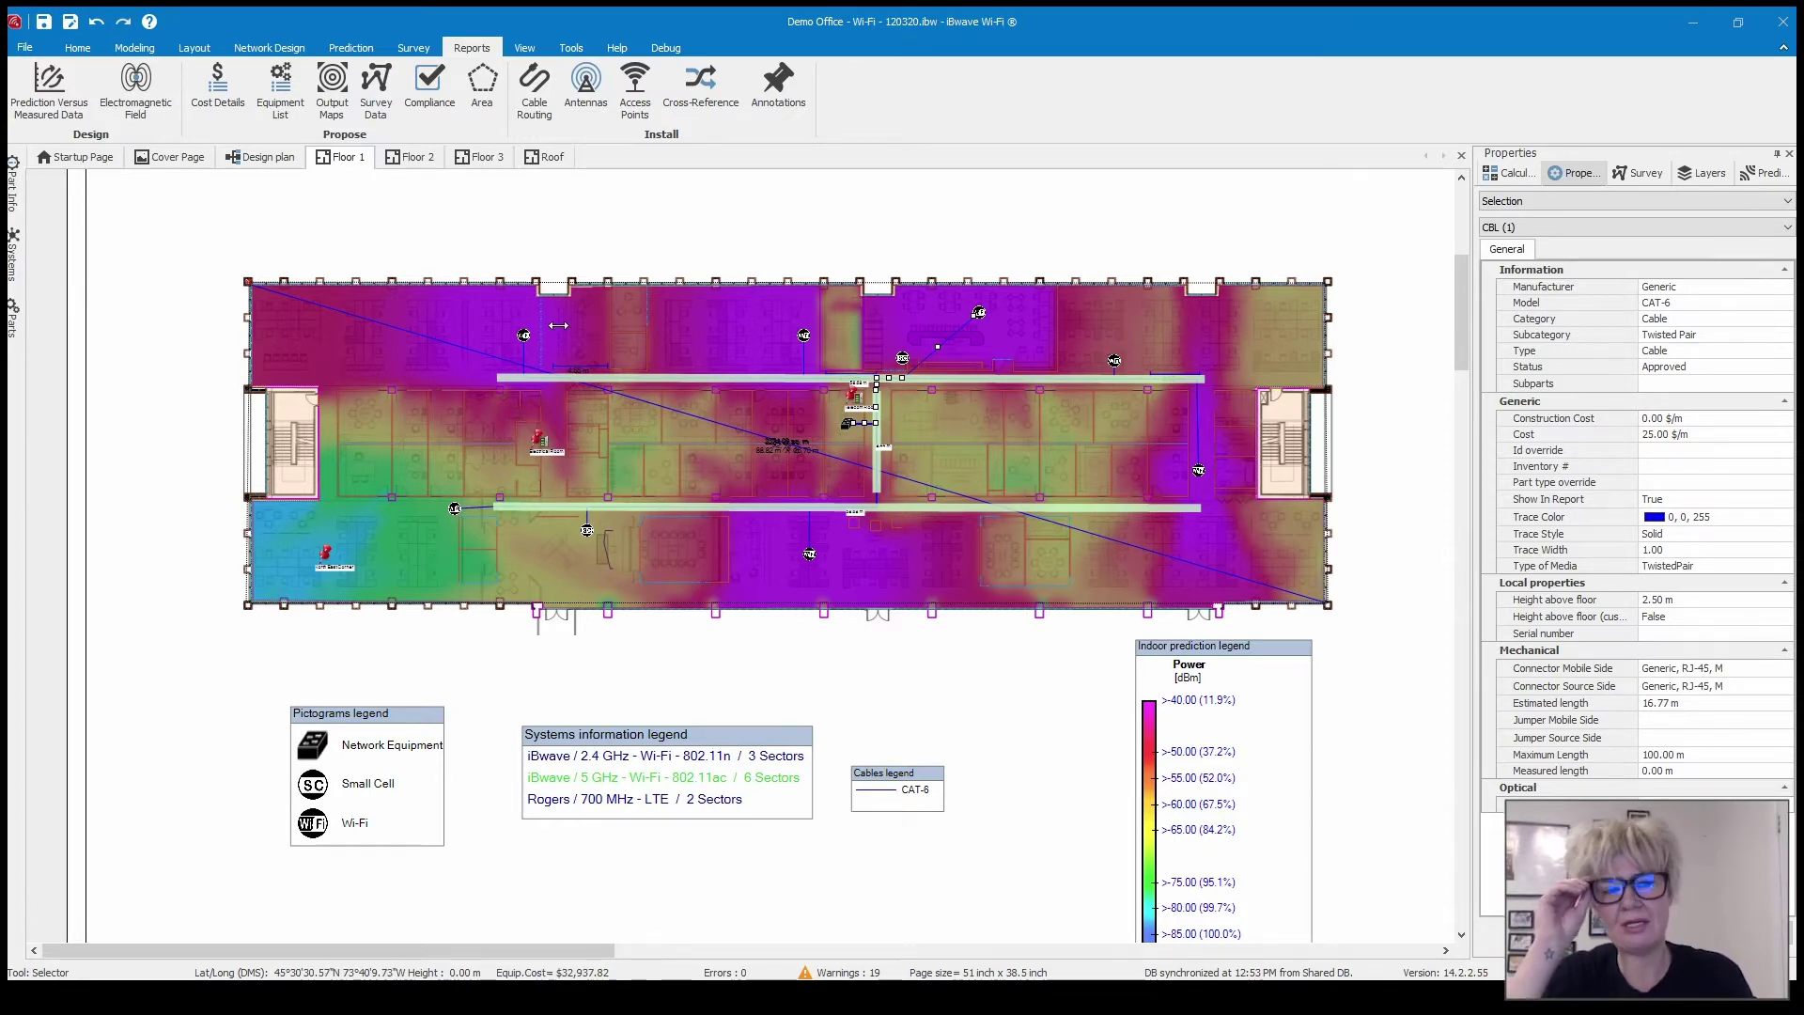
Generate a Cost Details report with all part types included
{"action": "left_click", "coordinate": [230, 87]}
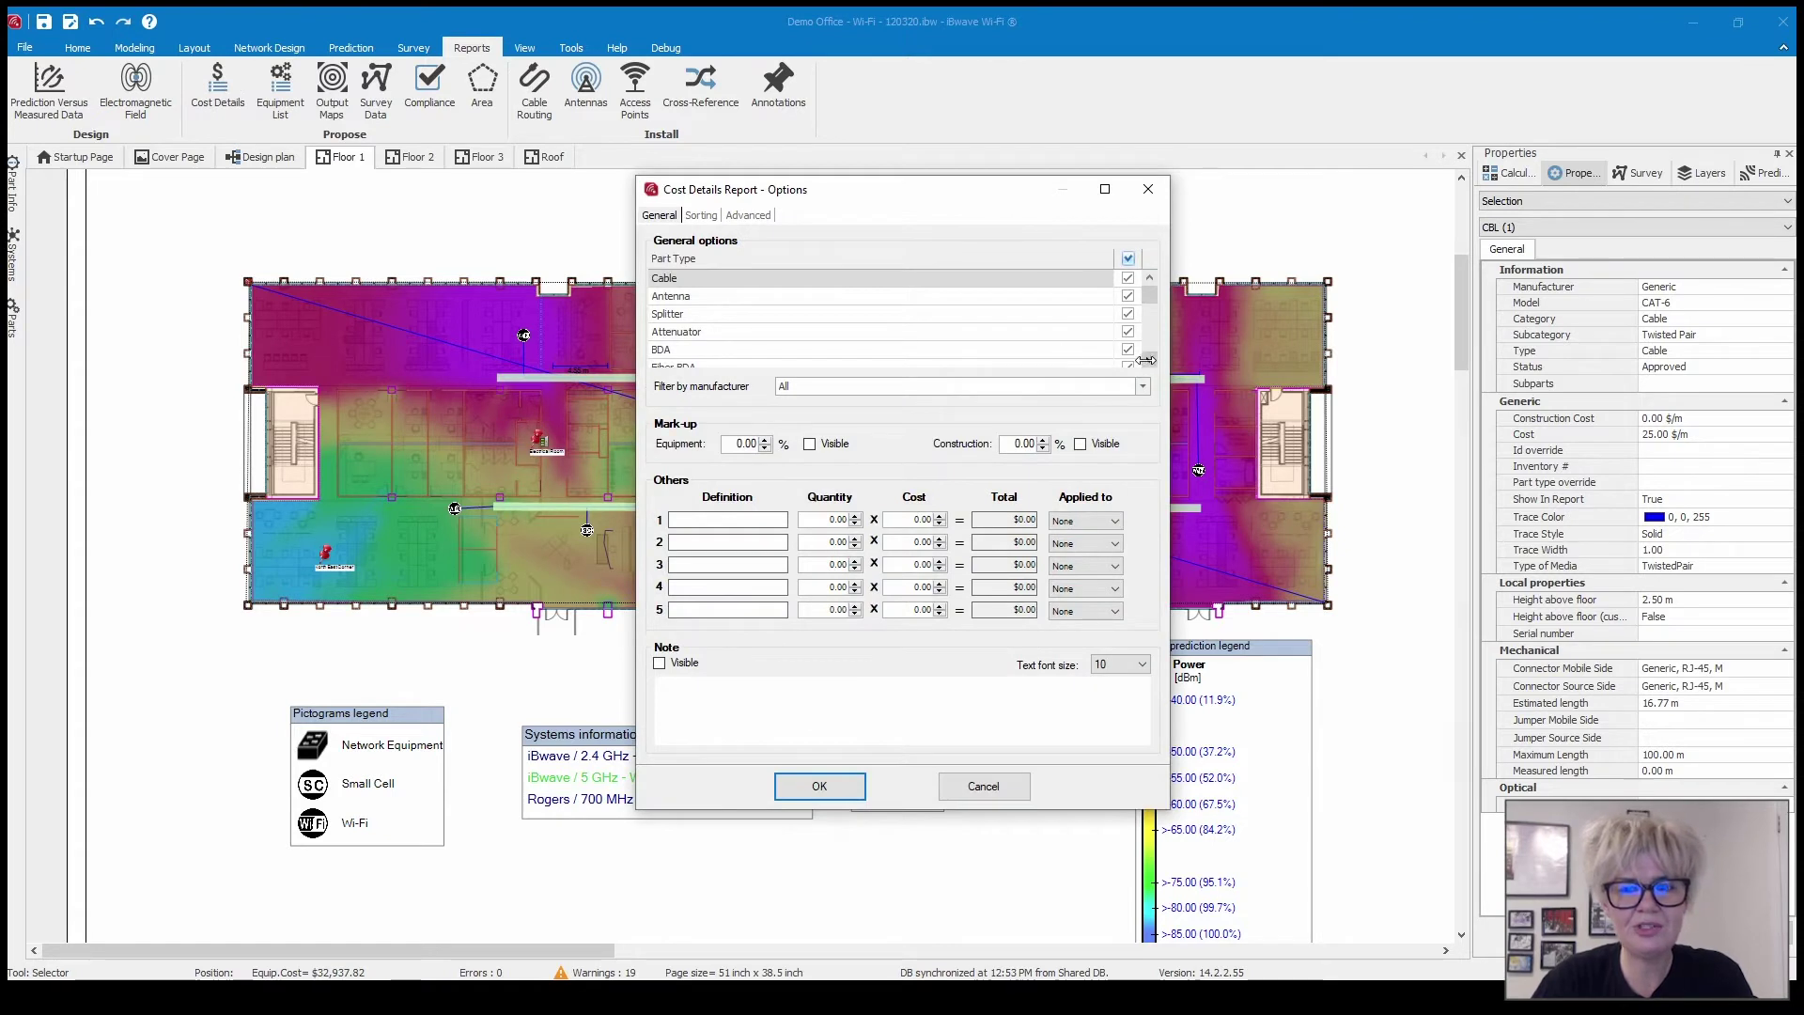
{"action": "left_click", "coordinate": [1147, 361]}
{"action": "left_click", "coordinate": [1148, 362]}
{"action": "left_click", "coordinate": [1148, 362]}
{"action": "left_click", "coordinate": [1148, 361]}
{"action": "left_click", "coordinate": [1147, 361]}
{"action": "left_click", "coordinate": [1148, 362]}
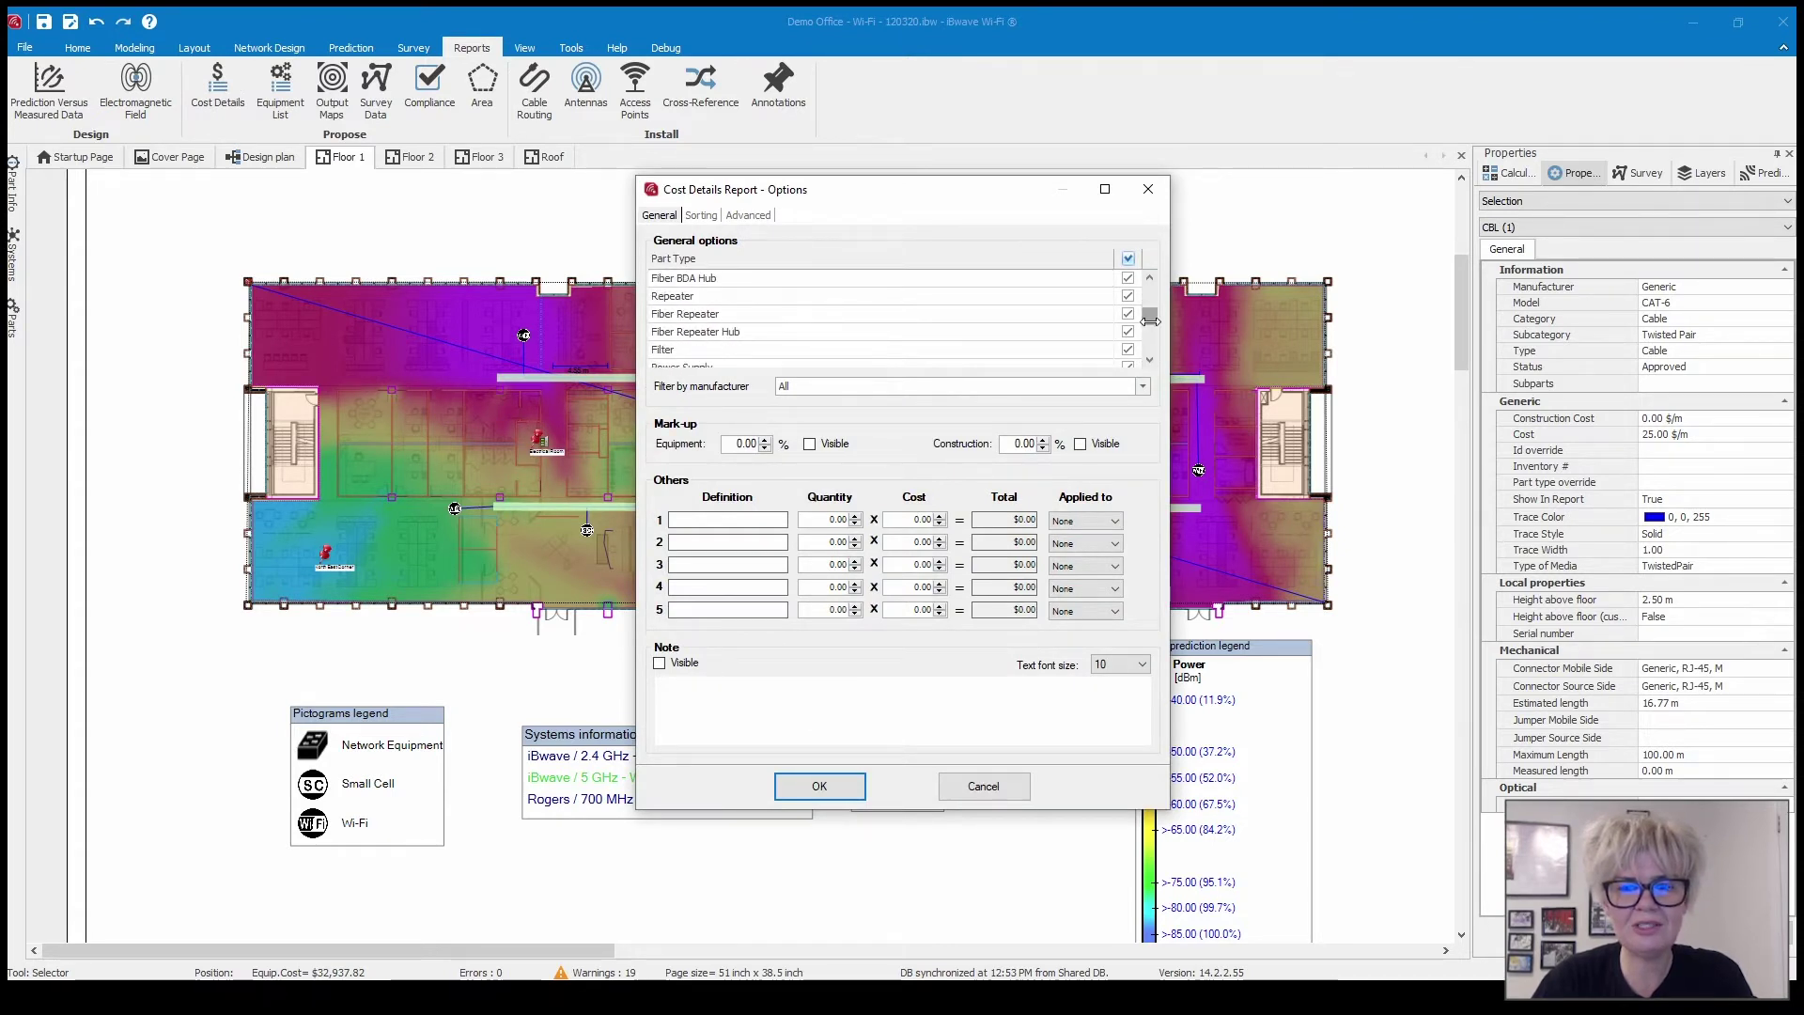
{"action": "left_click_drag", "start_coordinate": [1148, 316], "coordinate": [1148, 281]}
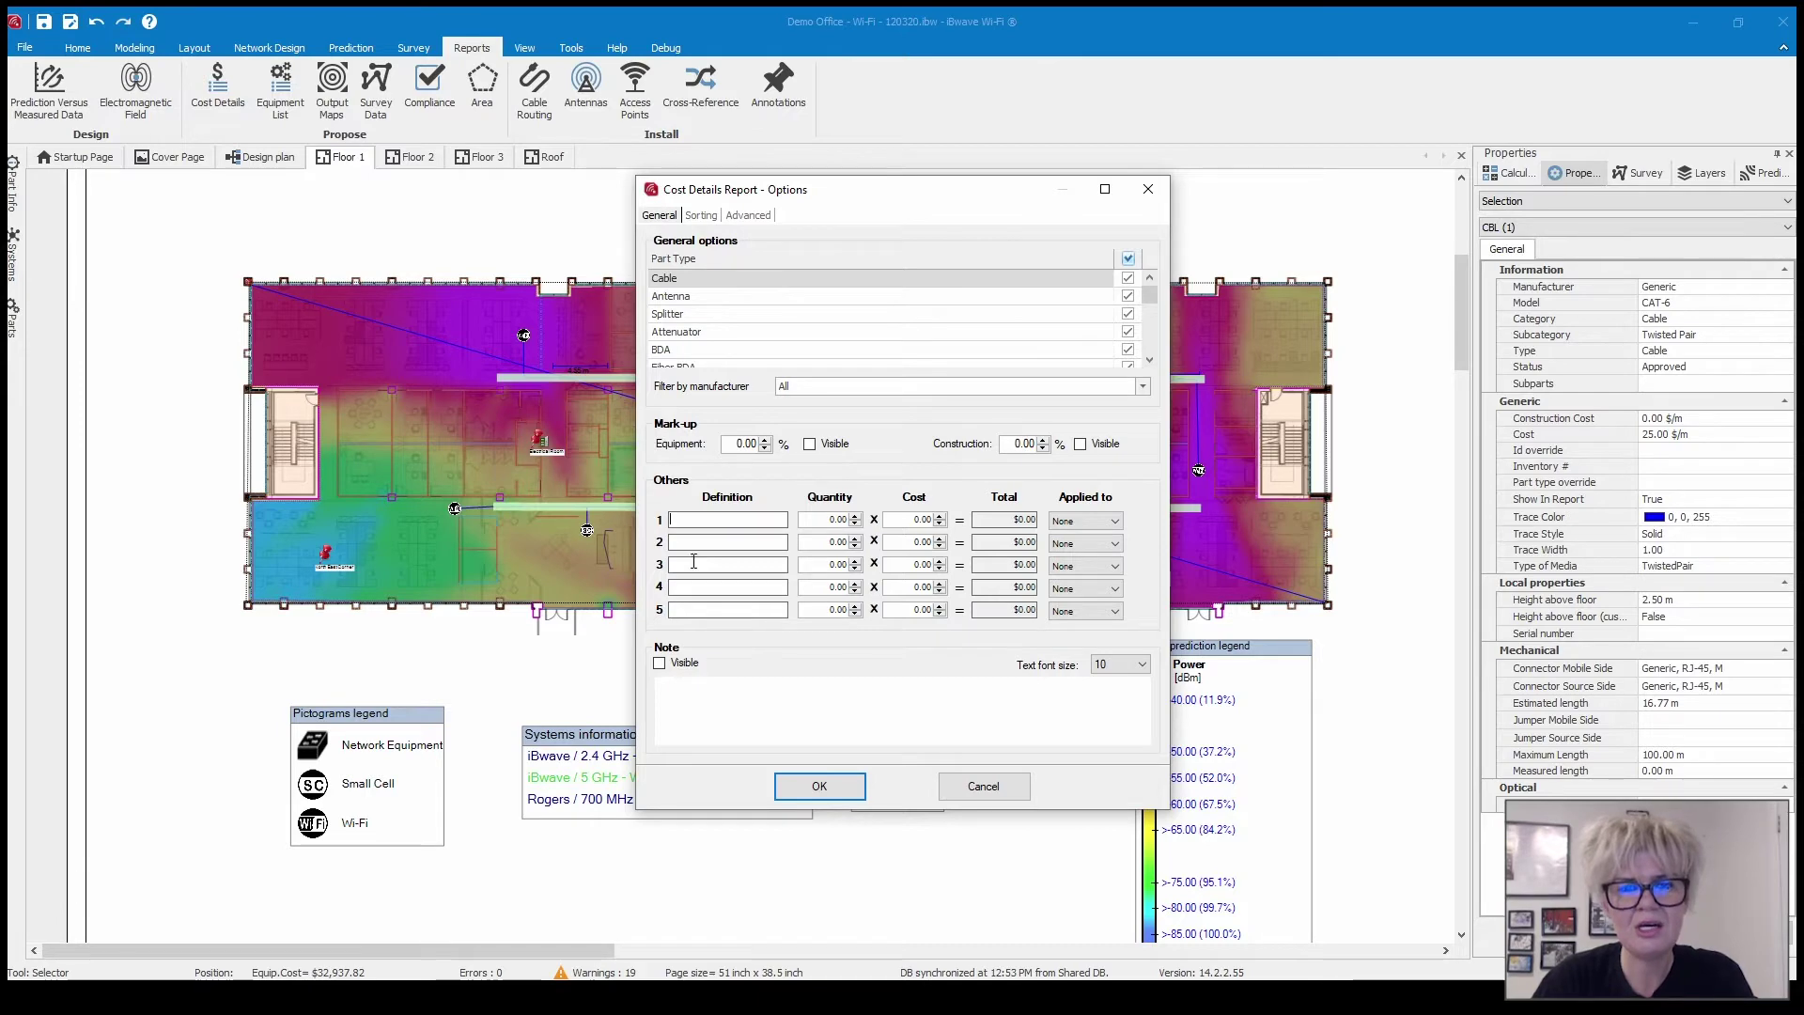
{"action": "left_click", "coordinate": [819, 787]}
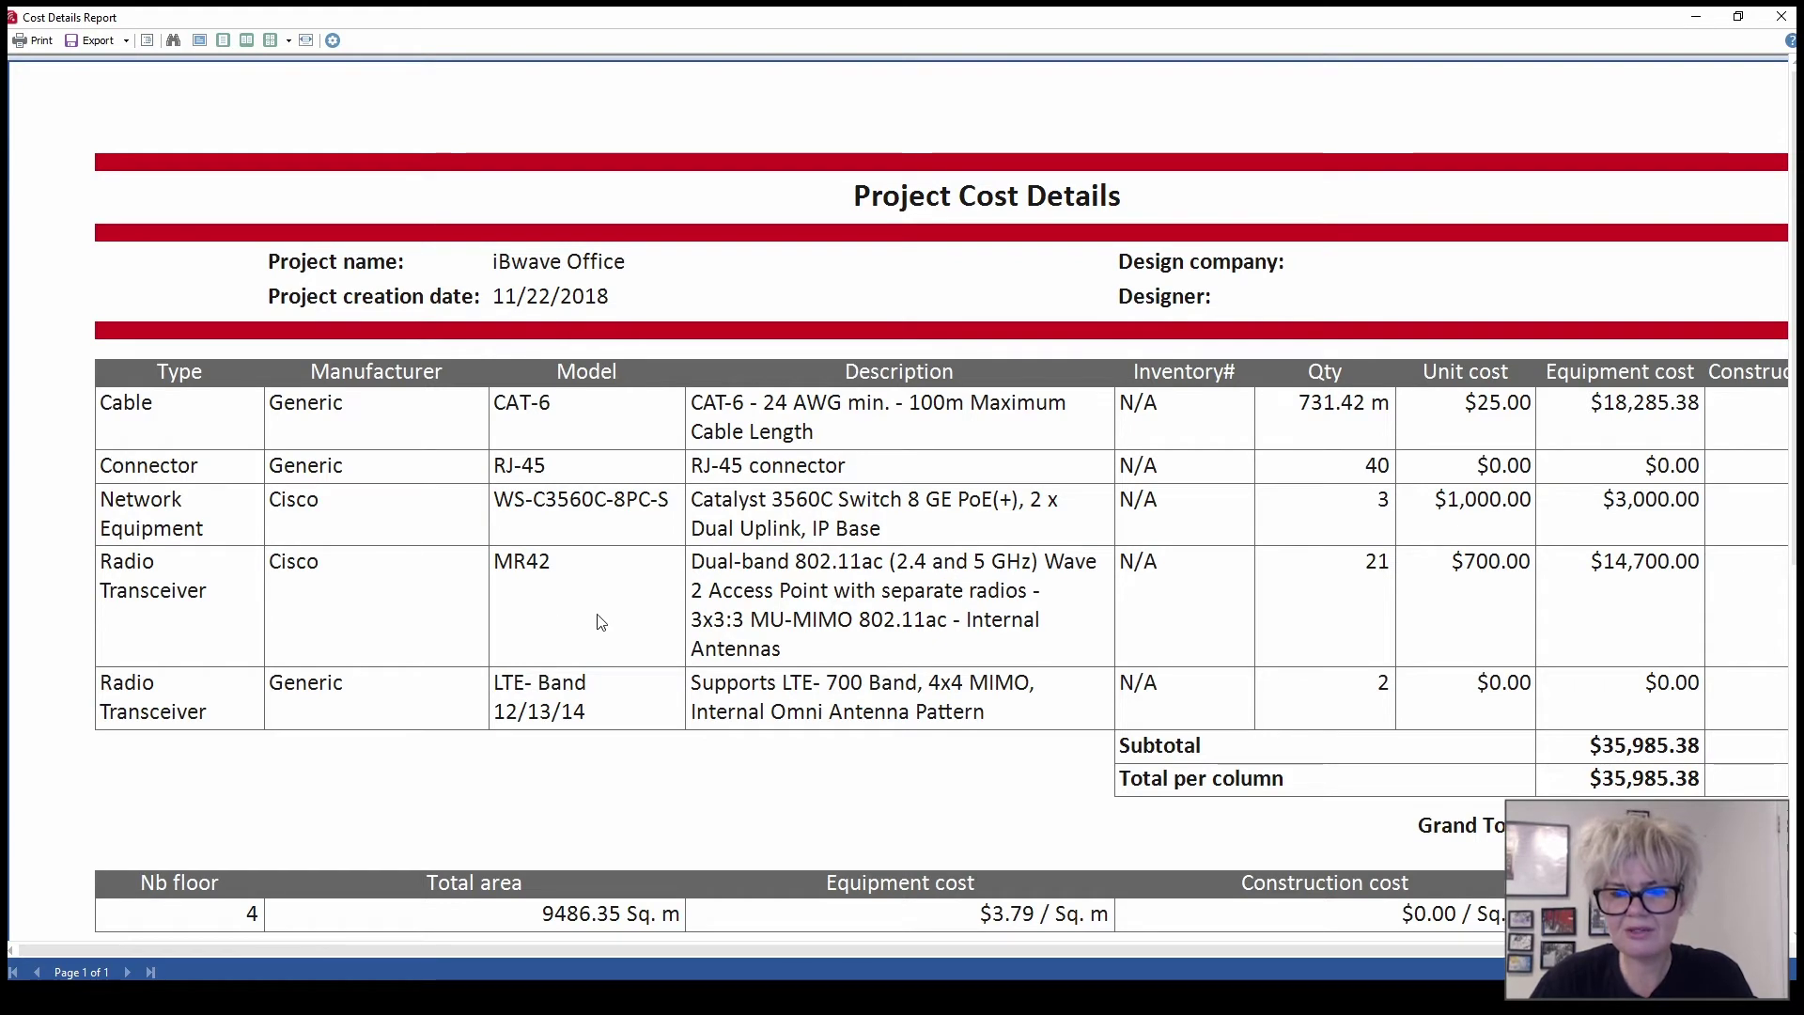
Scroll through the $35,985.38 Project Cost Details report and close it
{"action": "scroll", "coordinate": [1071, 634], "scroll_direction": "down", "scroll_amount": 1}
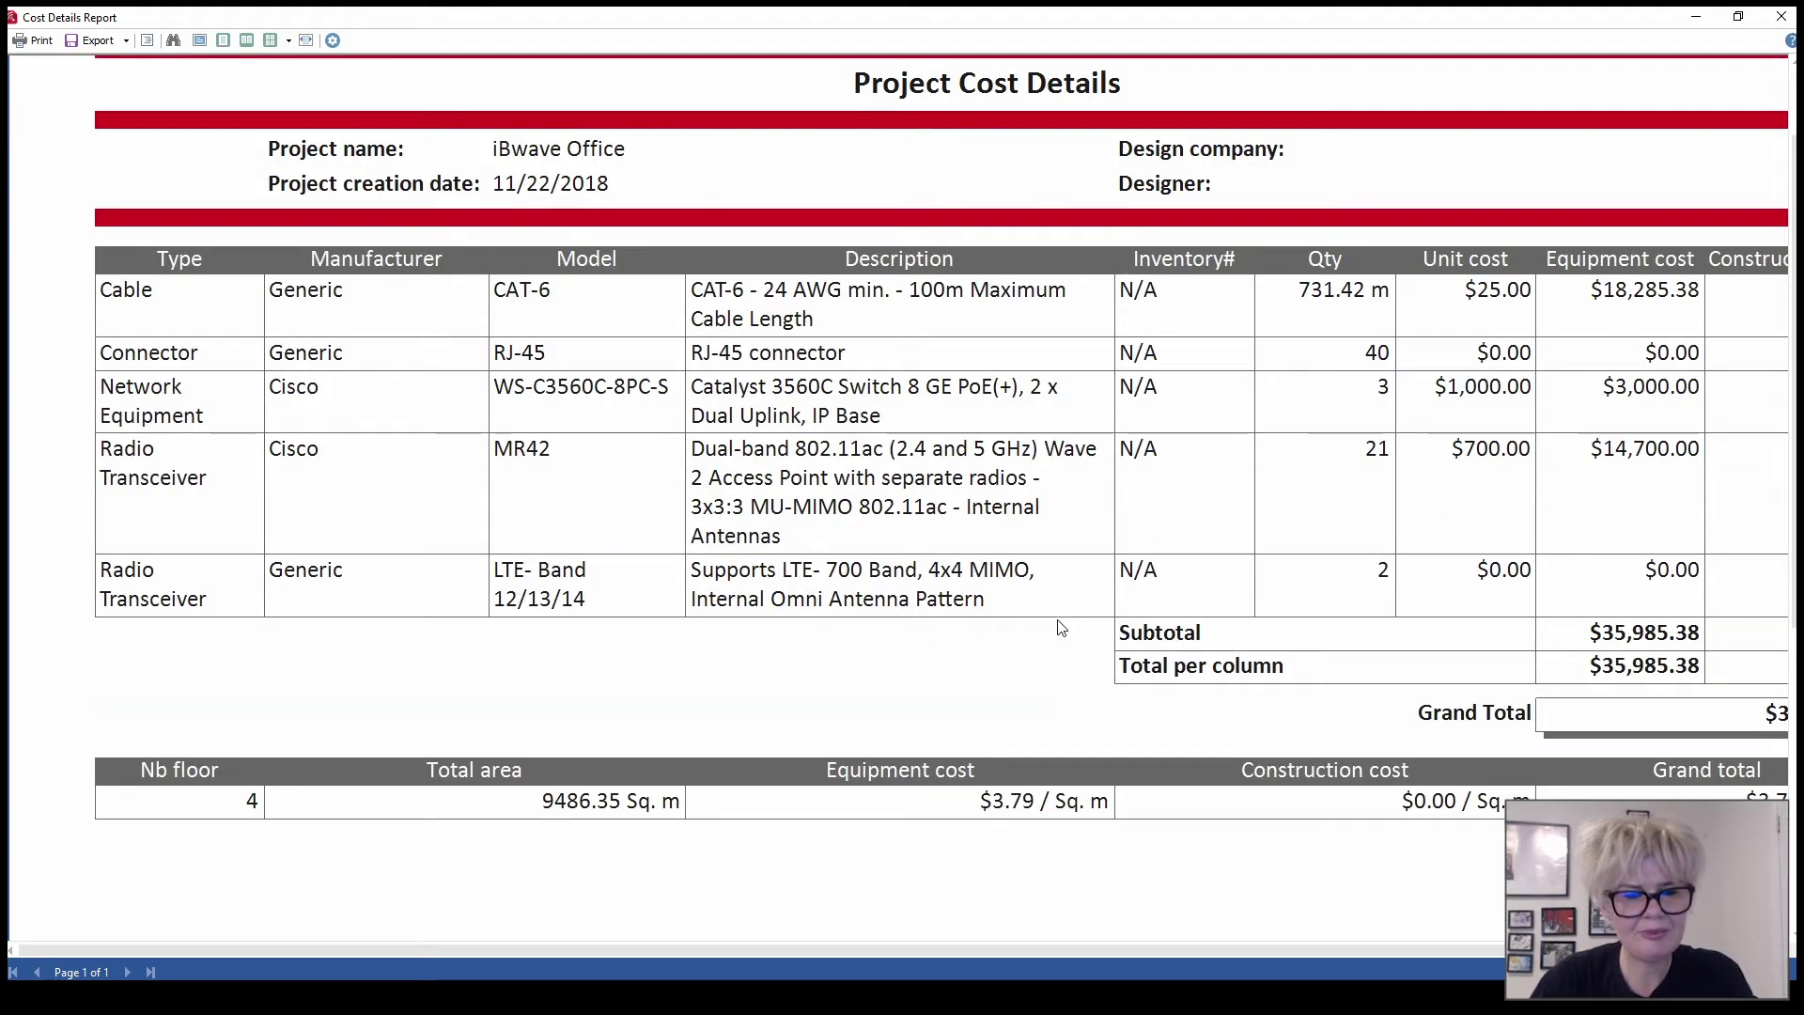
{"action": "scroll", "coordinate": [1039, 612], "scroll_direction": "down", "scroll_amount": 3}
{"action": "scroll", "coordinate": [1039, 613], "scroll_direction": "up", "scroll_amount": 4}
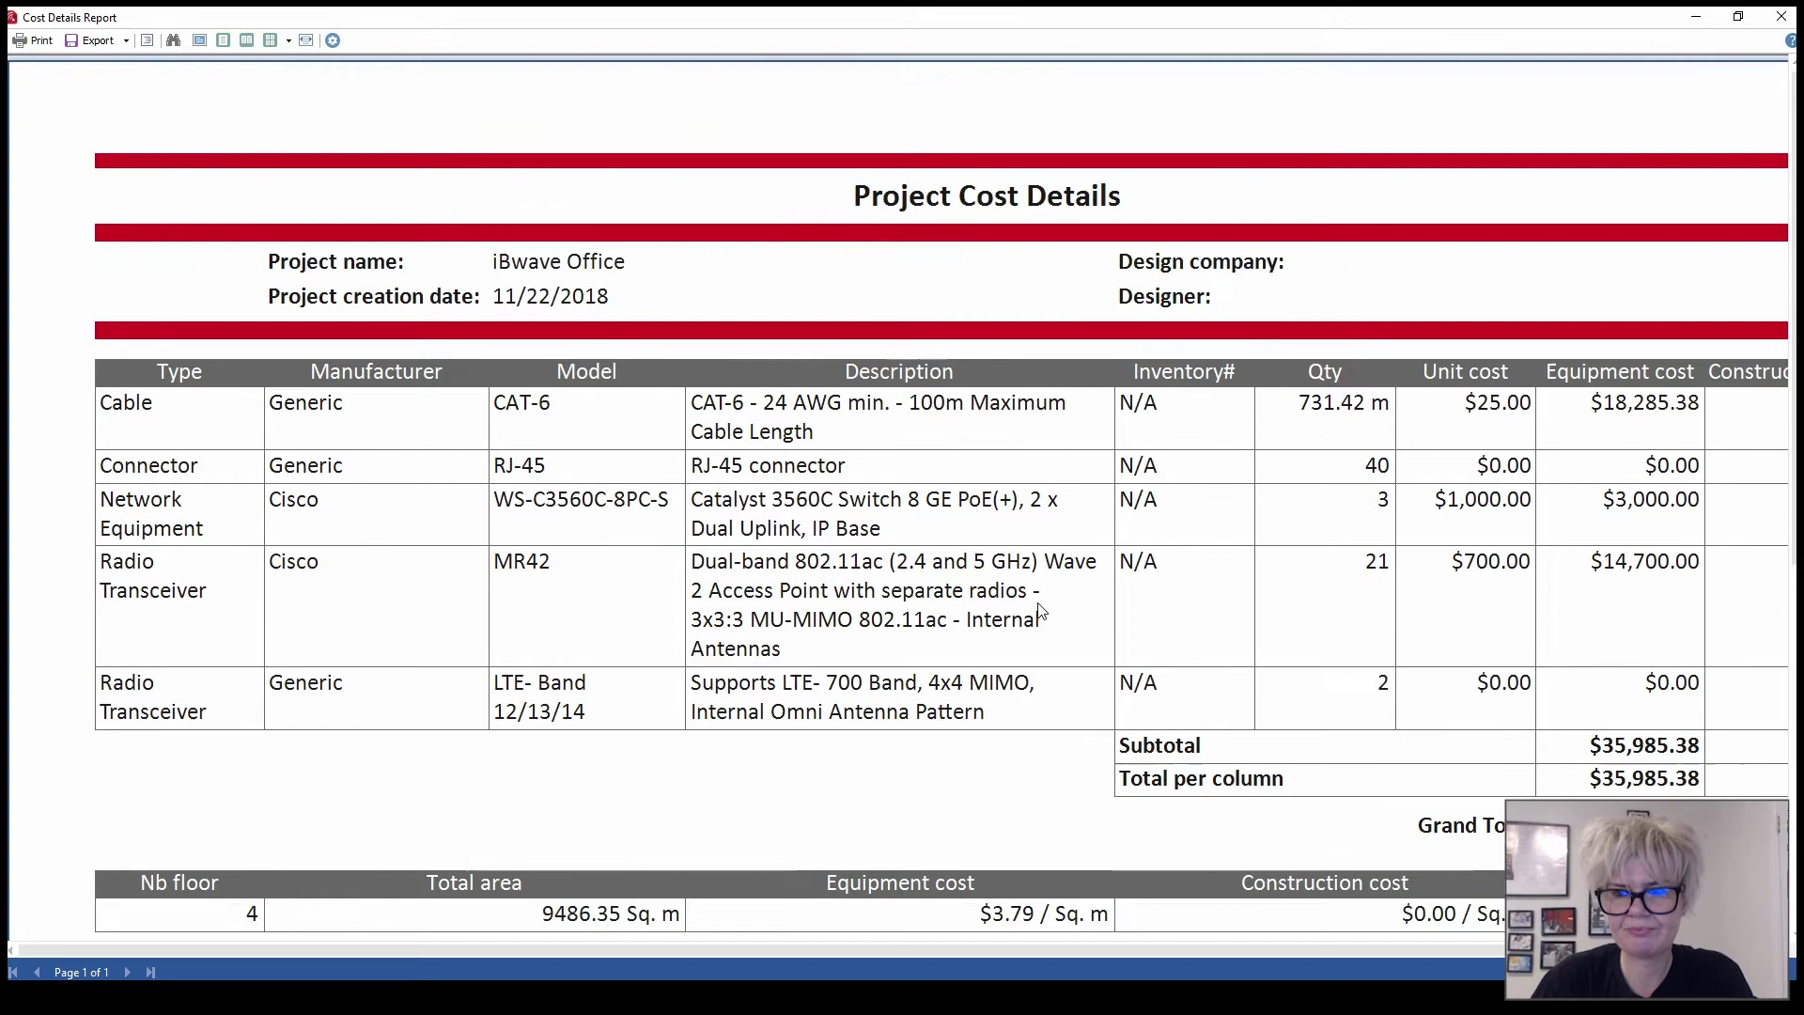
{"action": "left_click", "coordinate": [1770, 15]}
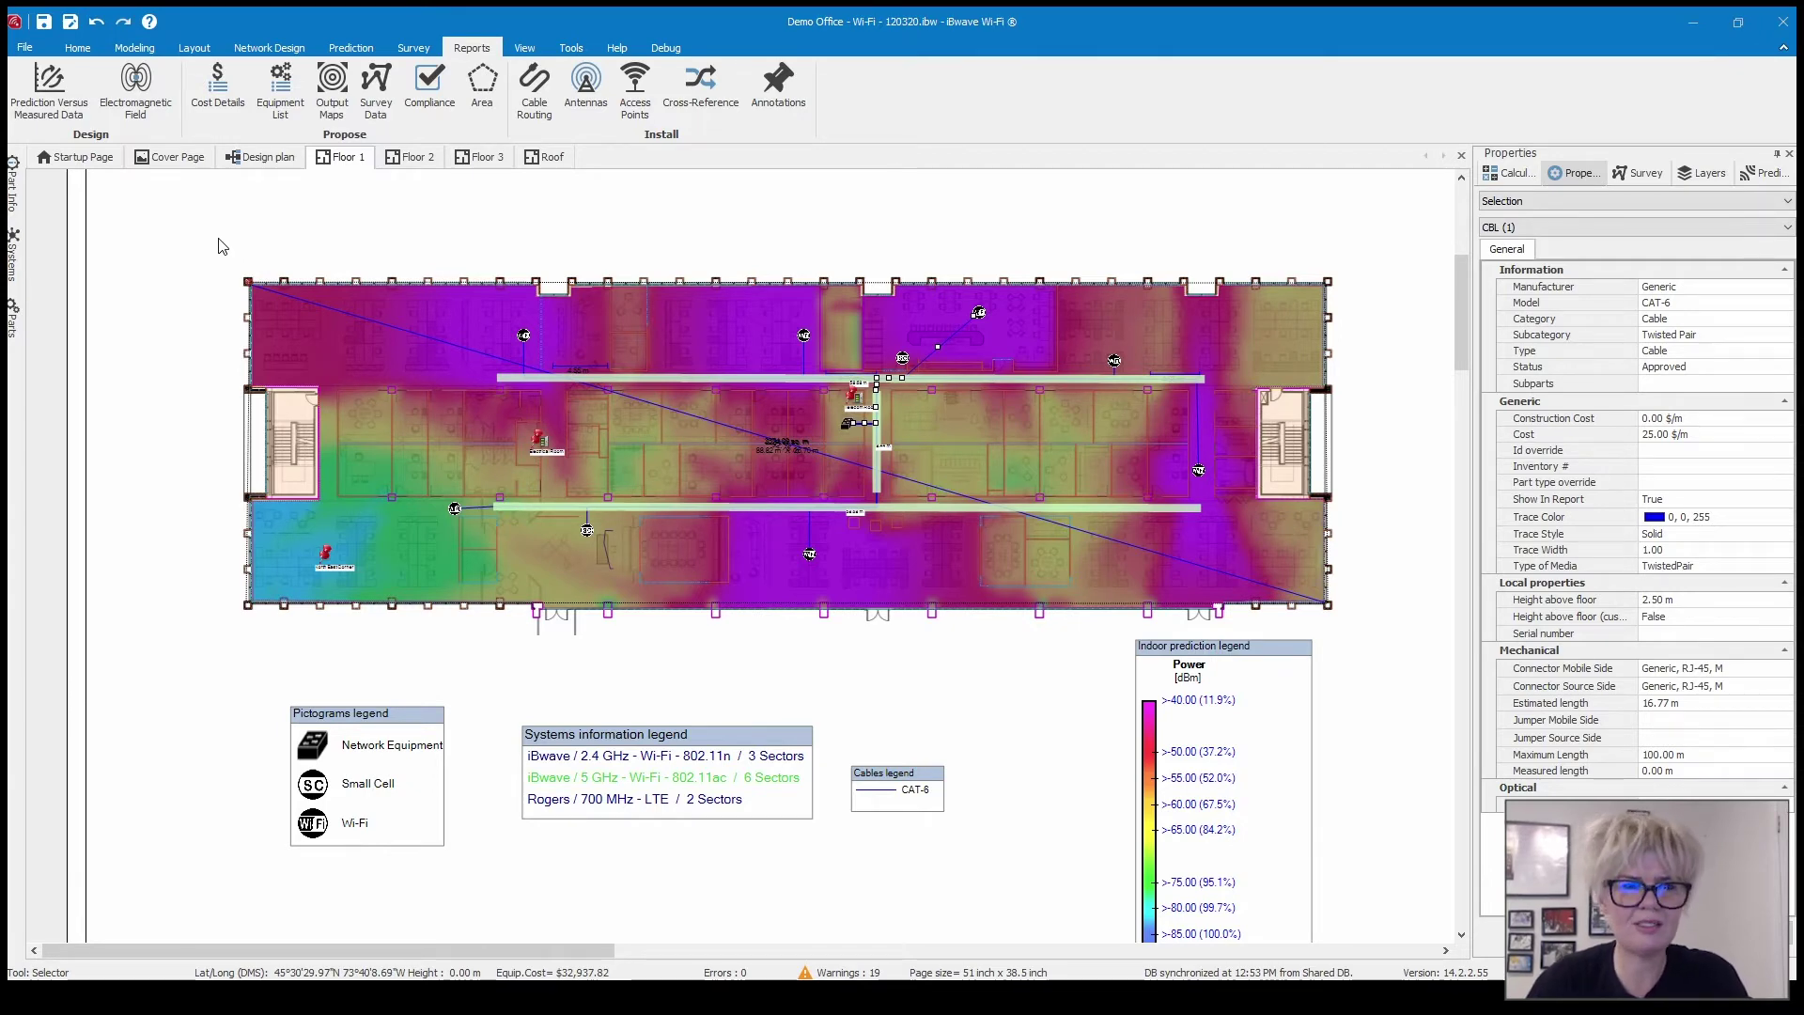
Generate an Equipment List report with delta report disabled, then close it
{"action": "left_click", "coordinate": [280, 90]}
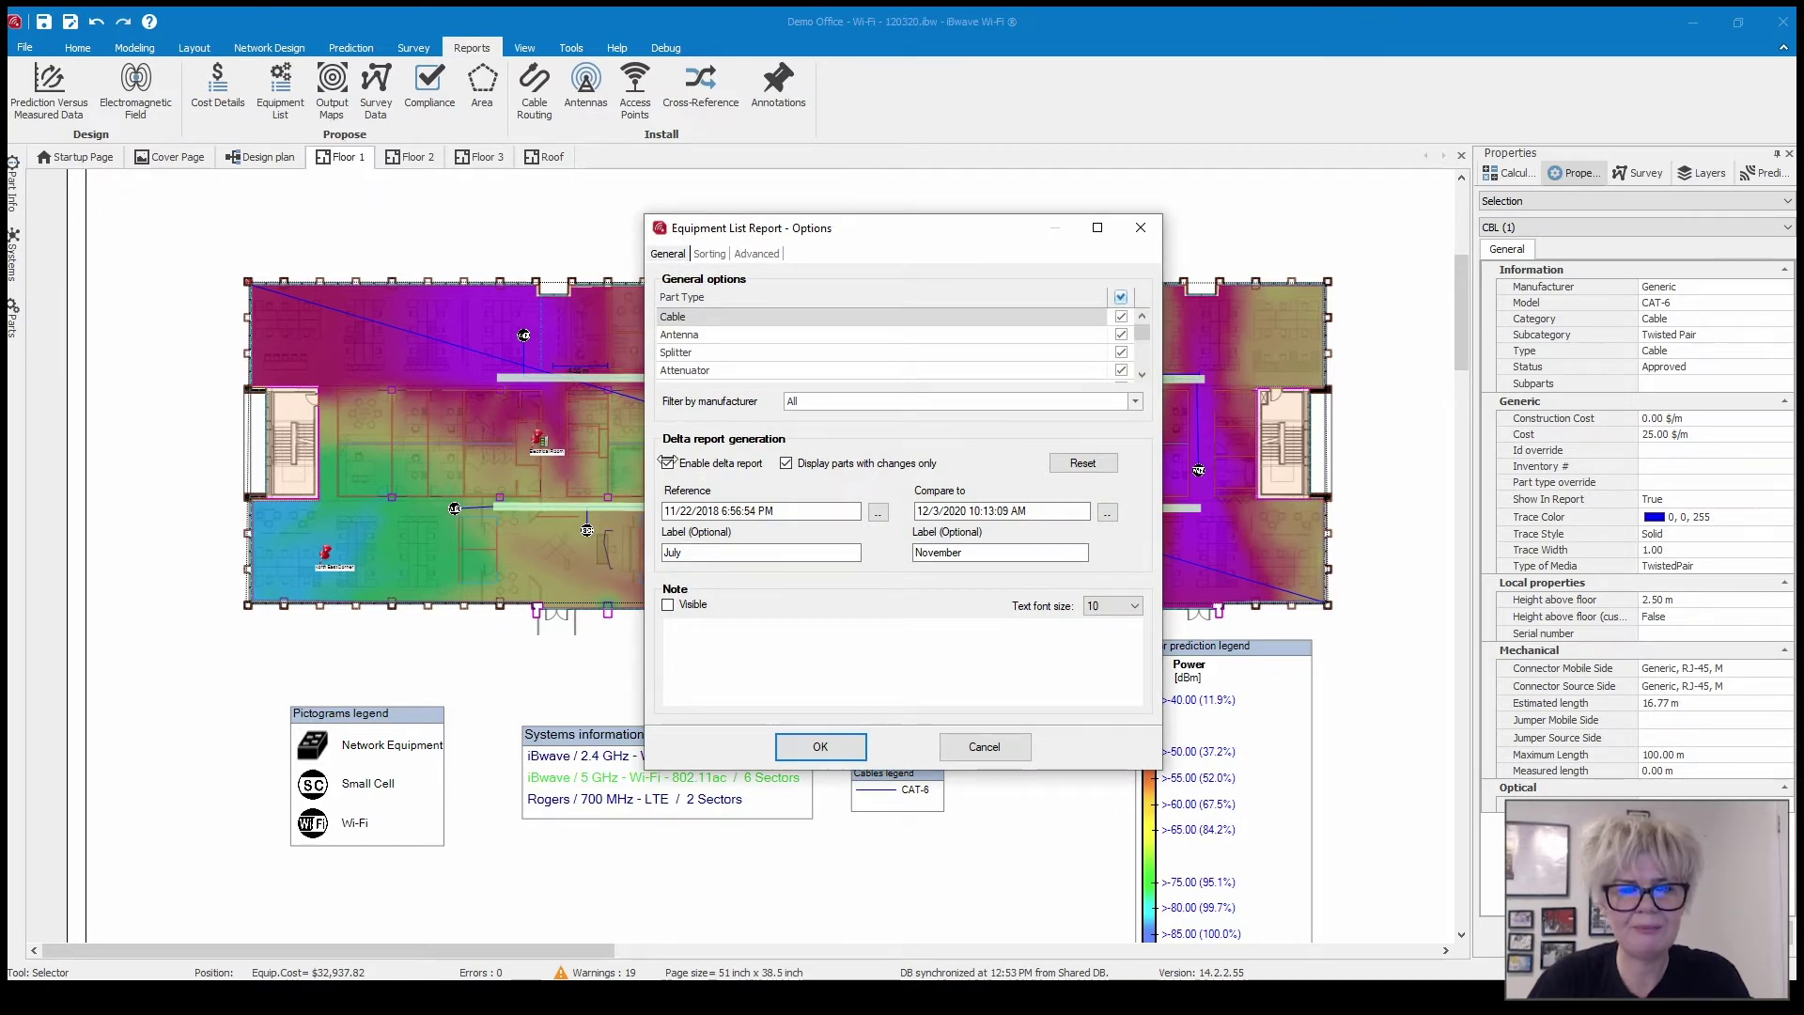
{"action": "left_click", "coordinate": [667, 462]}
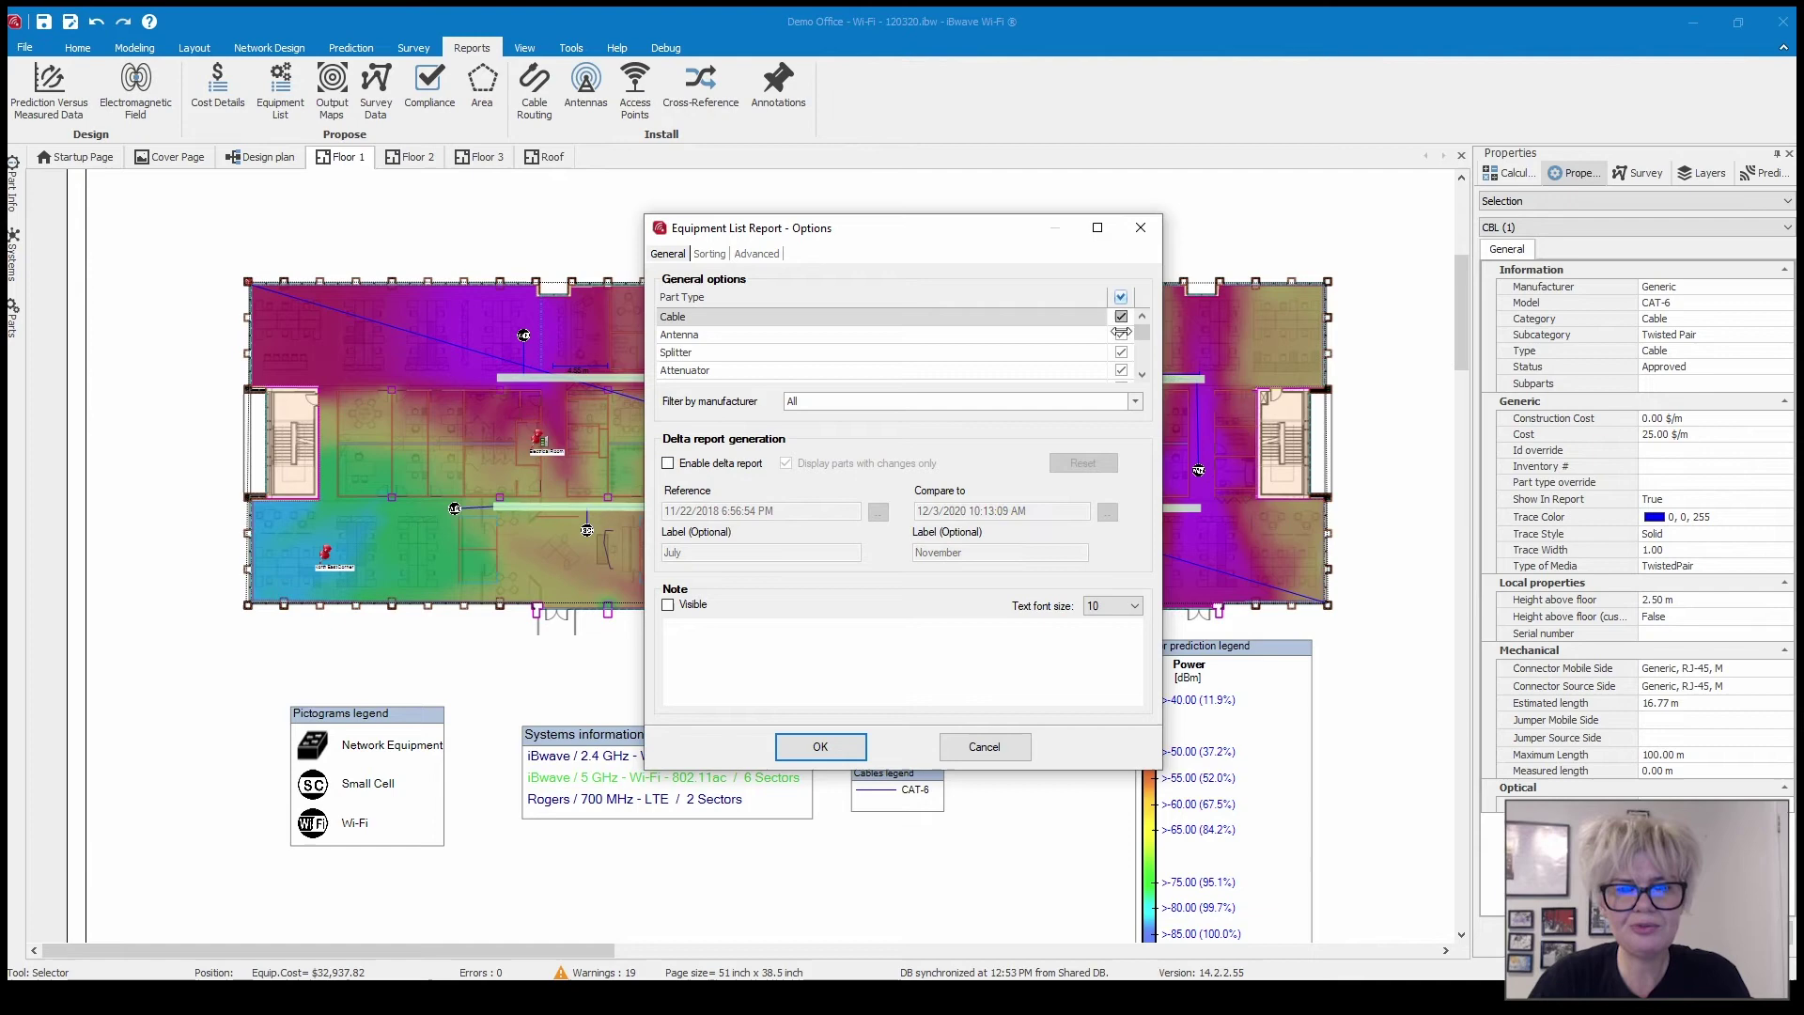
{"action": "left_click", "coordinate": [821, 752]}
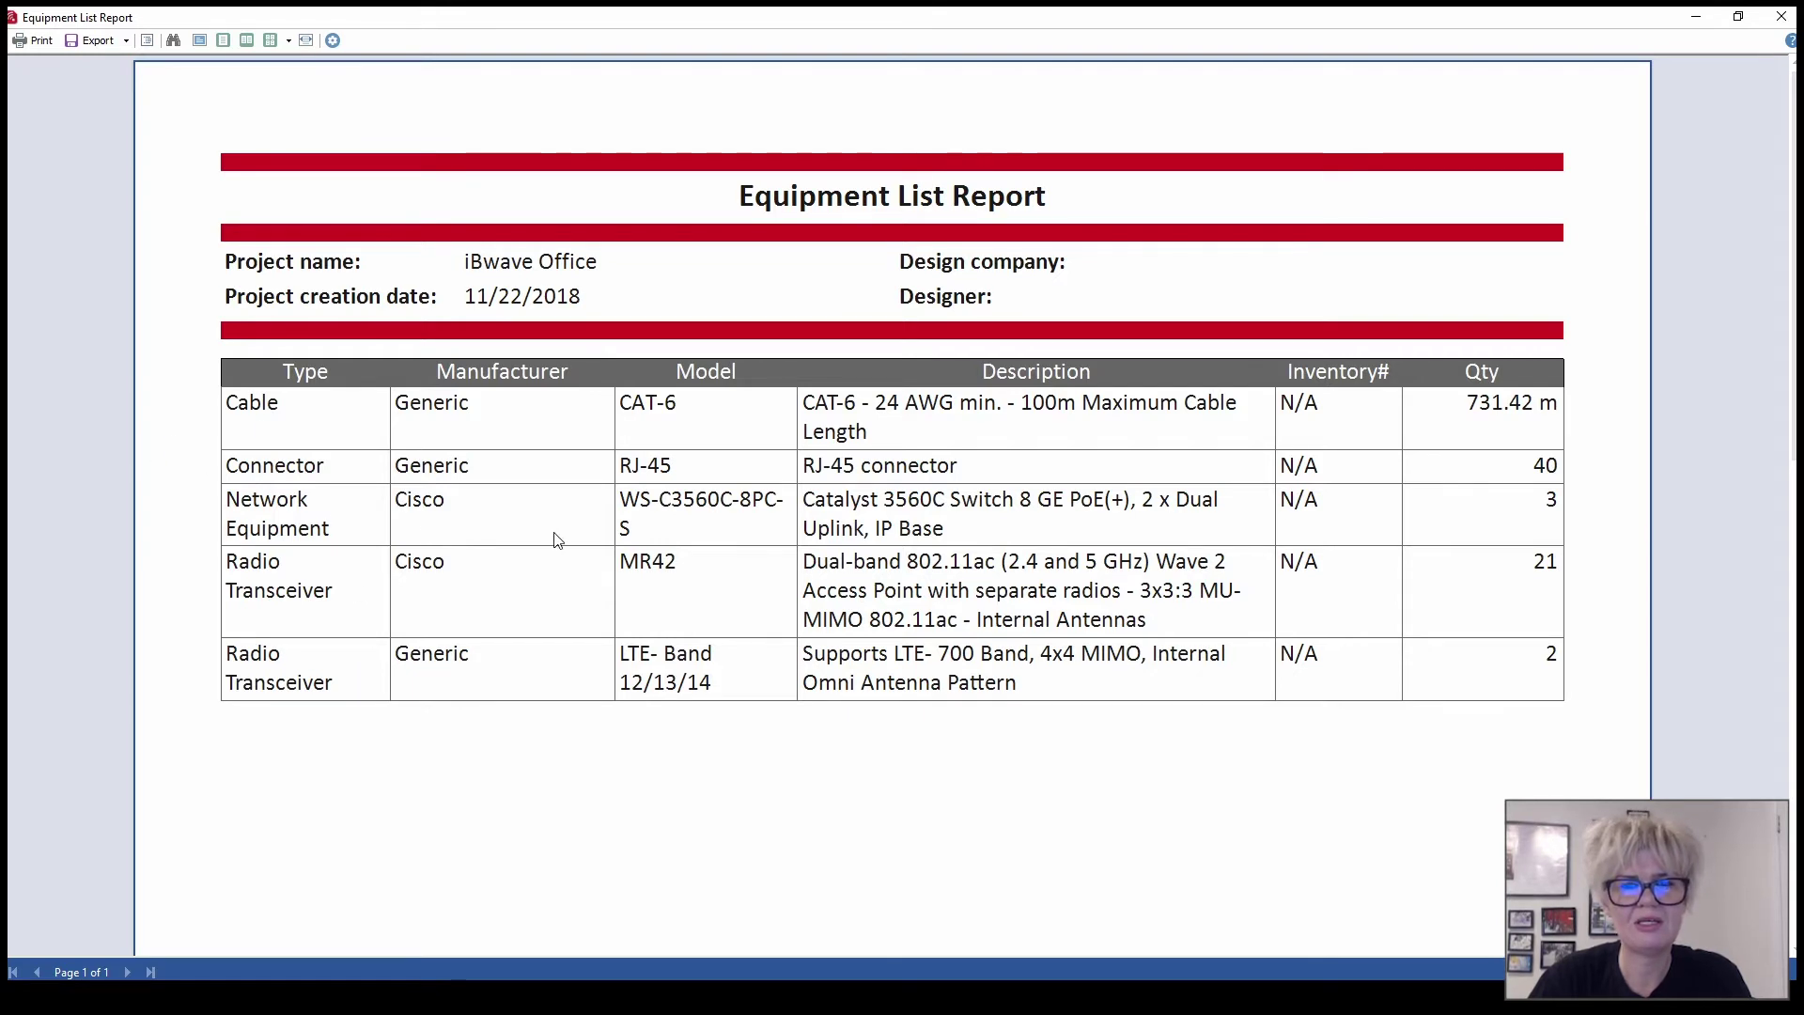
{"action": "left_click", "coordinate": [1782, 17]}
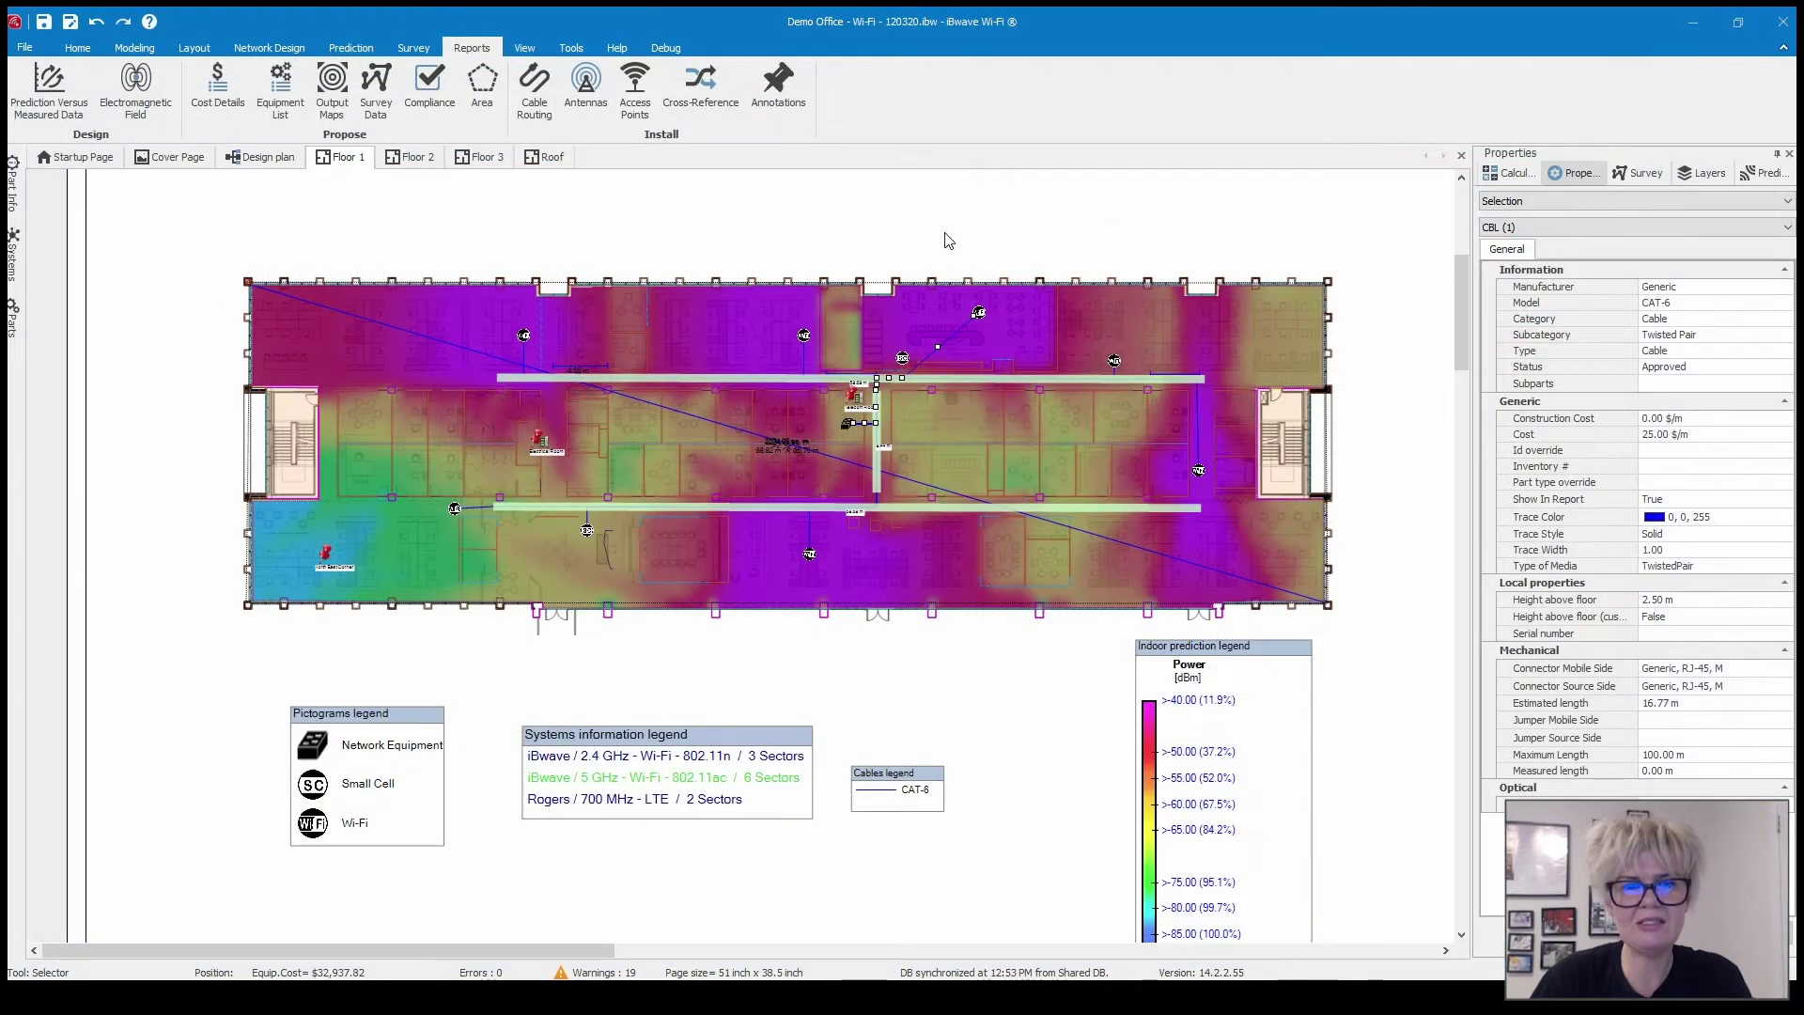
Generate an Equipment List delta report comparing the 11/22/2018 revision against 12/3/2020
{"action": "left_click", "coordinate": [287, 92]}
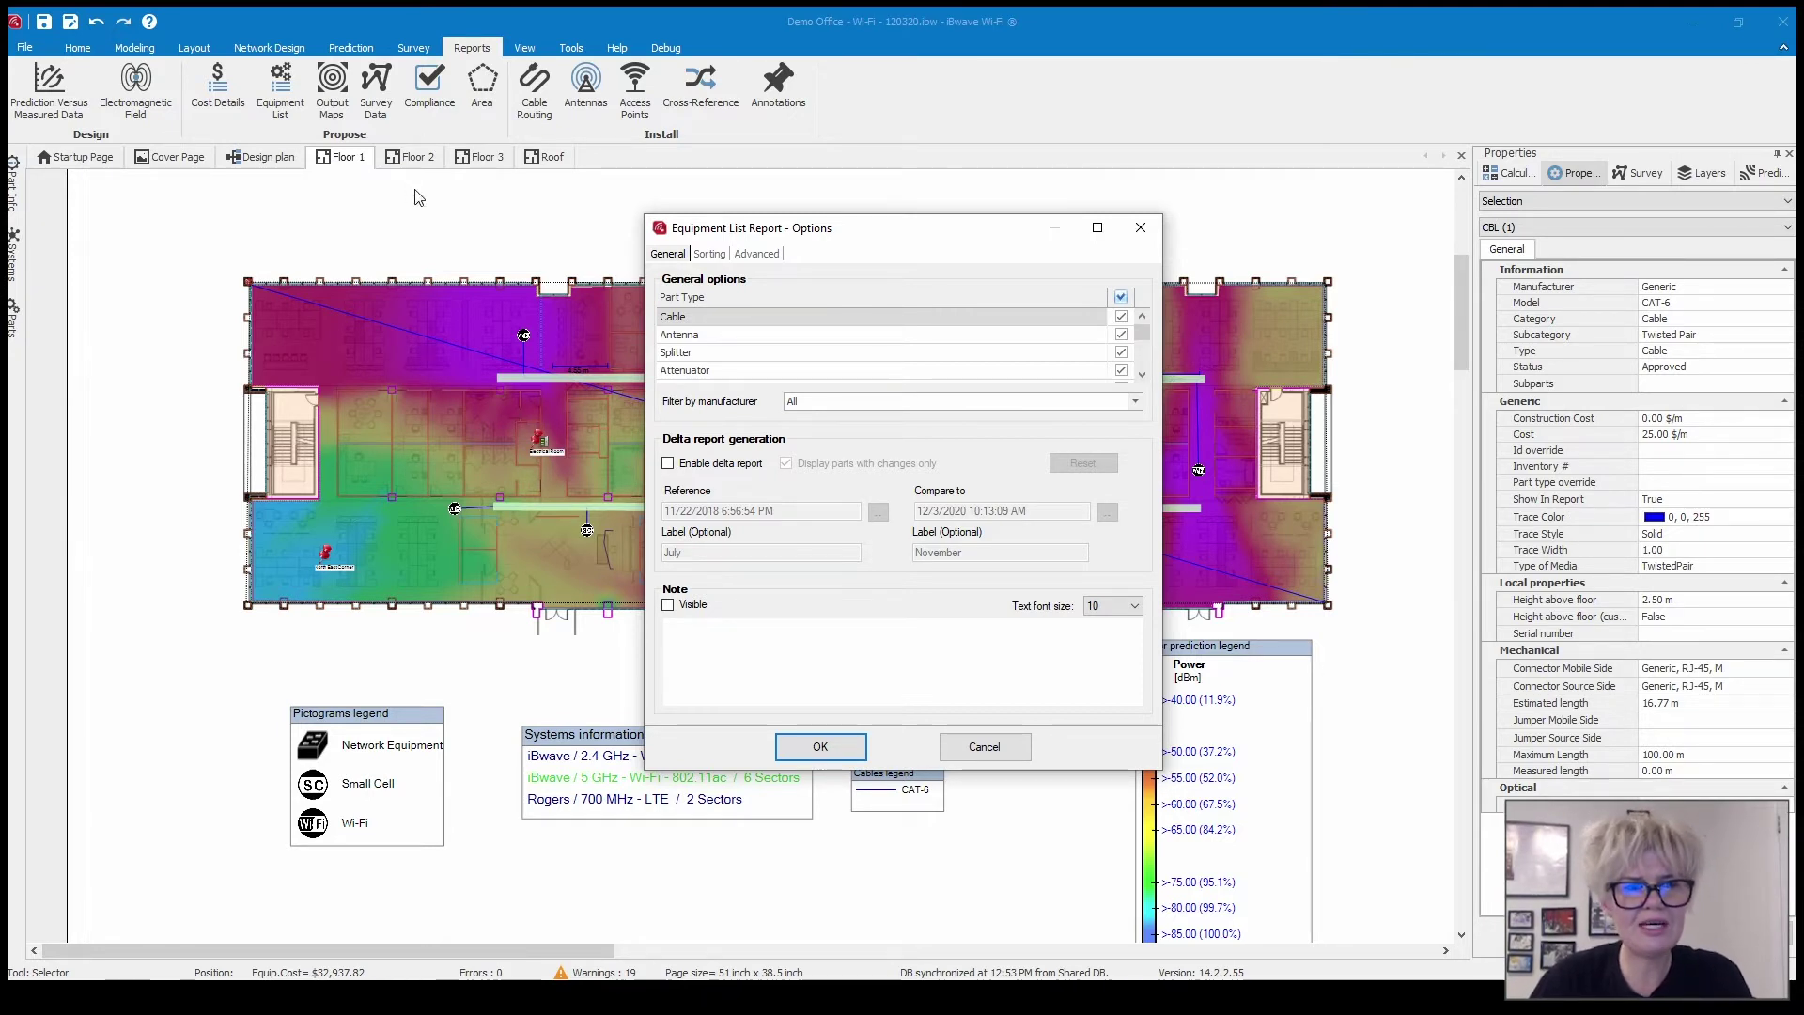
{"action": "left_click", "coordinate": [669, 464]}
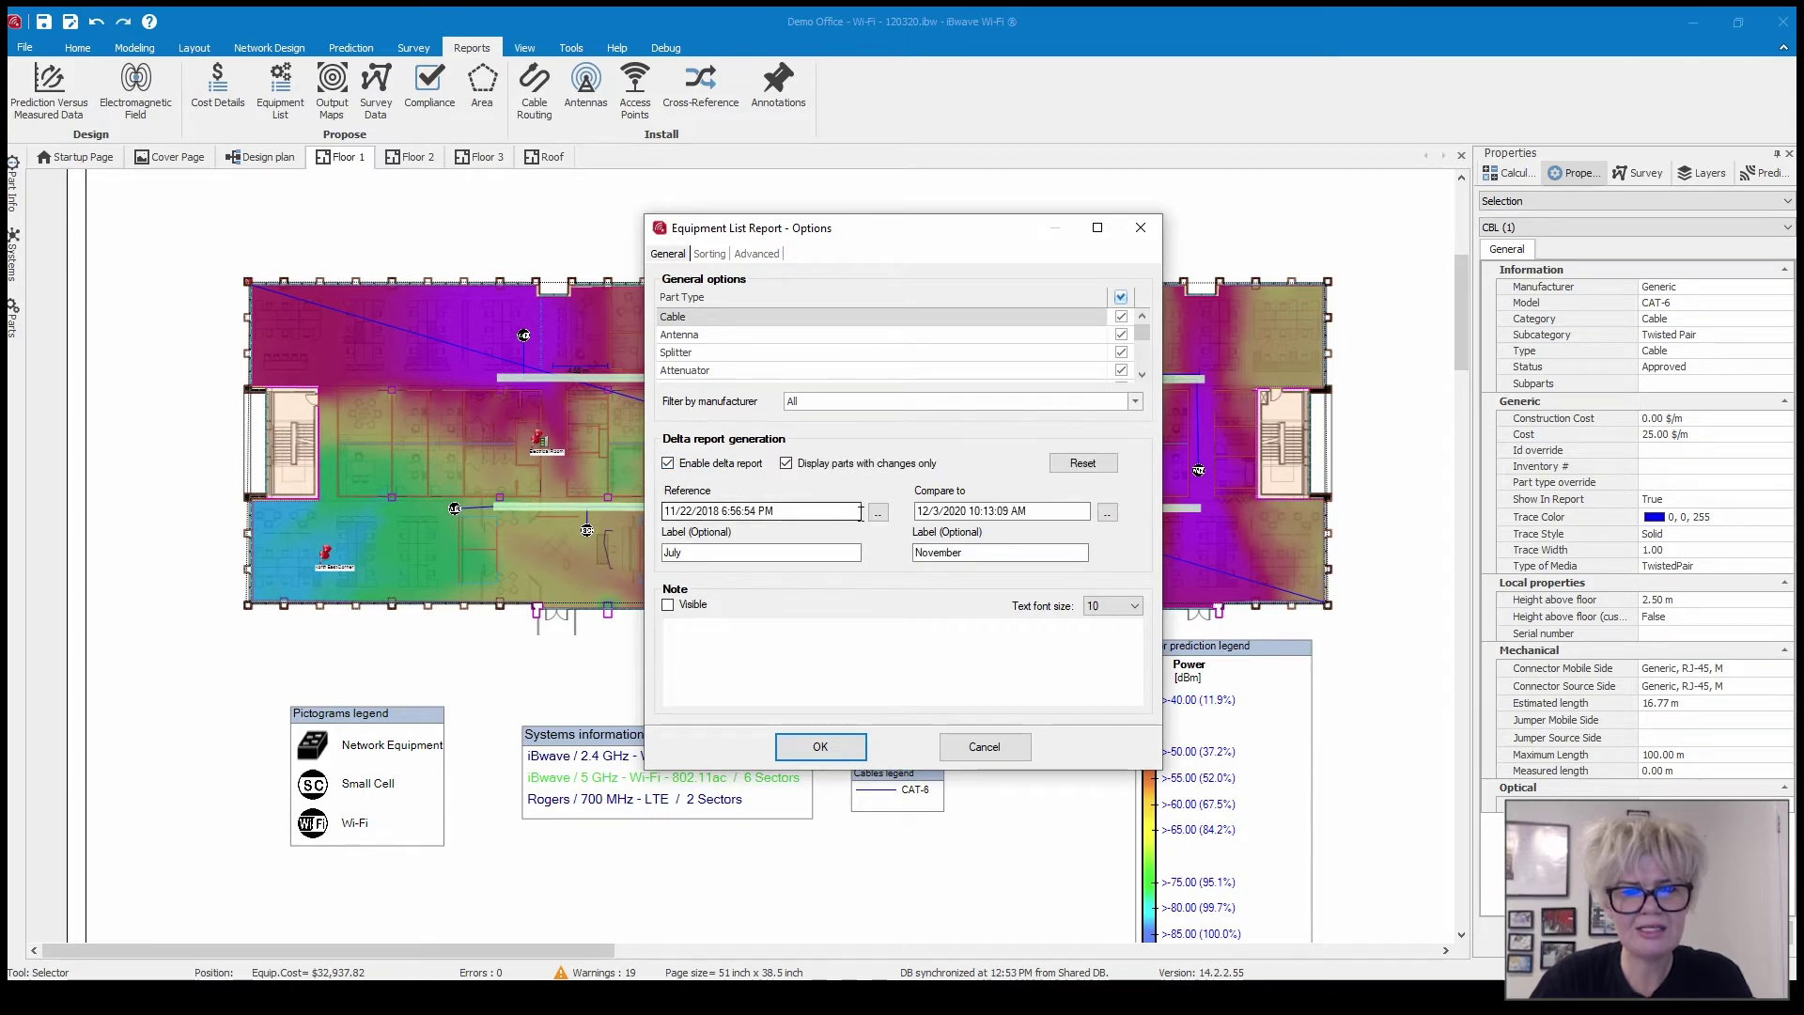
{"action": "left_click", "coordinate": [878, 513]}
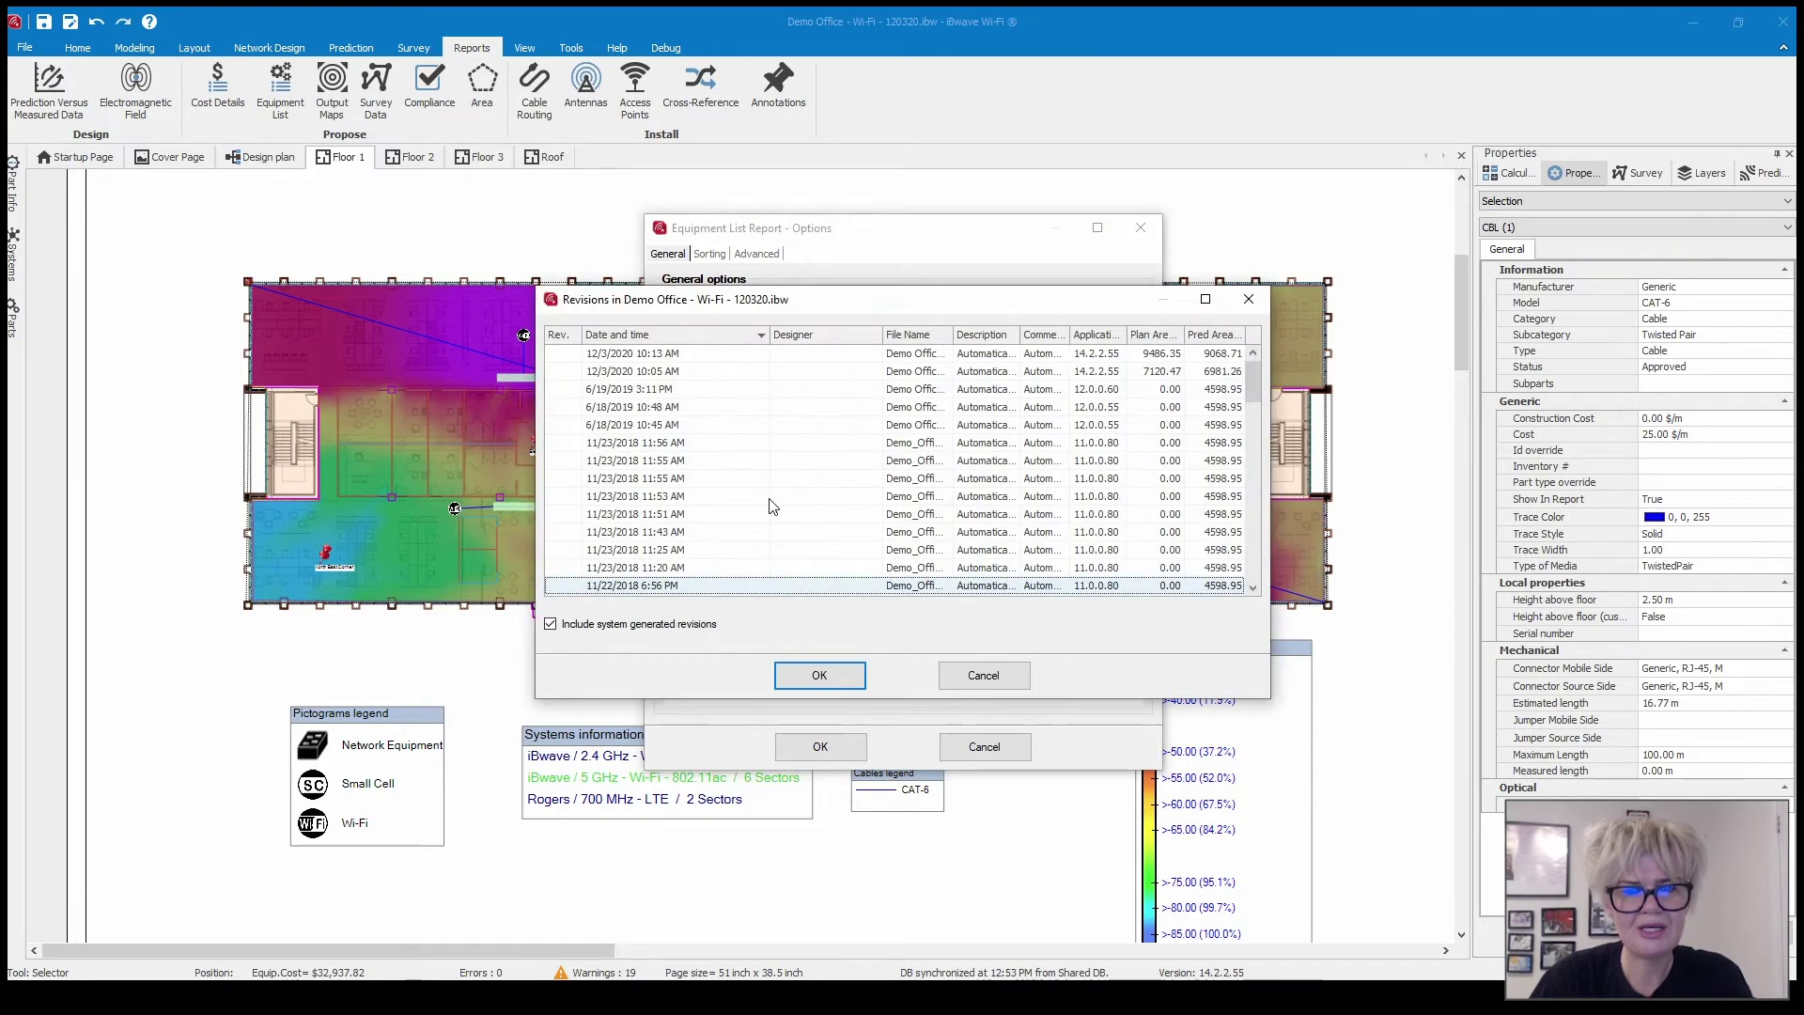
{"action": "left_click", "coordinate": [820, 676]}
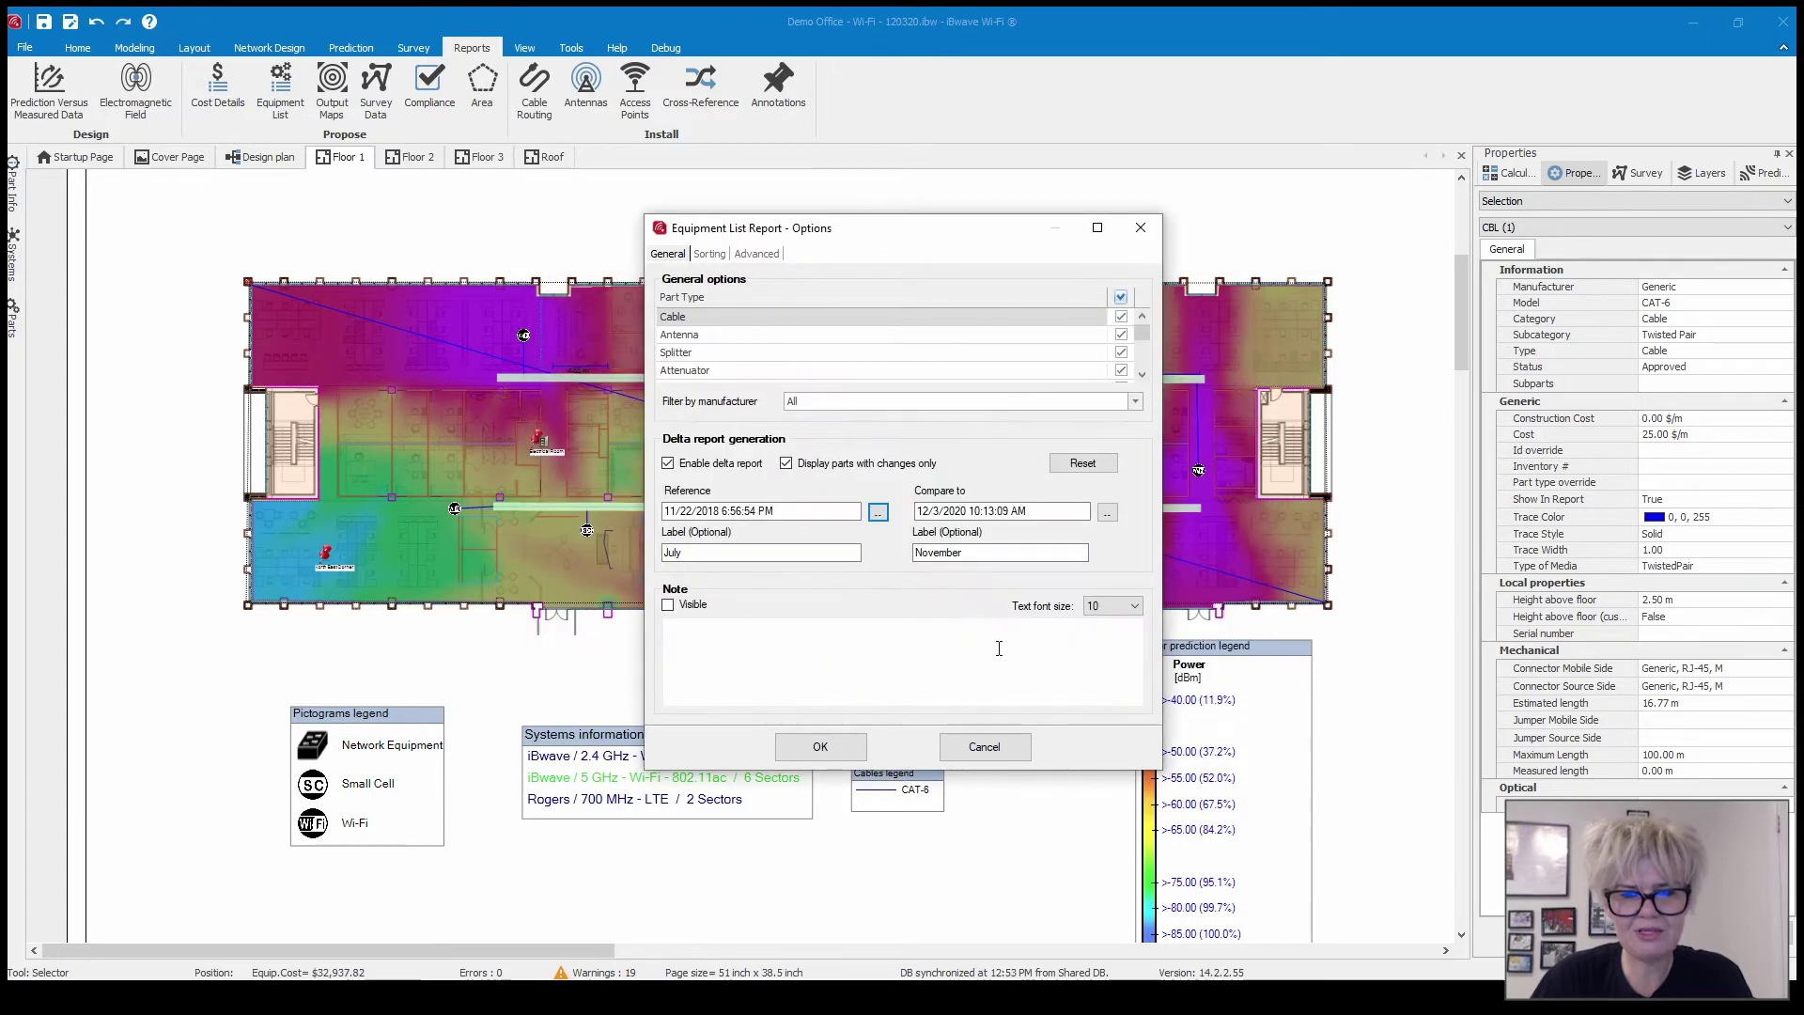
{"action": "left_click", "coordinate": [1107, 513]}
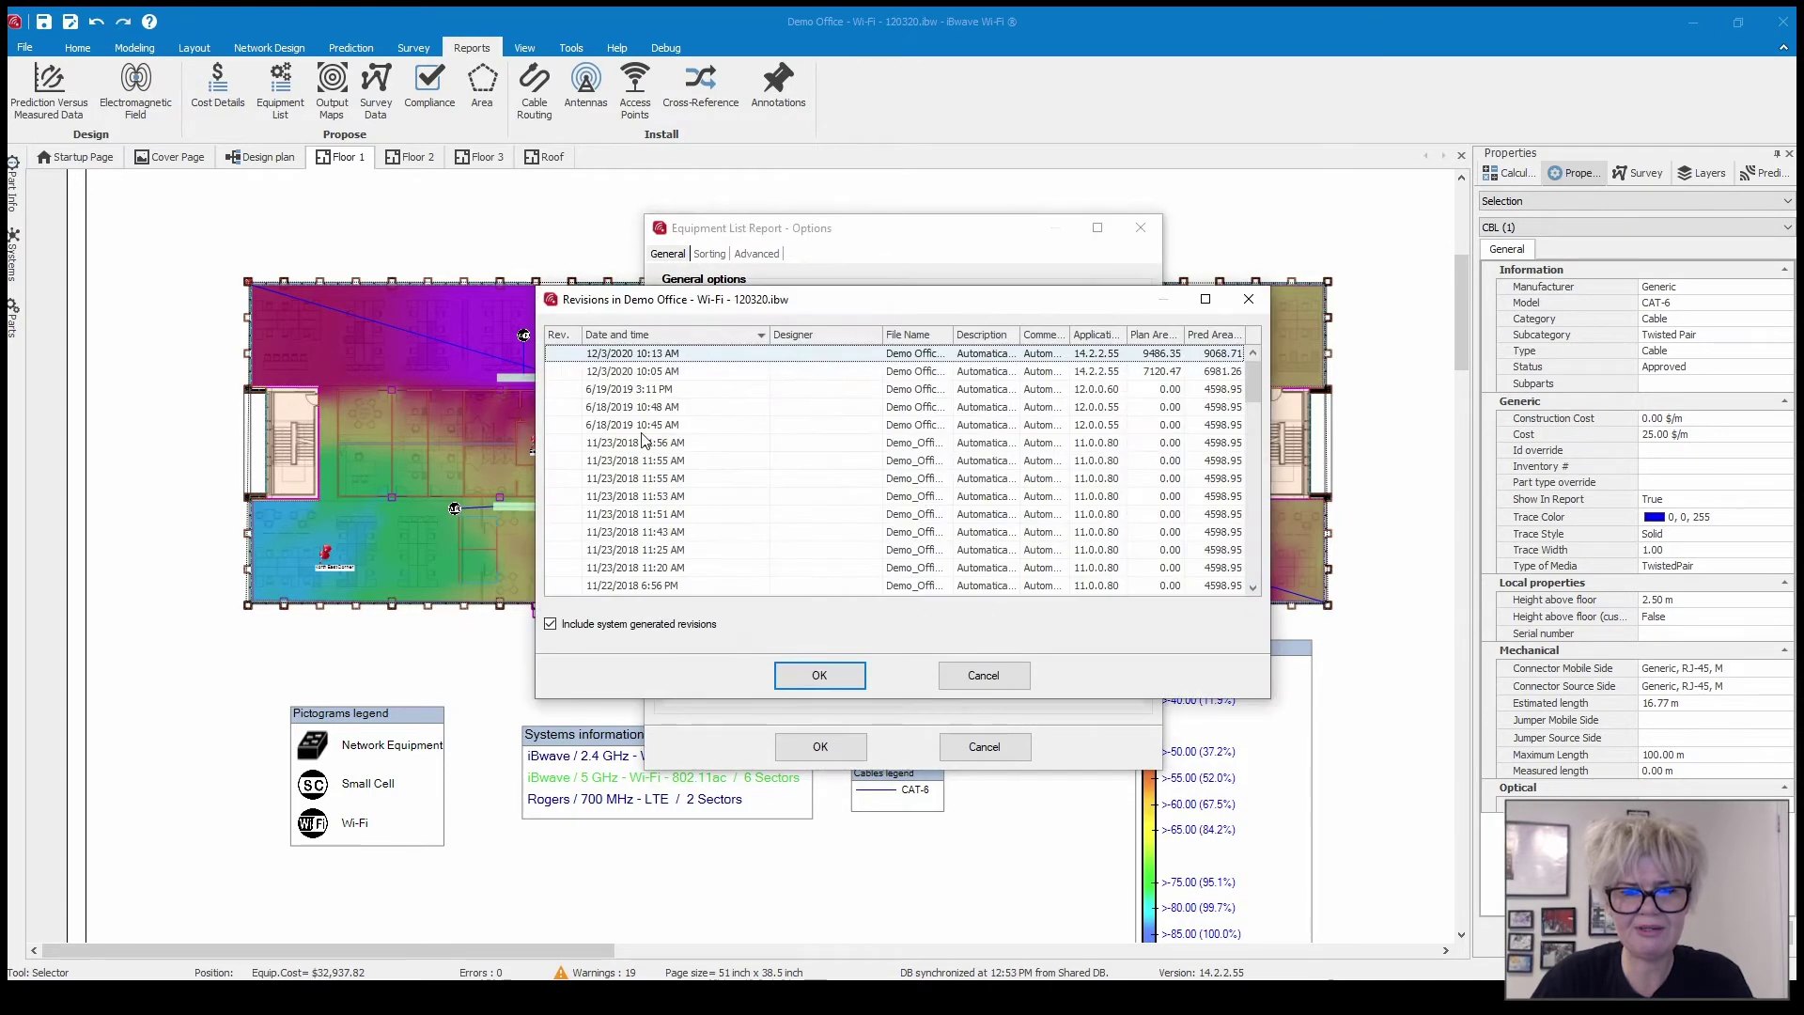
{"action": "left_click", "coordinate": [825, 676]}
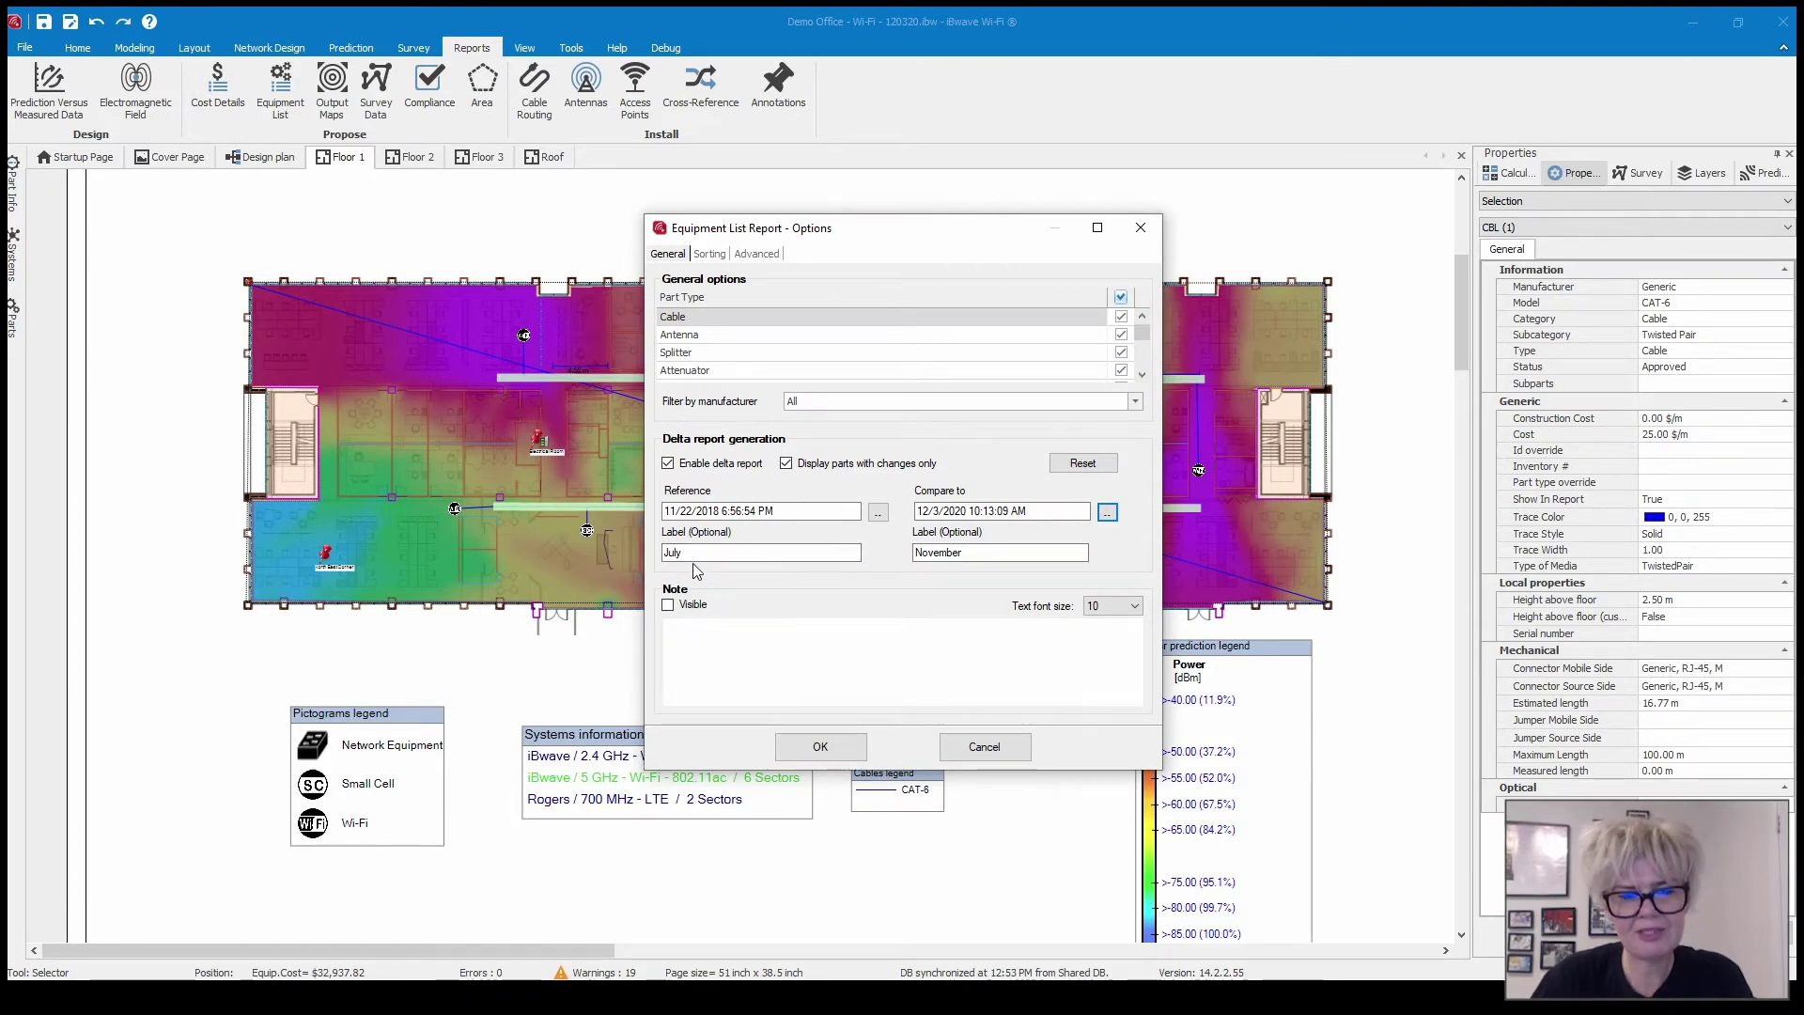
{"action": "left_click", "coordinate": [823, 750]}
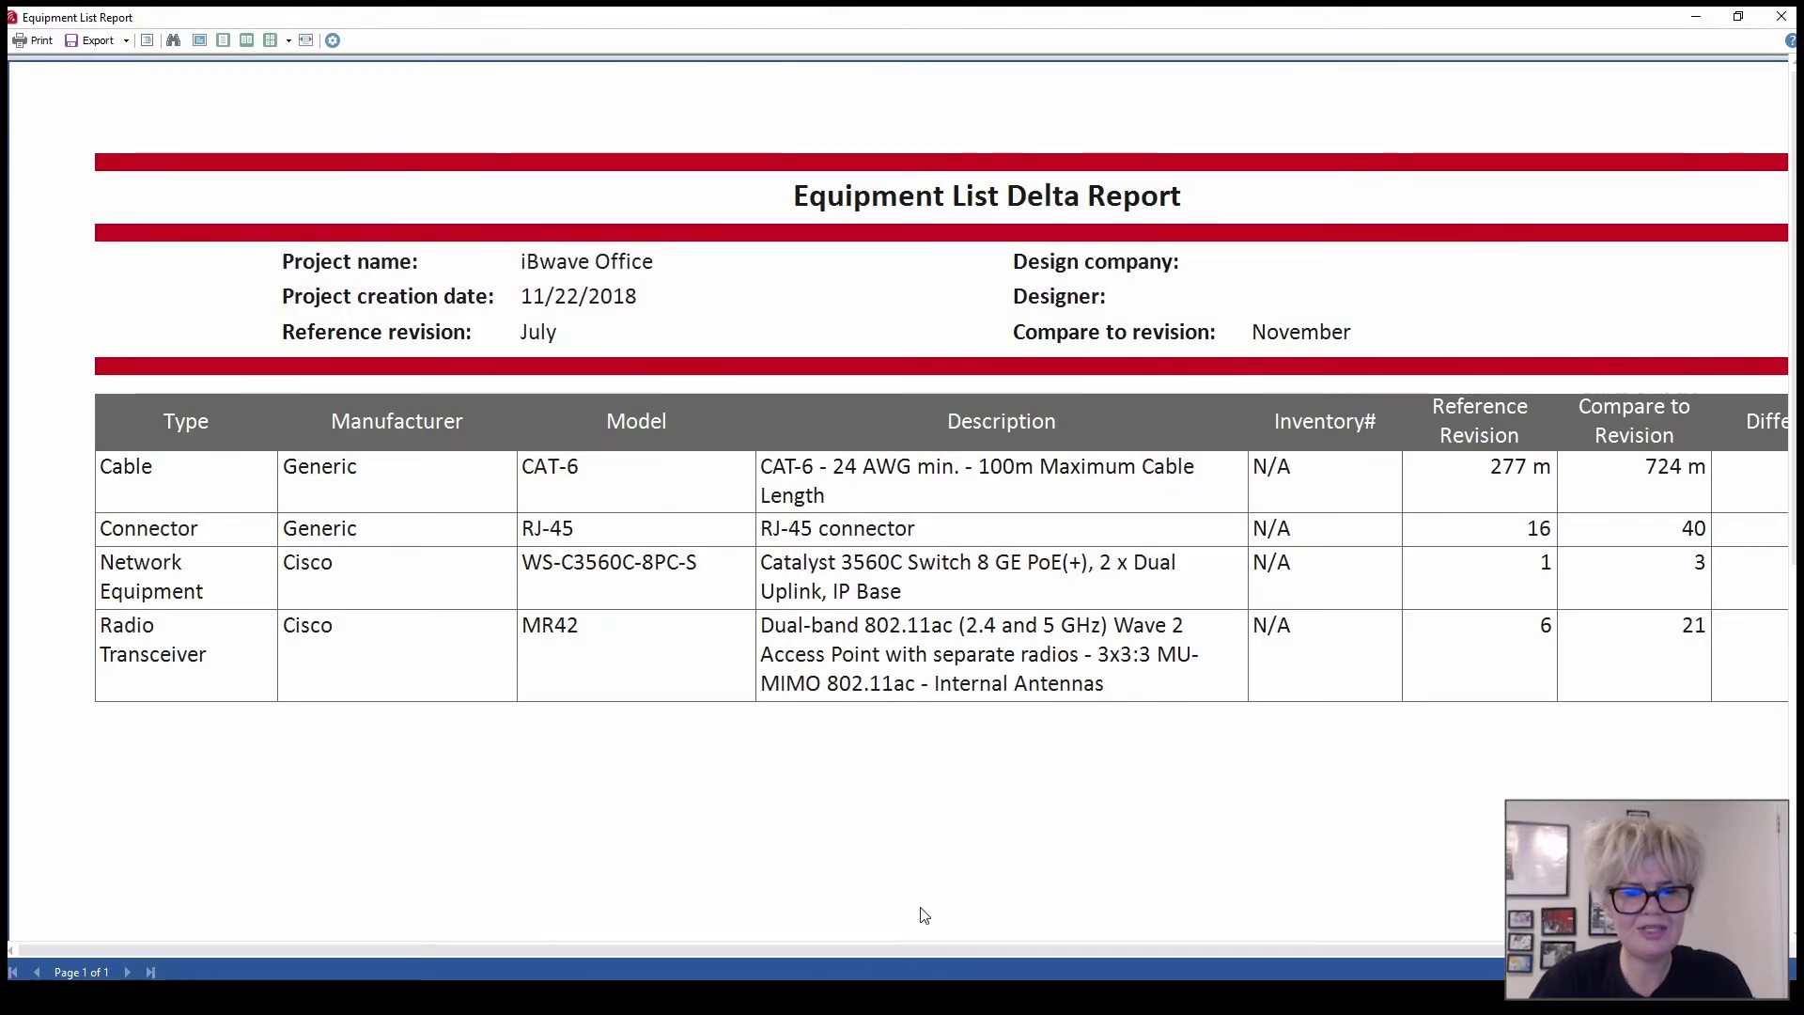
{"action": "left_click_drag", "start_coordinate": [858, 949], "coordinate": [916, 951]}
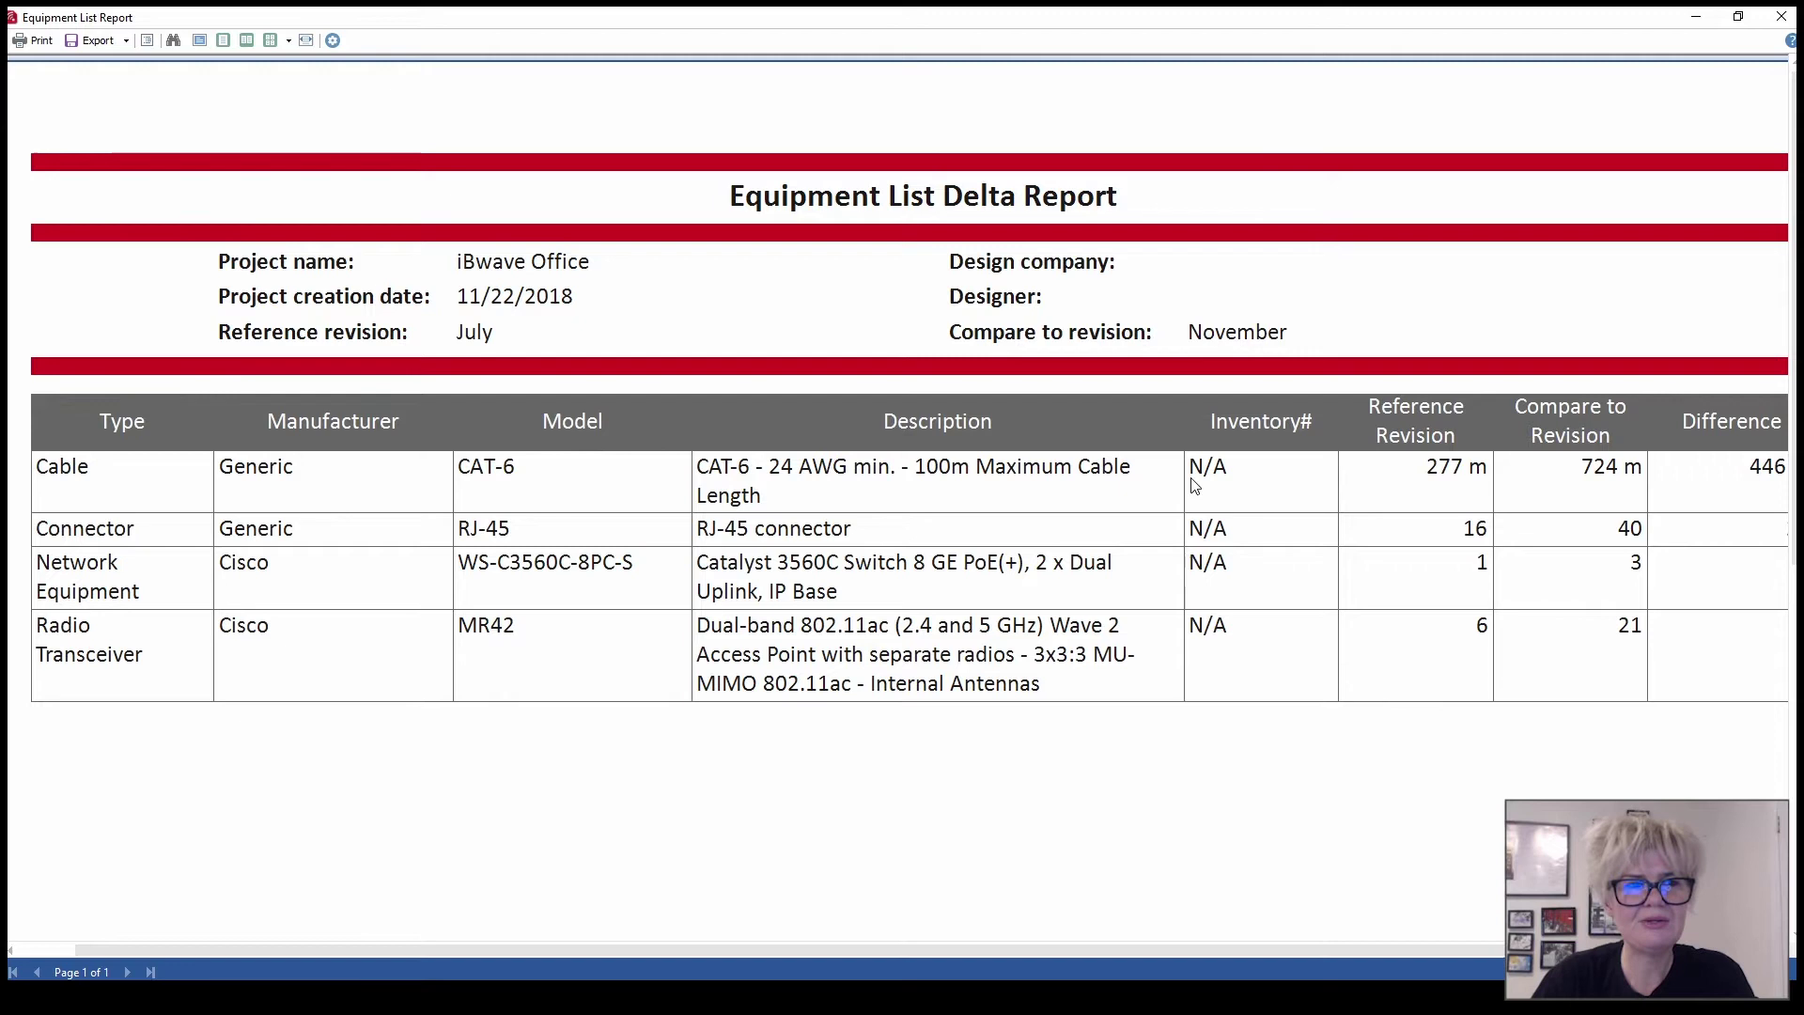
{"action": "left_click_drag", "start_coordinate": [1108, 949], "coordinate": [1041, 949]}
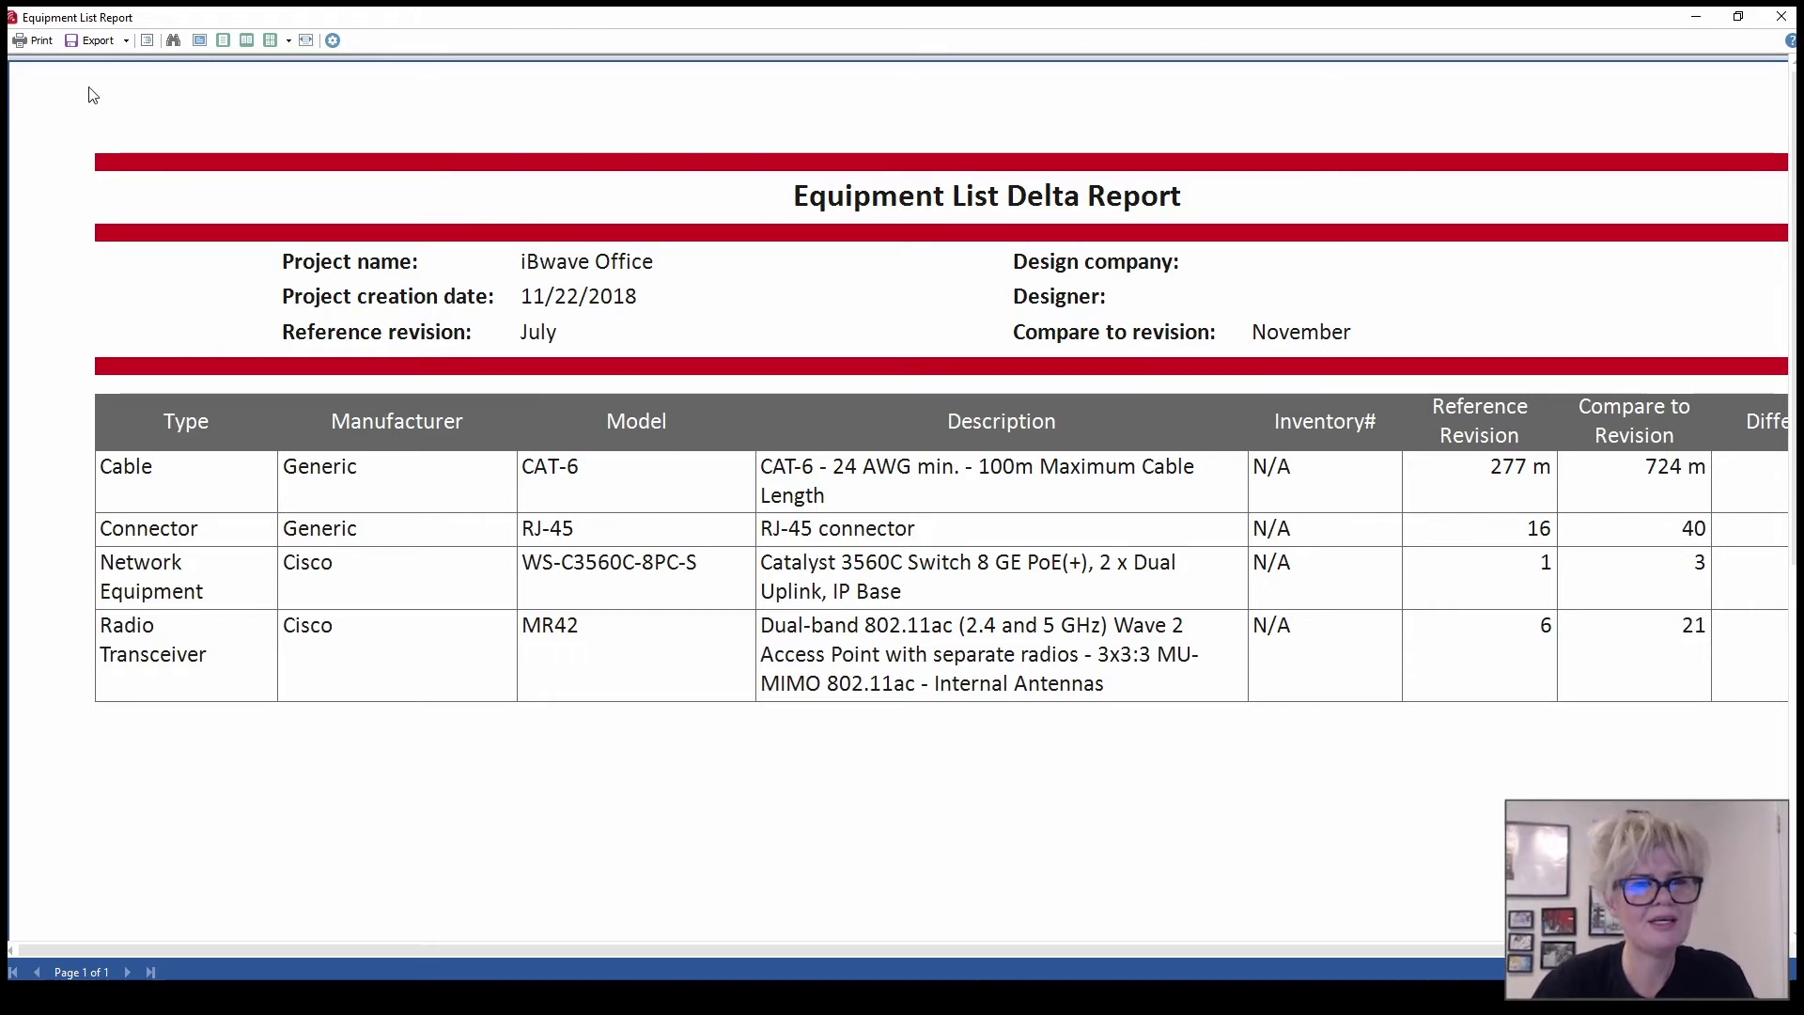
Check the Equipment List Delta Report's export formats, then close the report without exporting
{"action": "left_click", "coordinate": [124, 41]}
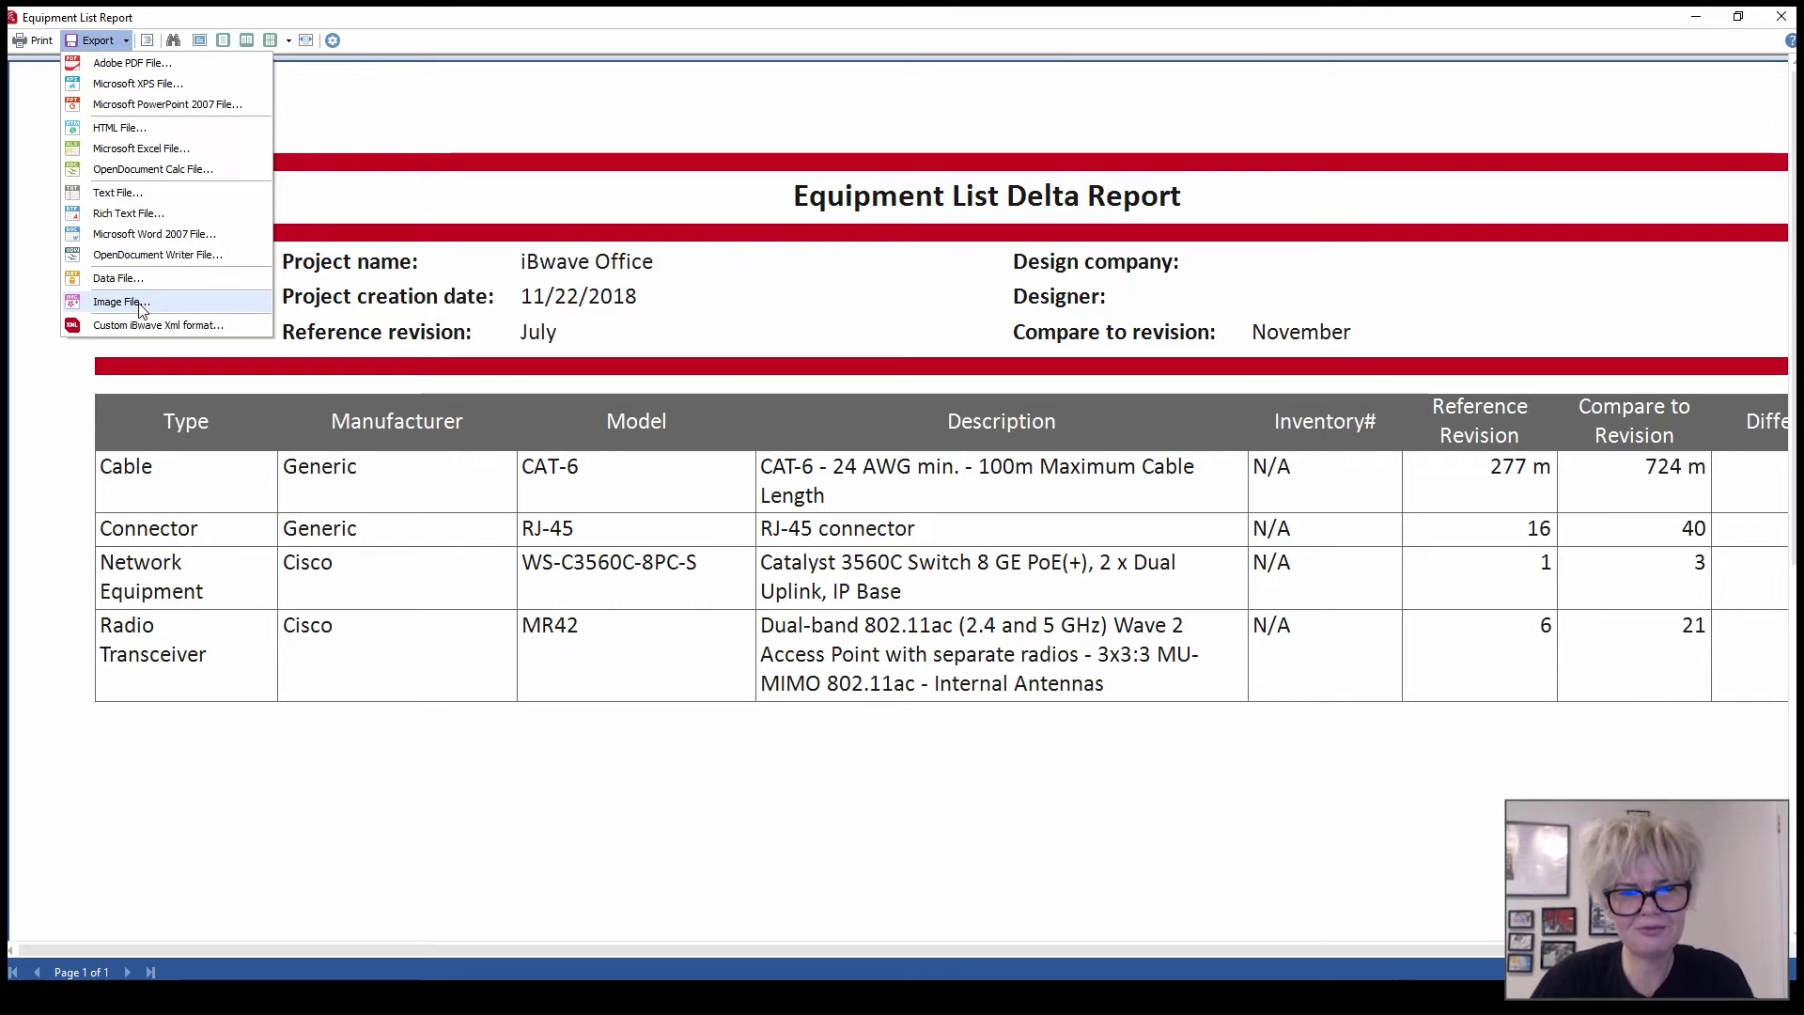
{"action": "left_click", "coordinate": [618, 83]}
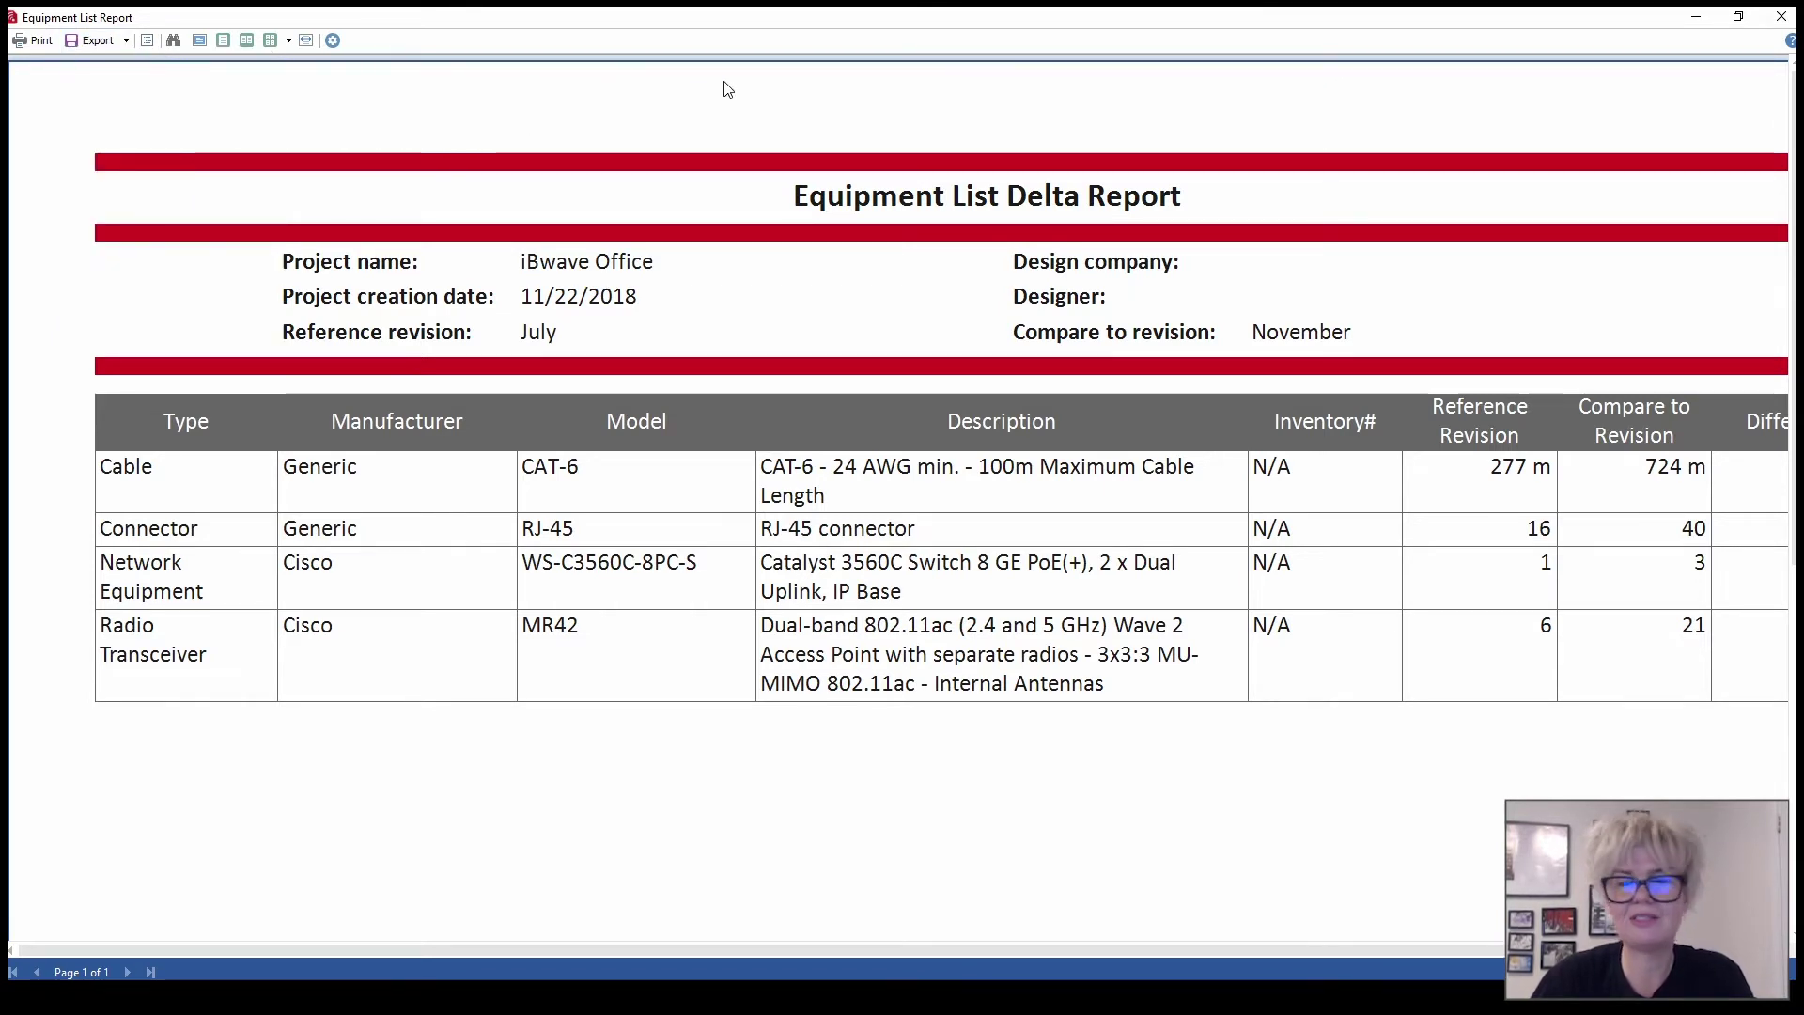
{"action": "left_click", "coordinate": [1783, 16]}
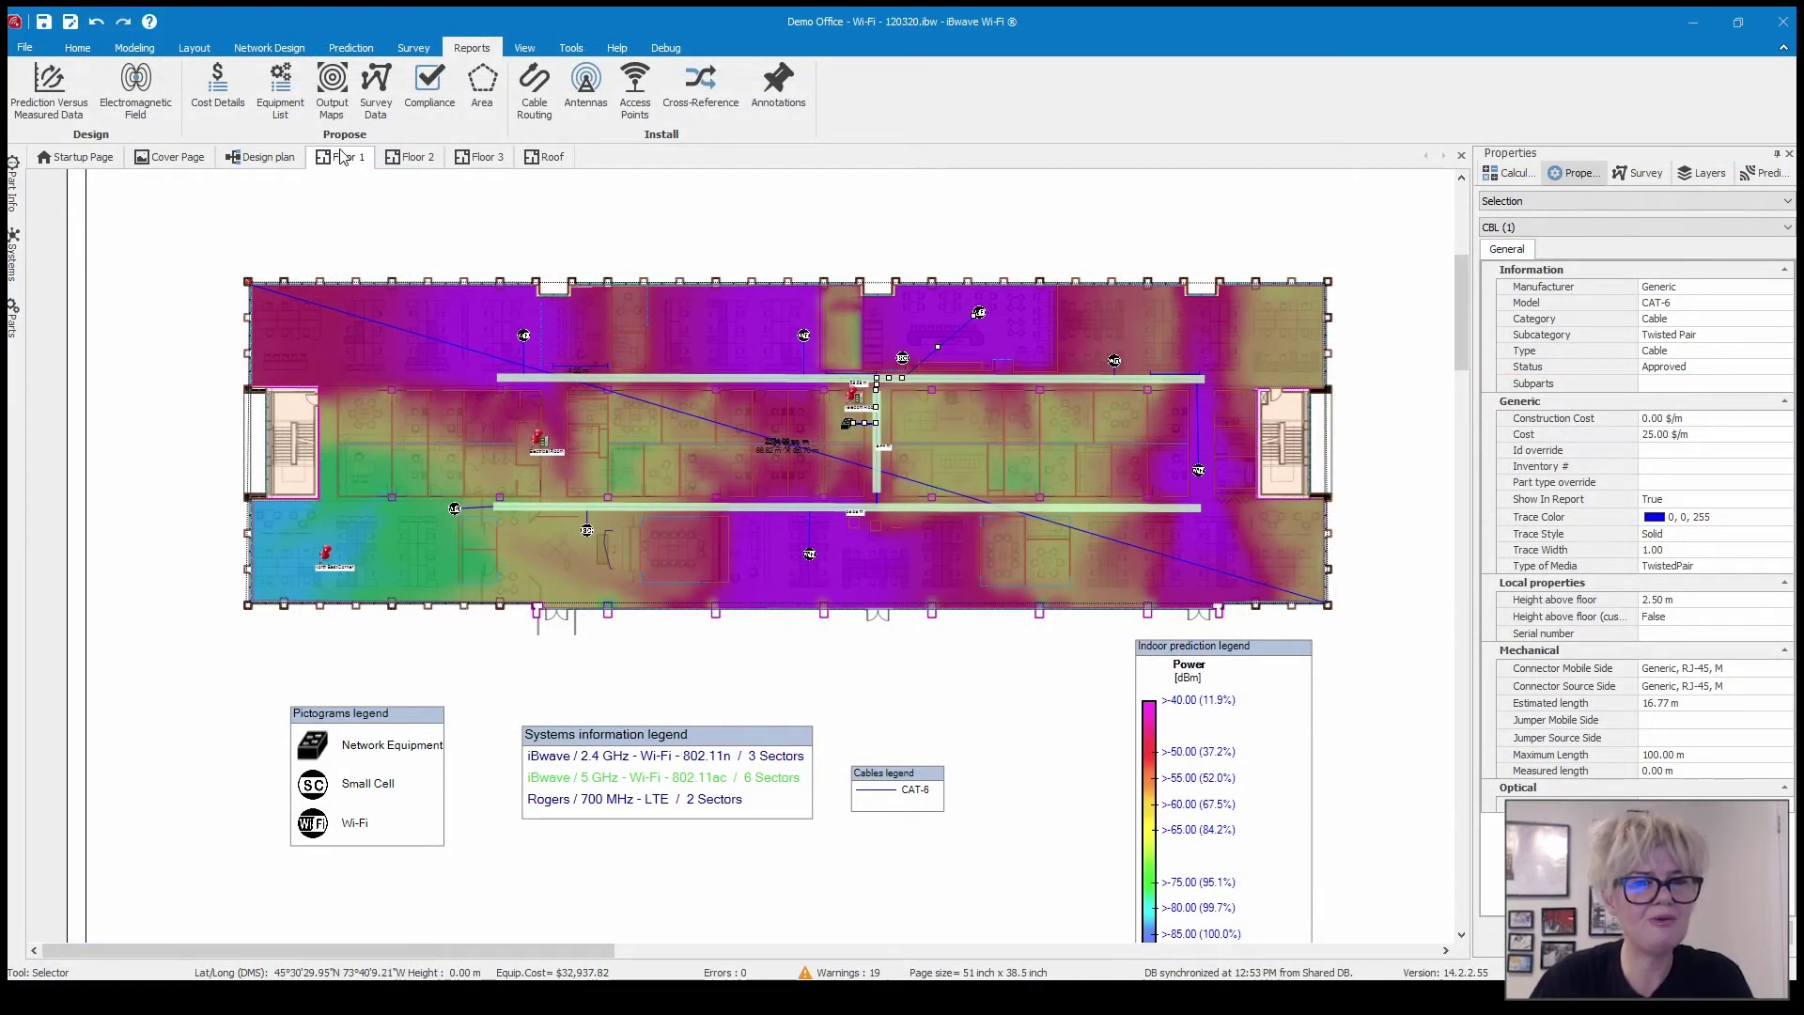
Generate an Output Maps Report limited to the 2.4 GHz 802.11n prediction maps
{"action": "left_click", "coordinate": [333, 94]}
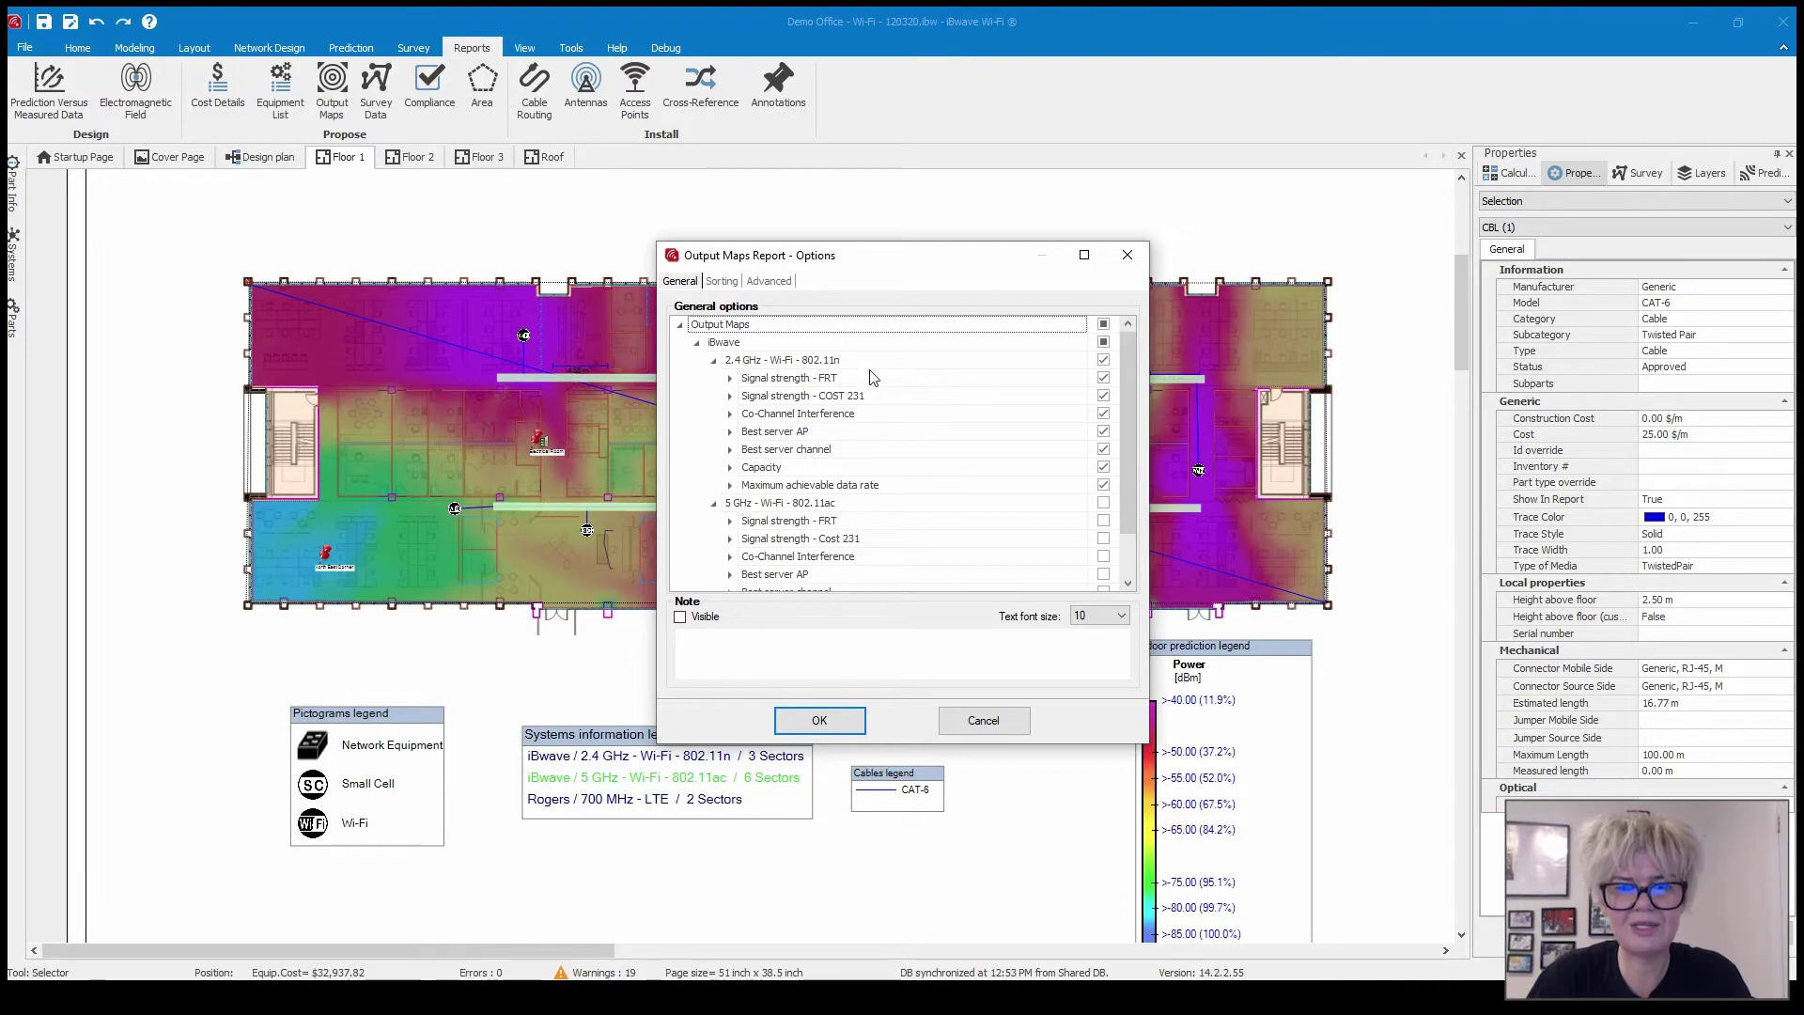
{"action": "left_click", "coordinate": [824, 721]}
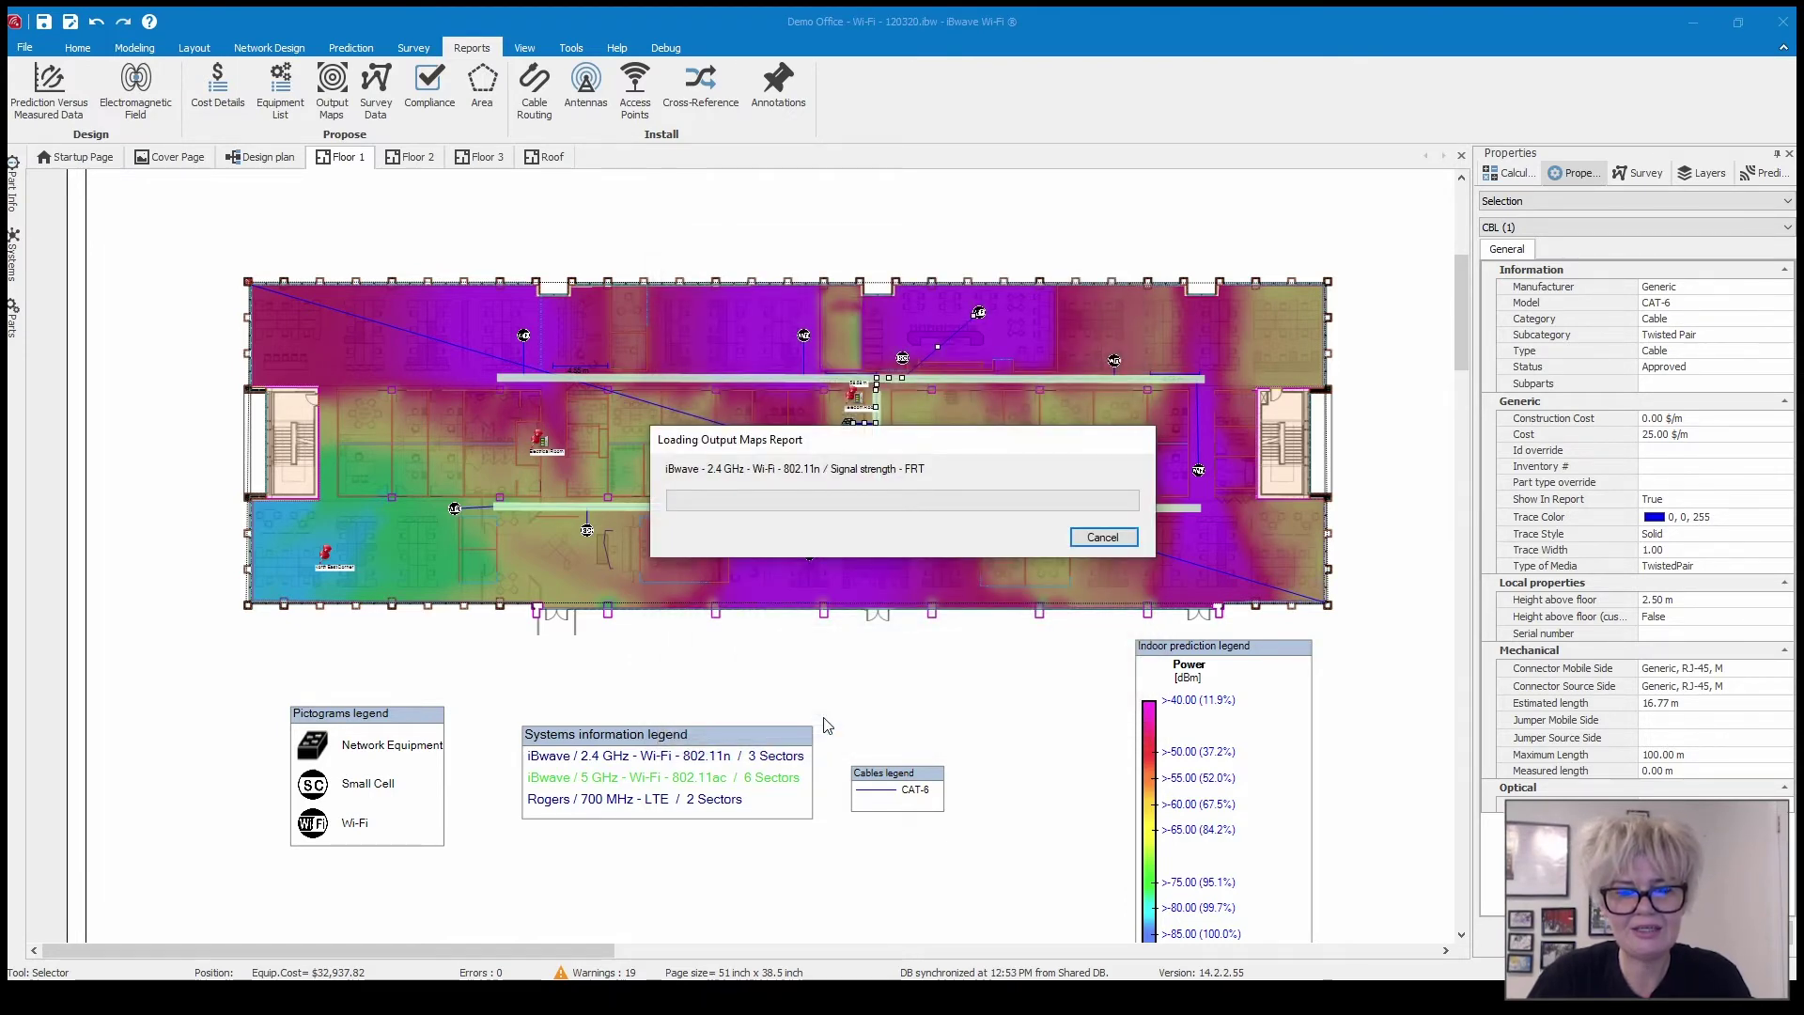
{"action": "mouse_move", "coordinate": [669, 996]}
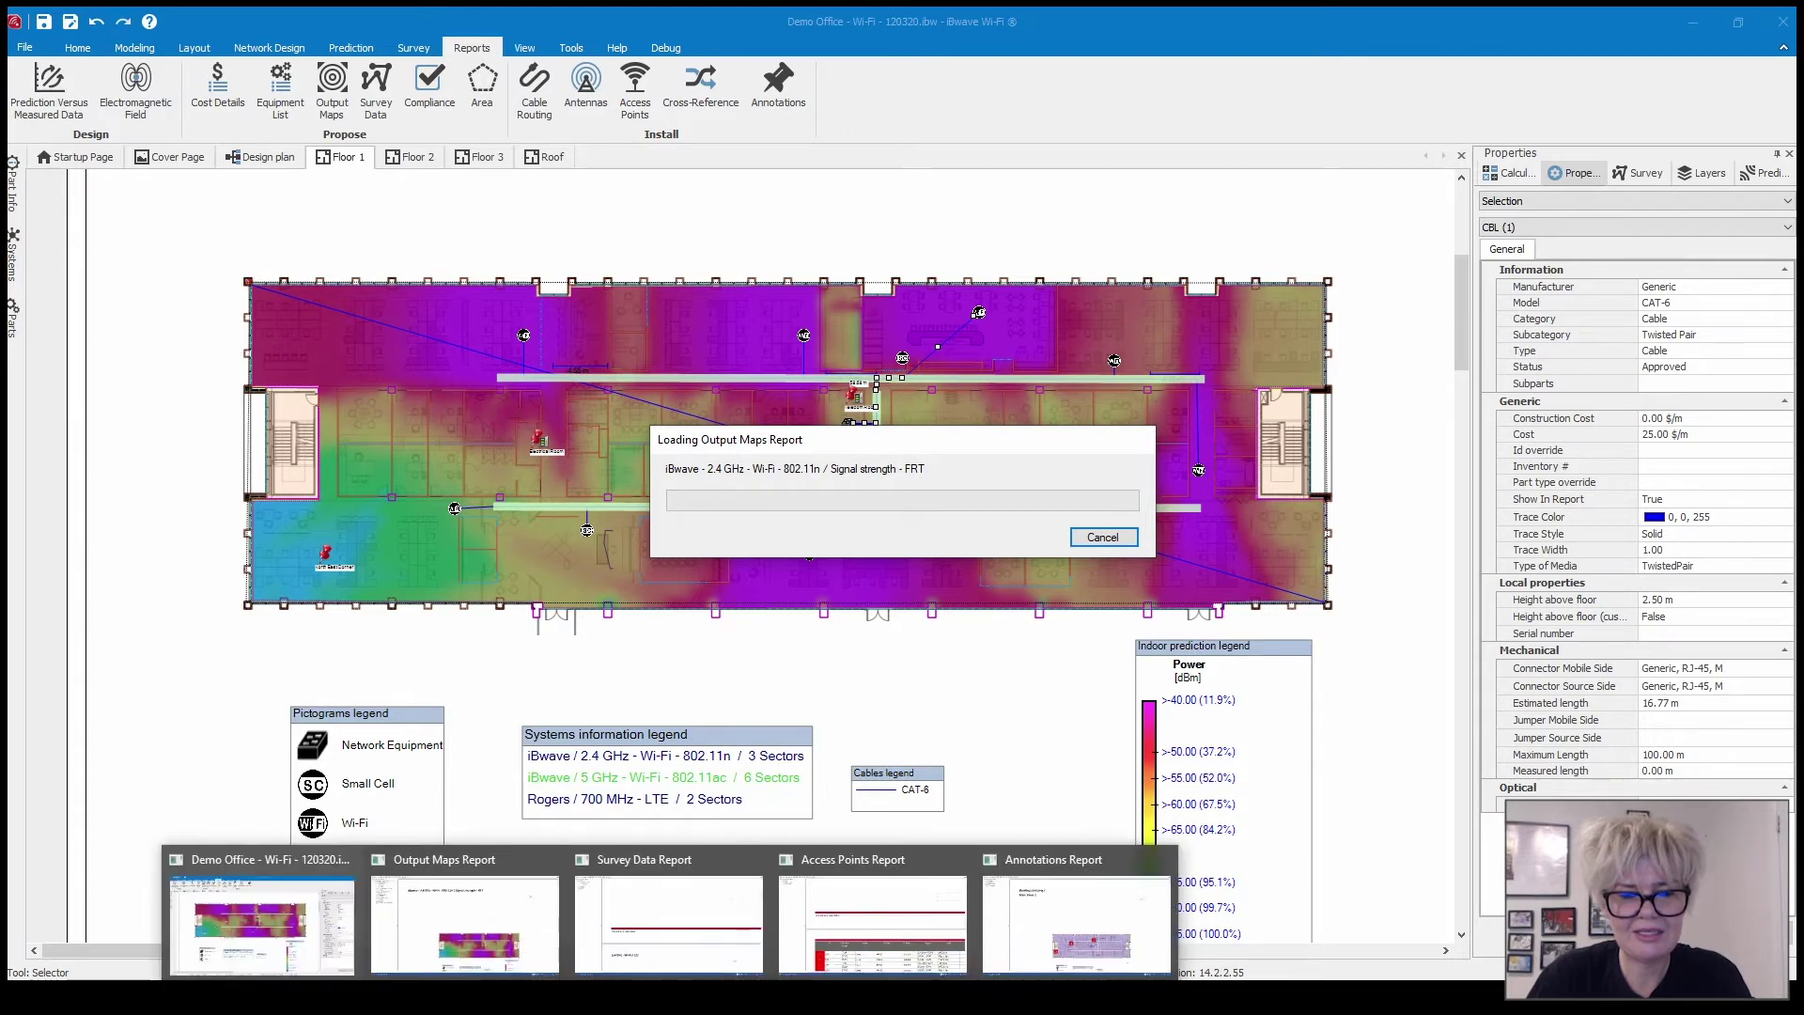
Scroll through the 9-page Output Maps Report preview and close it
{"action": "left_click", "coordinate": [501, 951]}
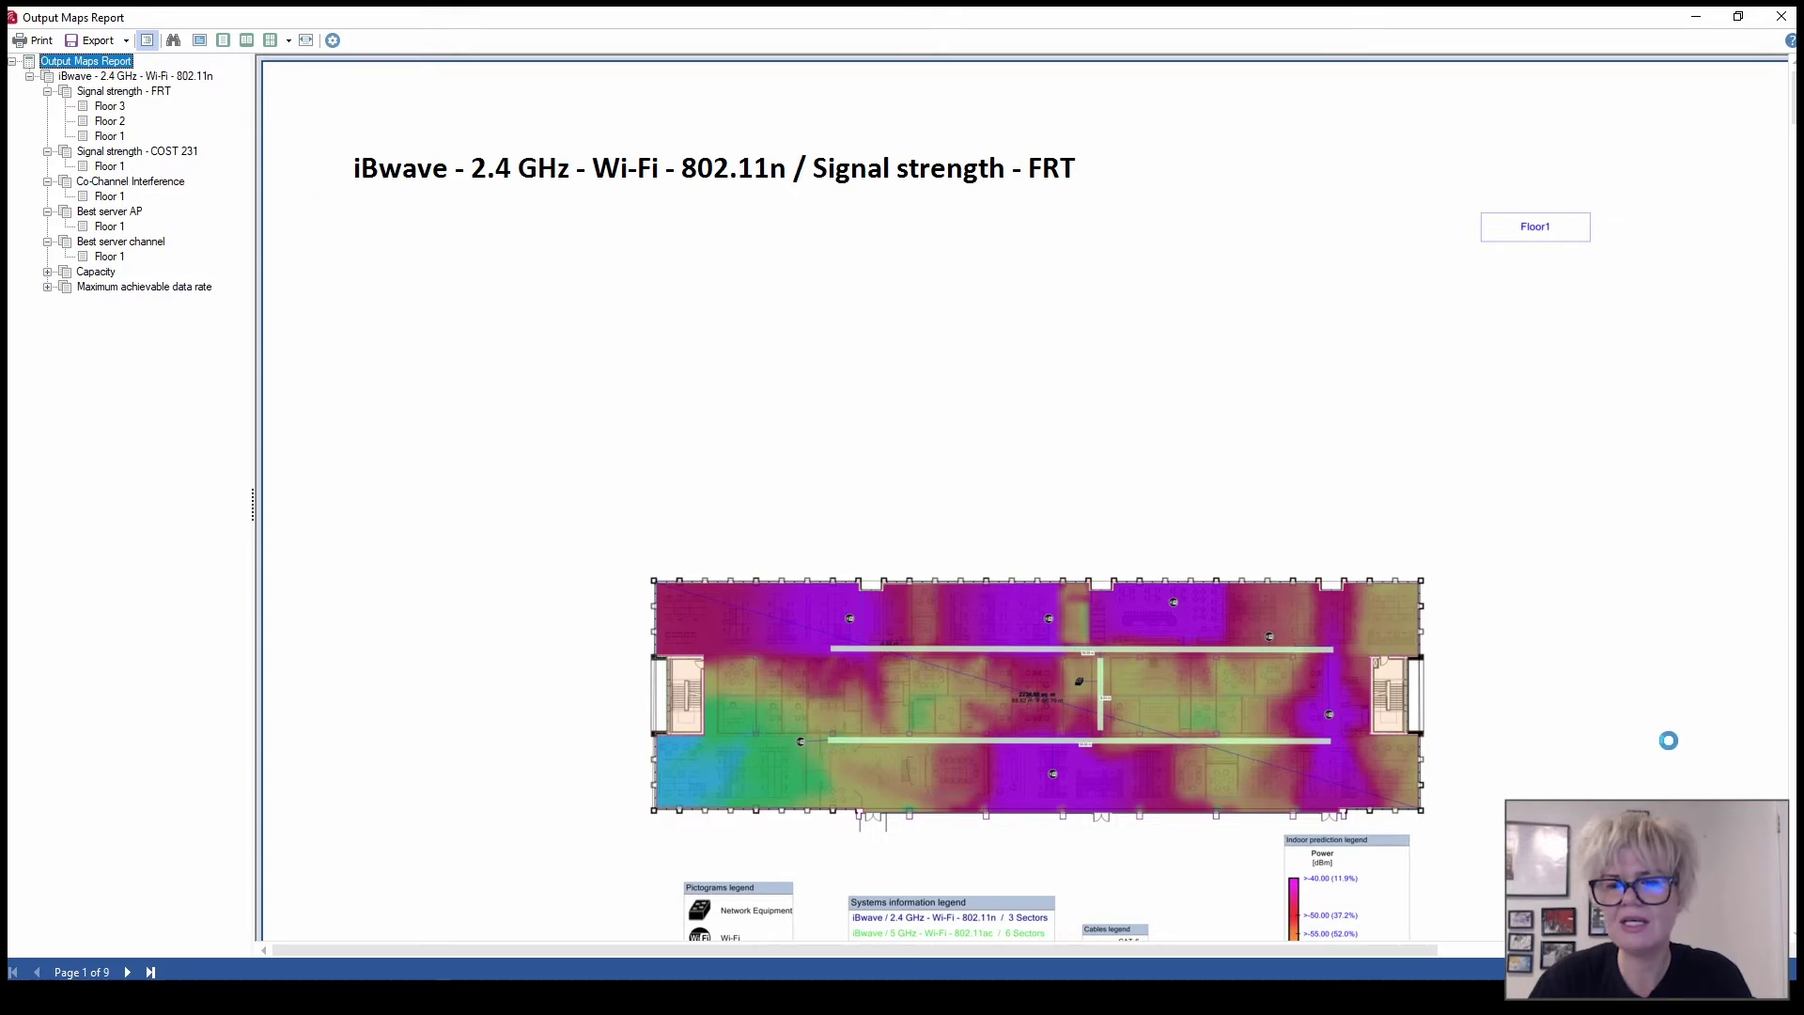
{"action": "scroll", "coordinate": [1024, 502], "scroll_direction": "down", "scroll_amount": 1}
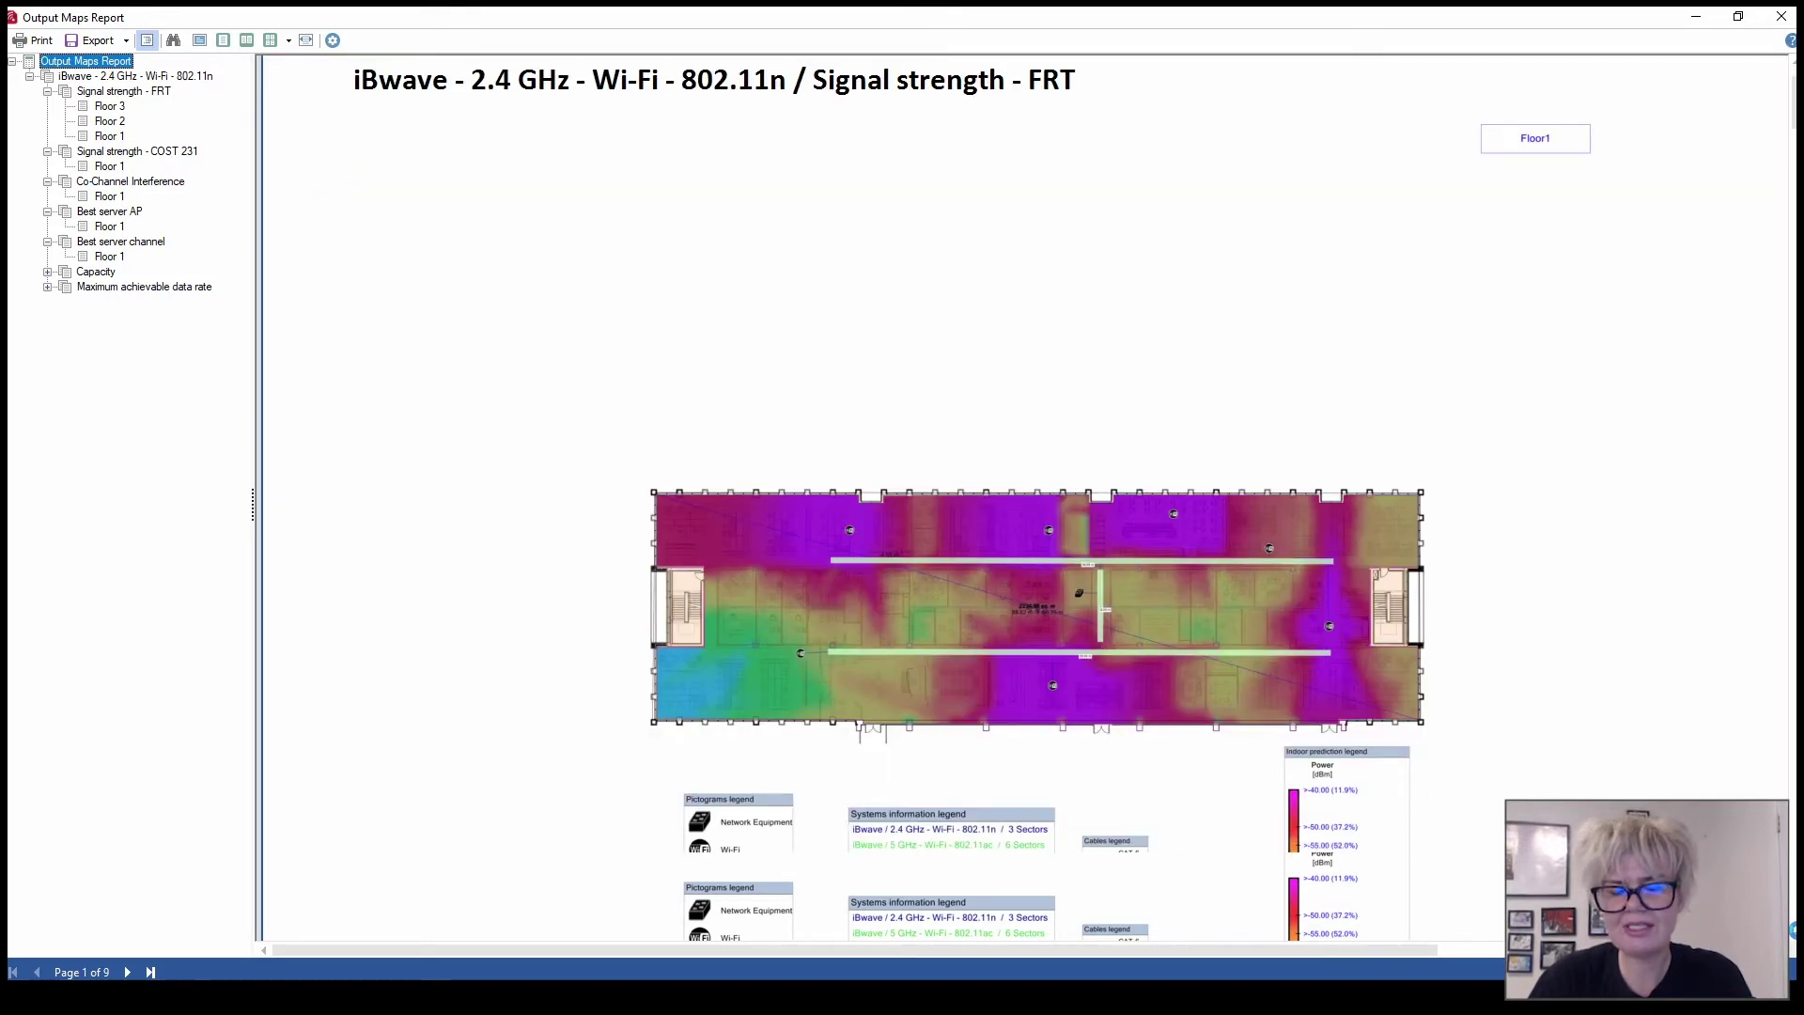
{"action": "scroll", "coordinate": [1023, 564], "scroll_direction": "down", "scroll_amount": 1}
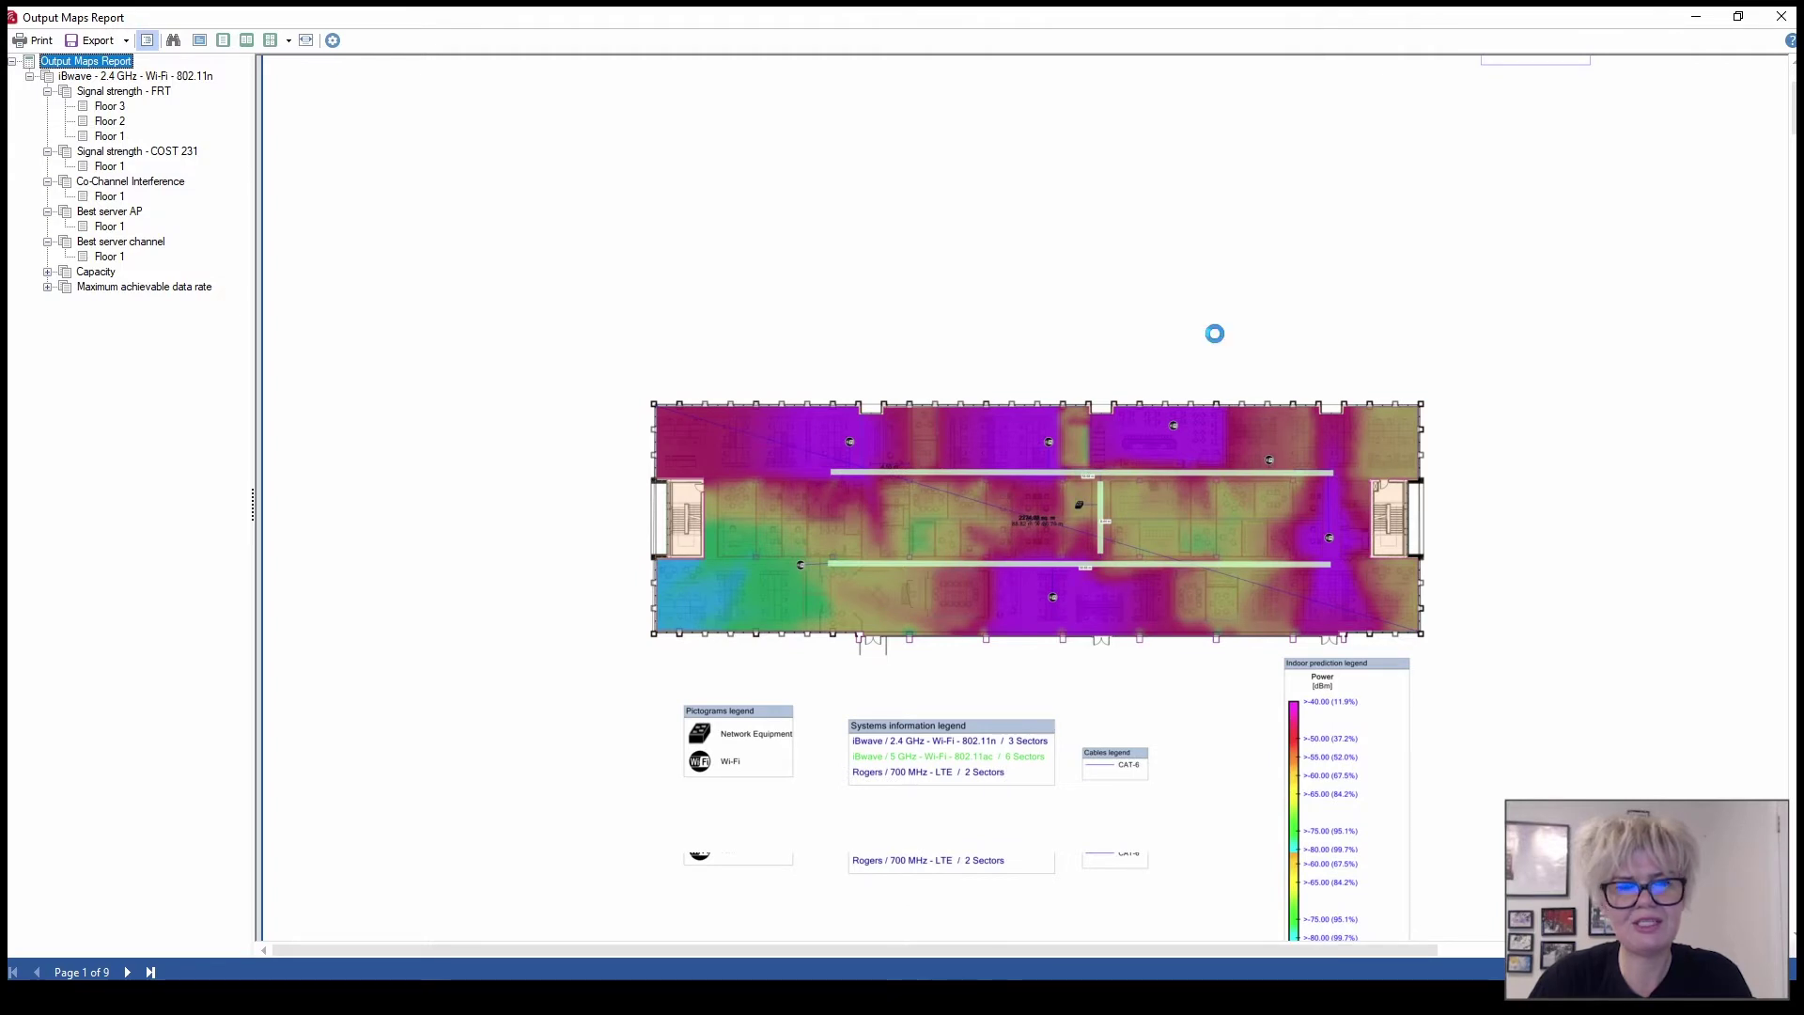
{"action": "scroll", "coordinate": [1212, 334], "scroll_direction": "down", "scroll_amount": 1}
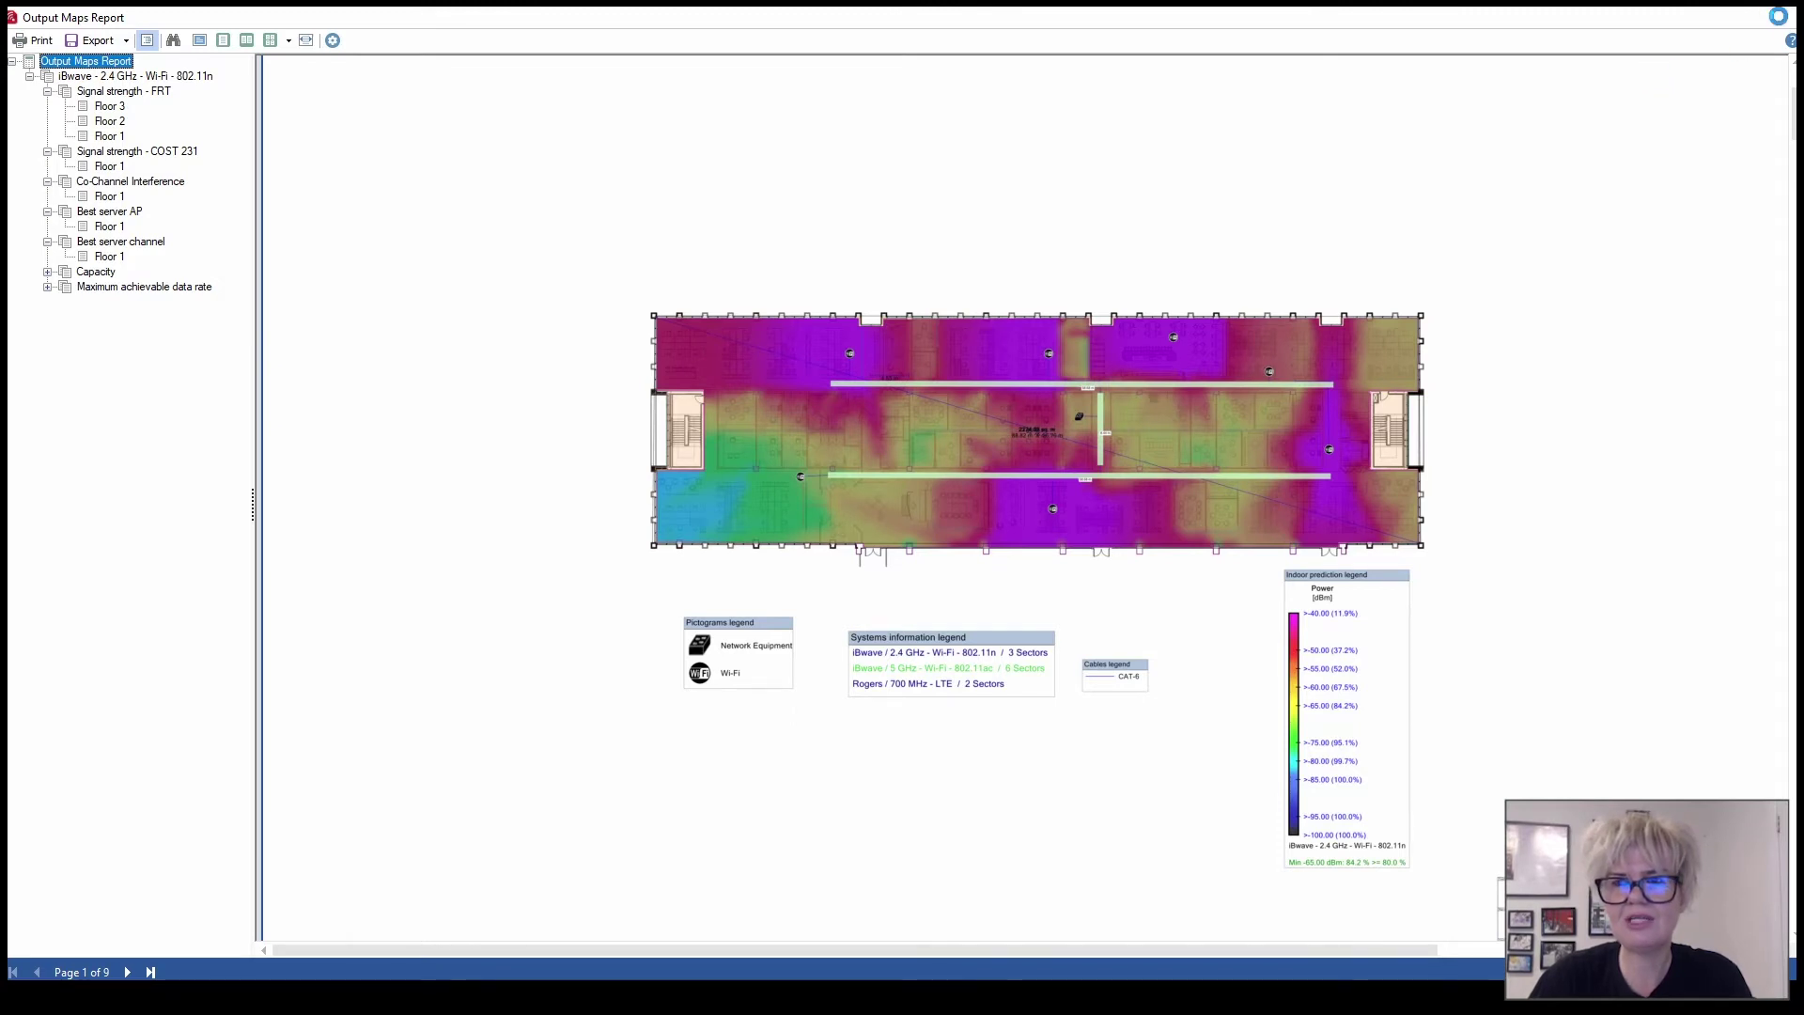
{"action": "left_click", "coordinate": [1778, 16]}
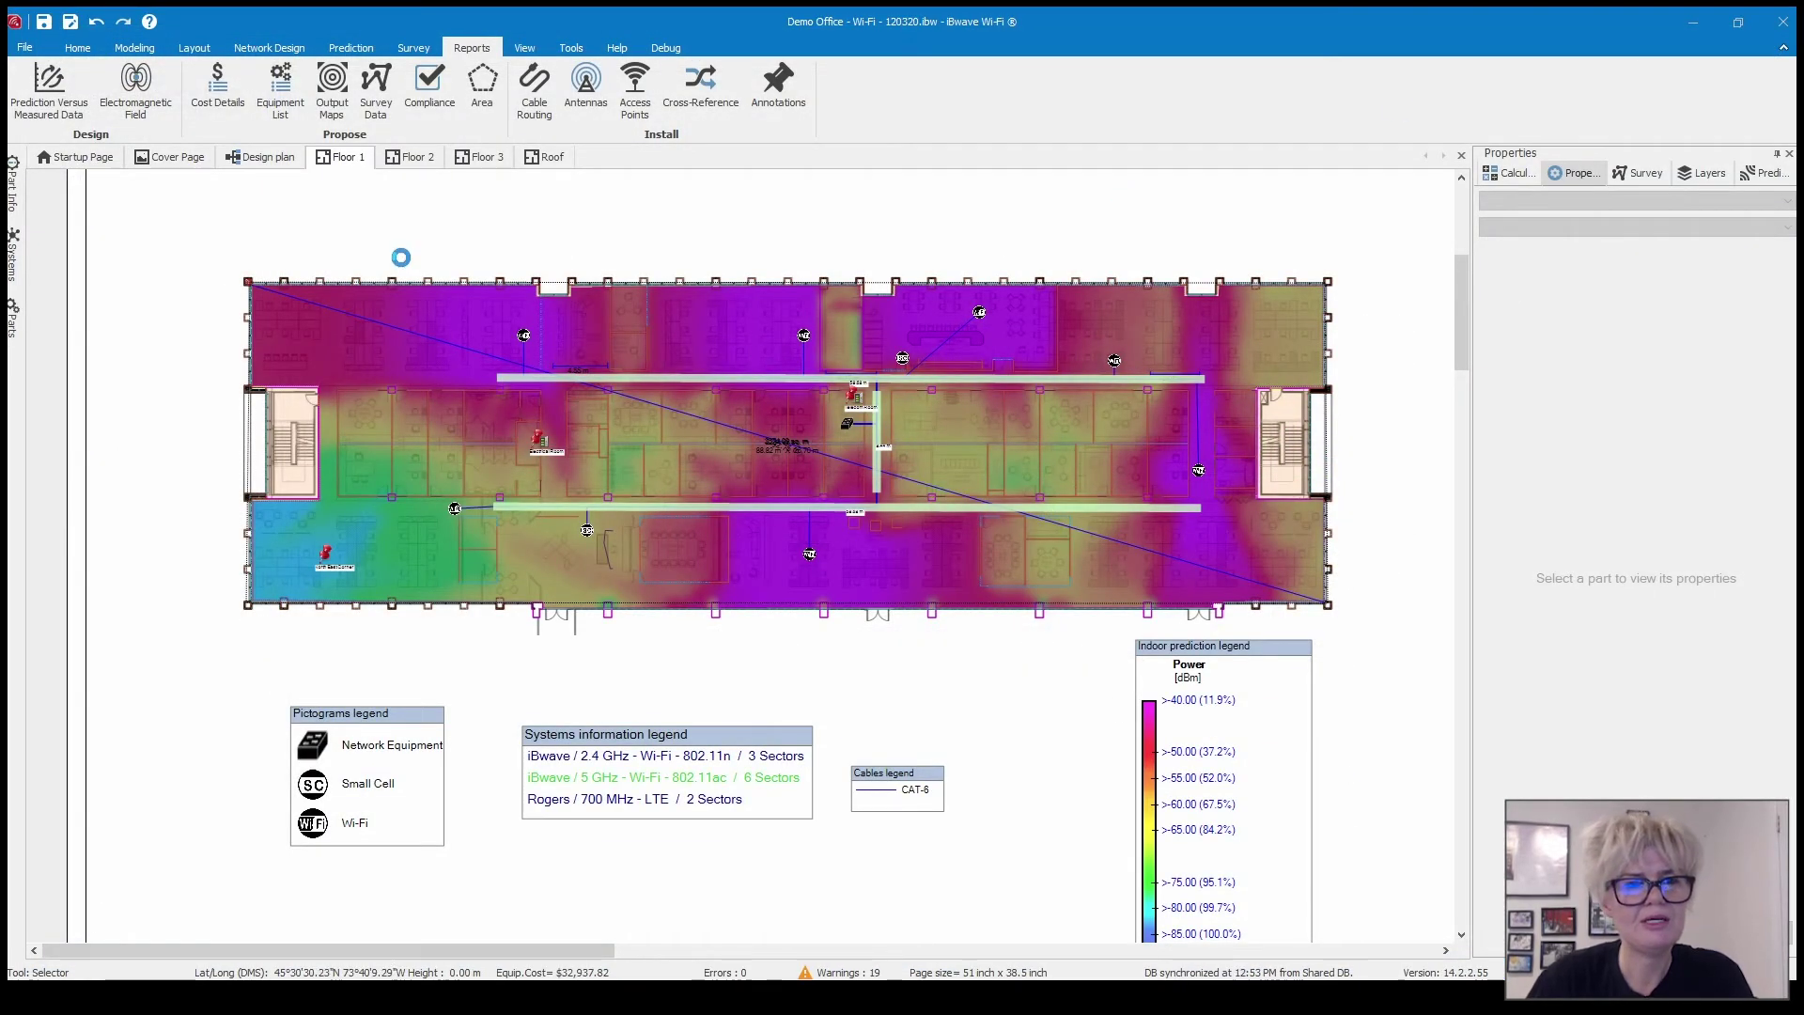
Check the surveys listed under 2.4 GHz Wi-Fi, then generate the Survey Data Report
{"action": "left_click", "coordinate": [375, 89]}
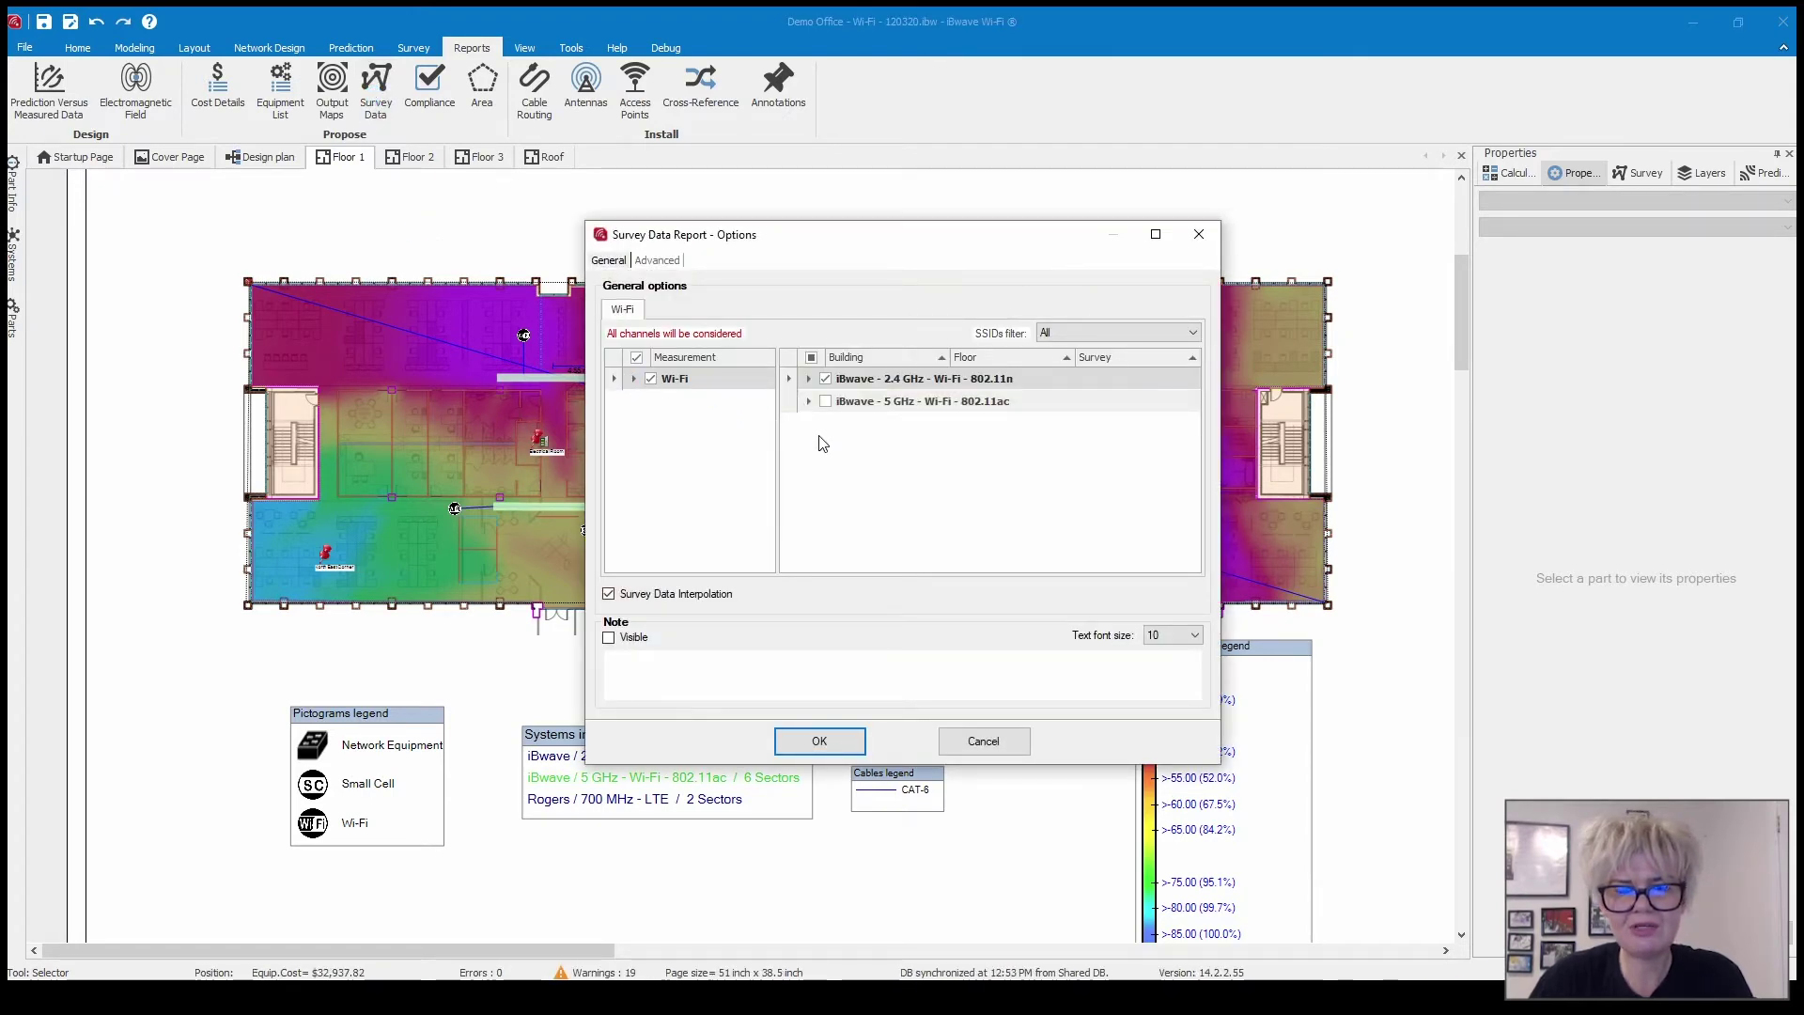
{"action": "left_click", "coordinate": [808, 380]}
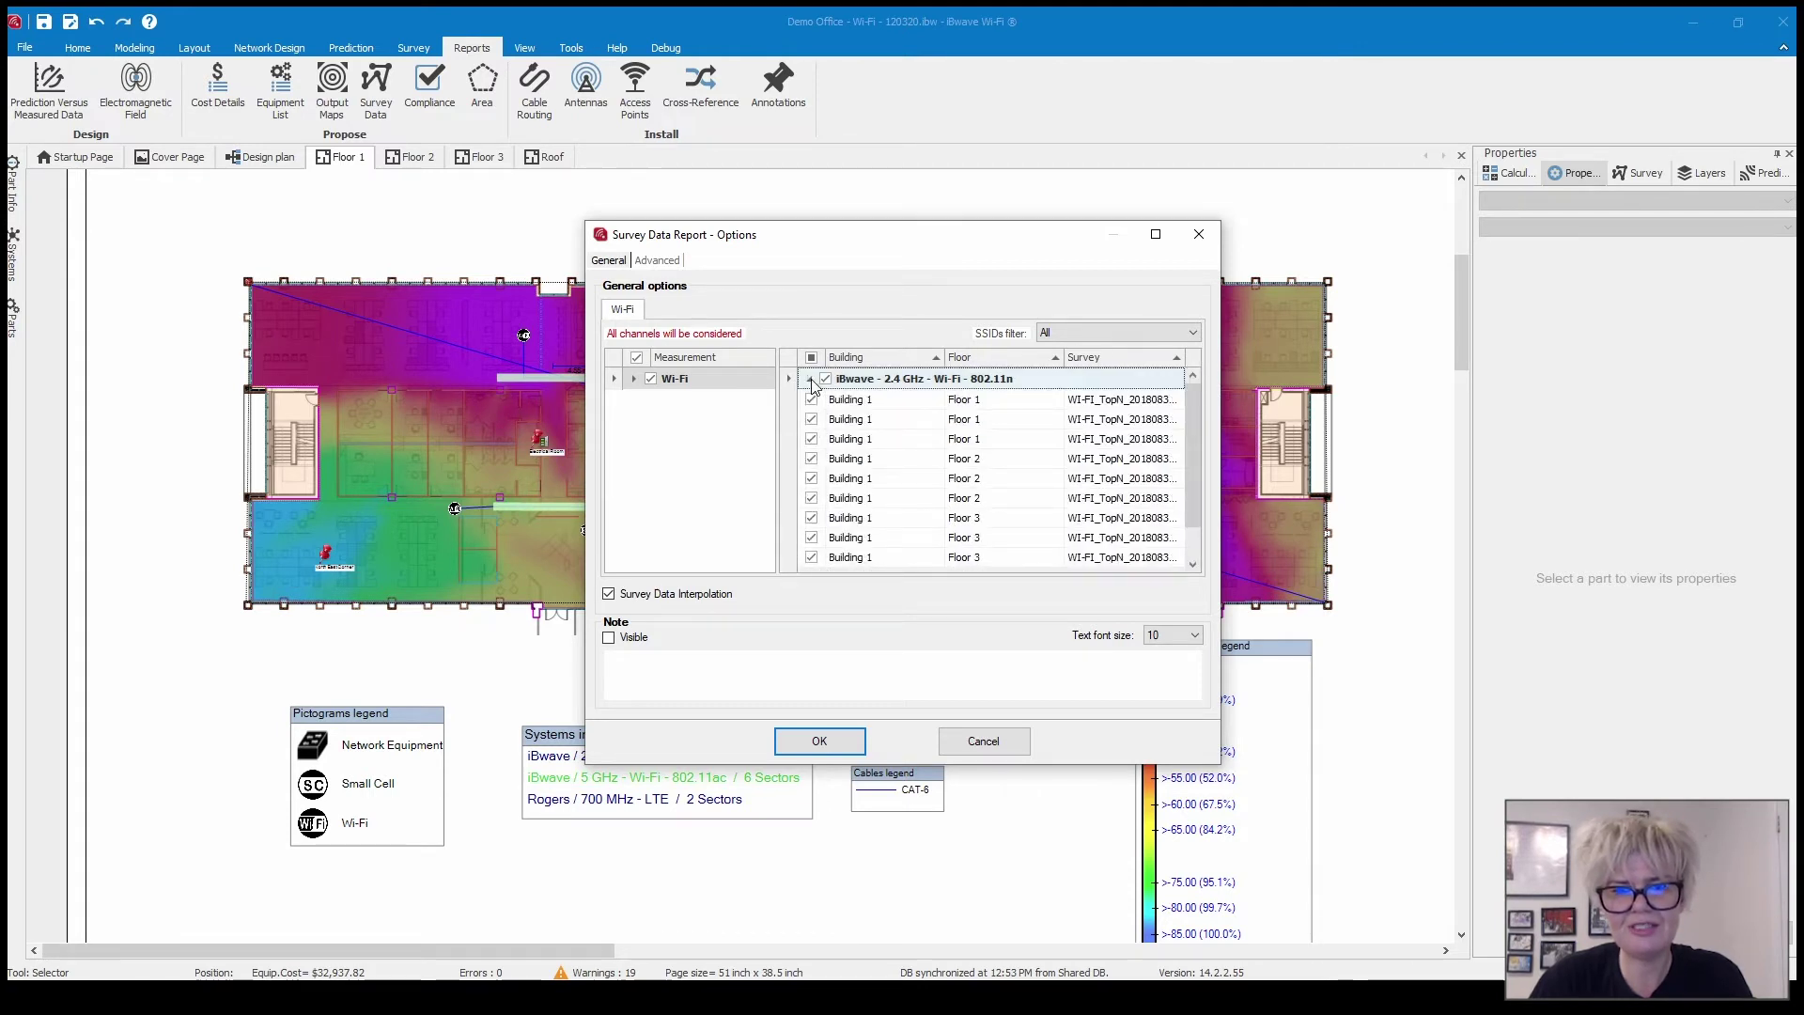
{"action": "left_click", "coordinate": [810, 380]}
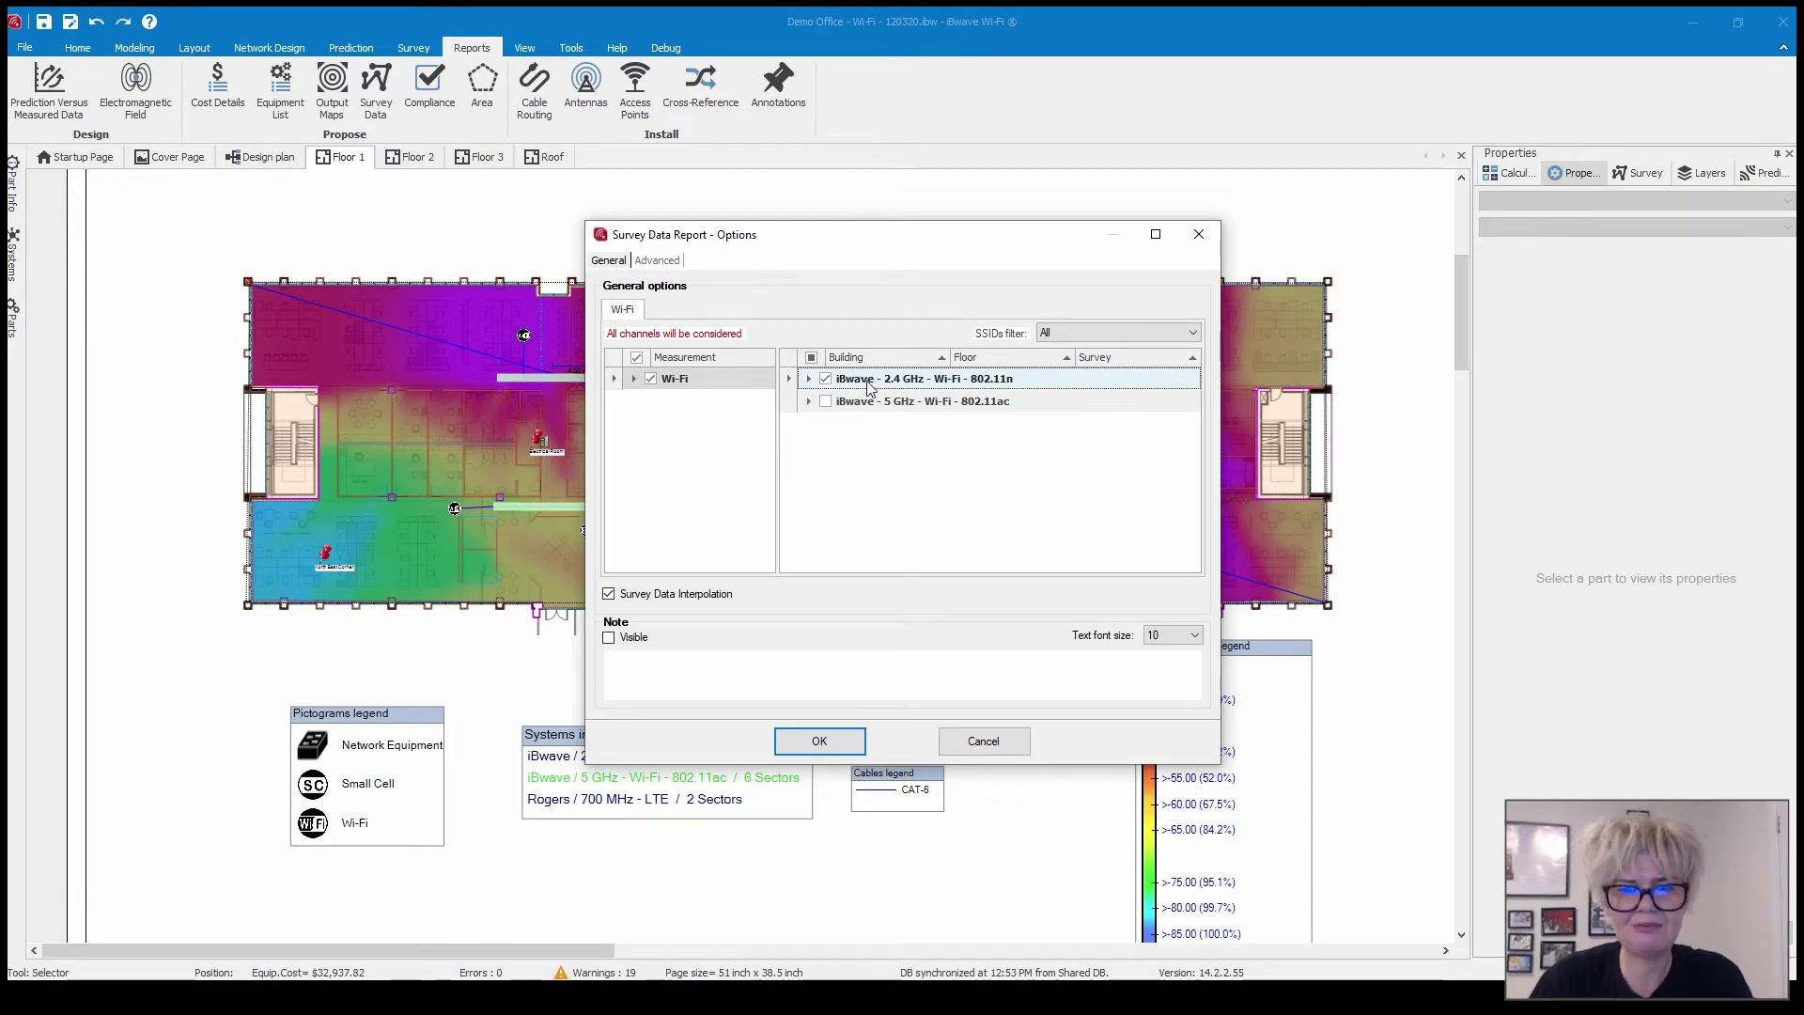
{"action": "left_click", "coordinate": [810, 380]}
{"action": "left_click", "coordinate": [810, 379]}
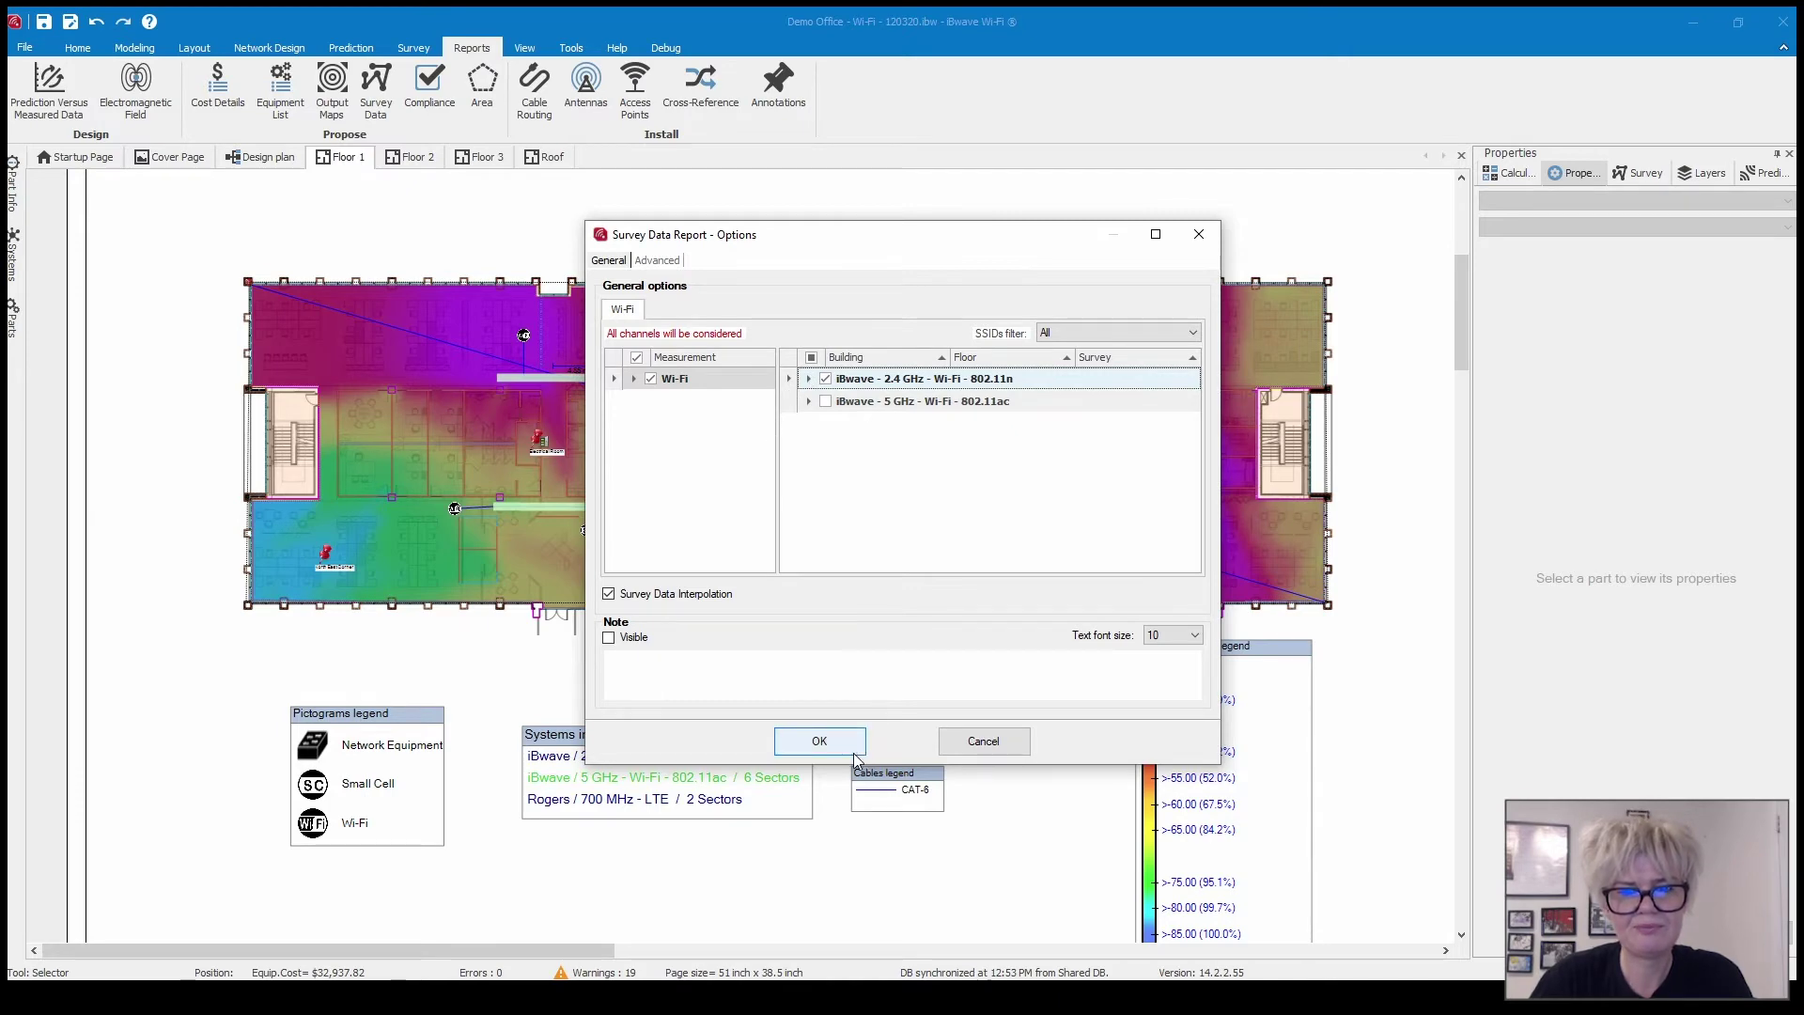
{"action": "left_click", "coordinate": [818, 741]}
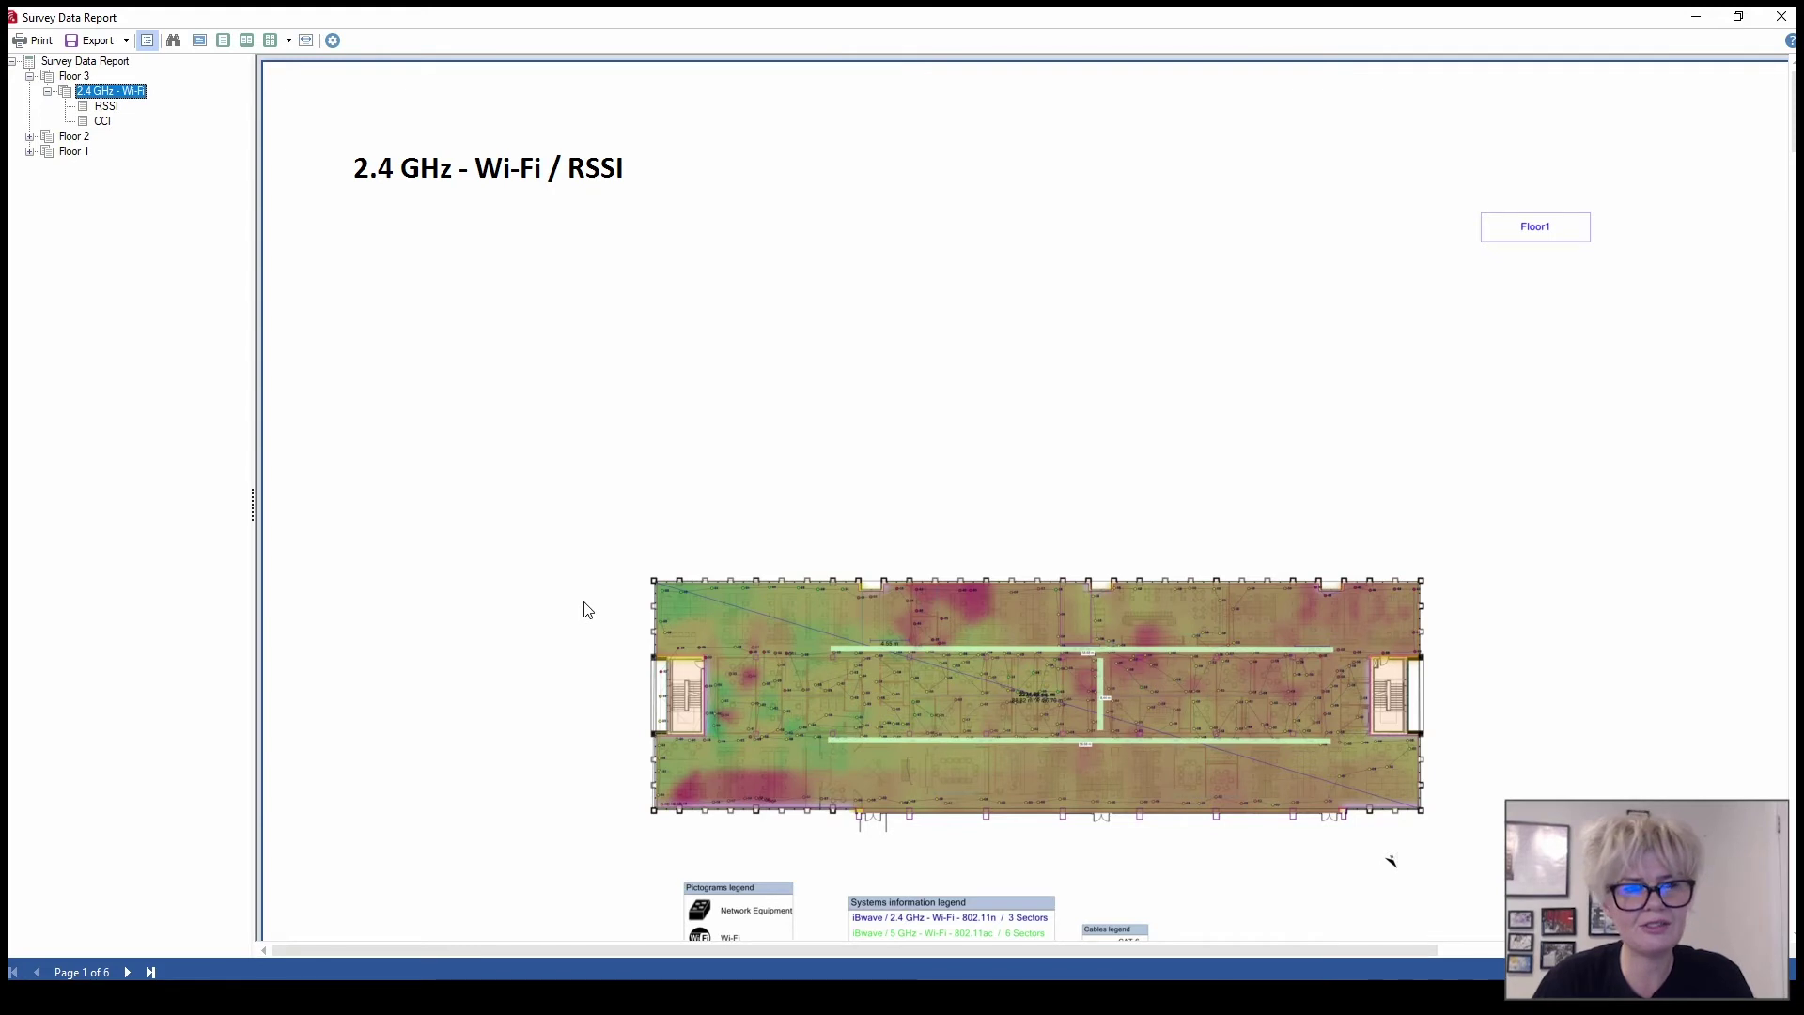
Expand Floor 2 and Floor 1, browse their RSSI and CCI maps, then close the report
{"action": "left_click", "coordinate": [30, 136]}
{"action": "left_click", "coordinate": [30, 166]}
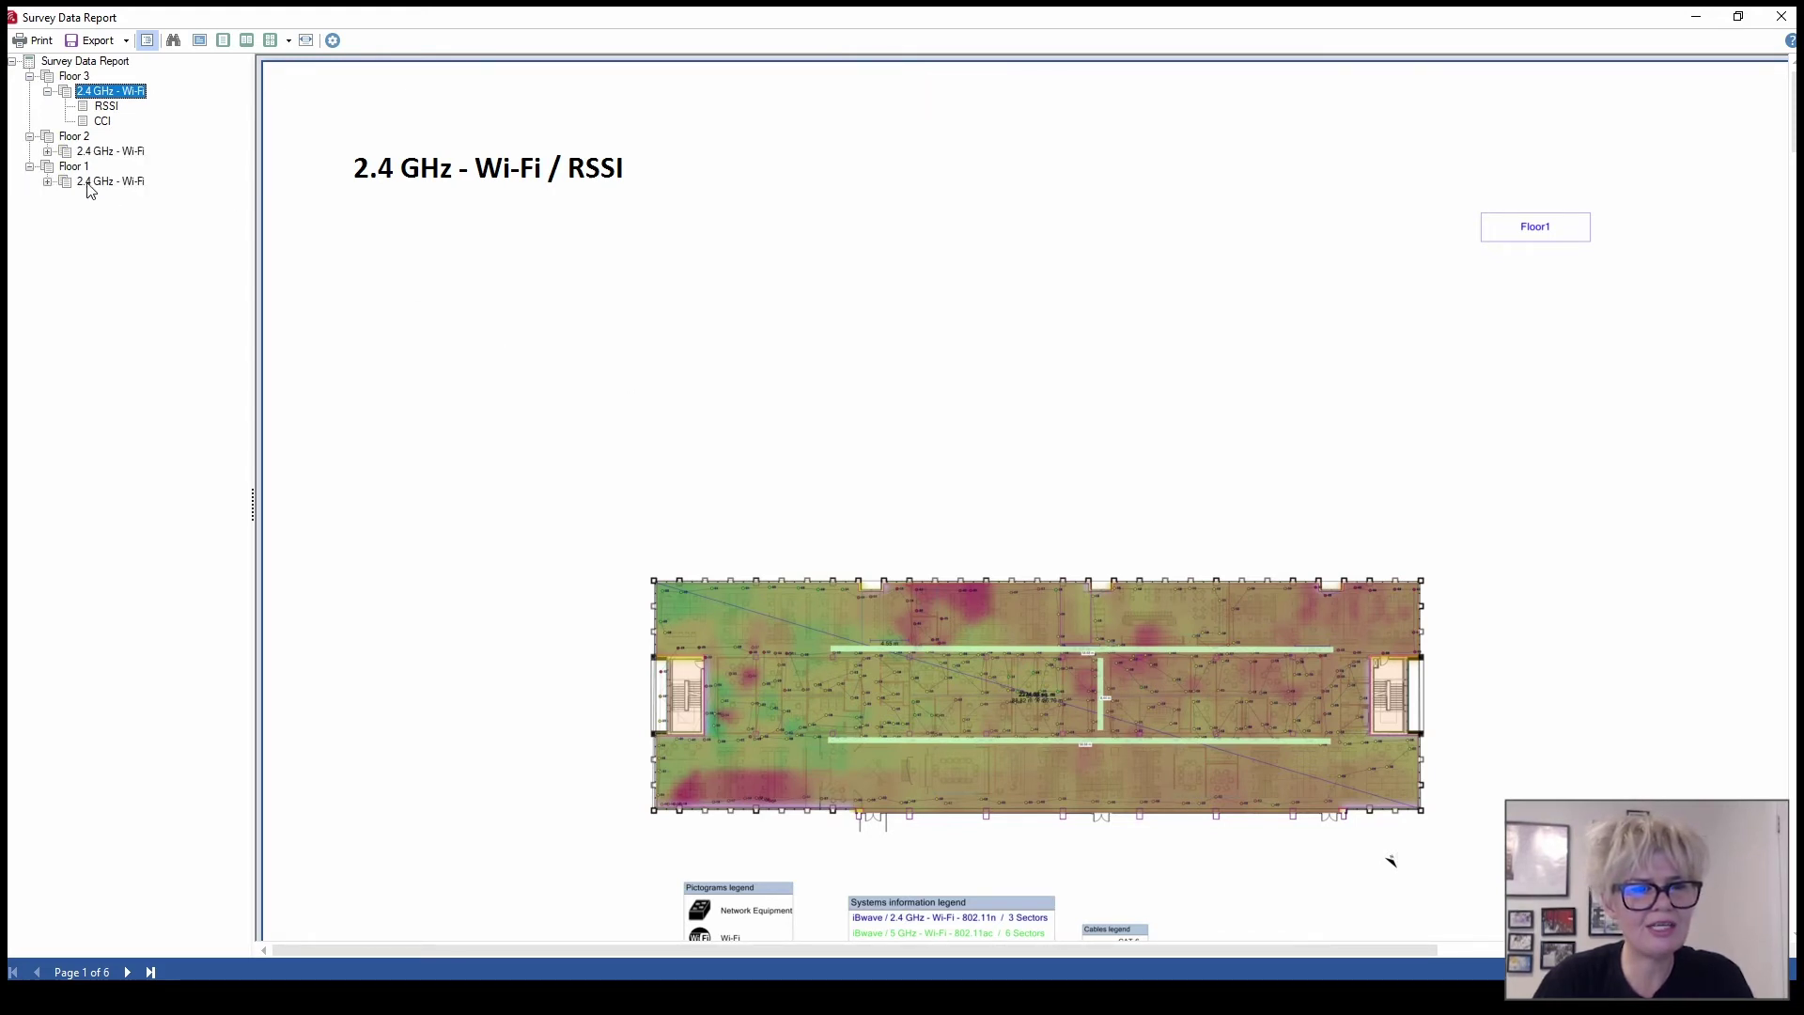
{"action": "left_click", "coordinate": [47, 152]}
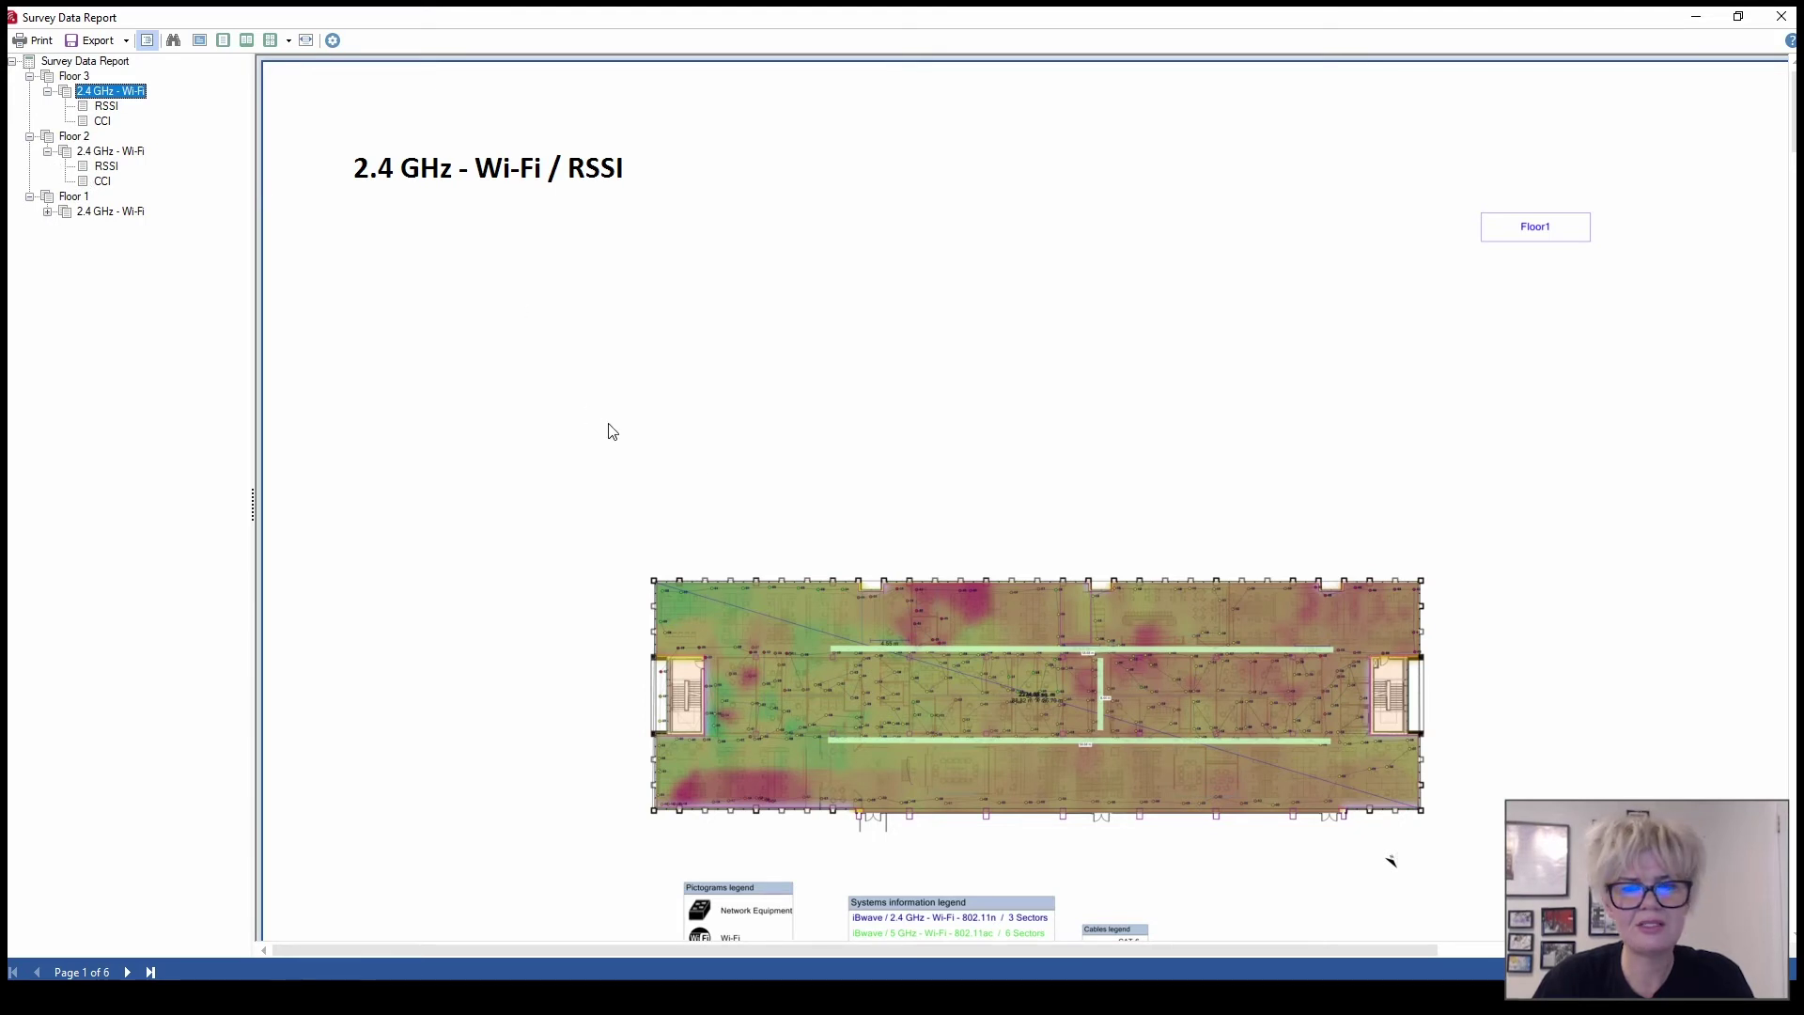
{"action": "scroll", "coordinate": [1494, 484], "scroll_direction": "down", "scroll_amount": 1}
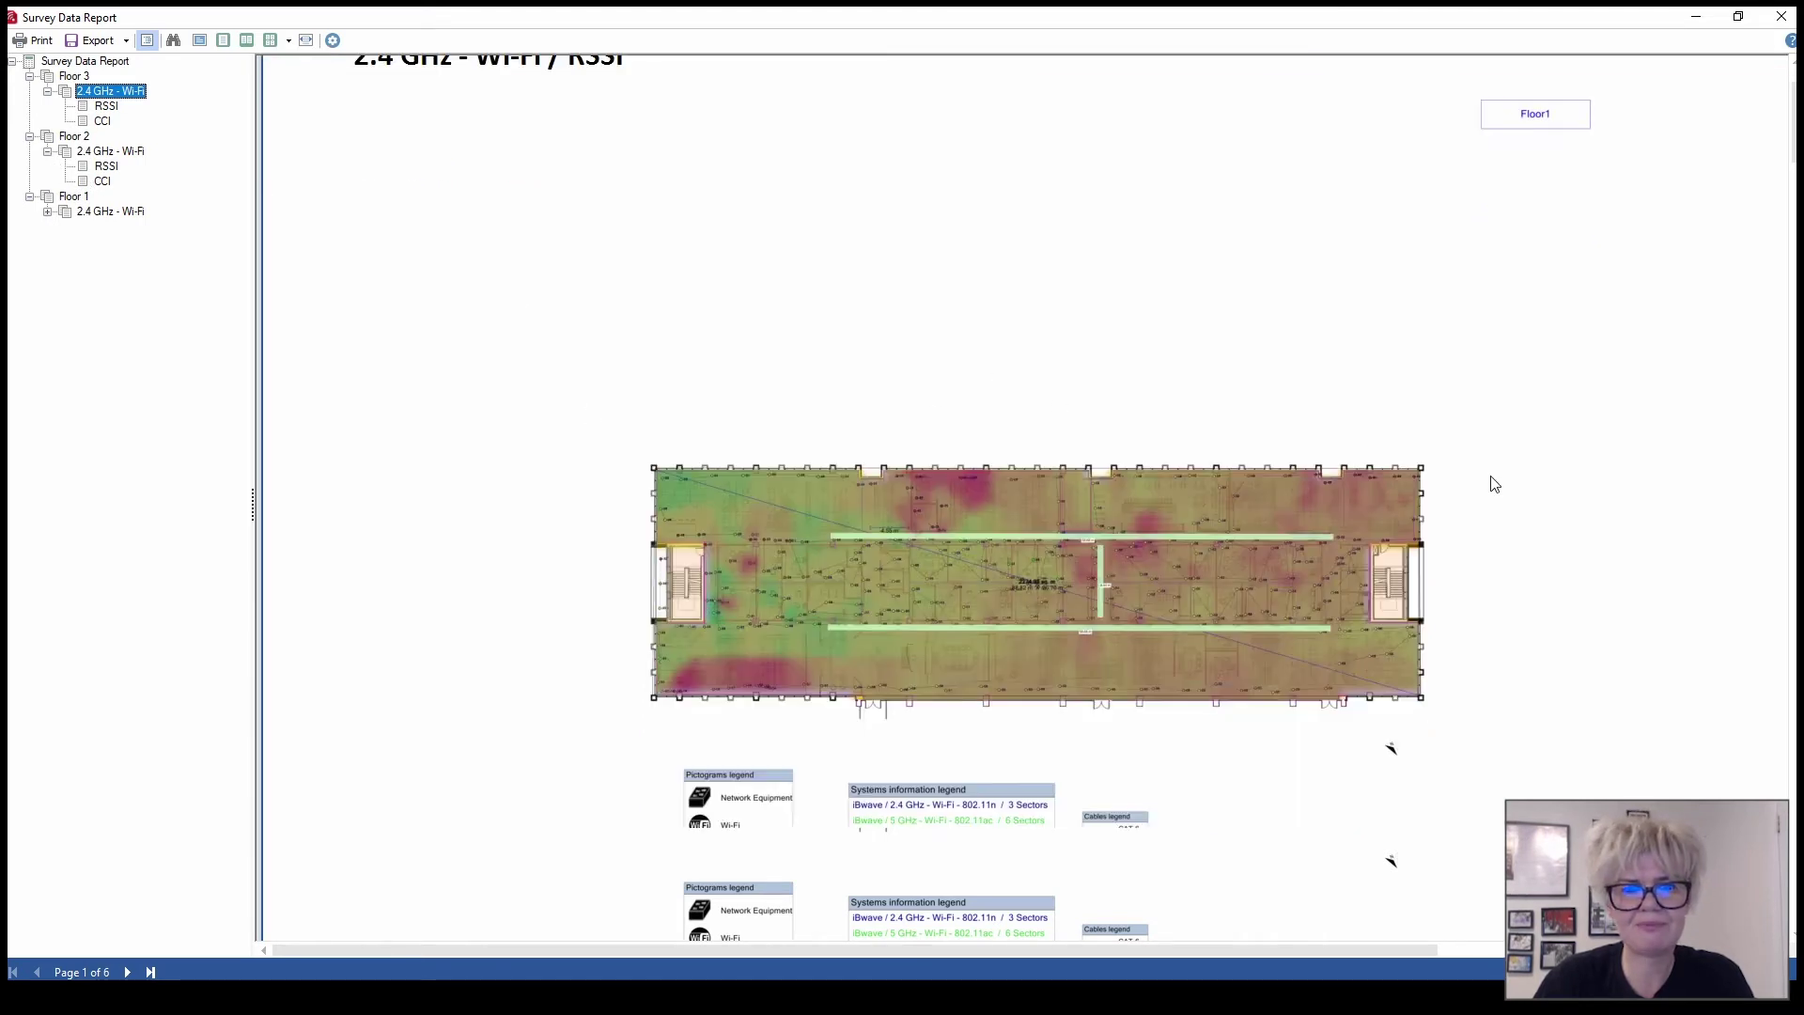
{"action": "scroll", "coordinate": [1182, 241], "scroll_direction": "down", "scroll_amount": 2}
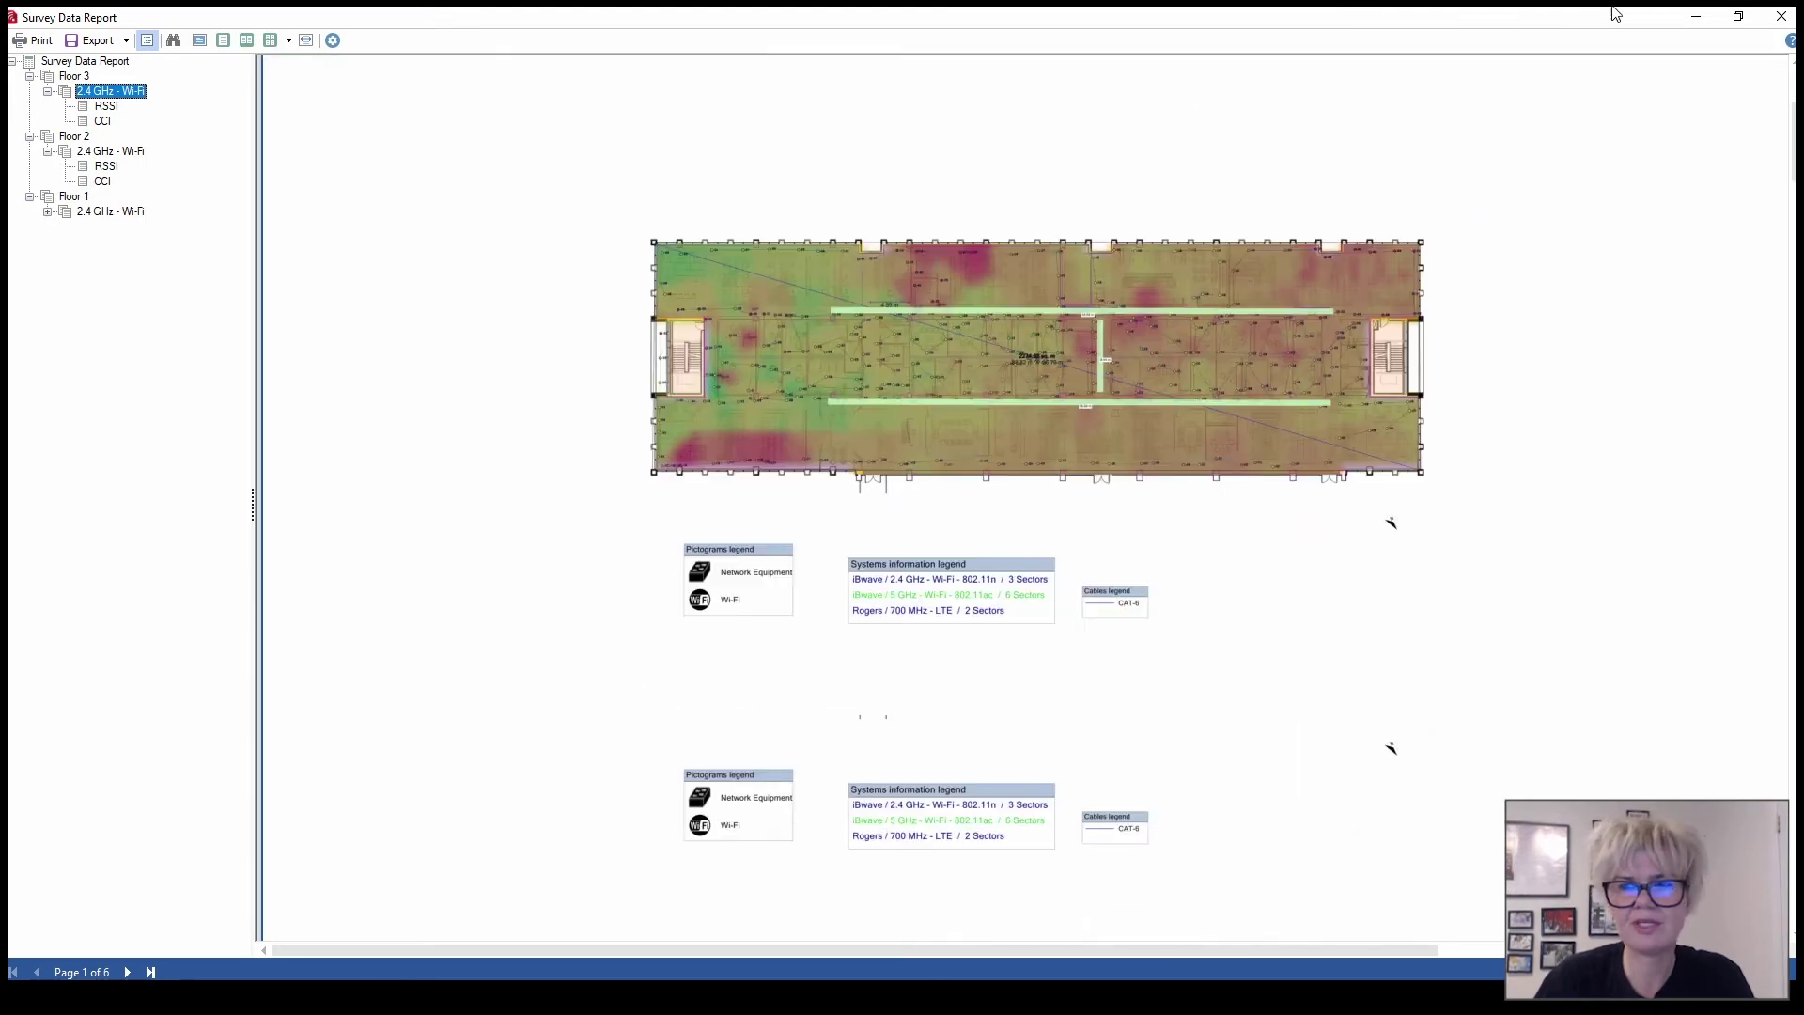
{"action": "left_click", "coordinate": [1782, 17]}
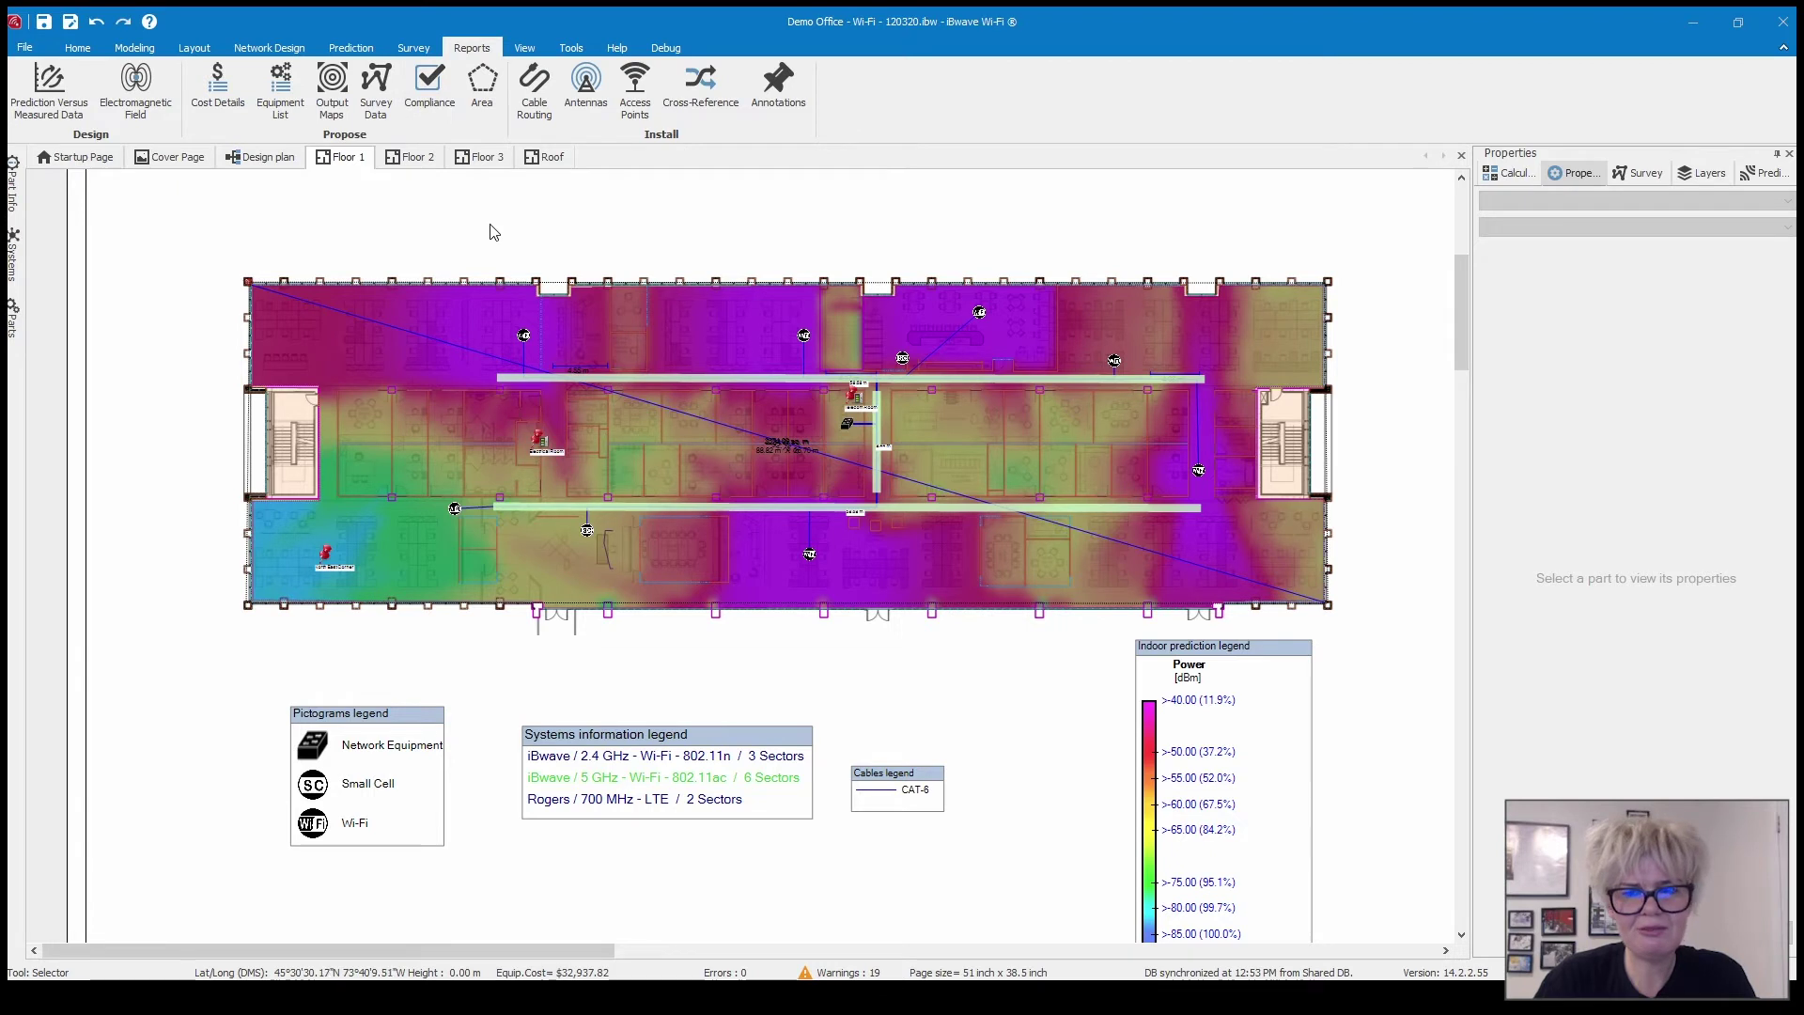
Move the indoor prediction legend to the plan's upper-right end and select 2.4 GHz Signal strength - FRT
{"action": "left_click_drag", "start_coordinate": [1290, 649], "coordinate": [1371, 225]}
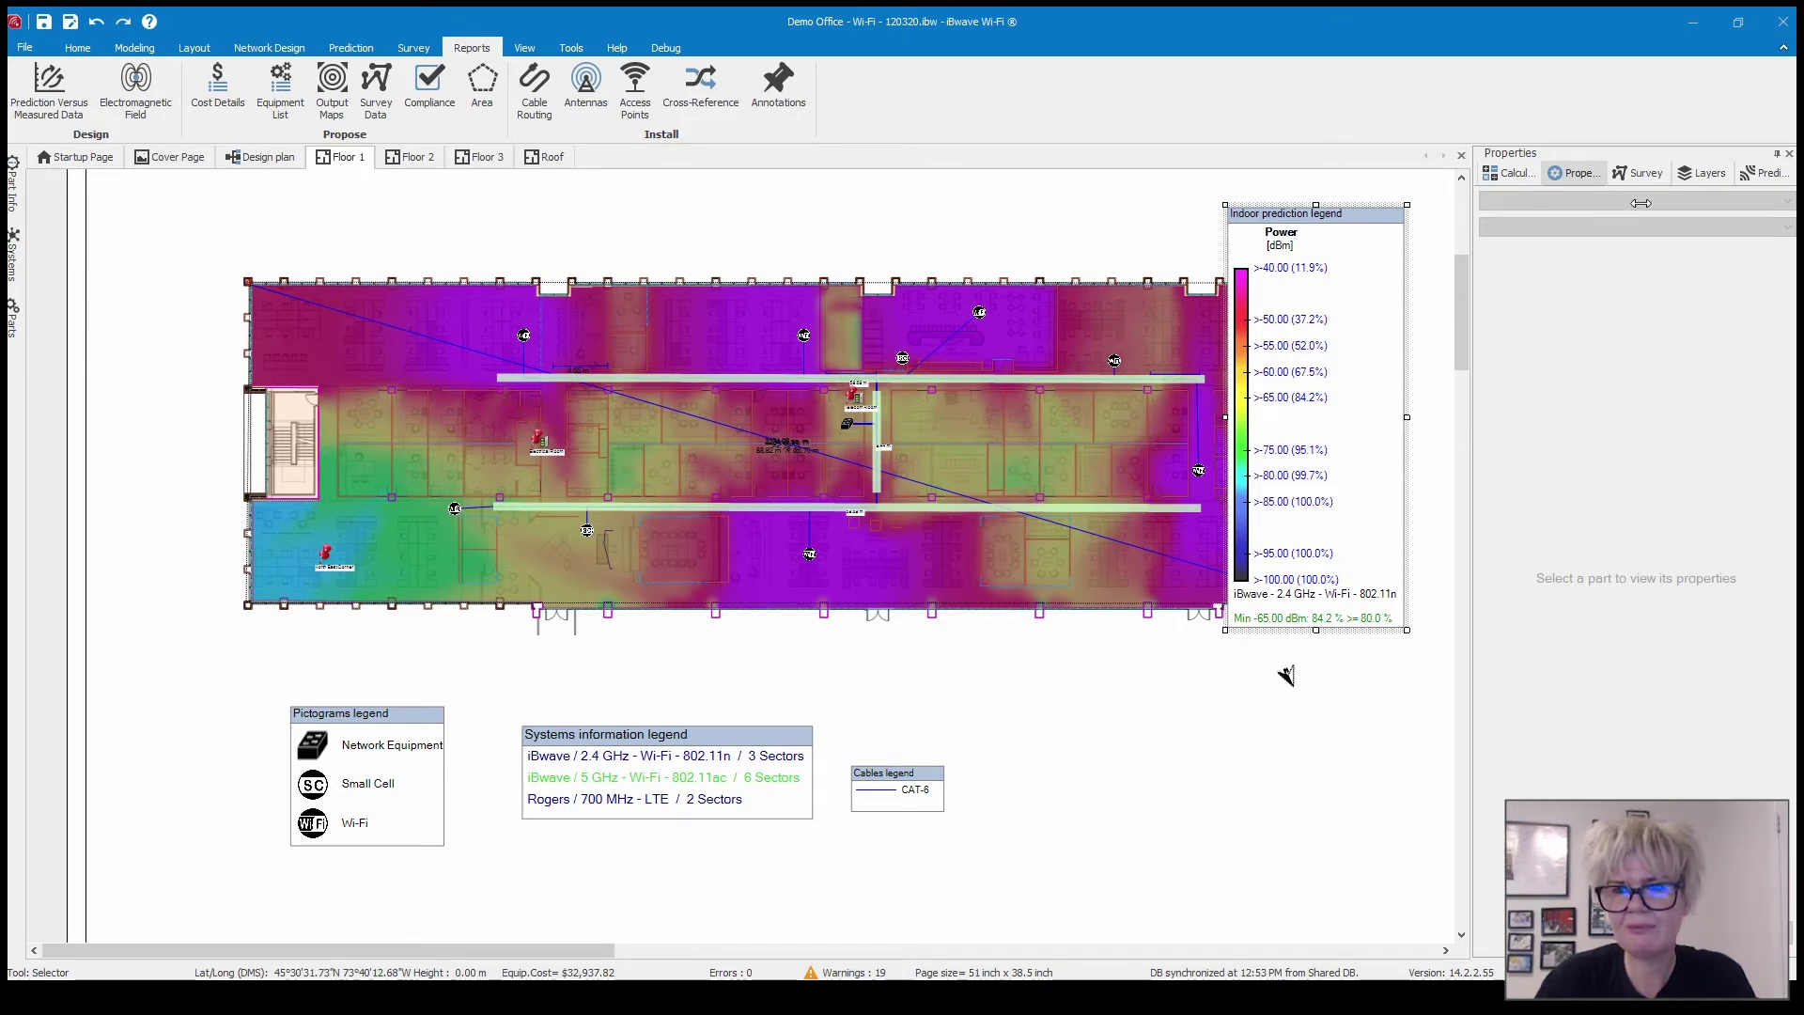
{"action": "left_click", "coordinate": [1761, 173]}
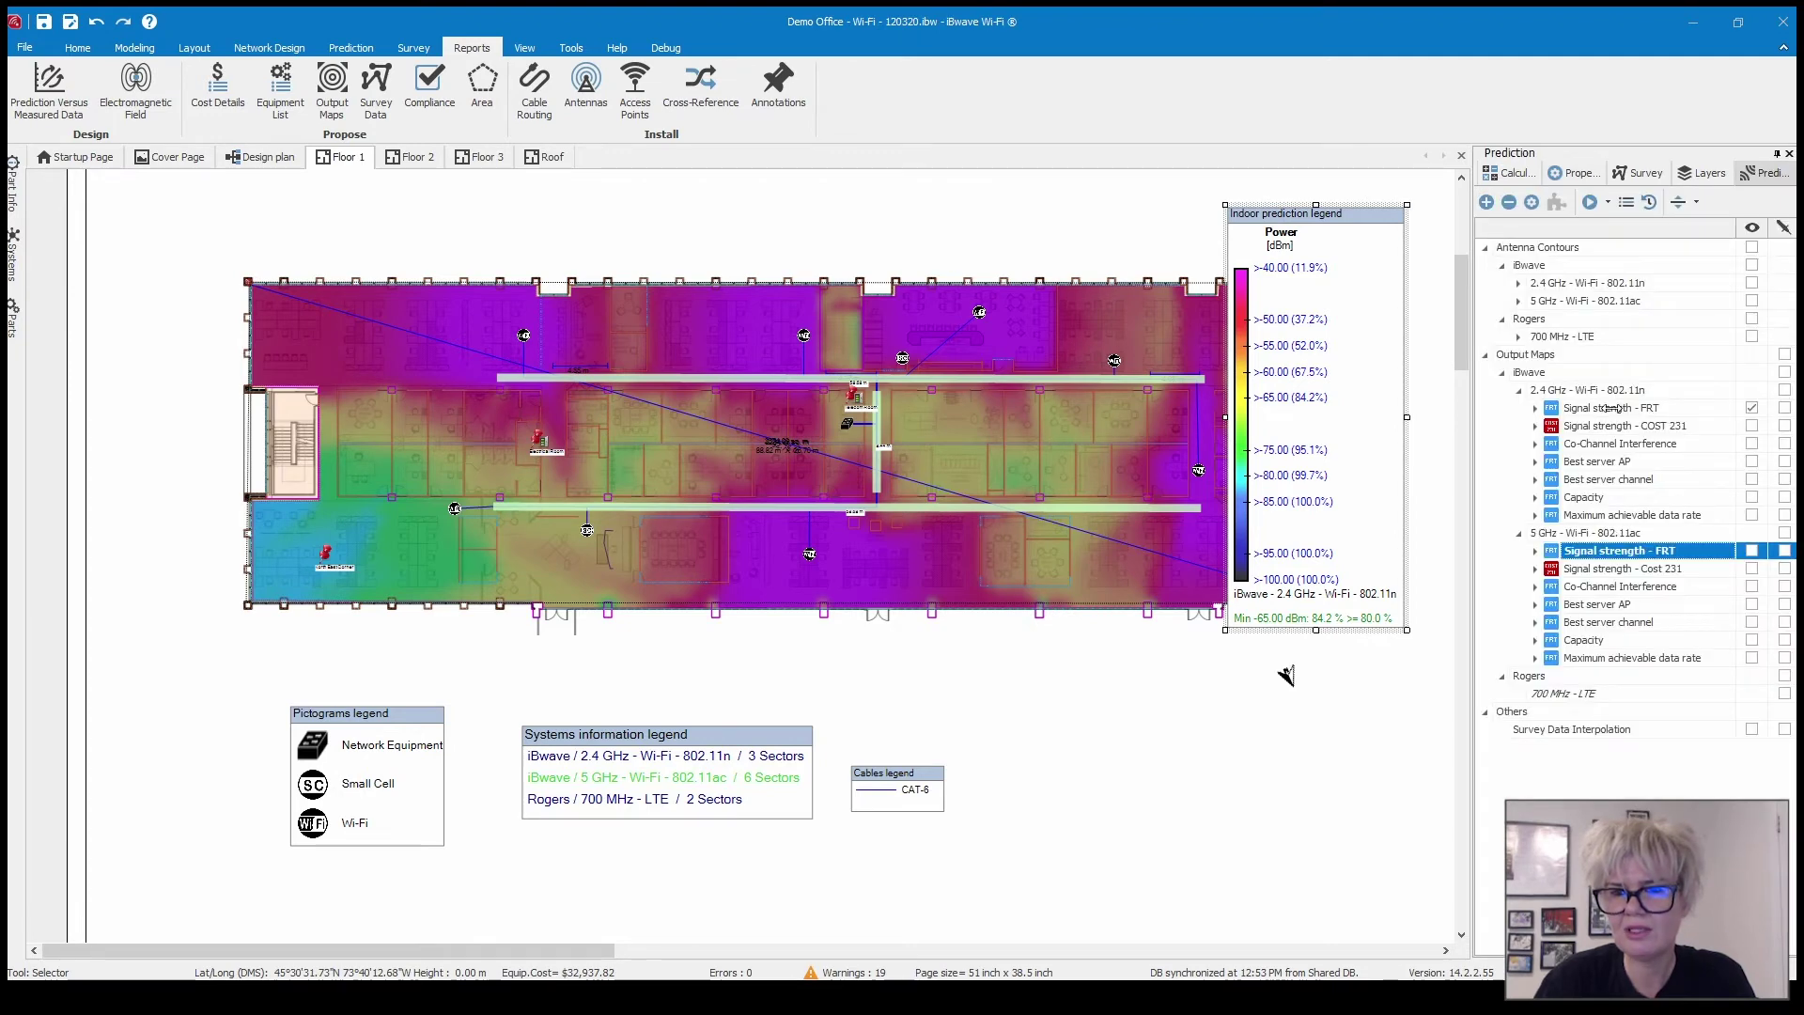
{"action": "left_click", "coordinate": [1610, 407]}
Review the 2.4 GHz Signal strength - FRT map's compliance criteria: Min -65 dBm at 80%
{"action": "double_click", "coordinate": [1610, 407]}
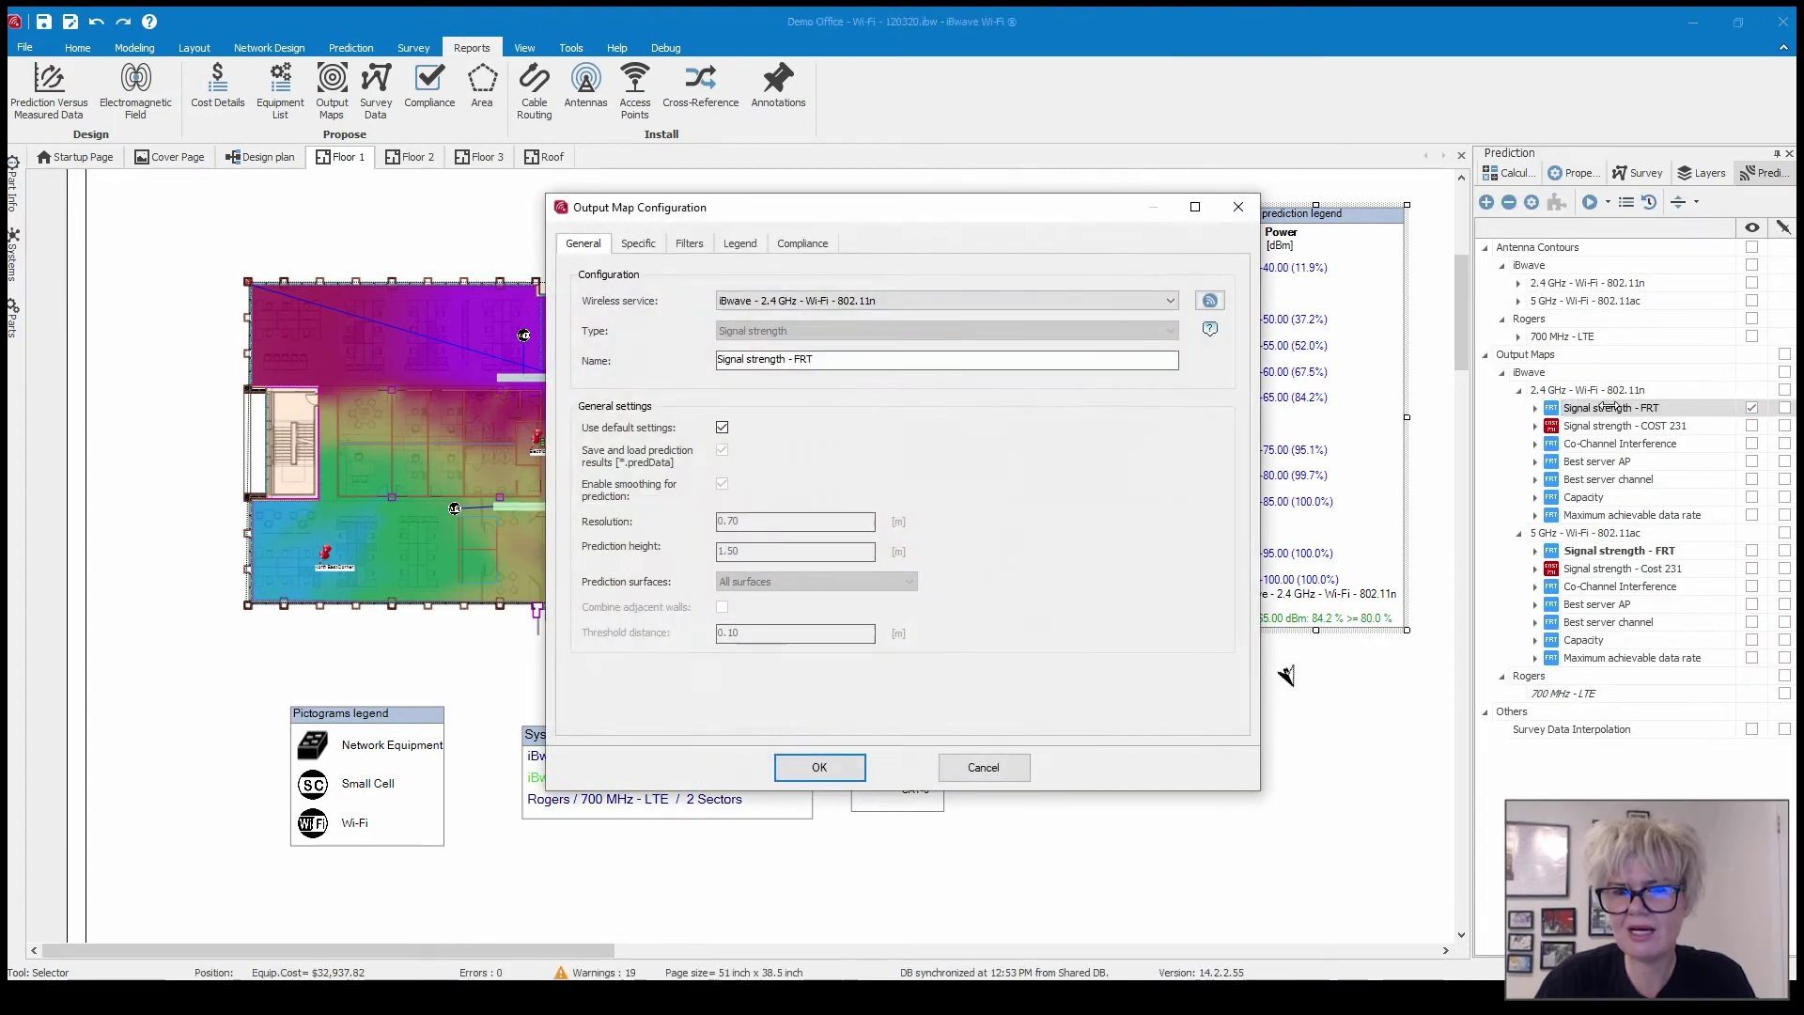
{"action": "left_click", "coordinate": [803, 244]}
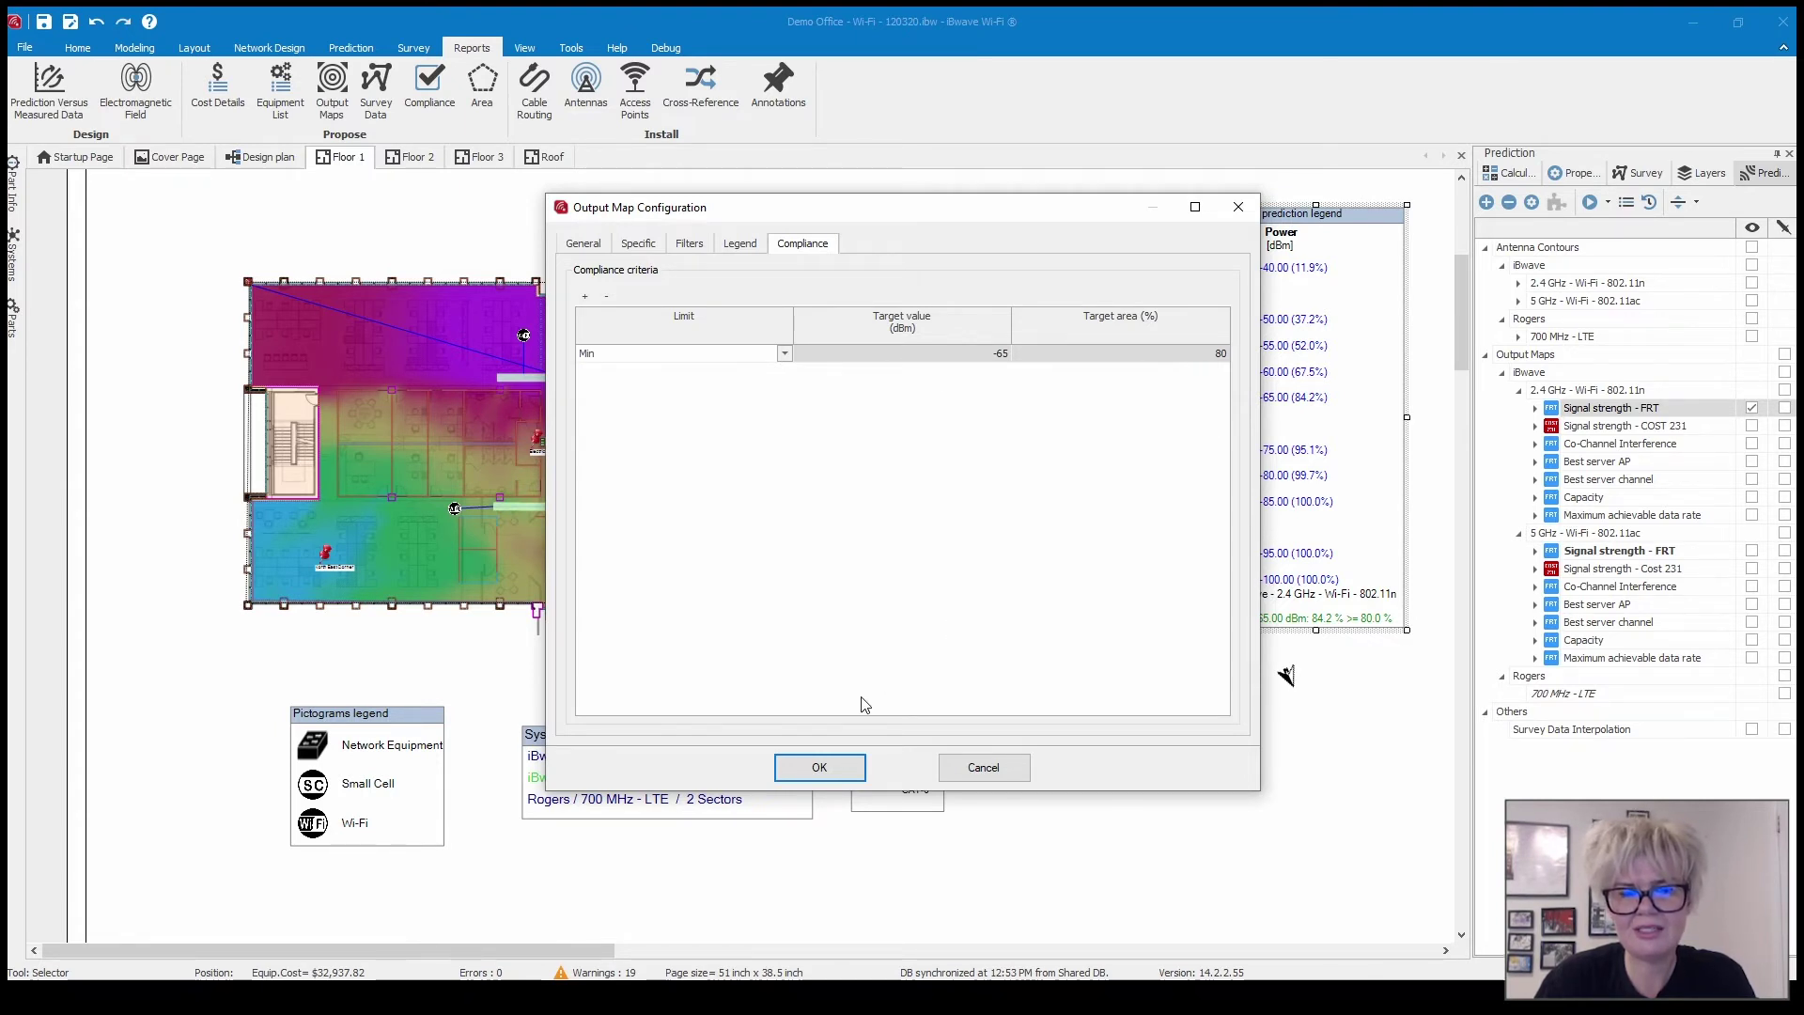
{"action": "left_click", "coordinate": [820, 767]}
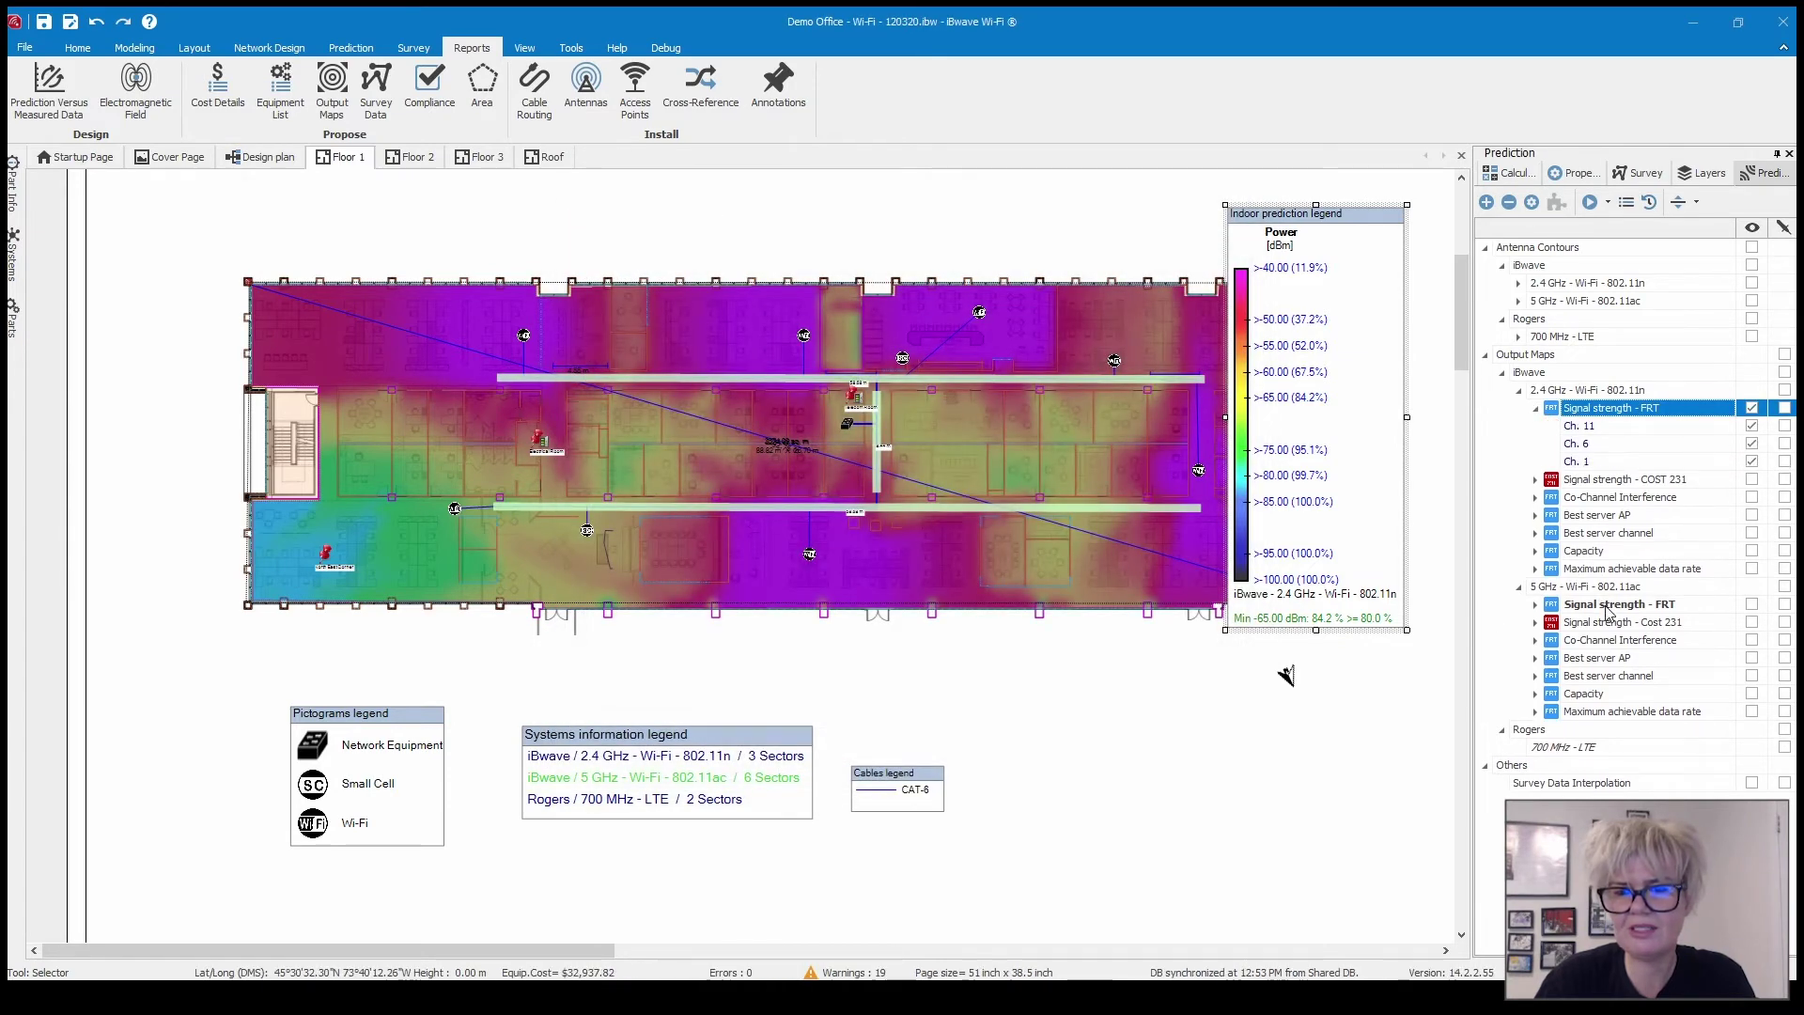
Review the 5 GHz Signal strength - FRT map's compliance criteria: Min -65 dBm at 80%
{"action": "left_click", "coordinate": [1607, 610]}
{"action": "double_click", "coordinate": [1606, 610]}
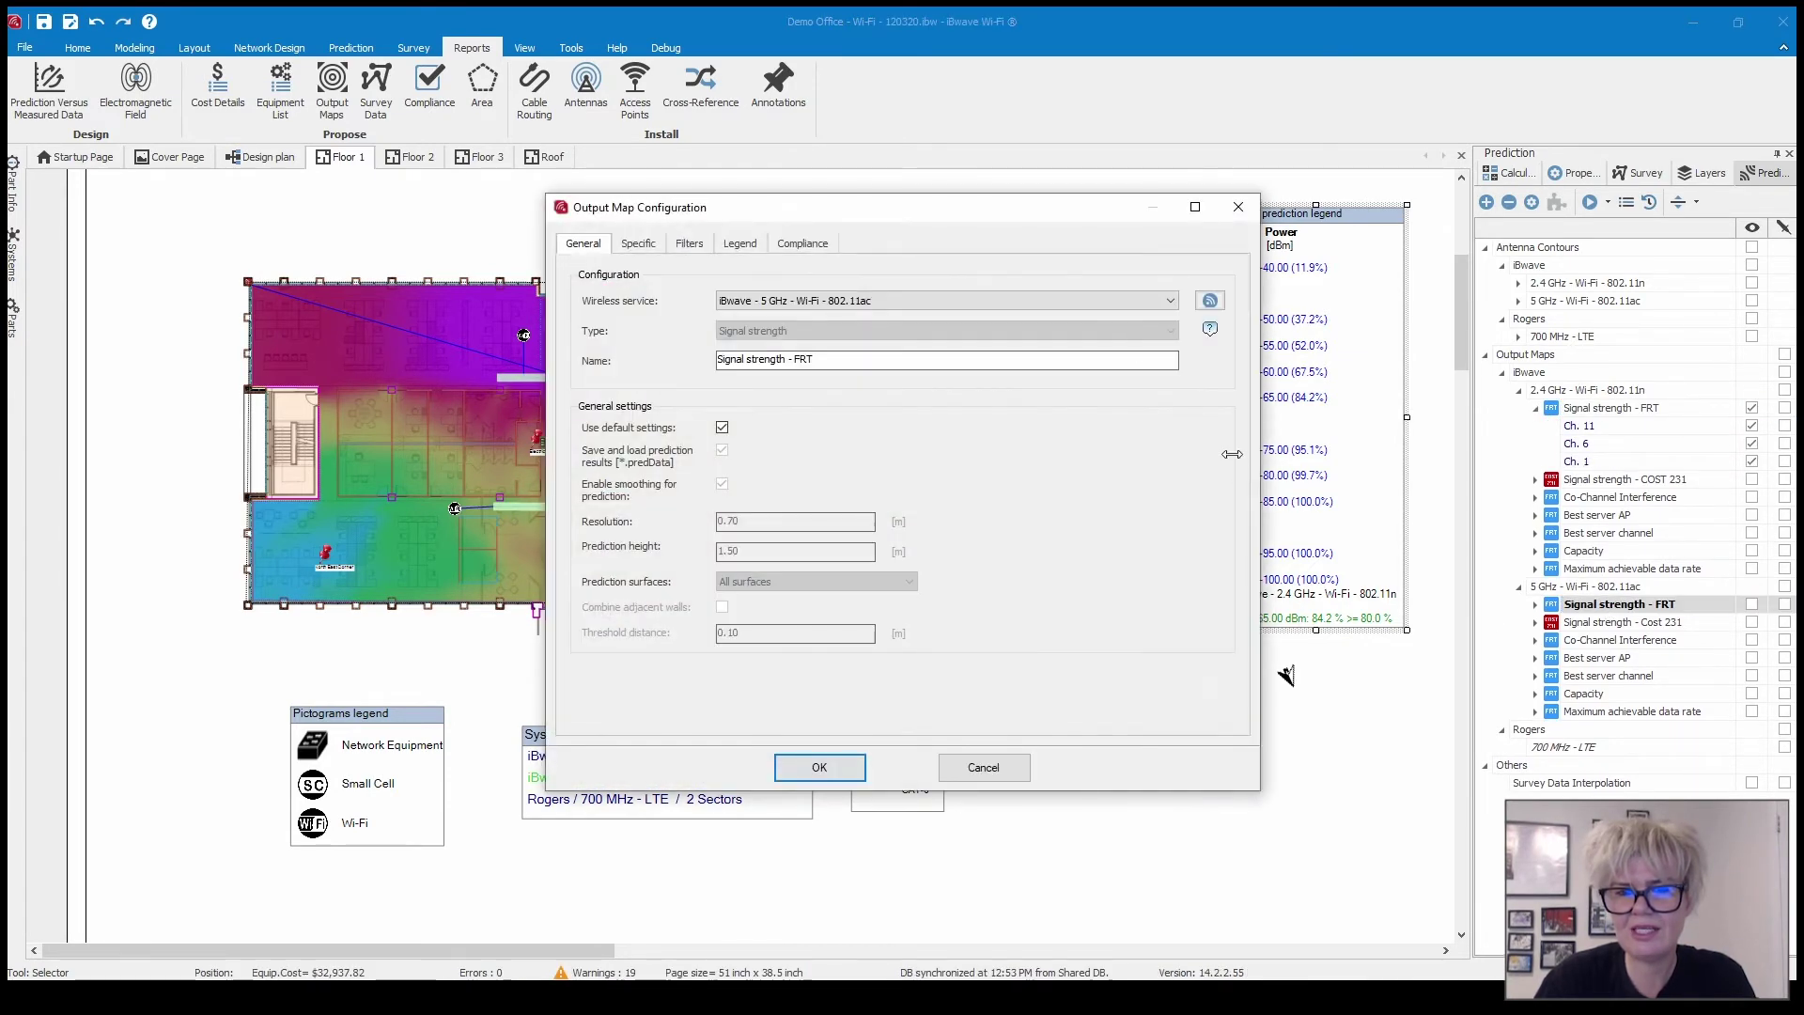
{"action": "left_click", "coordinate": [817, 243]}
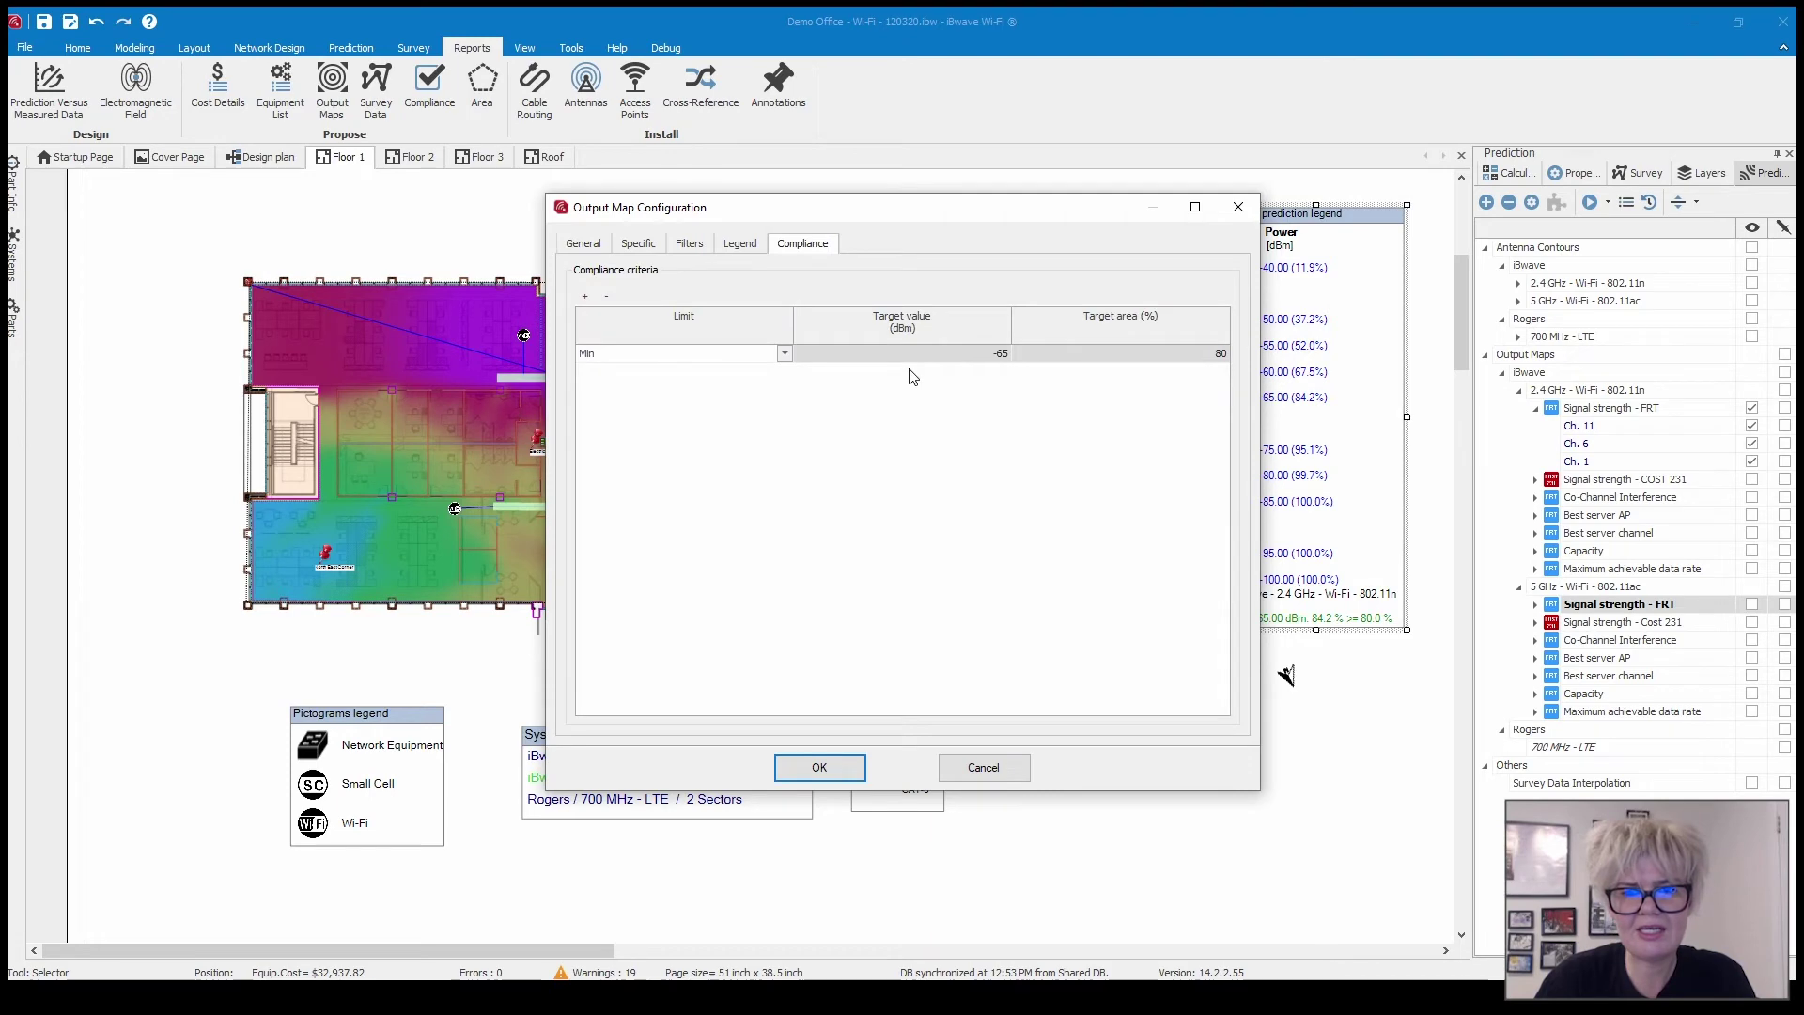
{"action": "left_click", "coordinate": [827, 769]}
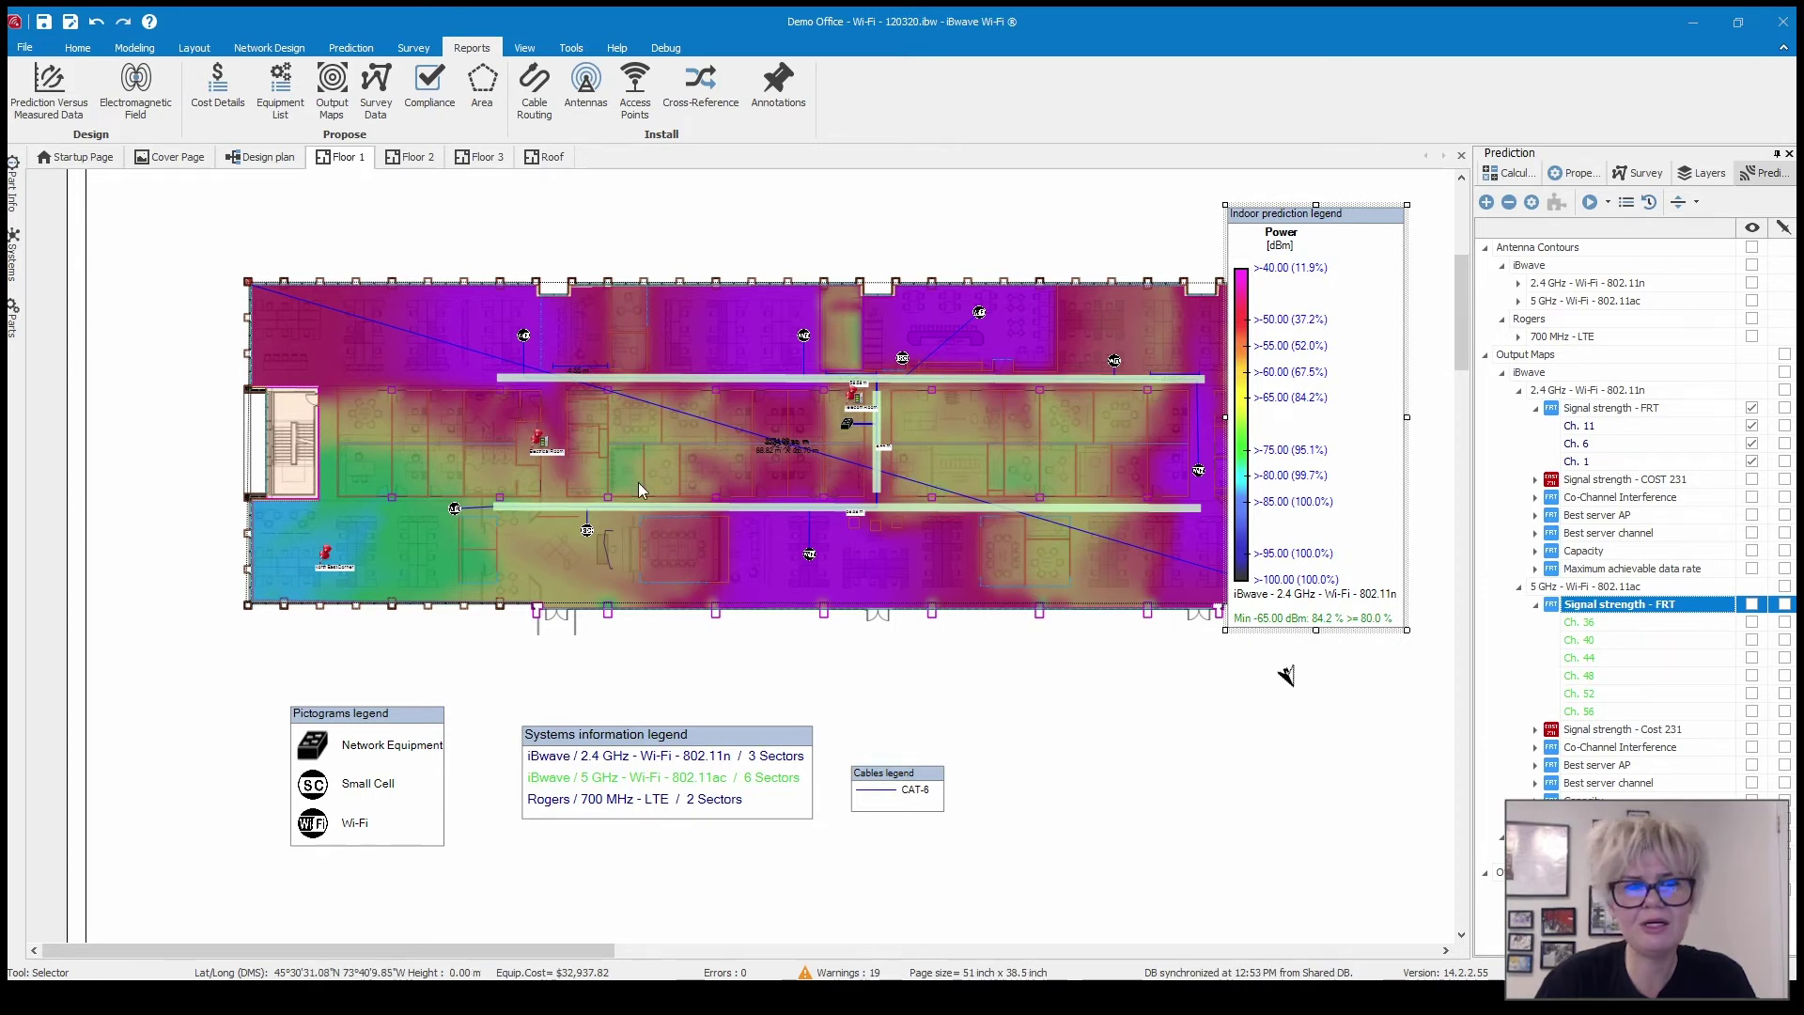
Generate a Compliance Report using the Output Maps compliance settings
{"action": "left_click", "coordinate": [467, 221]}
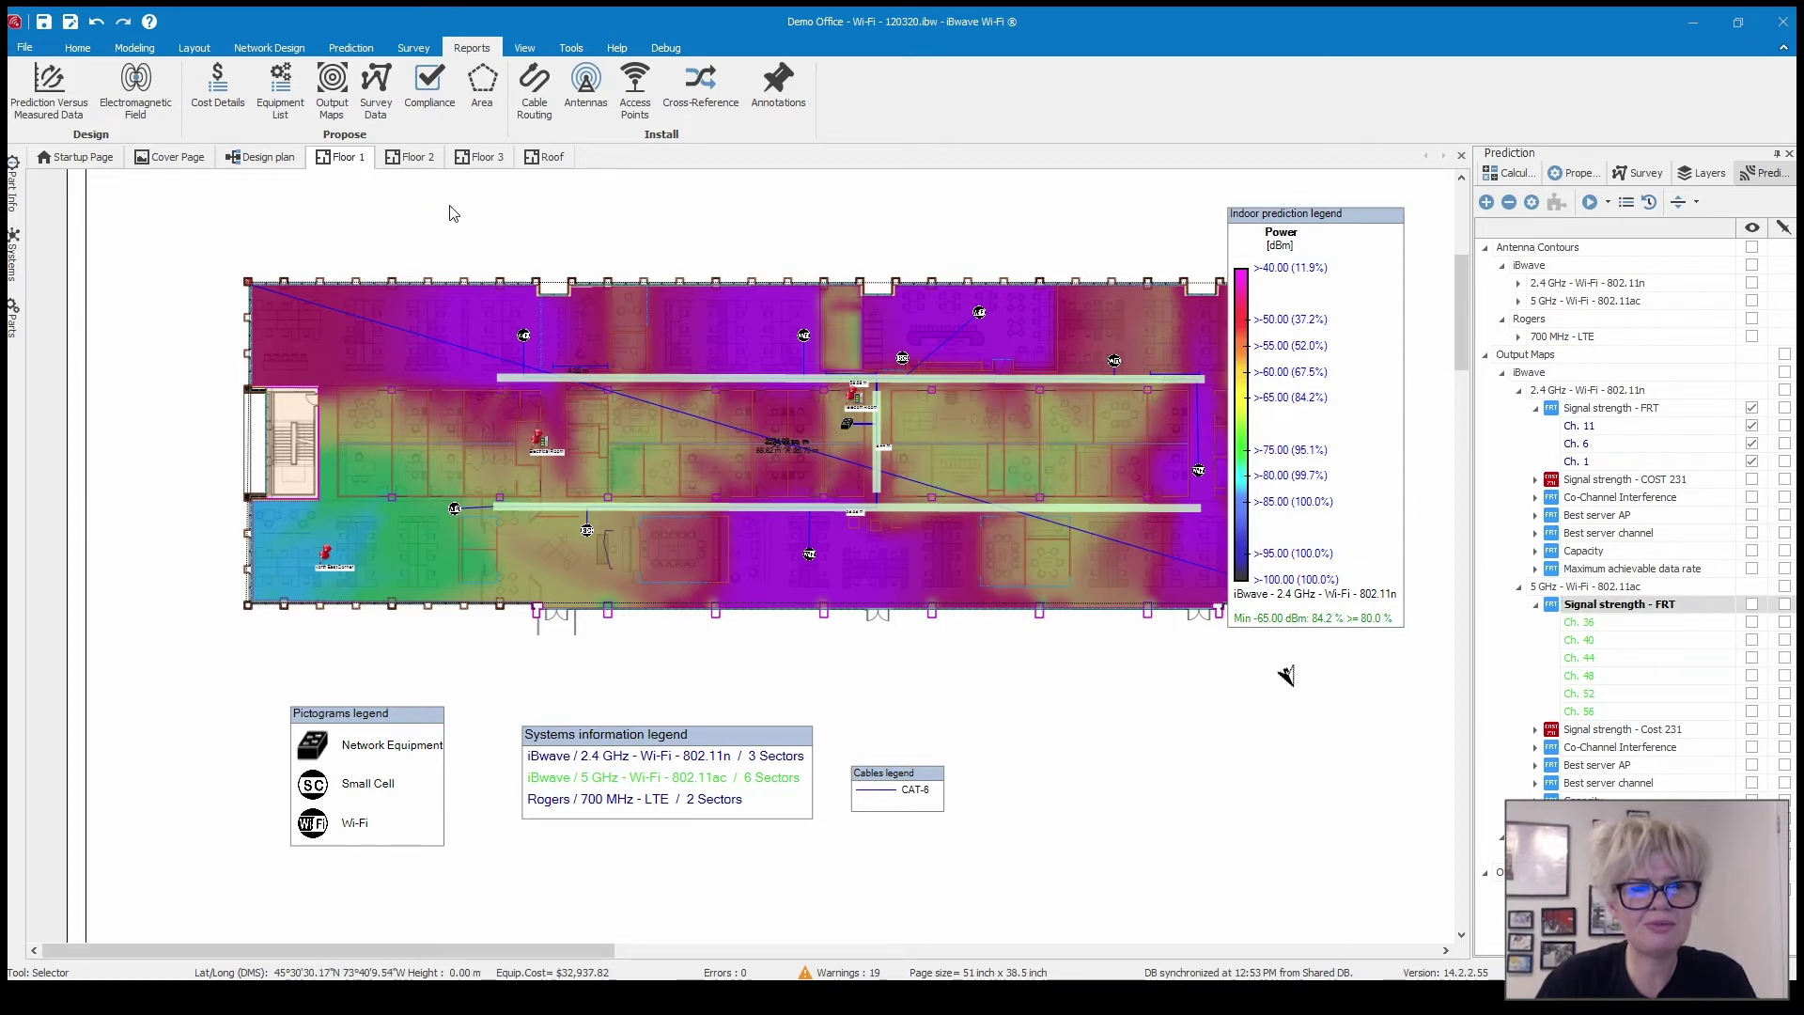
{"action": "left_click", "coordinate": [430, 89]}
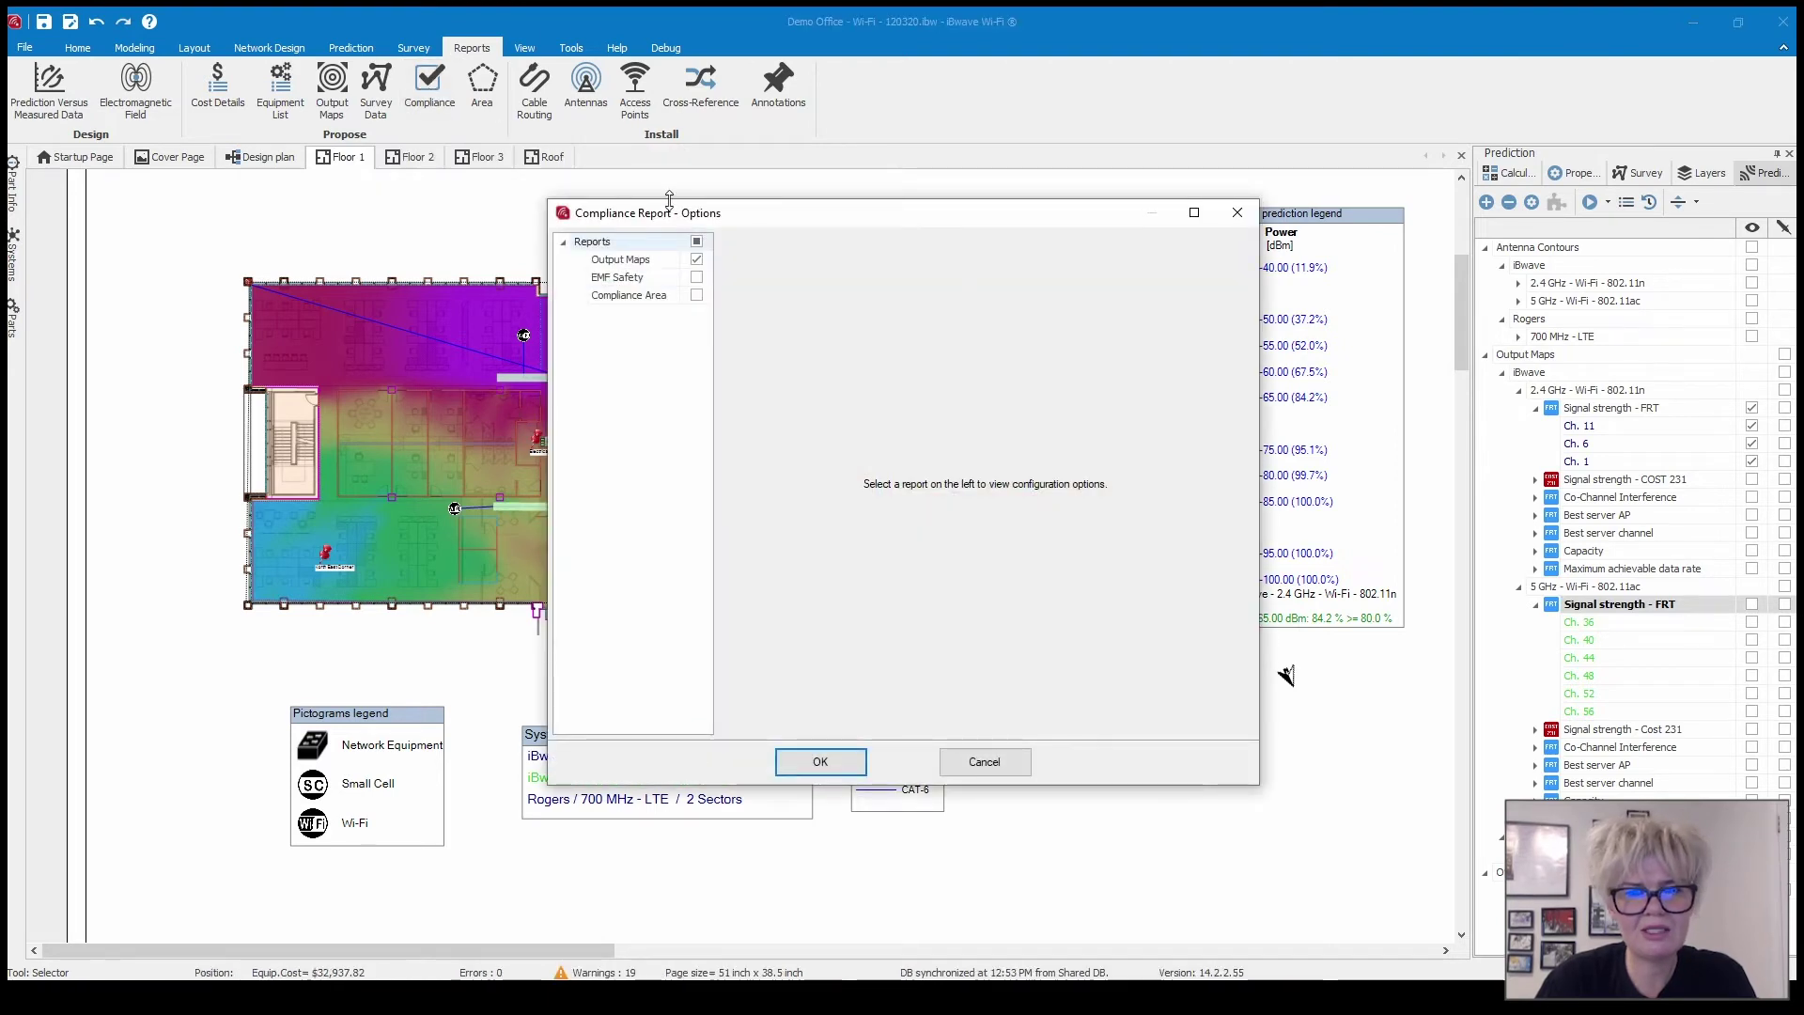
{"action": "left_click", "coordinate": [691, 260]}
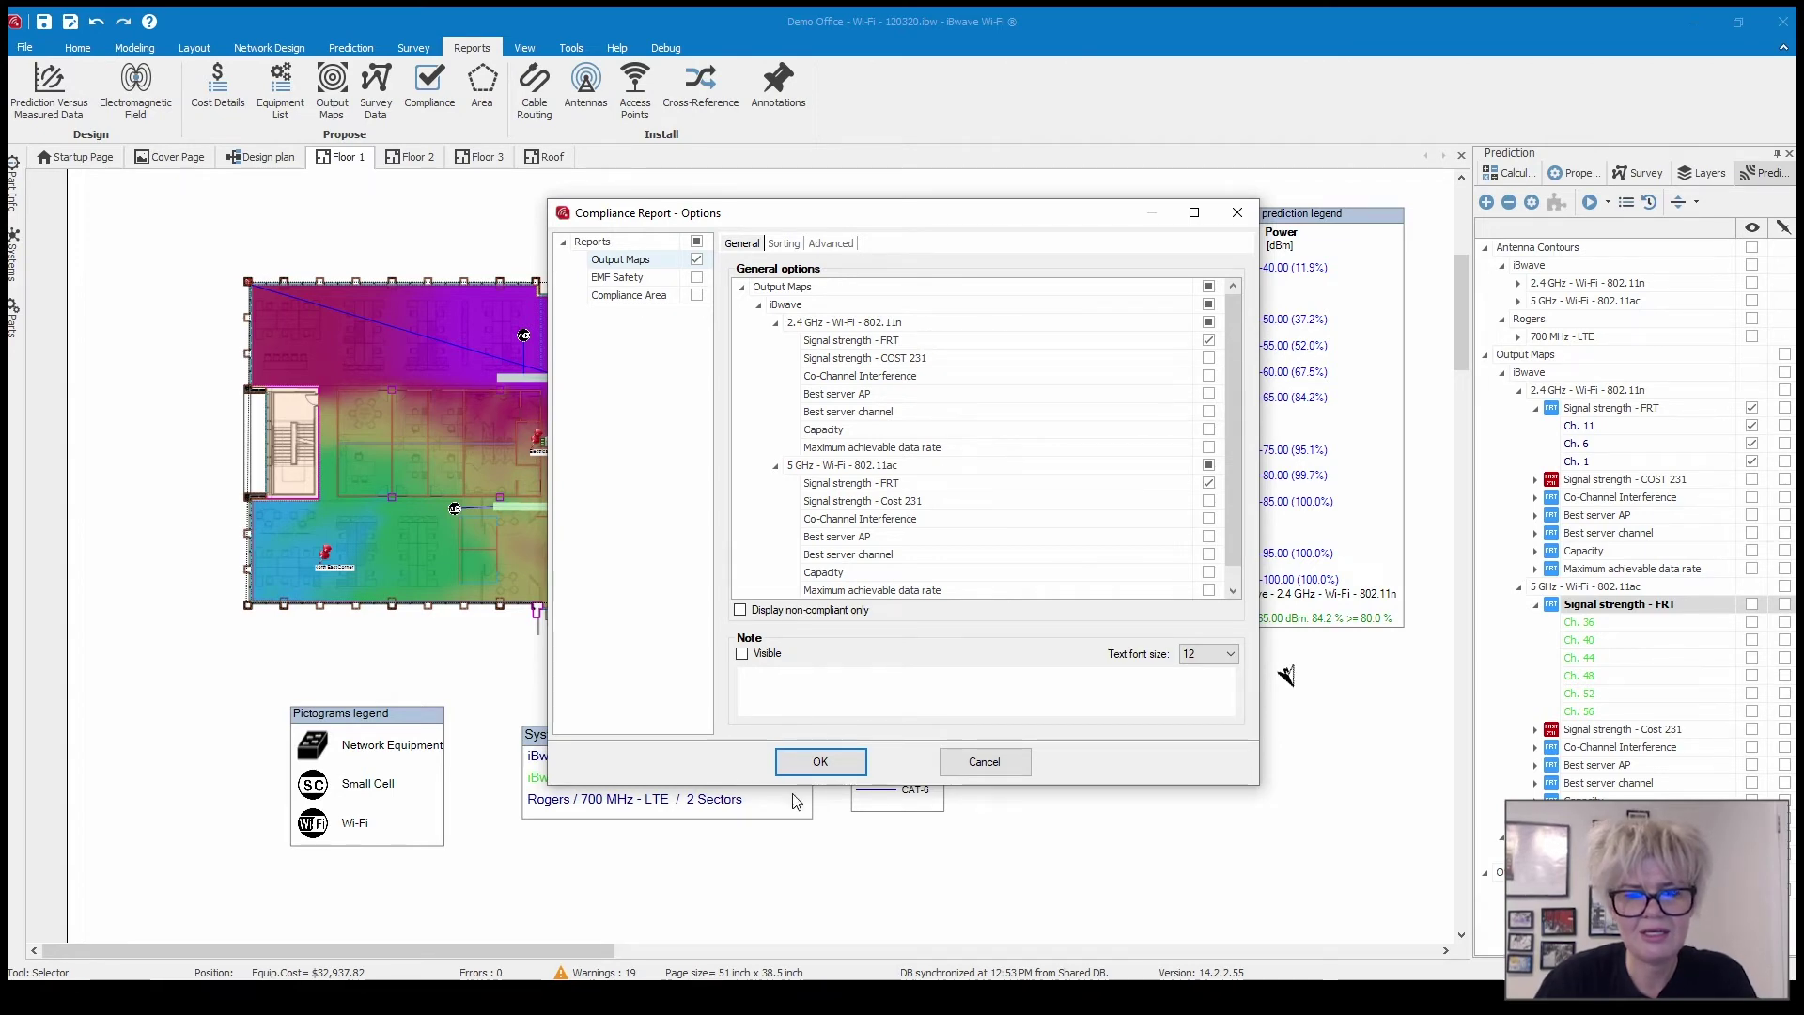
{"action": "left_click", "coordinate": [817, 761]}
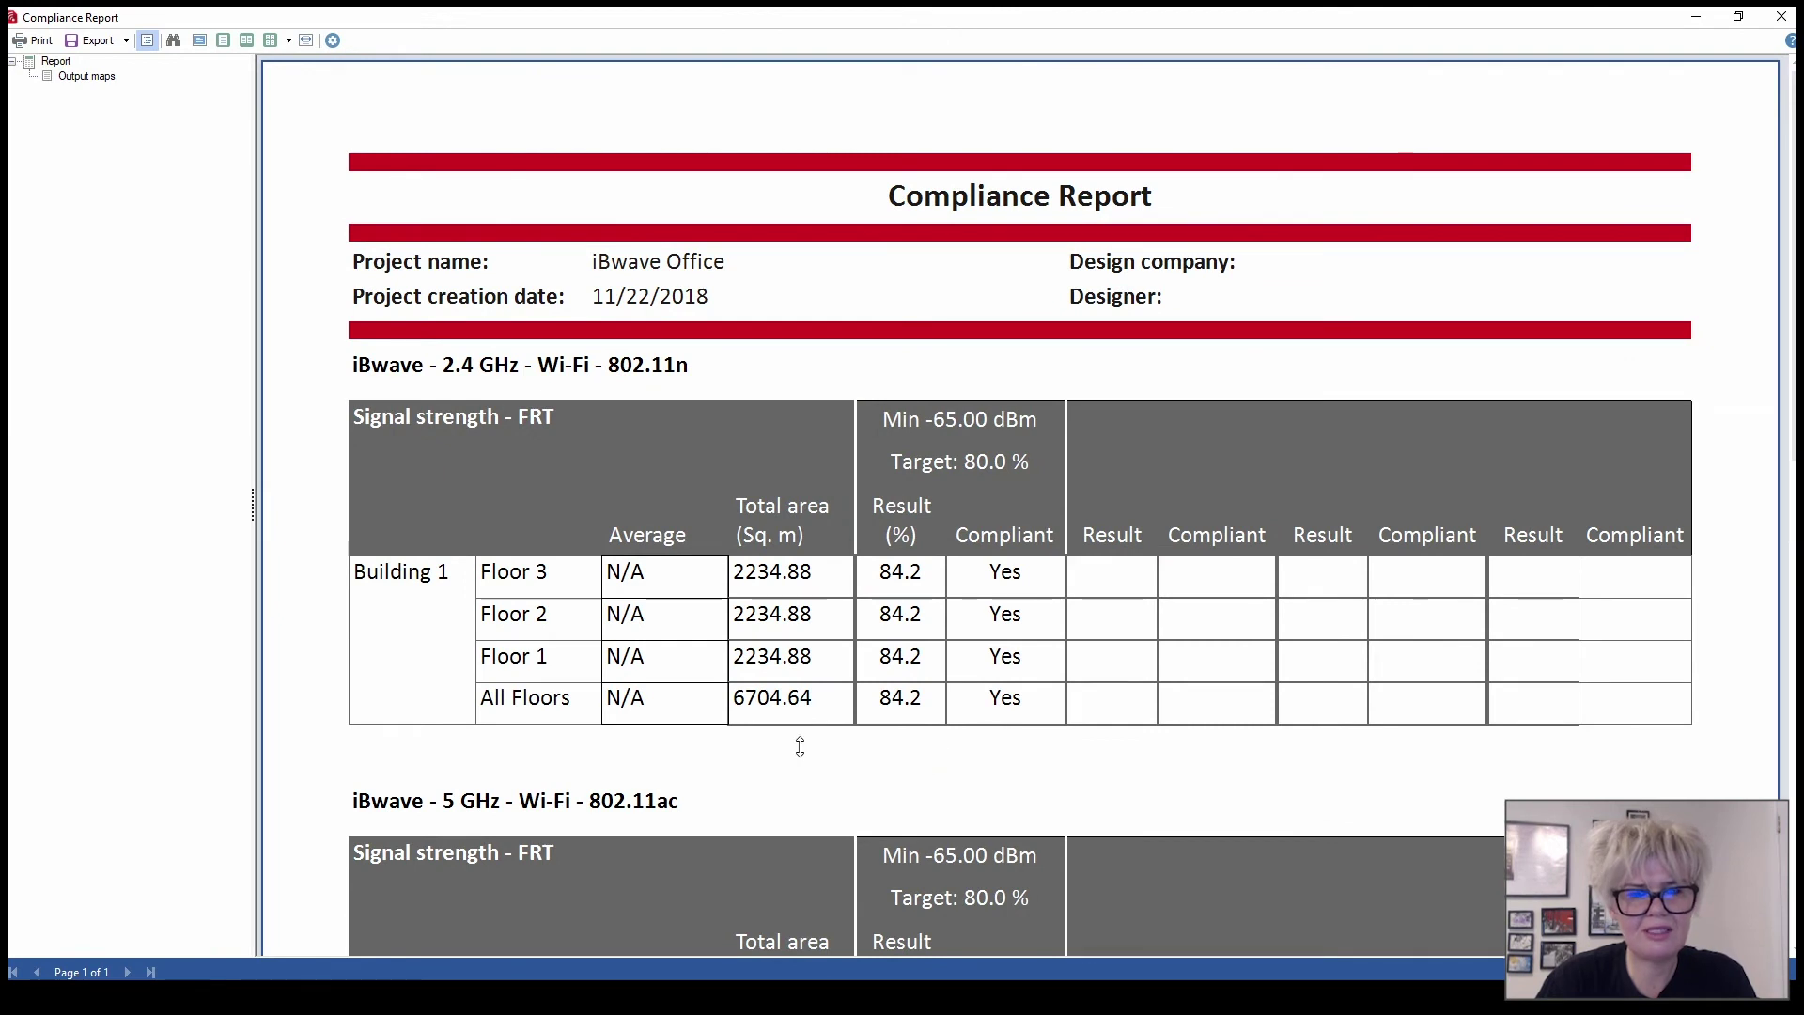
Review the results (2.4 GHz compliant at 84.2 %, 5 GHz failing at 70.8–74.7 %), then close the report
{"action": "scroll", "coordinate": [800, 747], "scroll_direction": "down", "scroll_amount": 1}
{"action": "scroll", "coordinate": [799, 747], "scroll_direction": "up", "scroll_amount": 1}
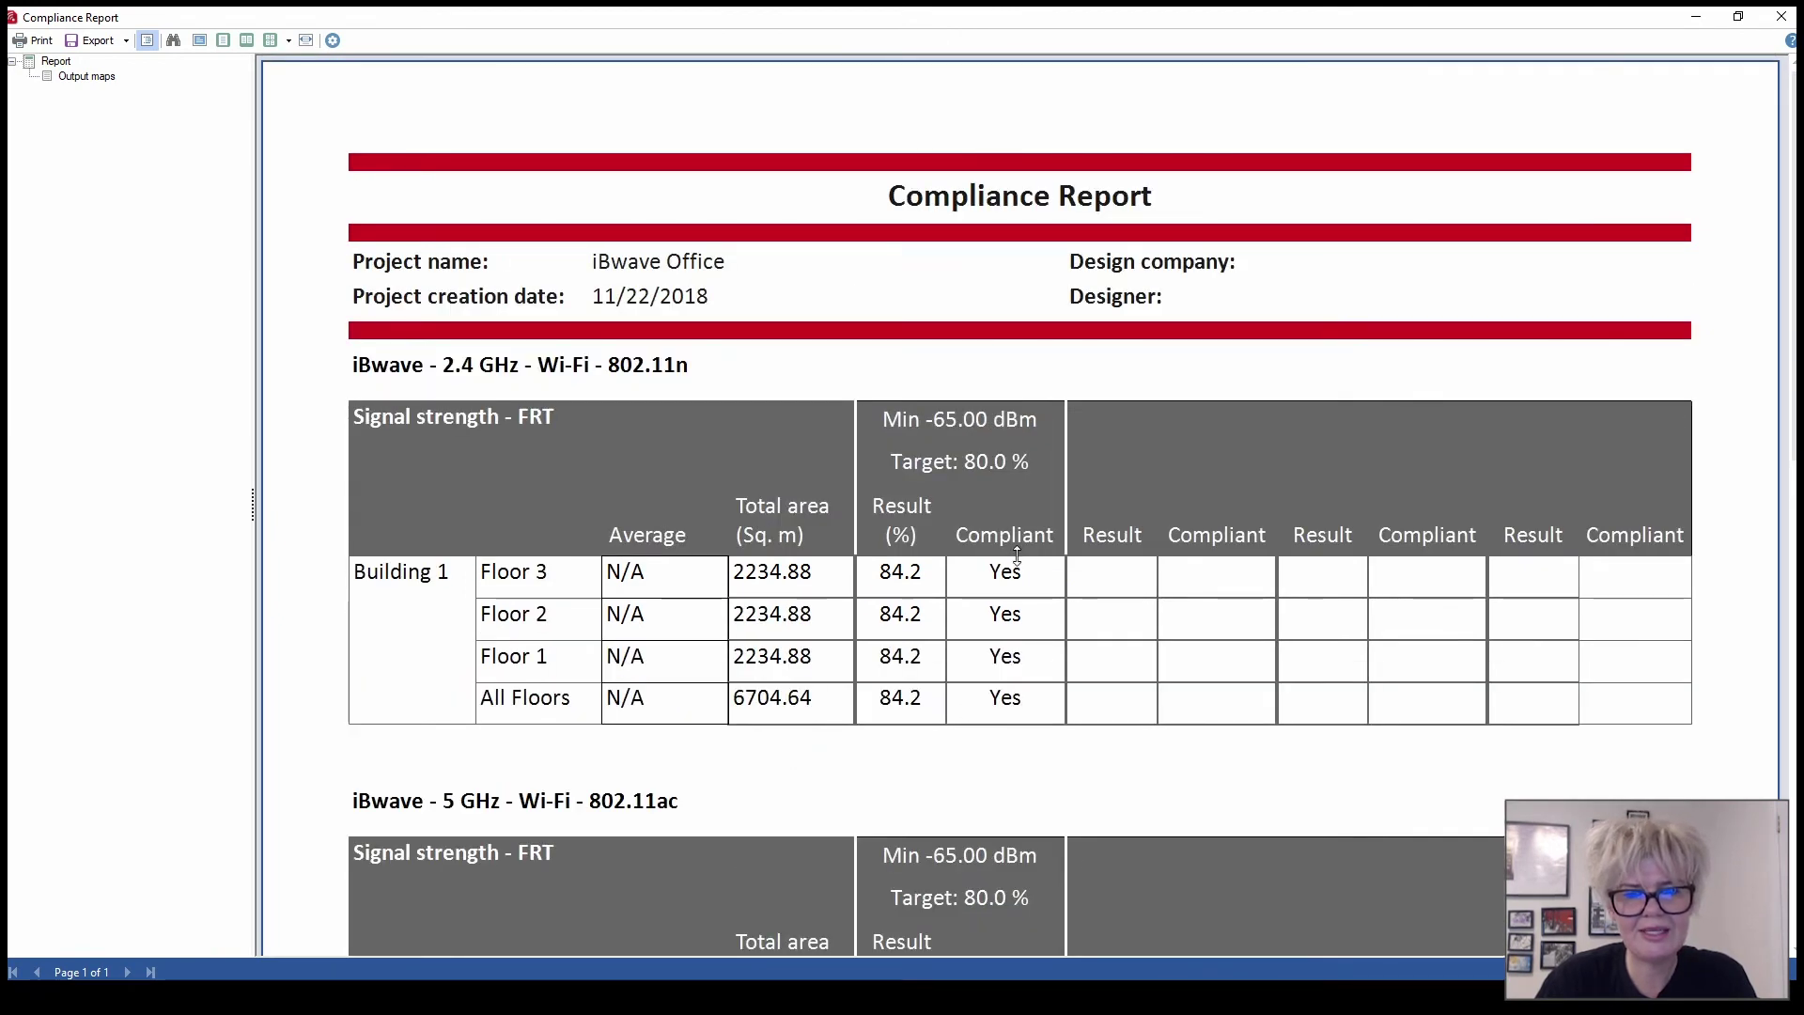
{"action": "scroll", "coordinate": [669, 565], "scroll_direction": "down", "scroll_amount": 1}
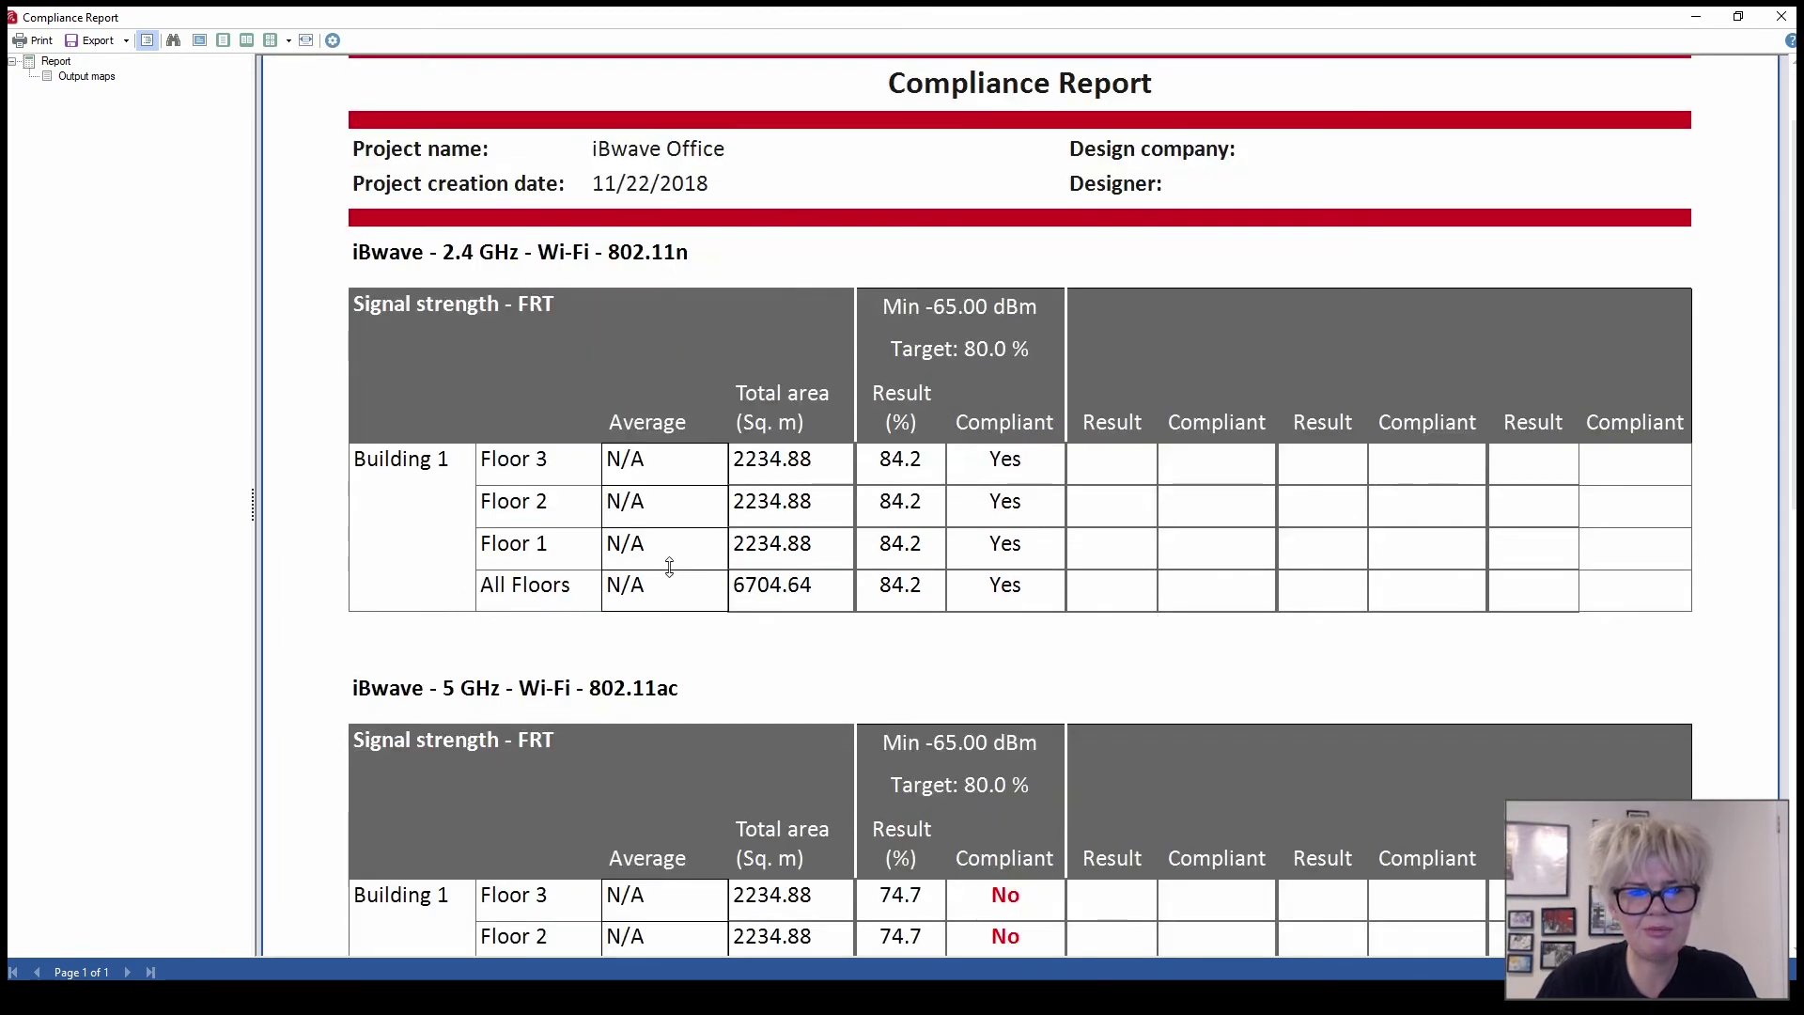
{"action": "scroll", "coordinate": [827, 552], "scroll_direction": "down", "scroll_amount": 2}
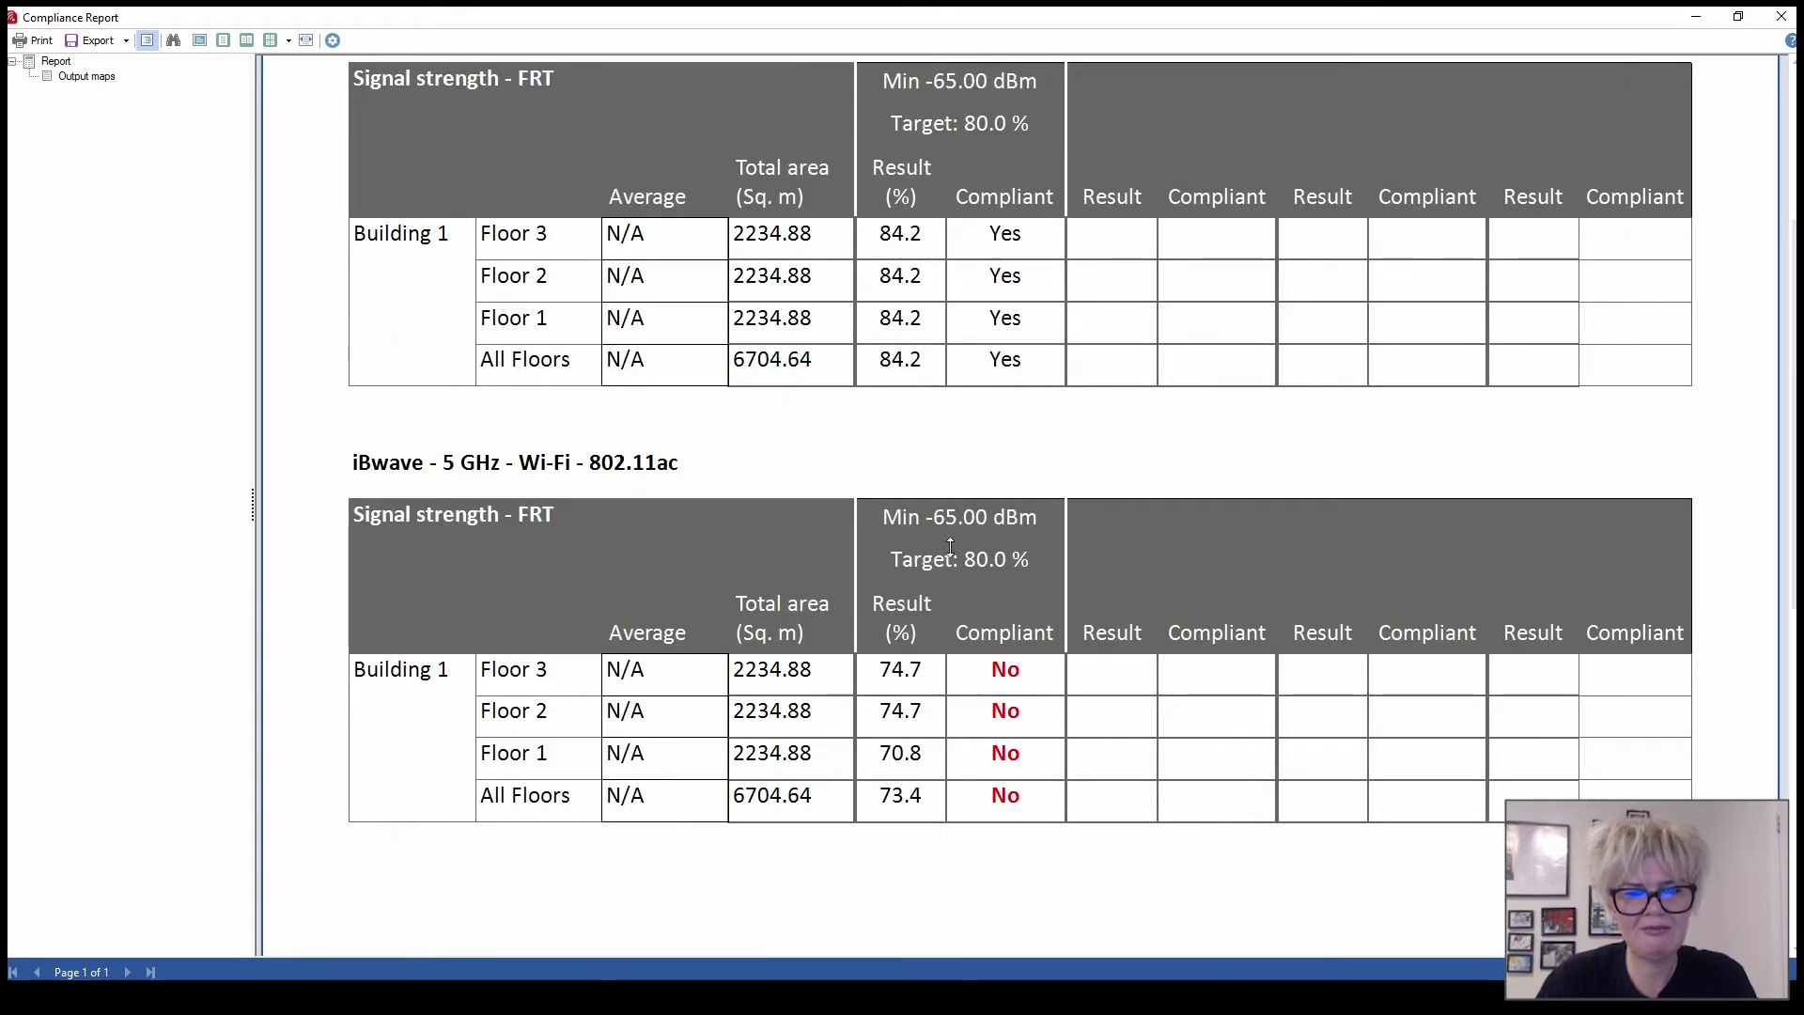
{"action": "scroll", "coordinate": [922, 575], "scroll_direction": "up", "scroll_amount": 3}
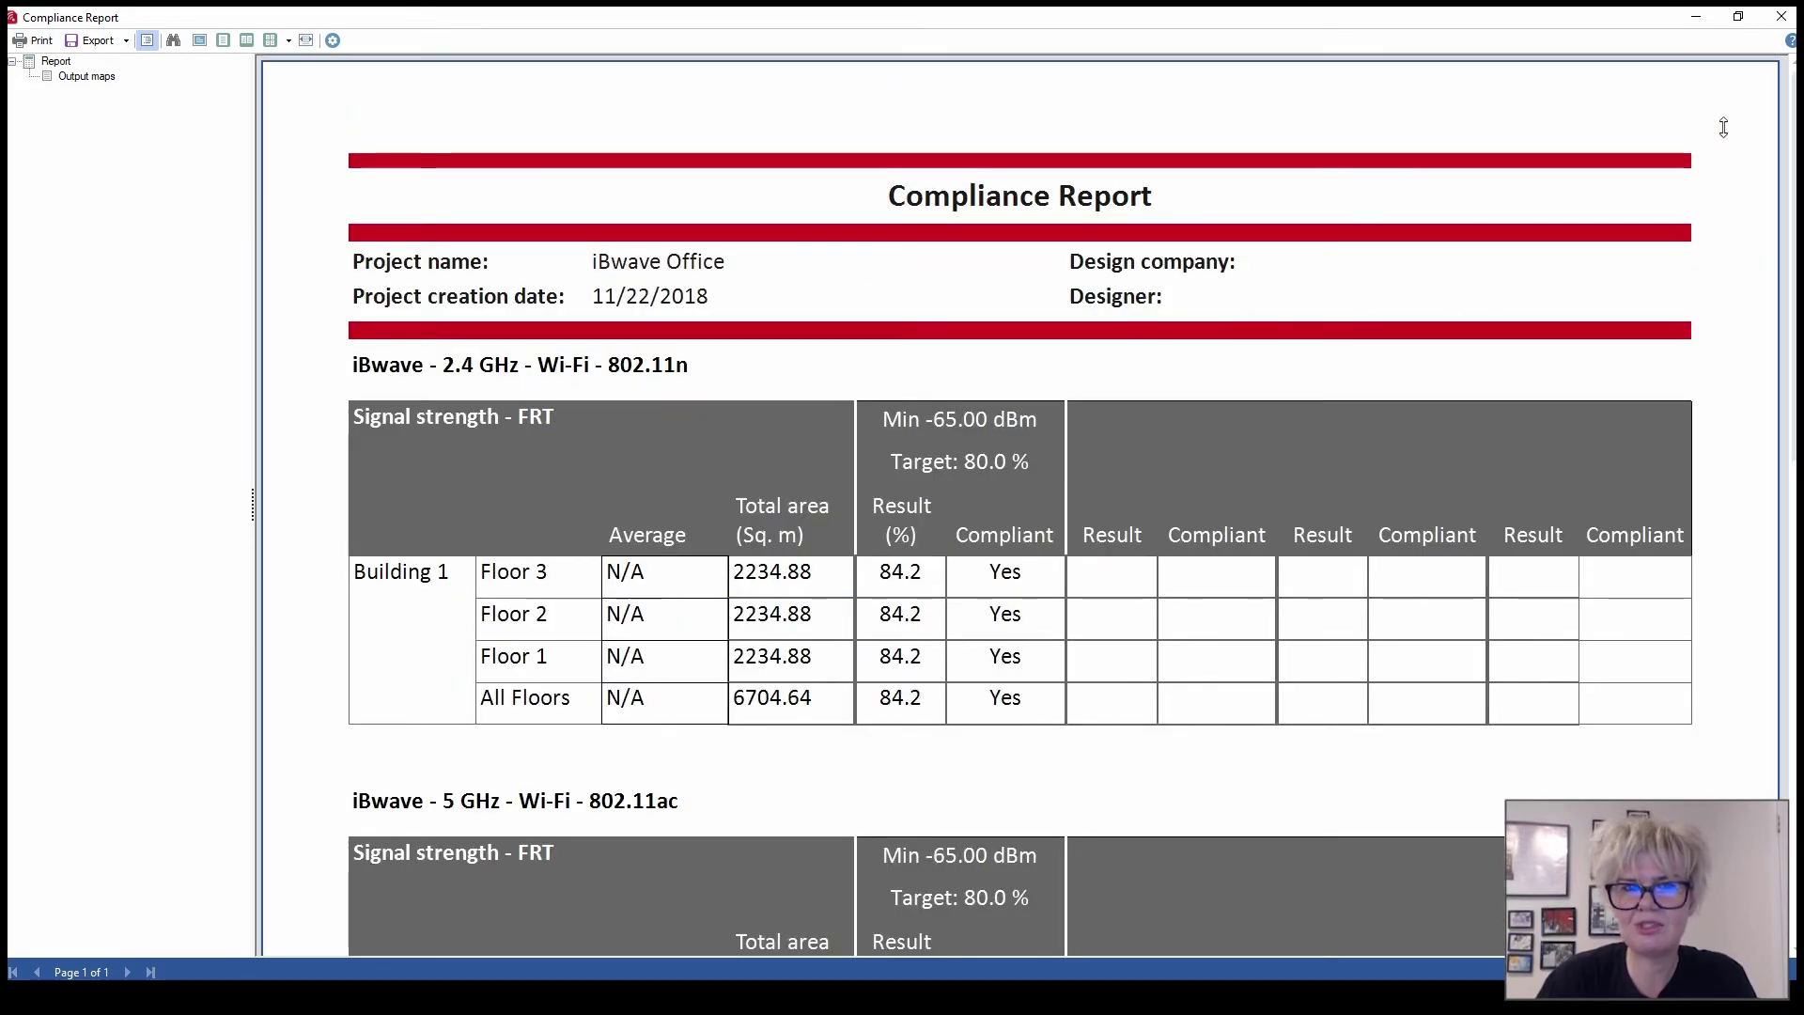
{"action": "left_click", "coordinate": [1778, 17]}
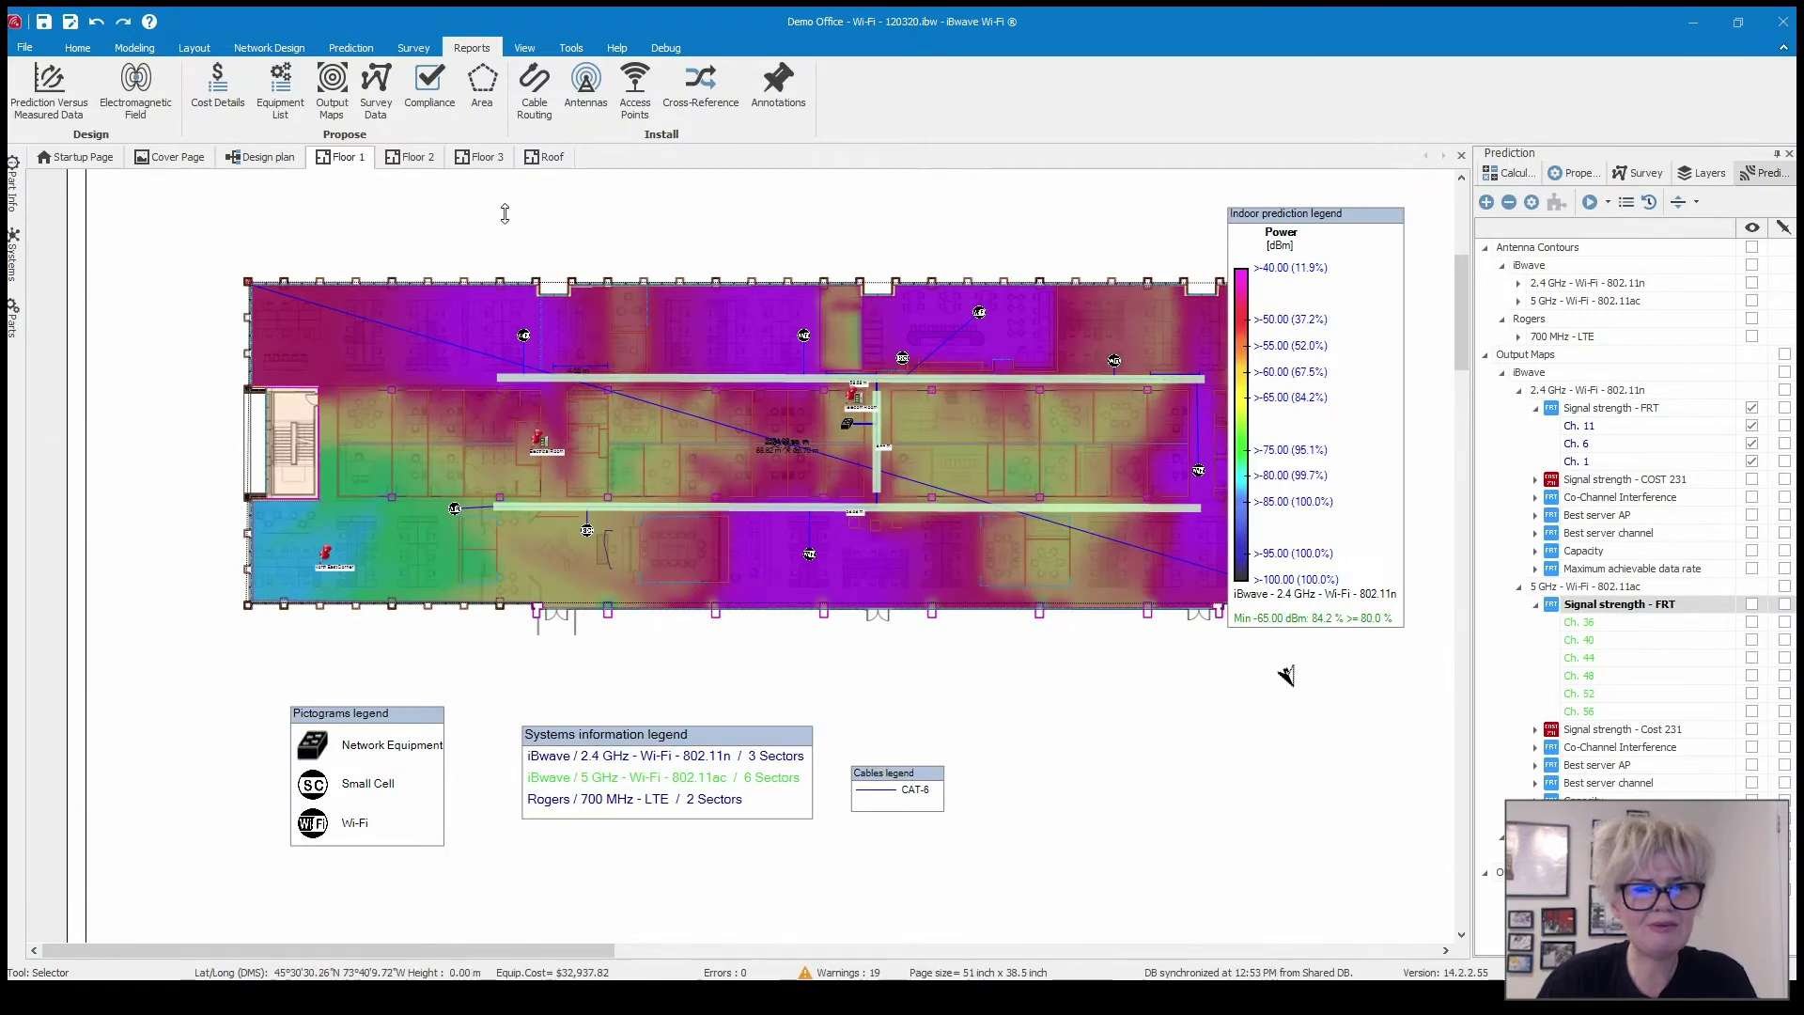
{"action": "left_click", "coordinate": [482, 89]}
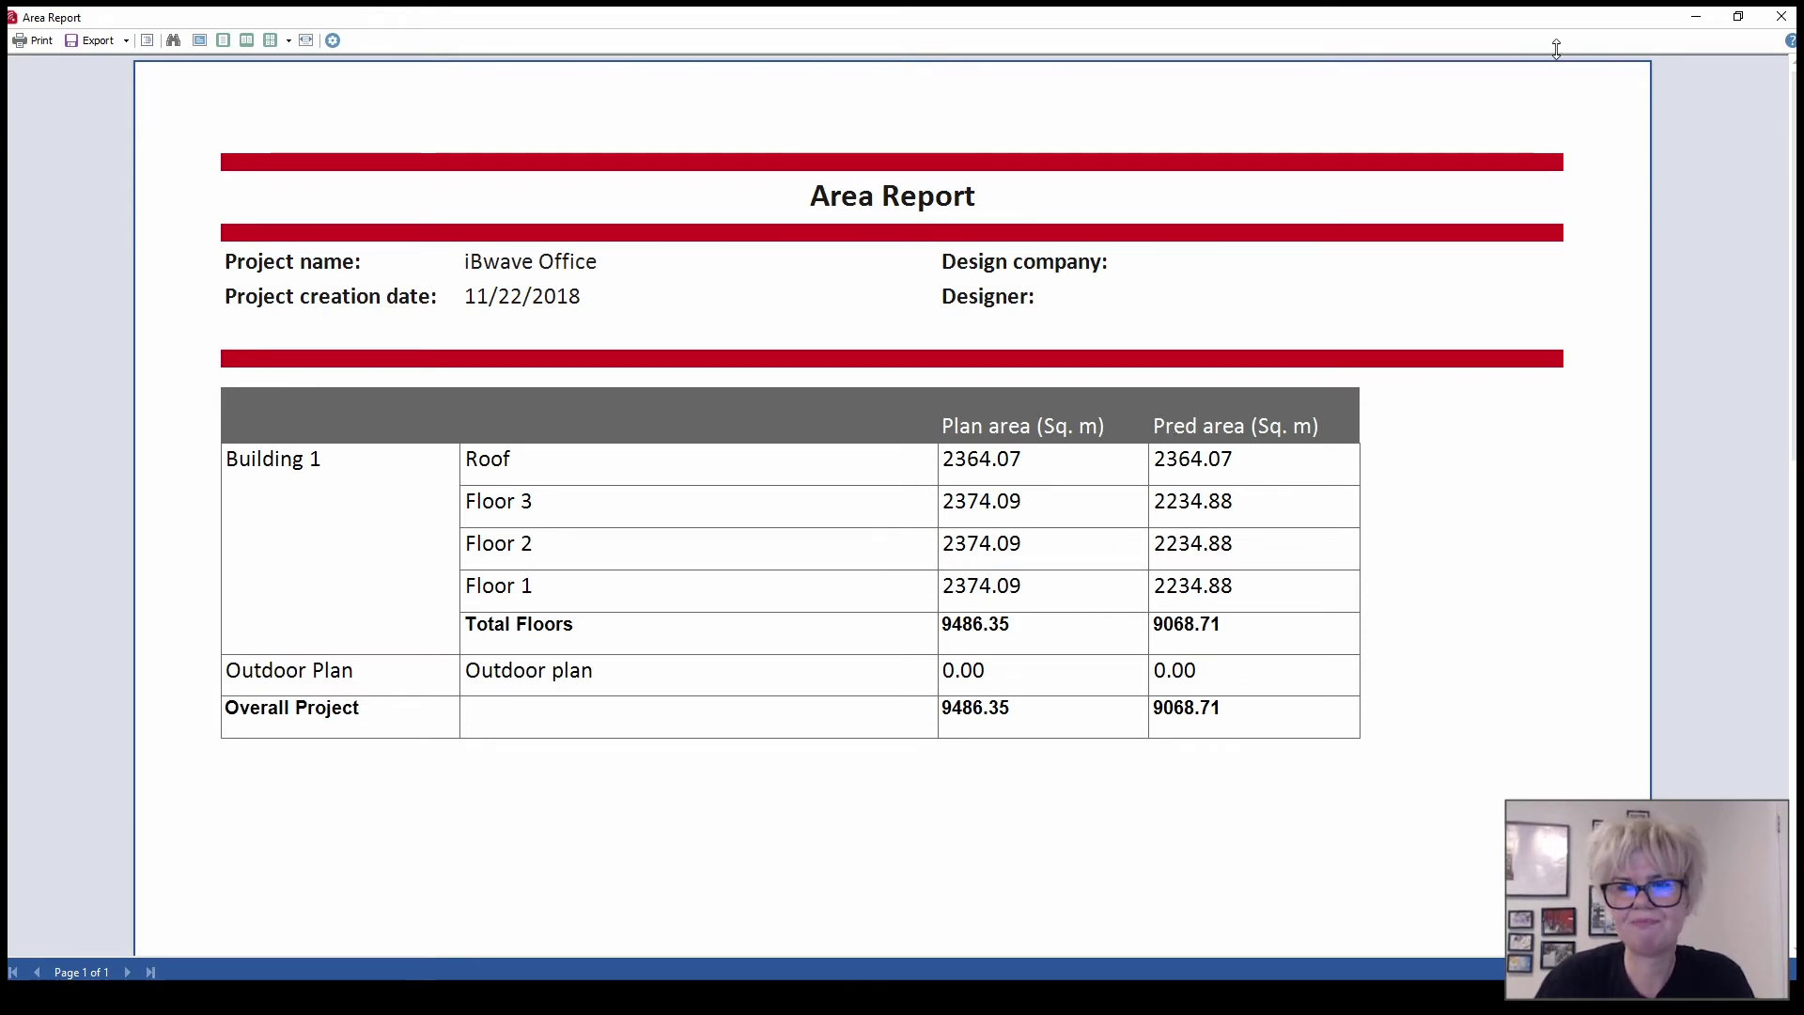
{"action": "left_click", "coordinate": [1780, 16]}
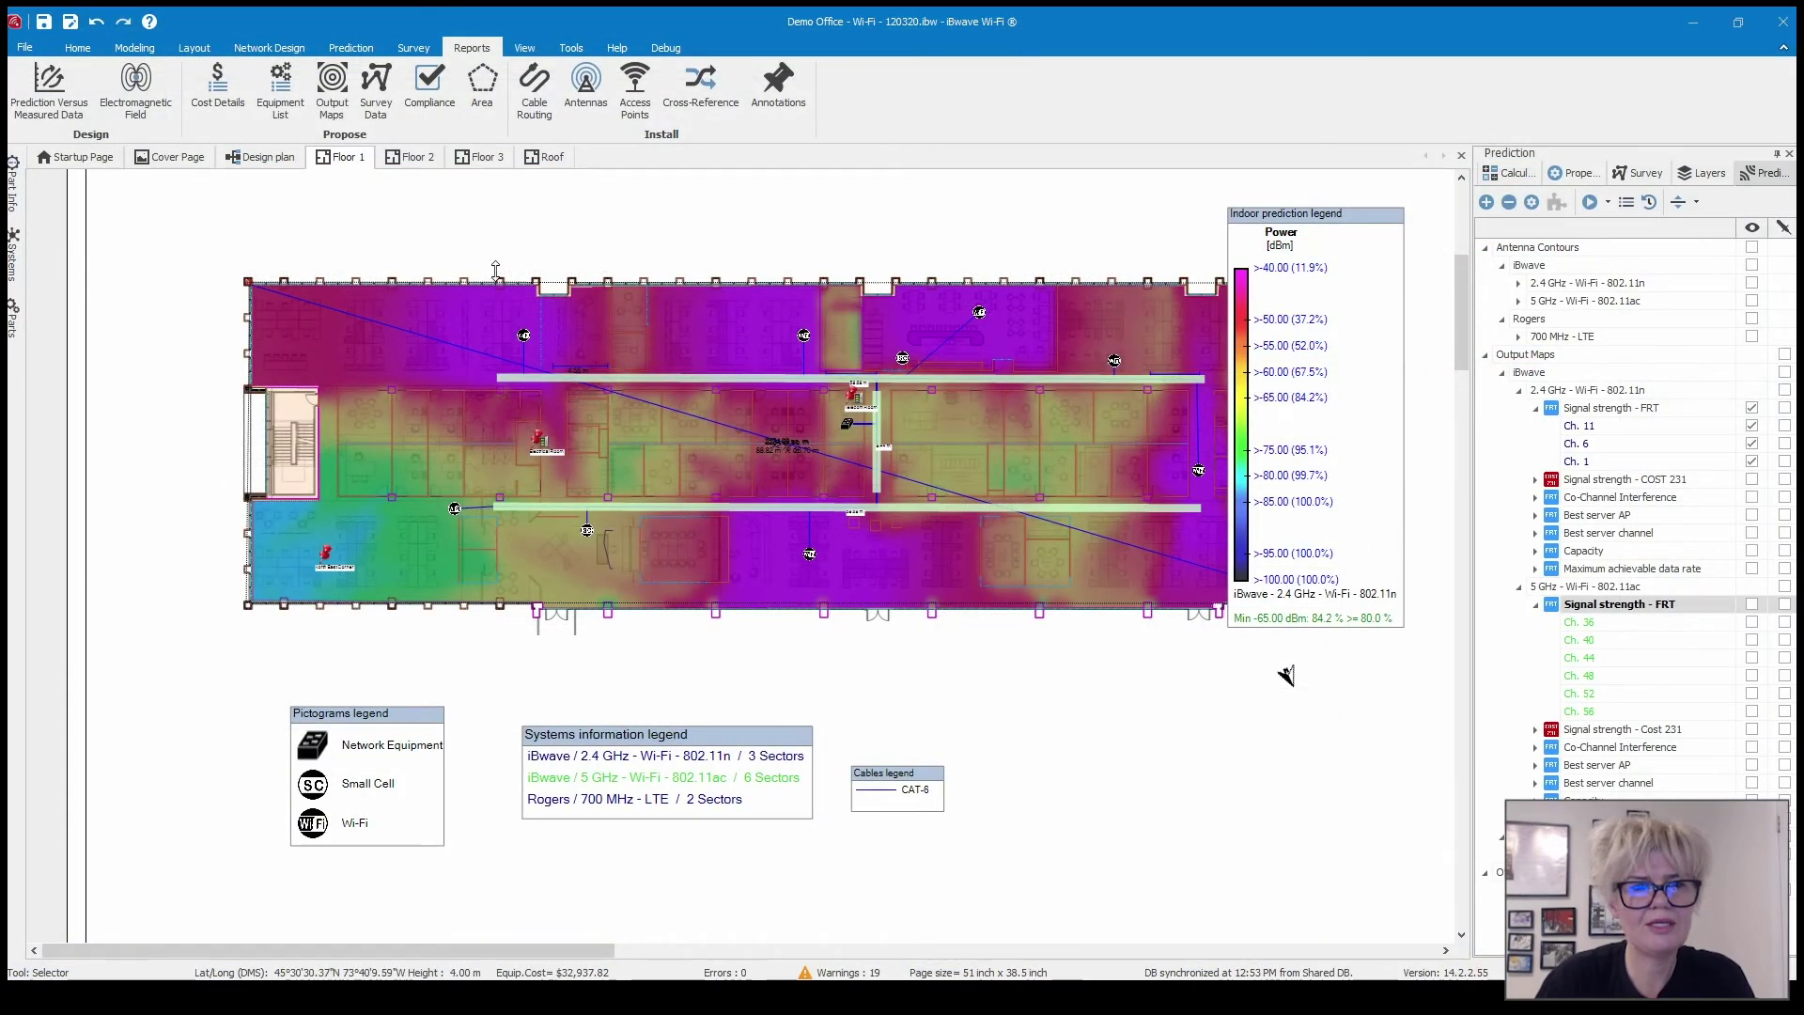
{"action": "left_click", "coordinate": [531, 92]}
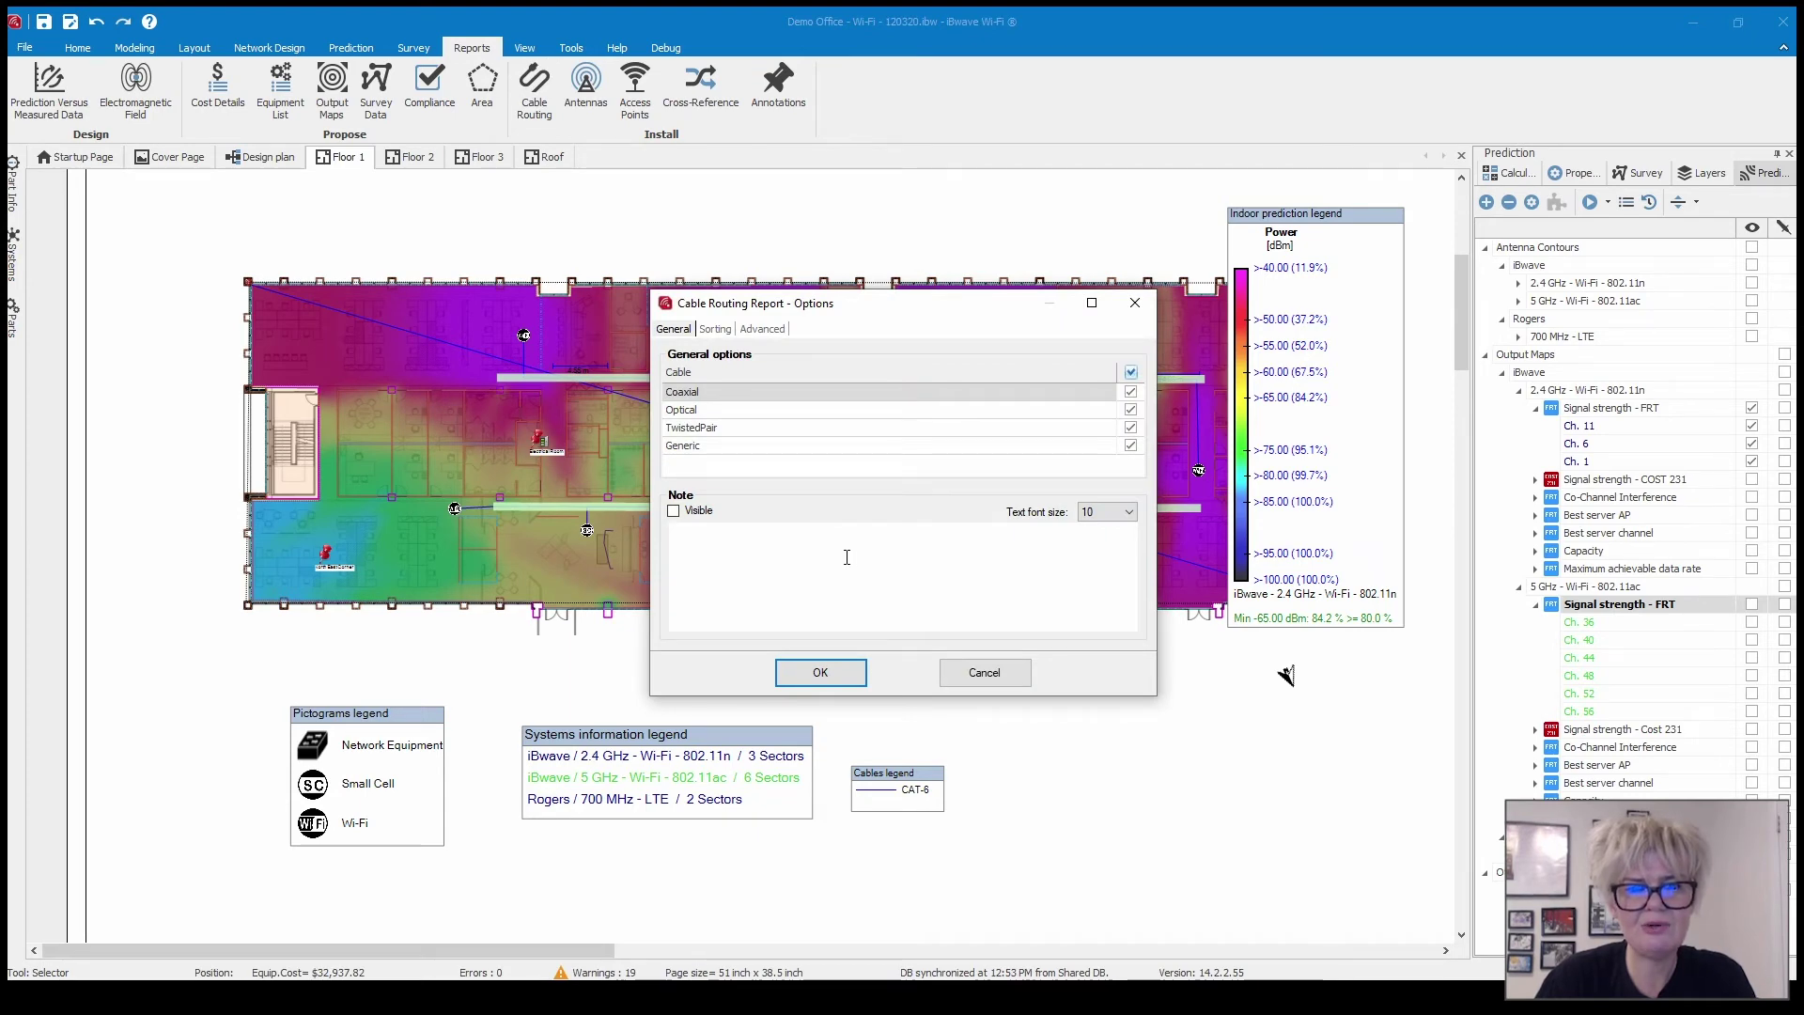
{"action": "left_click", "coordinate": [819, 672]}
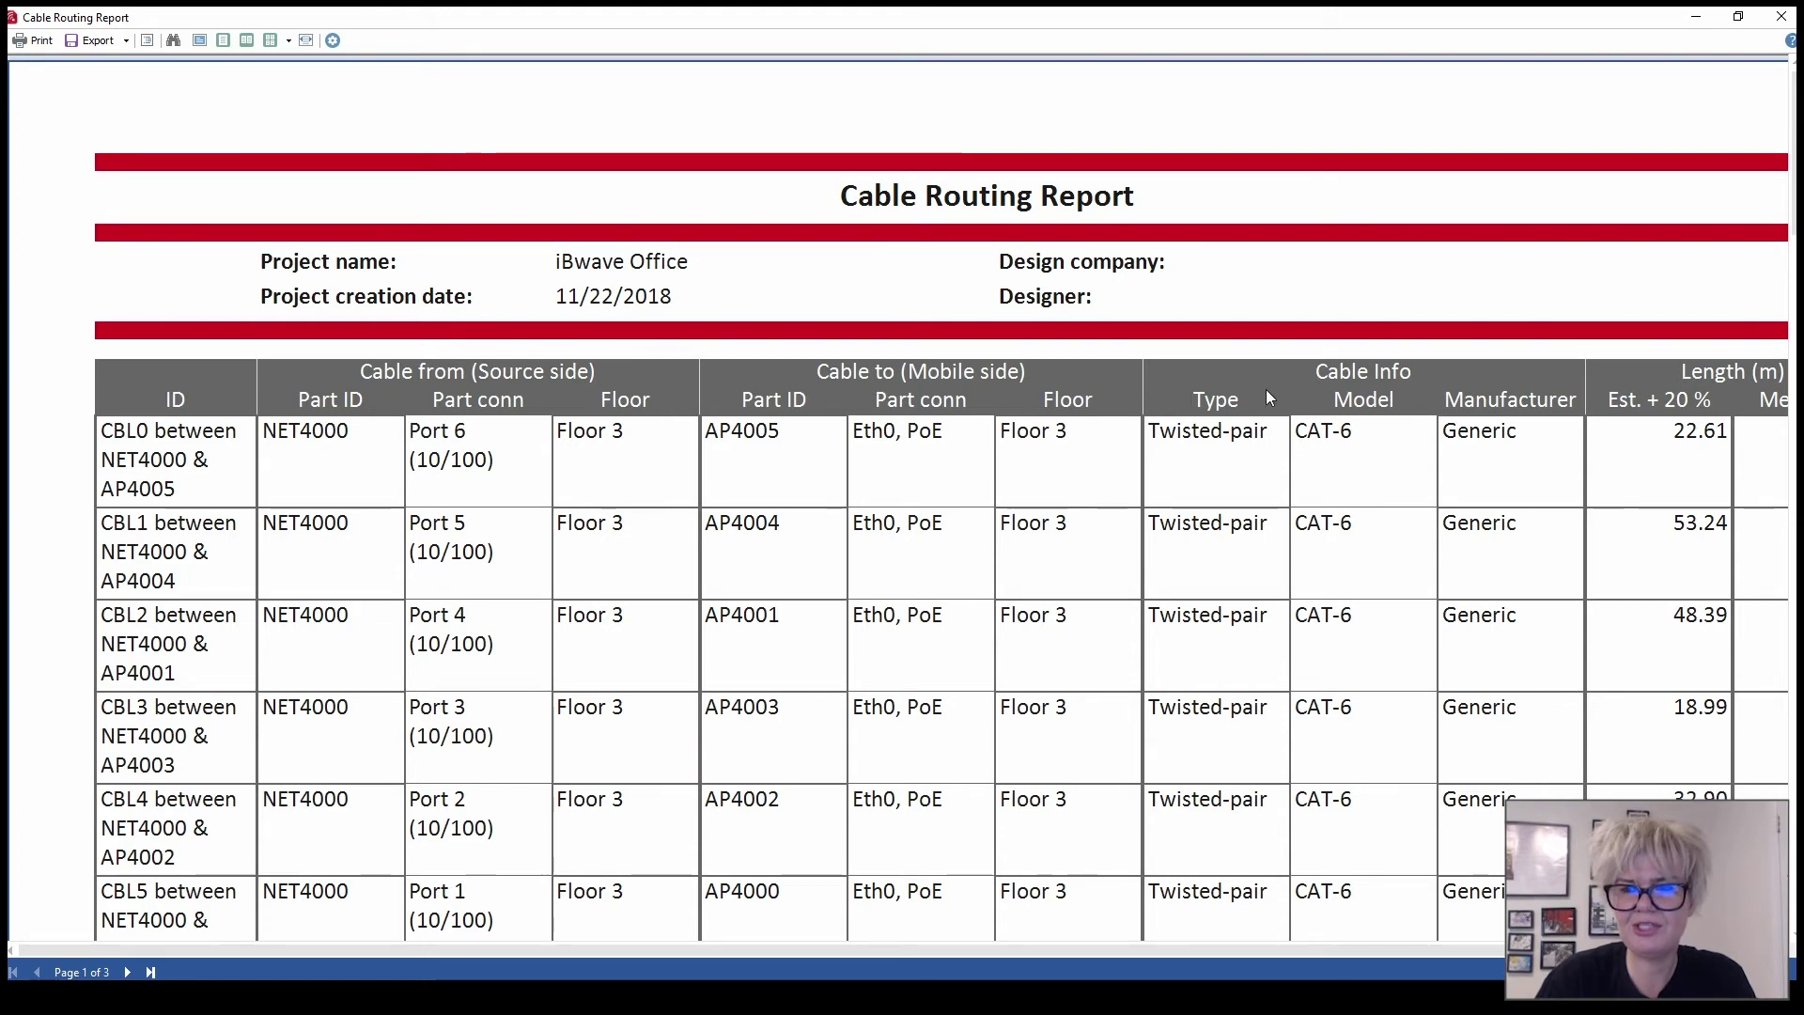
{"action": "left_click_drag", "start_coordinate": [1223, 945], "coordinate": [1084, 926]}
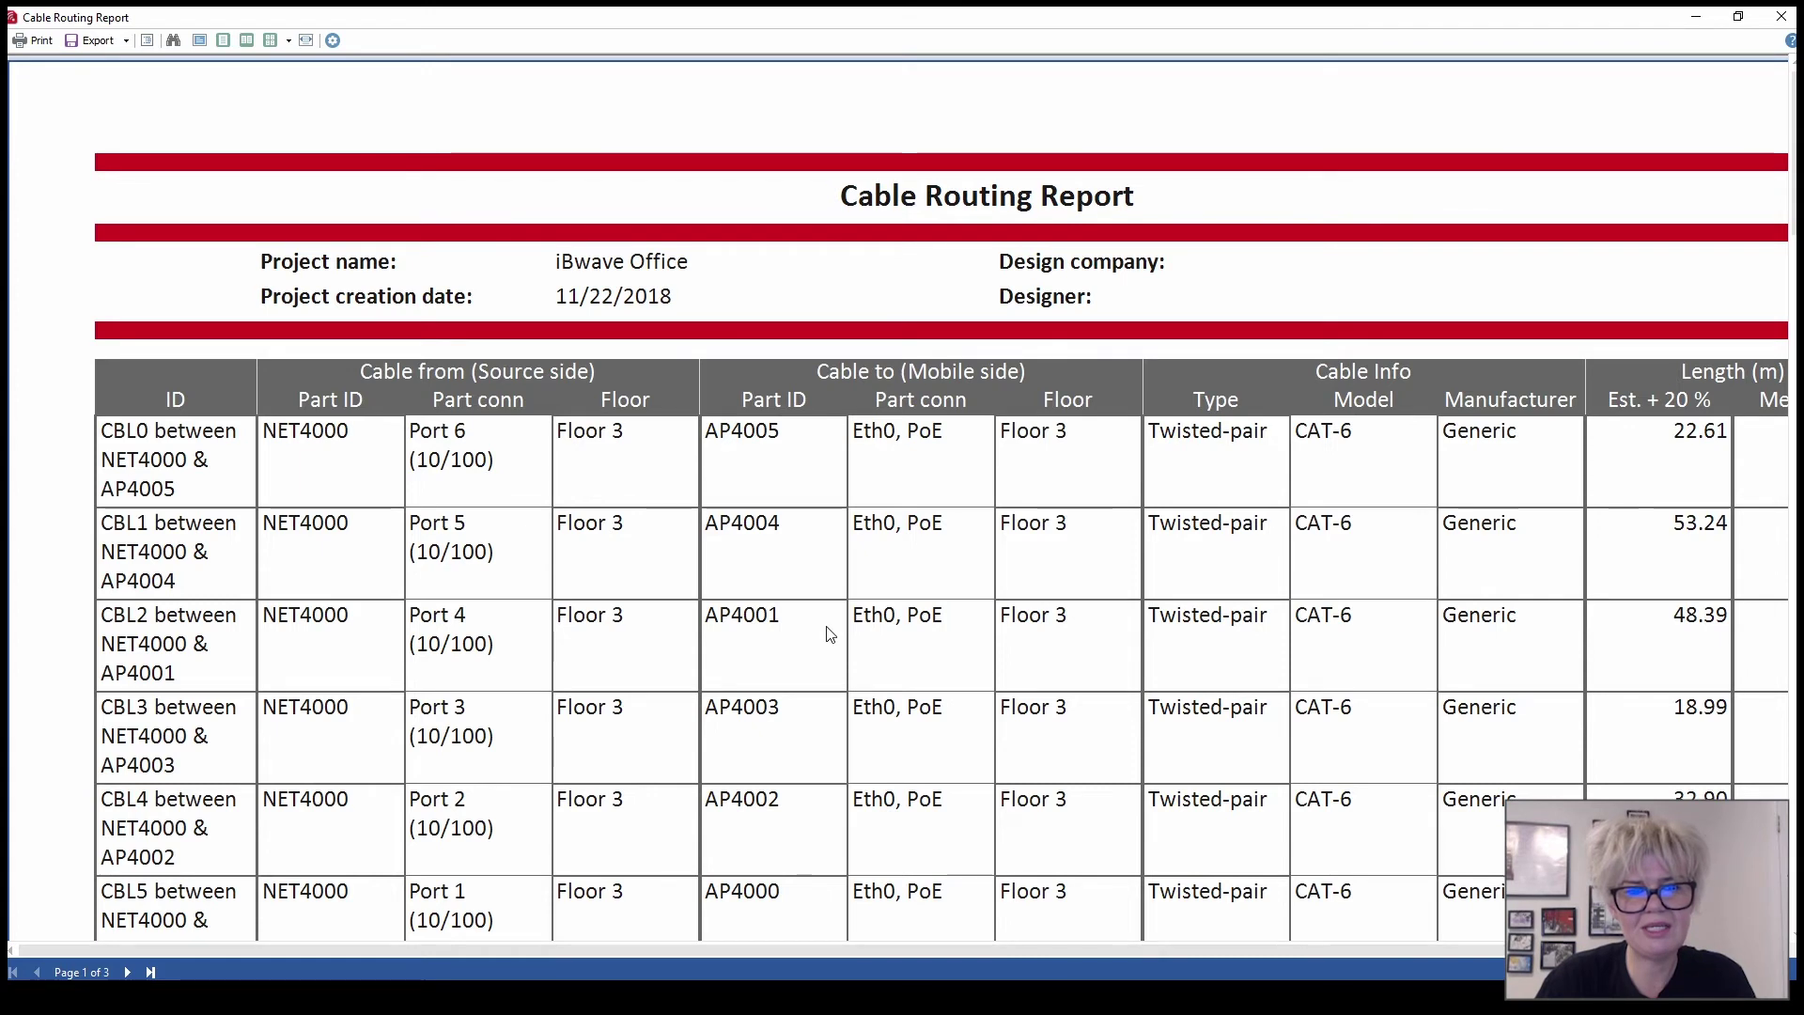
{"action": "scroll", "coordinate": [827, 634], "scroll_direction": "down", "scroll_amount": 1}
{"action": "scroll", "coordinate": [827, 634], "scroll_direction": "down", "scroll_amount": 2}
{"action": "scroll", "coordinate": [826, 634], "scroll_direction": "up", "scroll_amount": 3}
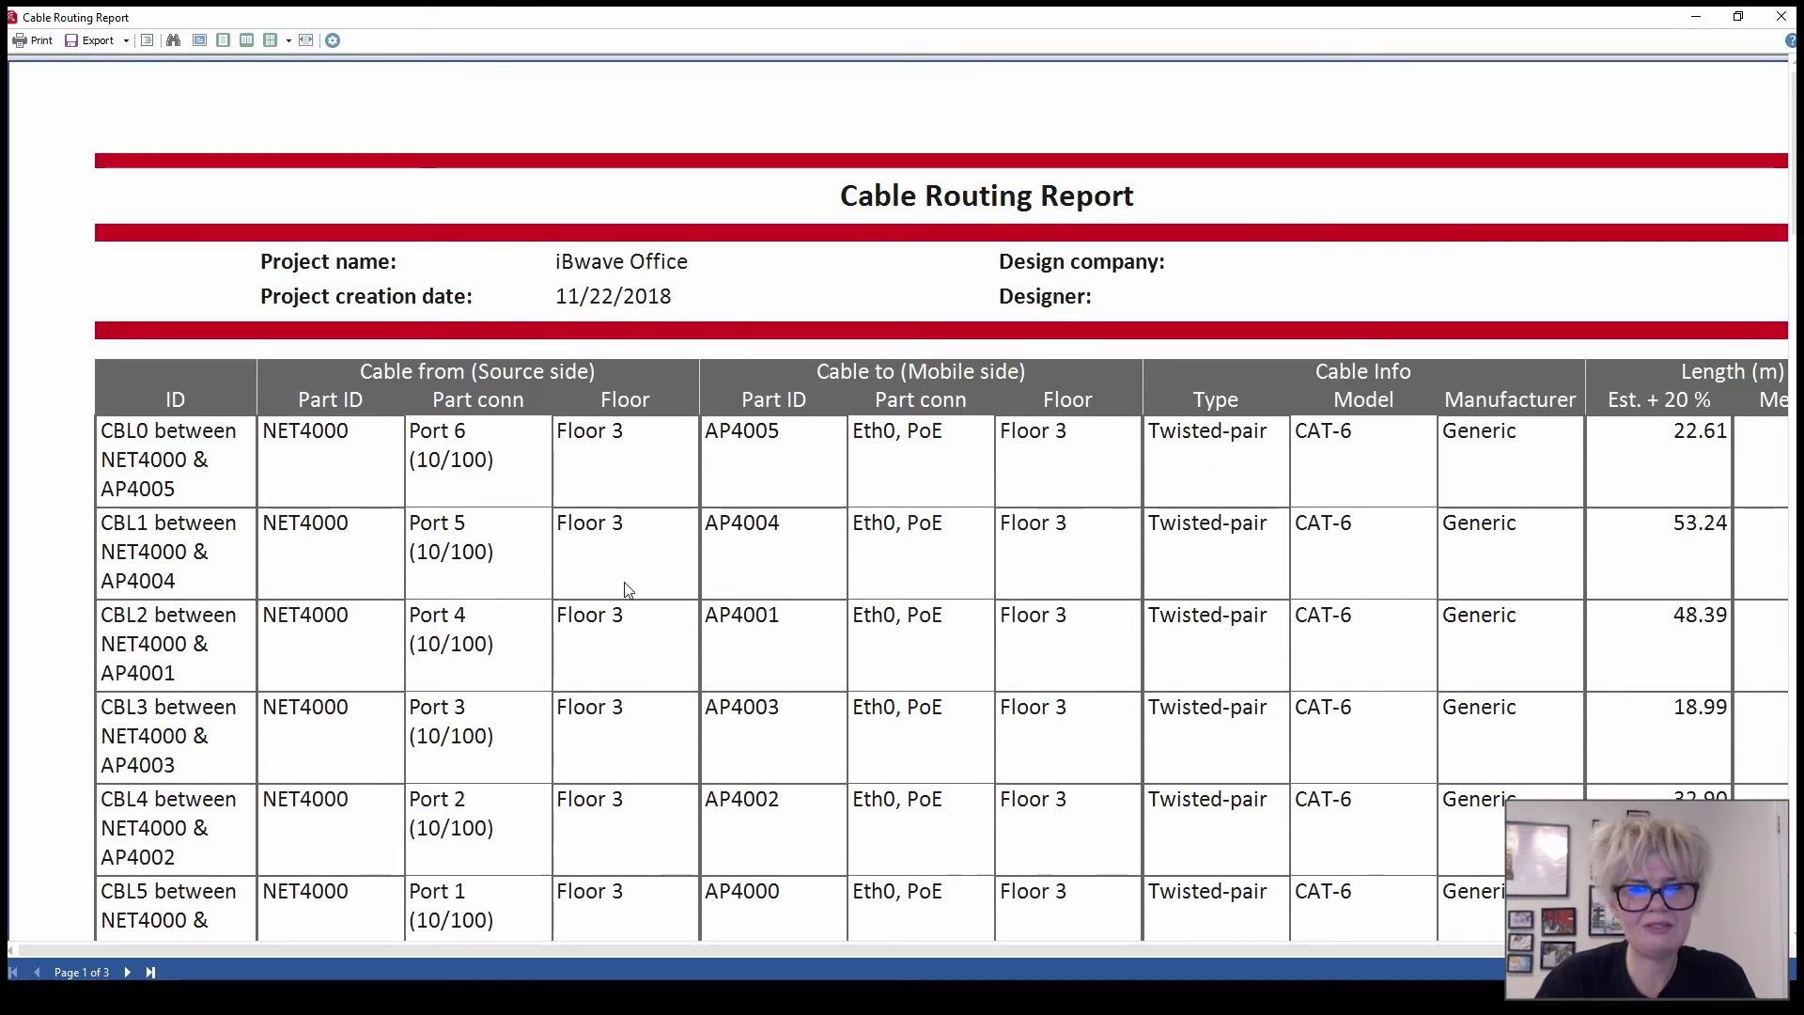
{"action": "left_click", "coordinate": [1780, 19]}
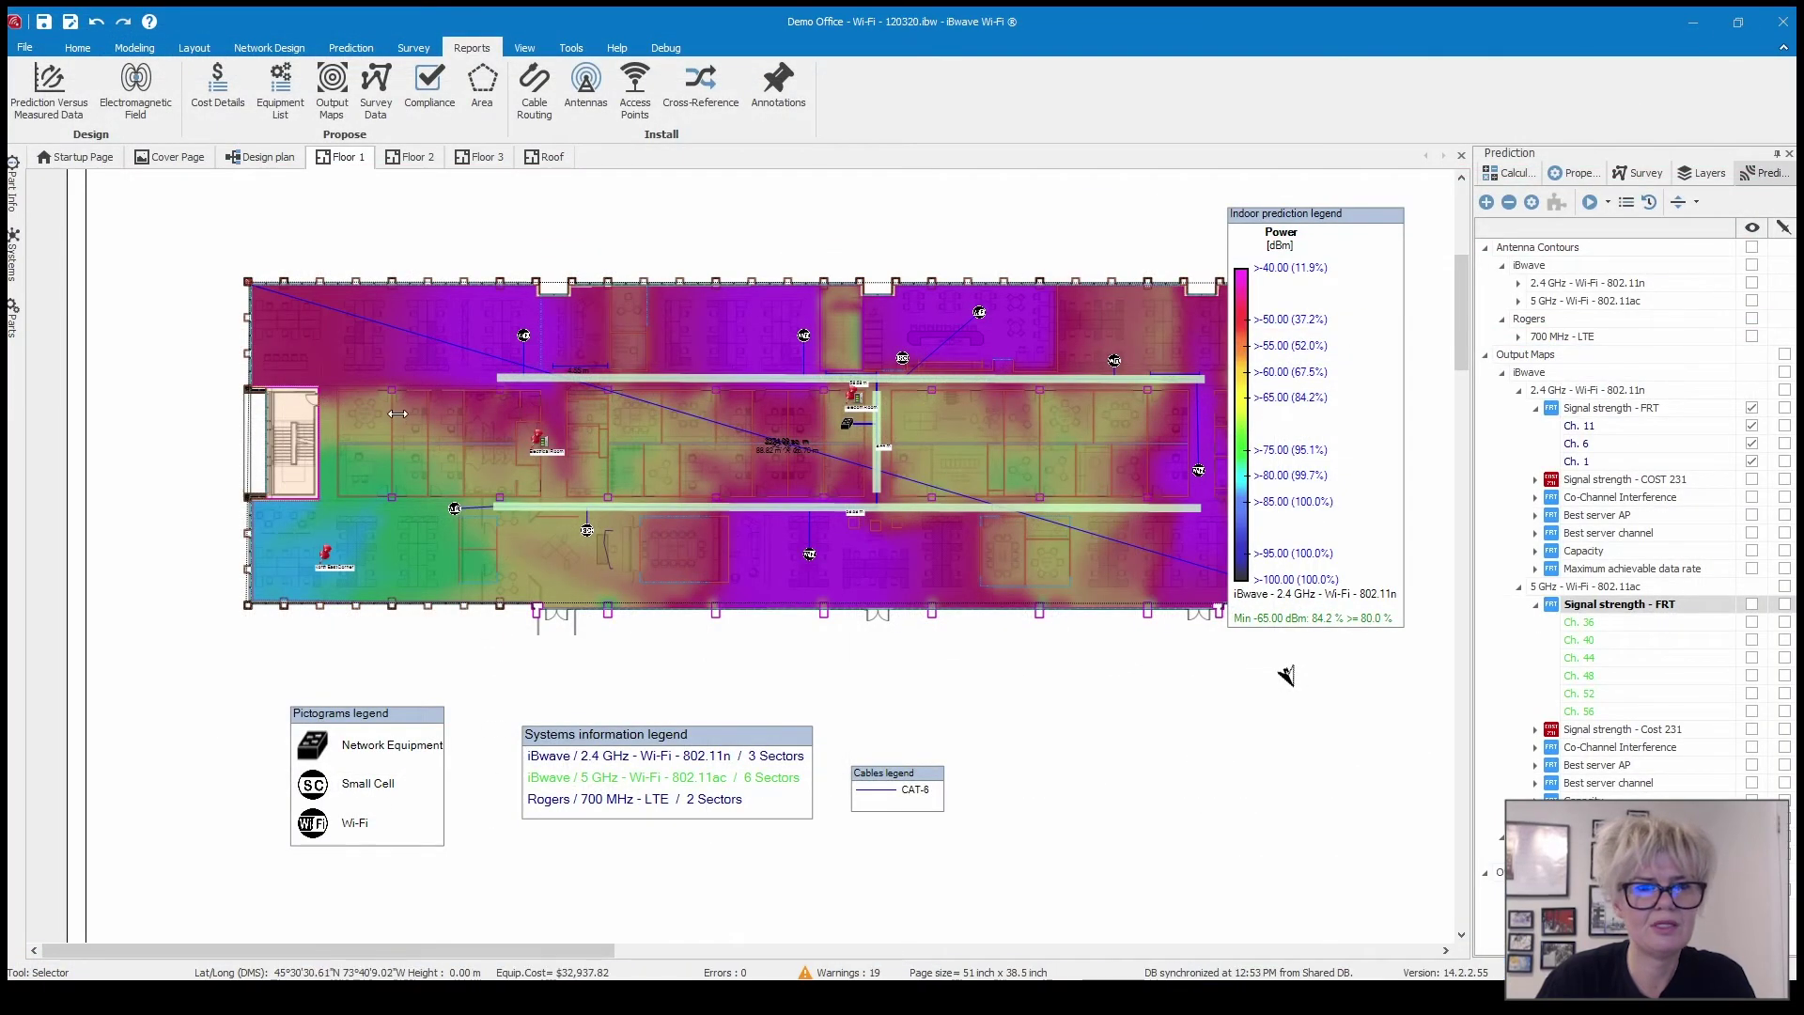
{"action": "left_click", "coordinate": [580, 83]}
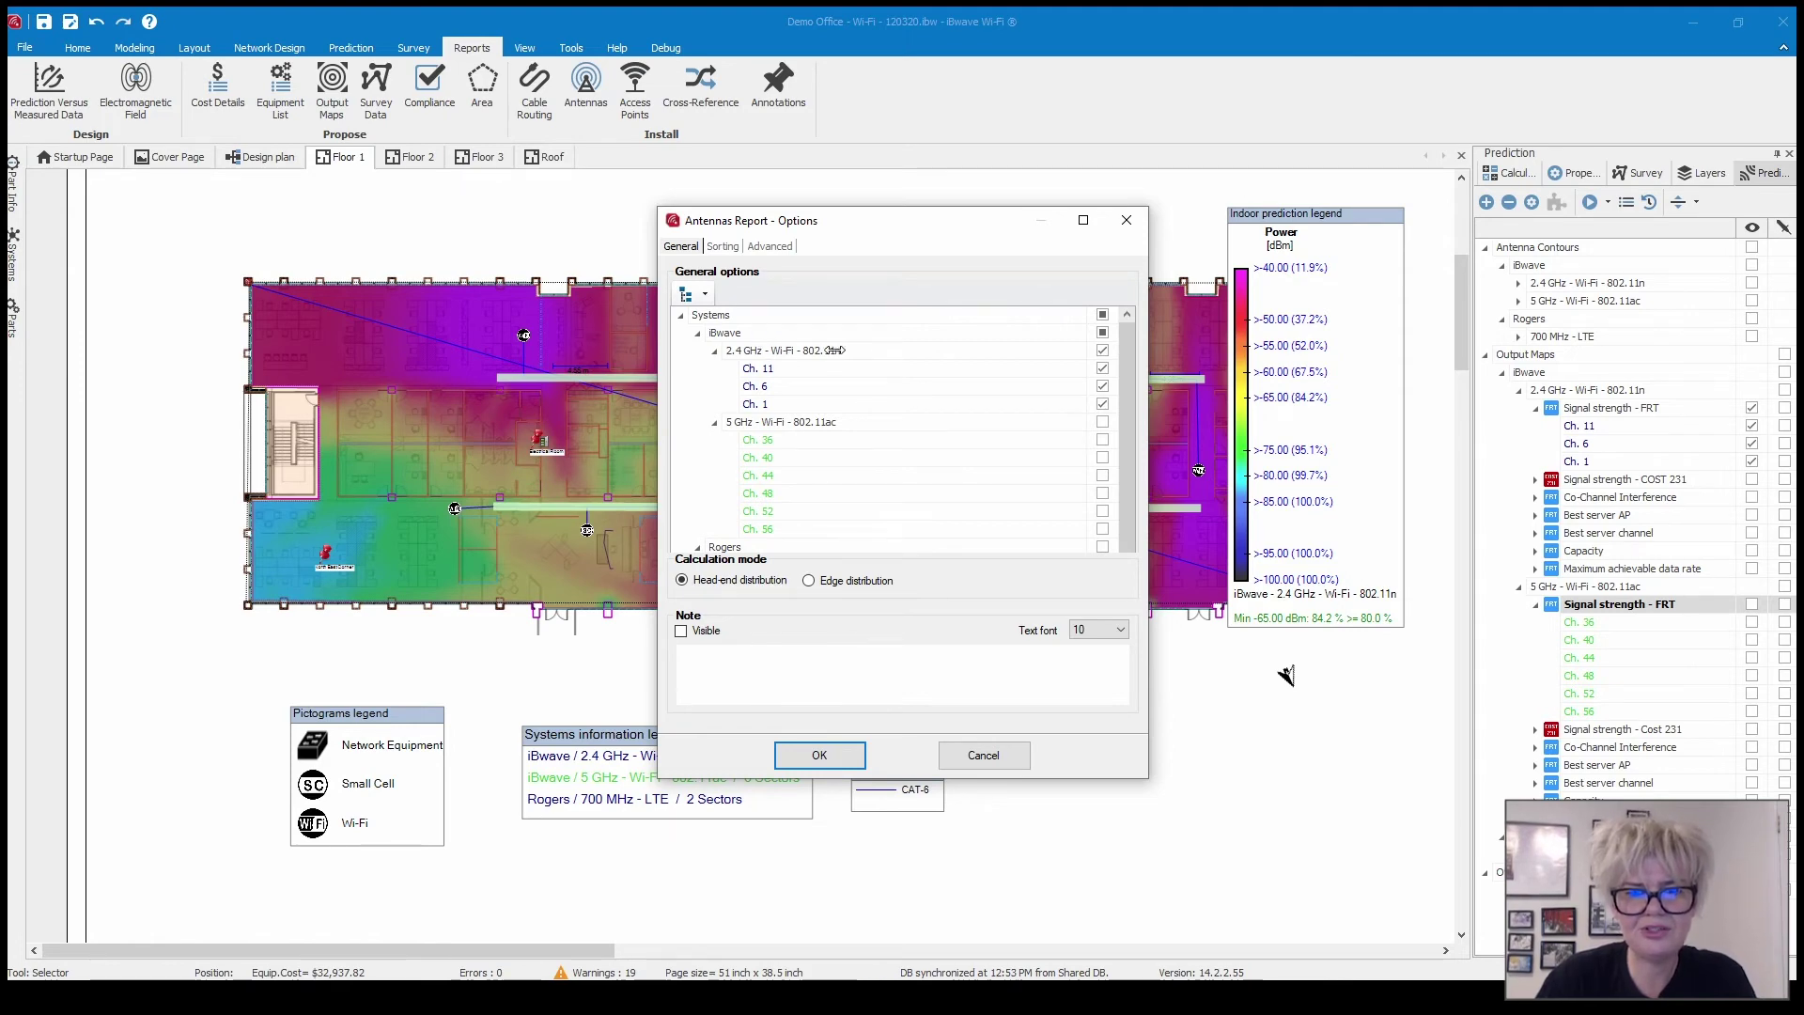
{"action": "left_click", "coordinate": [845, 757]}
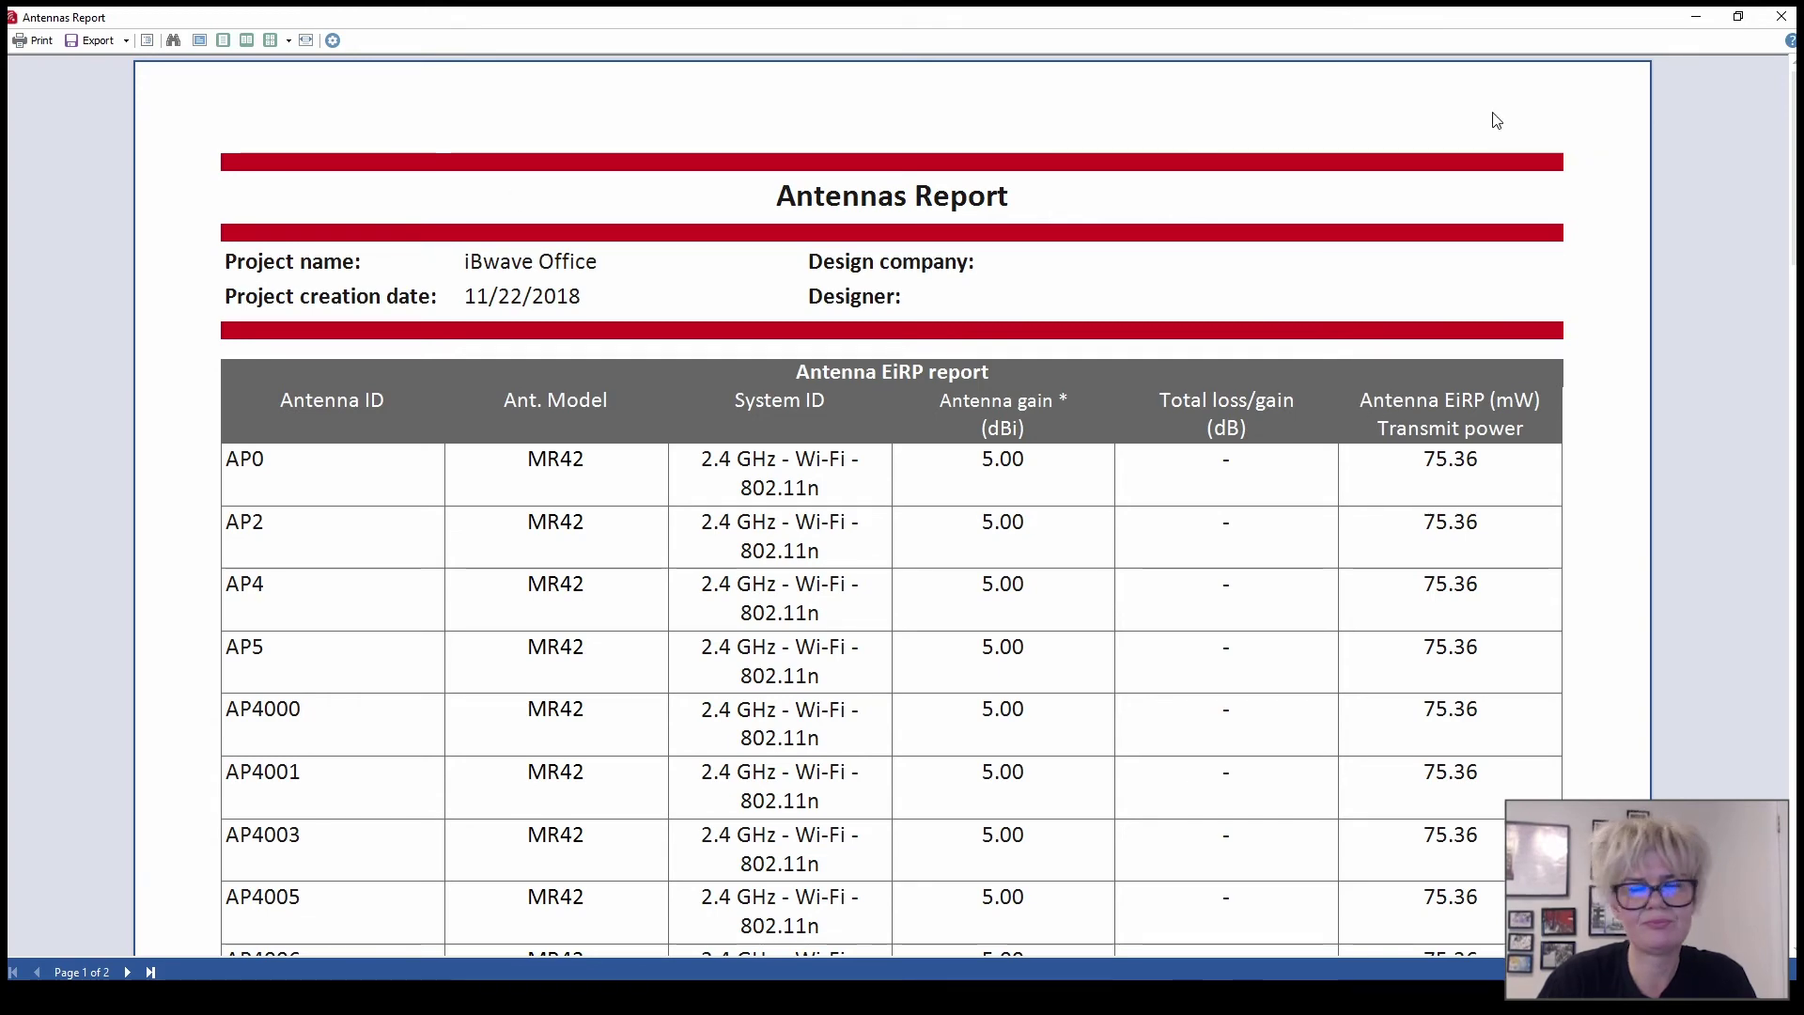
{"action": "left_click", "coordinate": [1778, 16]}
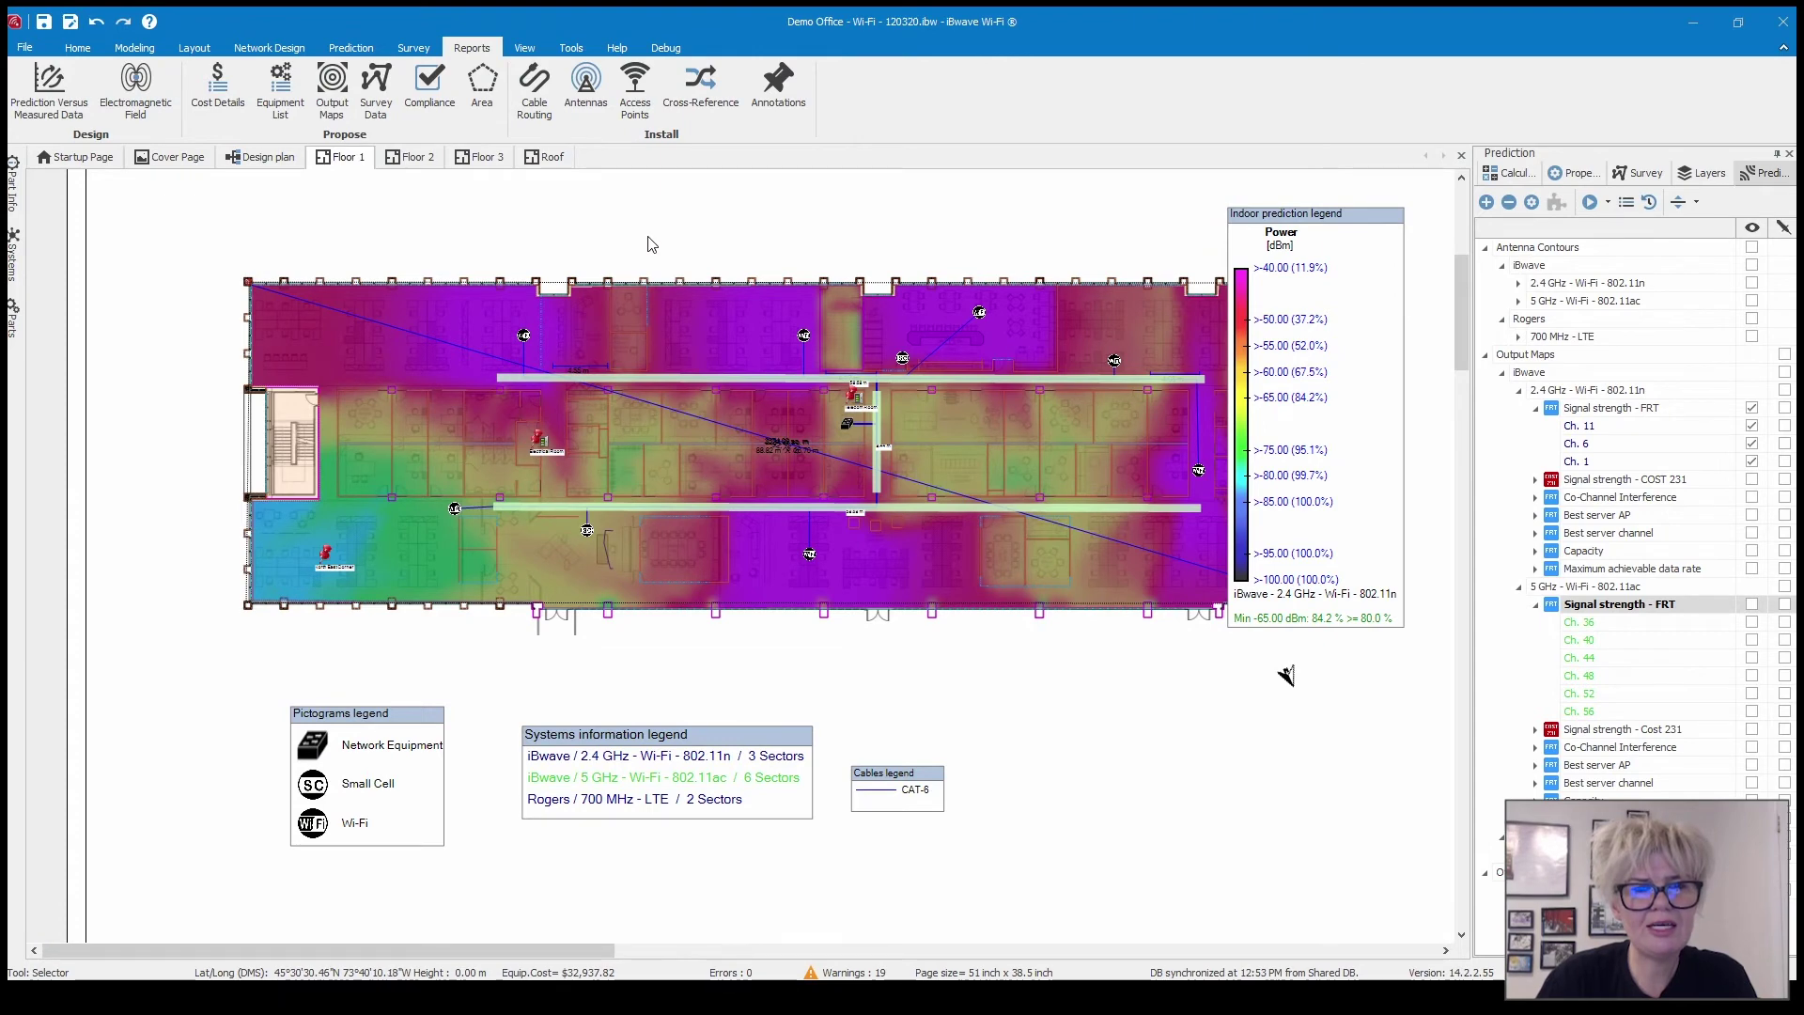
Generate the Access Points Report with its default columns: Floor, Model, Band, Channel, SSID / Sector
{"action": "left_click", "coordinate": [637, 84]}
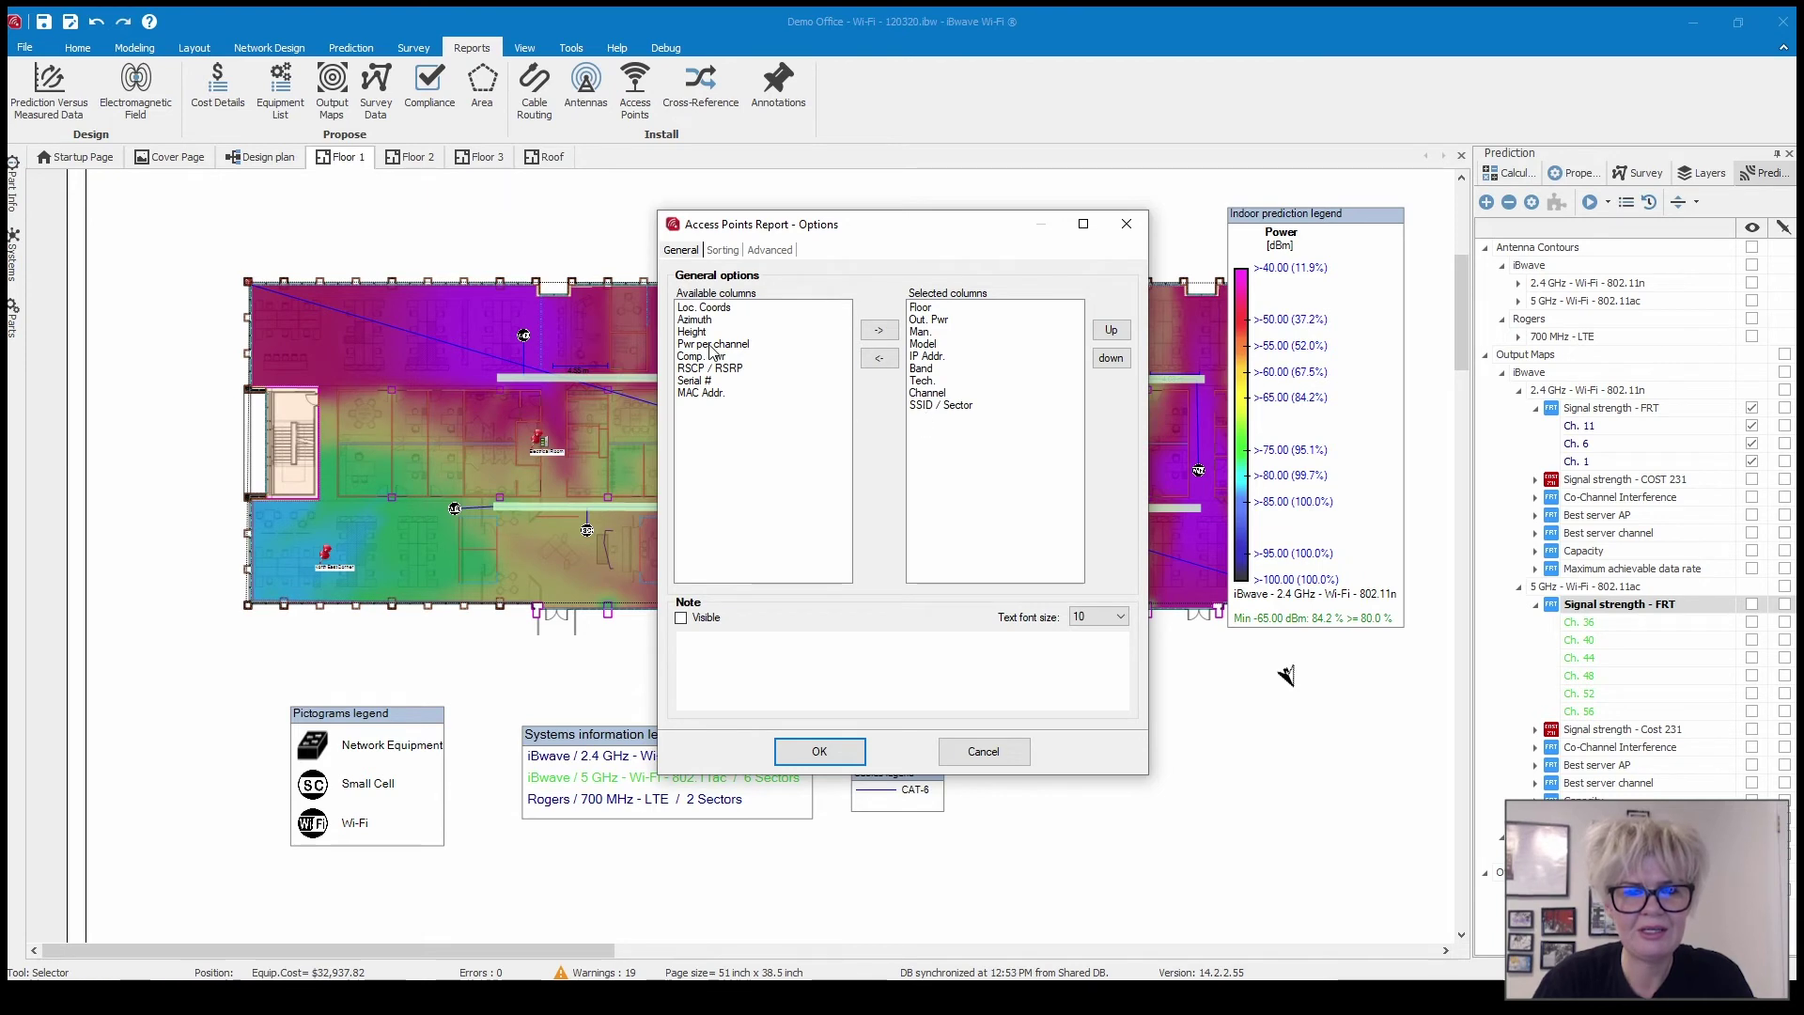
{"action": "left_click", "coordinate": [821, 753]}
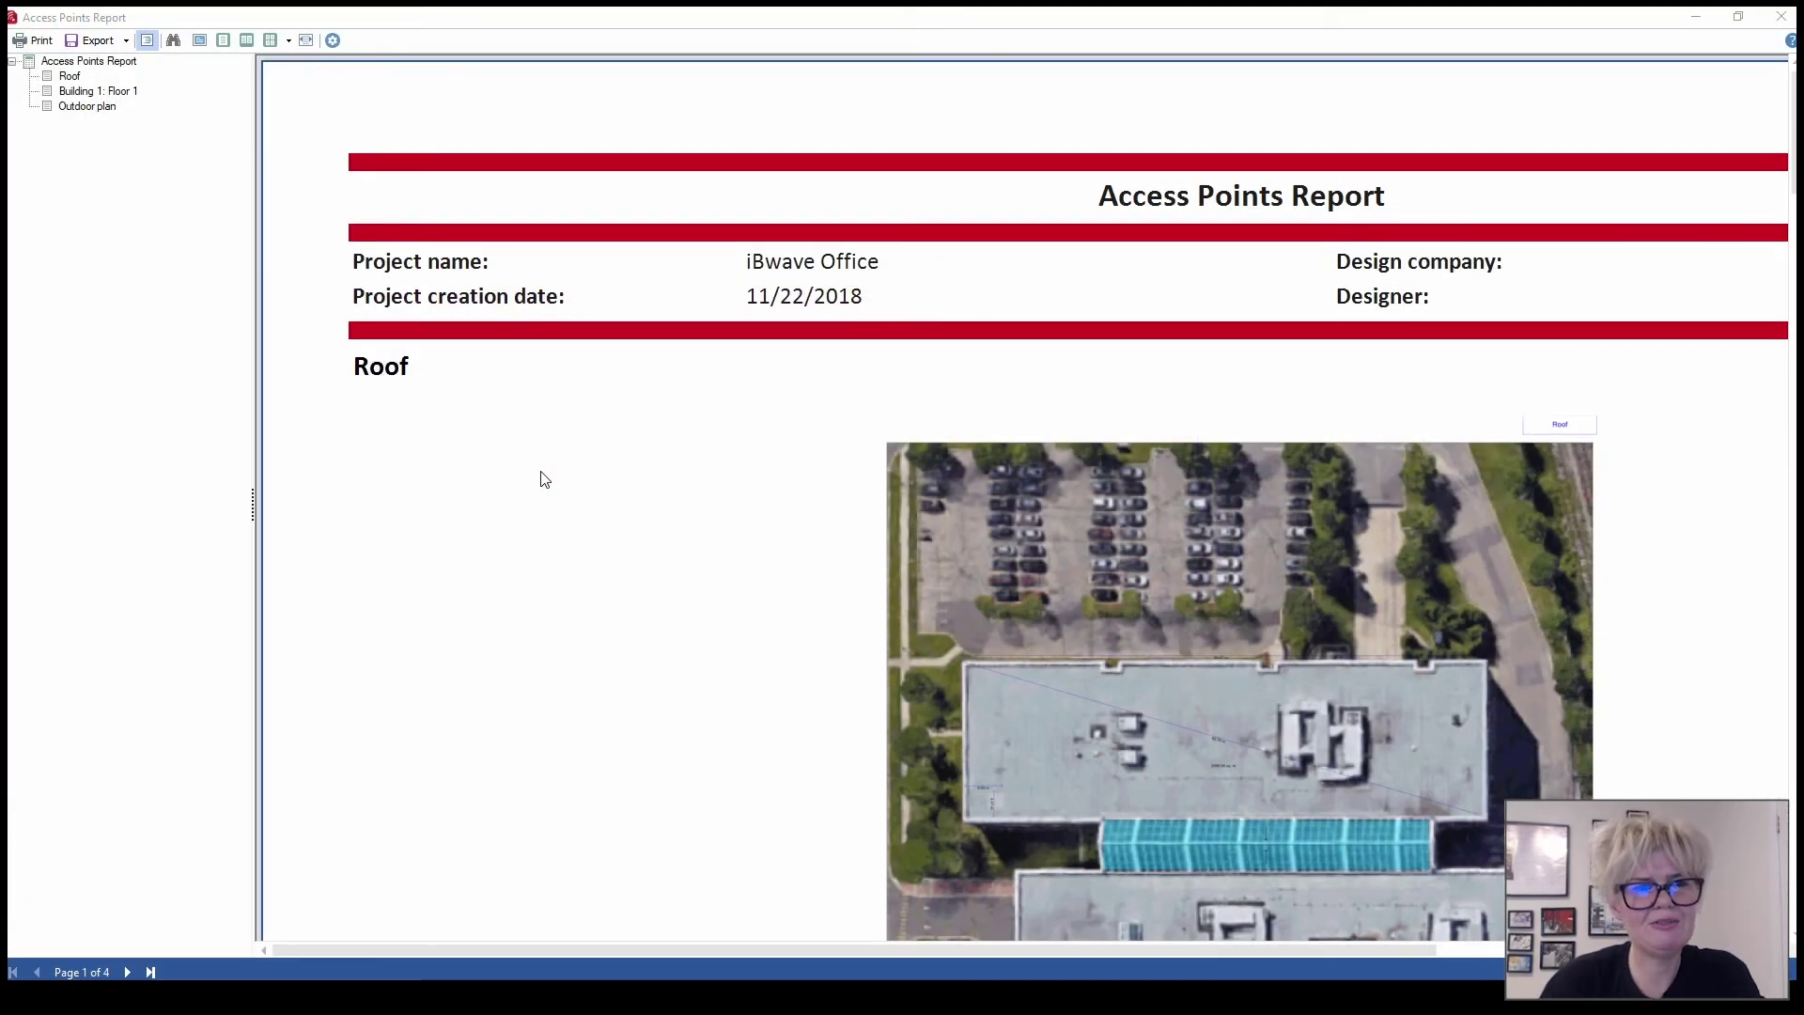
Scroll and pan through the Access Points Report pages
{"action": "scroll", "coordinate": [543, 479], "scroll_direction": "down", "scroll_amount": 12}
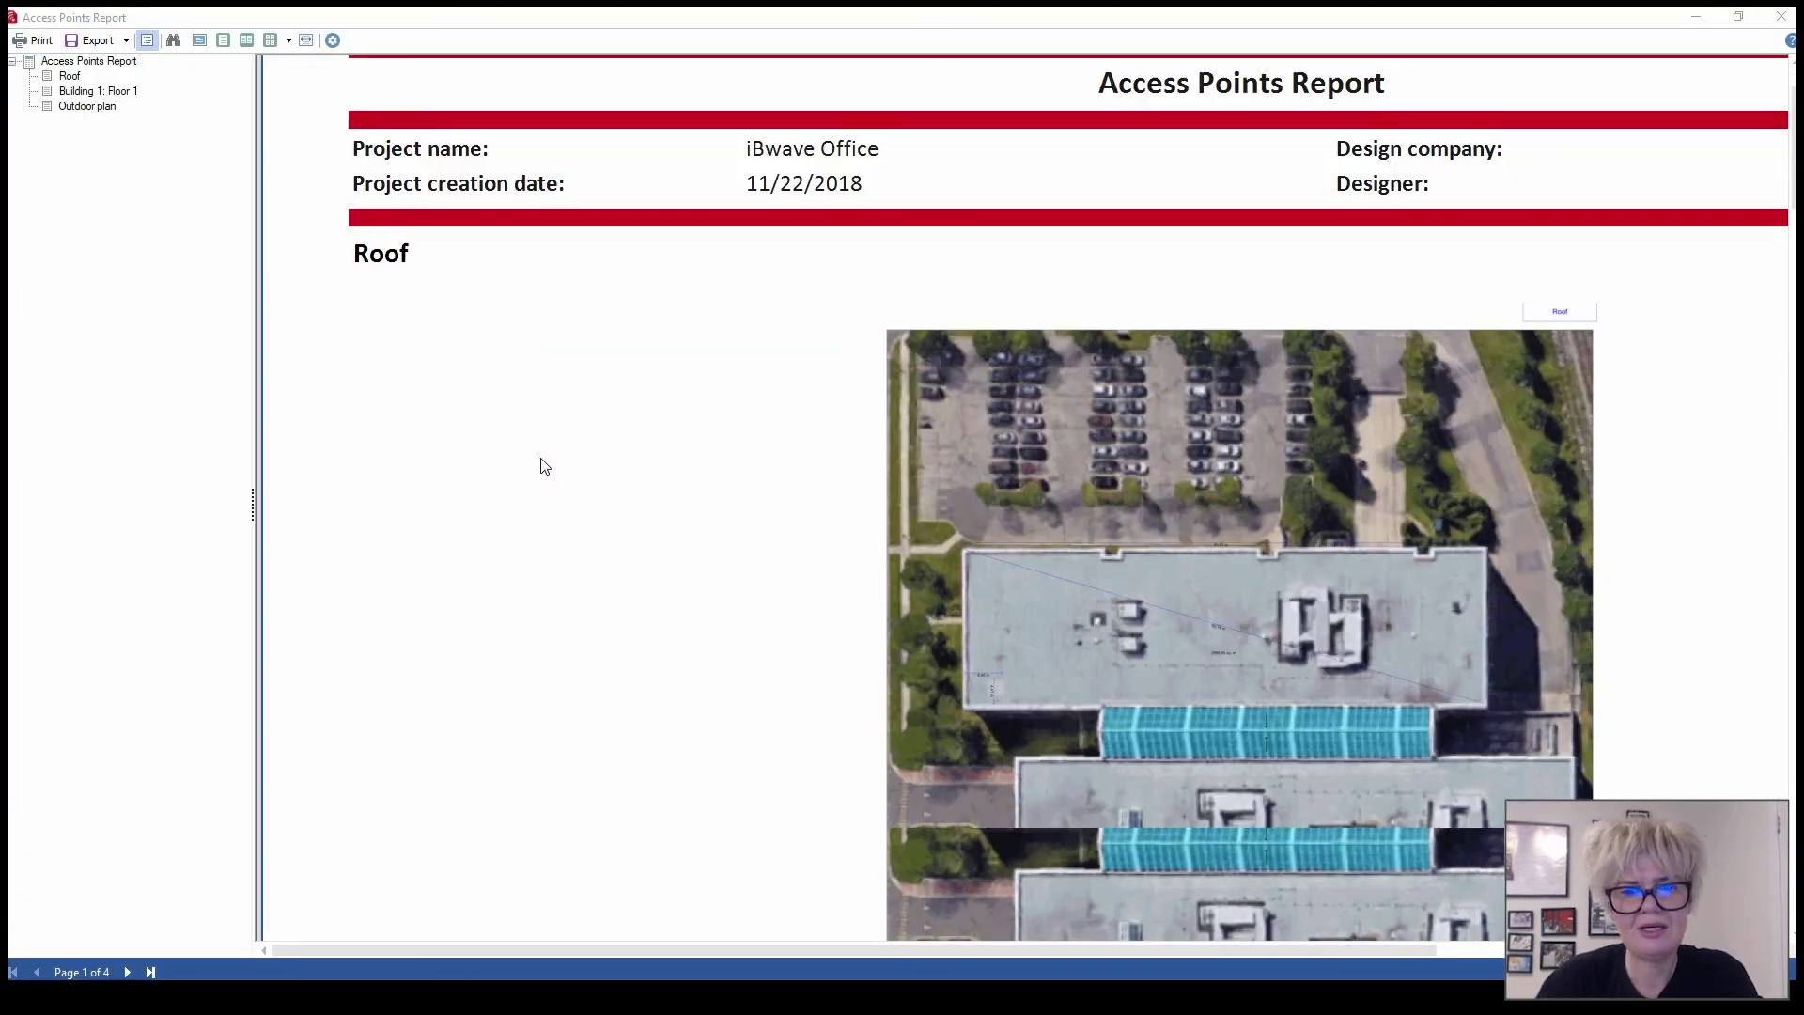
{"action": "scroll", "coordinate": [543, 461], "scroll_direction": "down", "scroll_amount": 5}
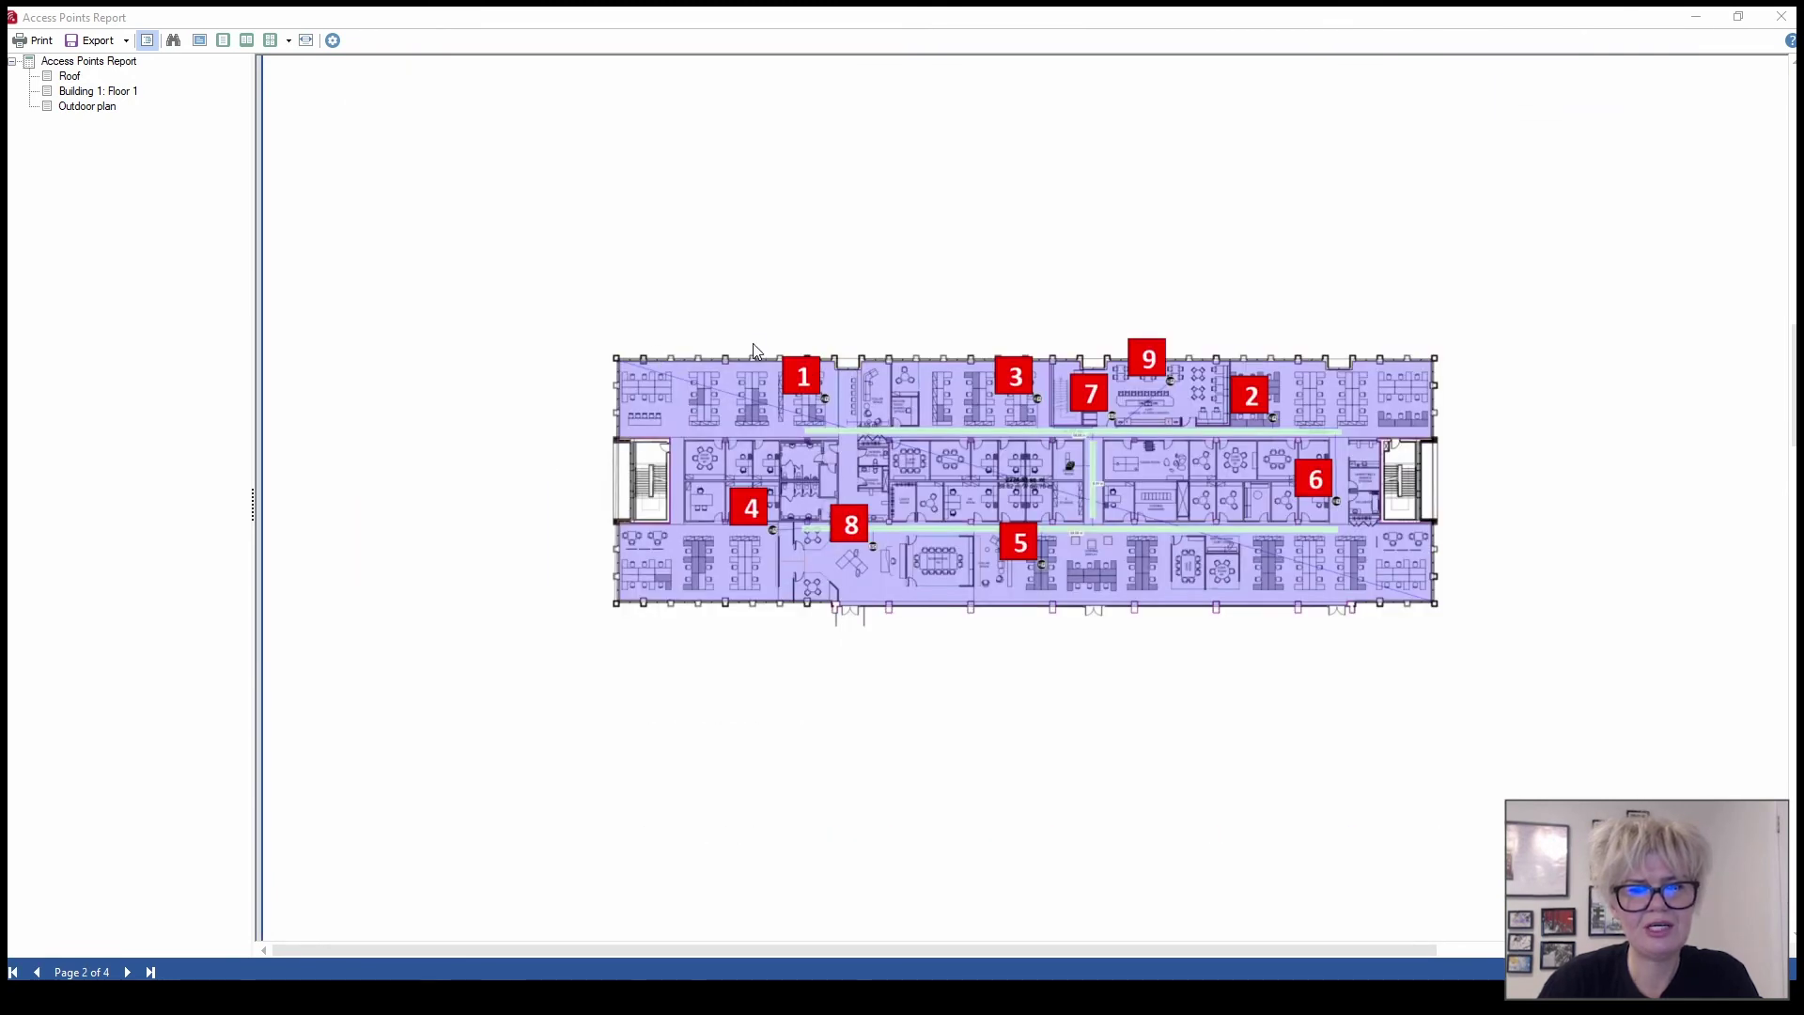
{"action": "scroll", "coordinate": [834, 633], "scroll_direction": "down", "scroll_amount": 10}
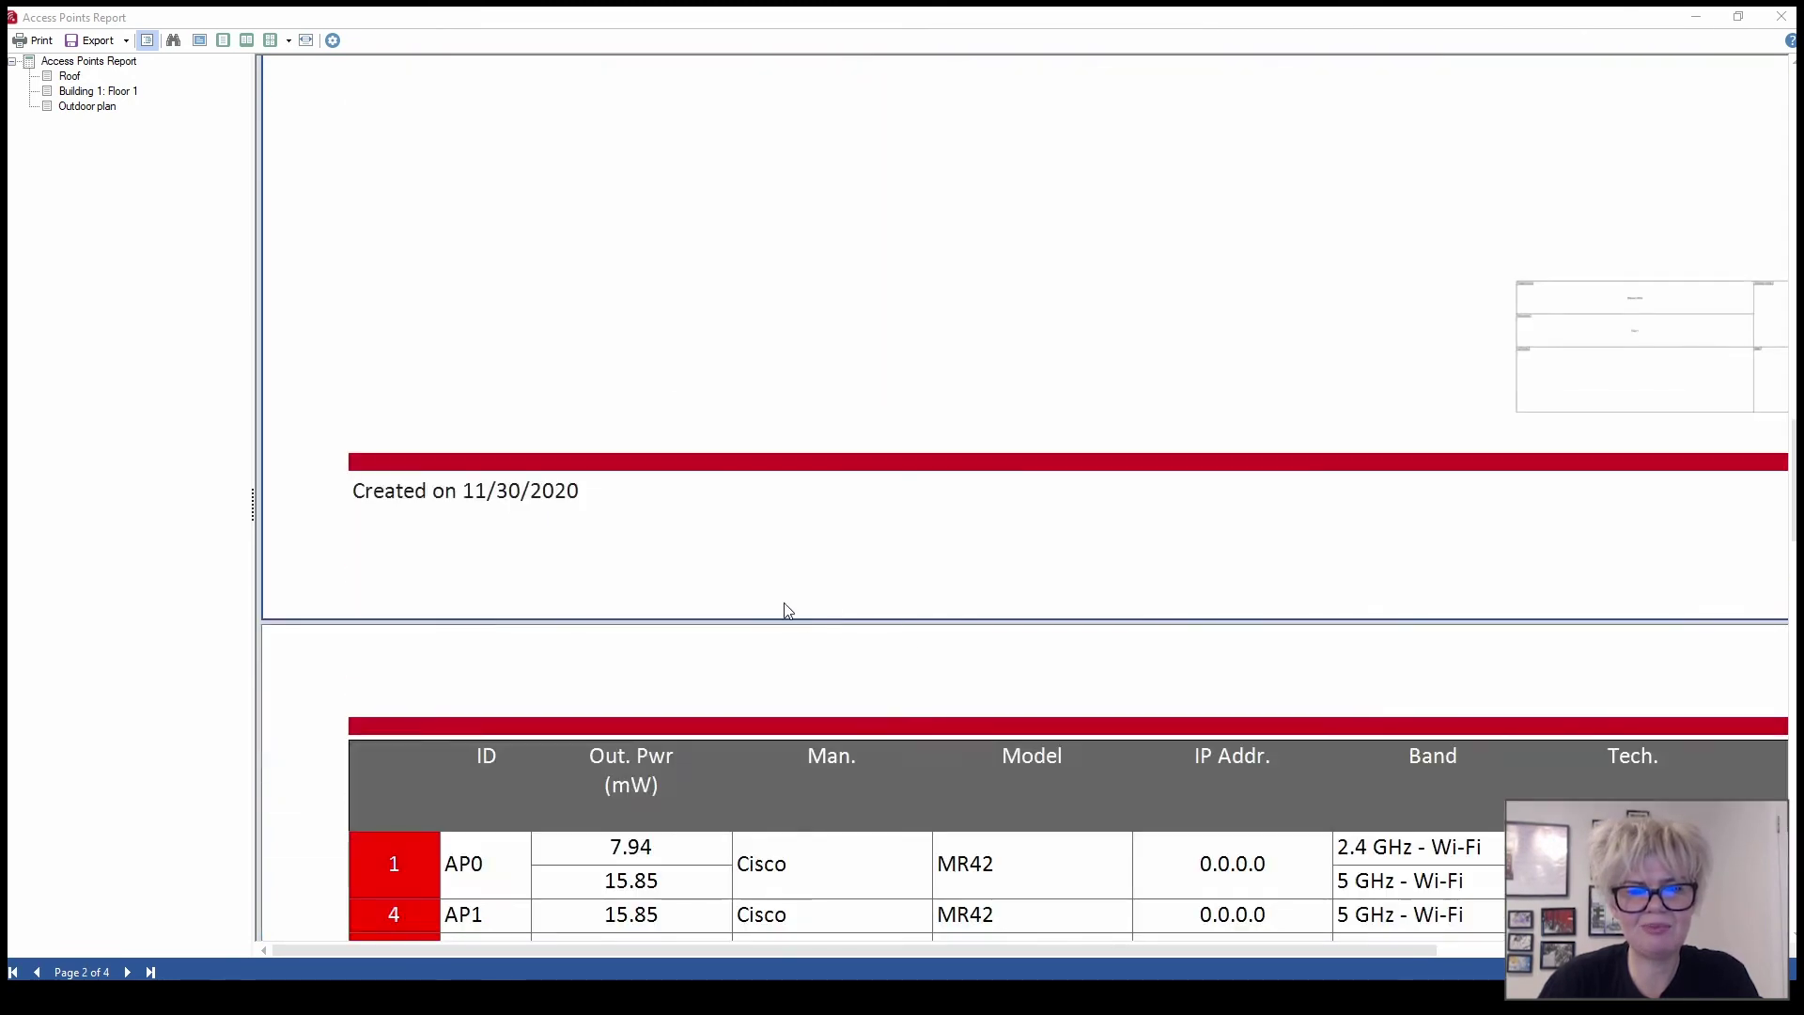
{"action": "scroll", "coordinate": [503, 516], "scroll_direction": "down", "scroll_amount": 1}
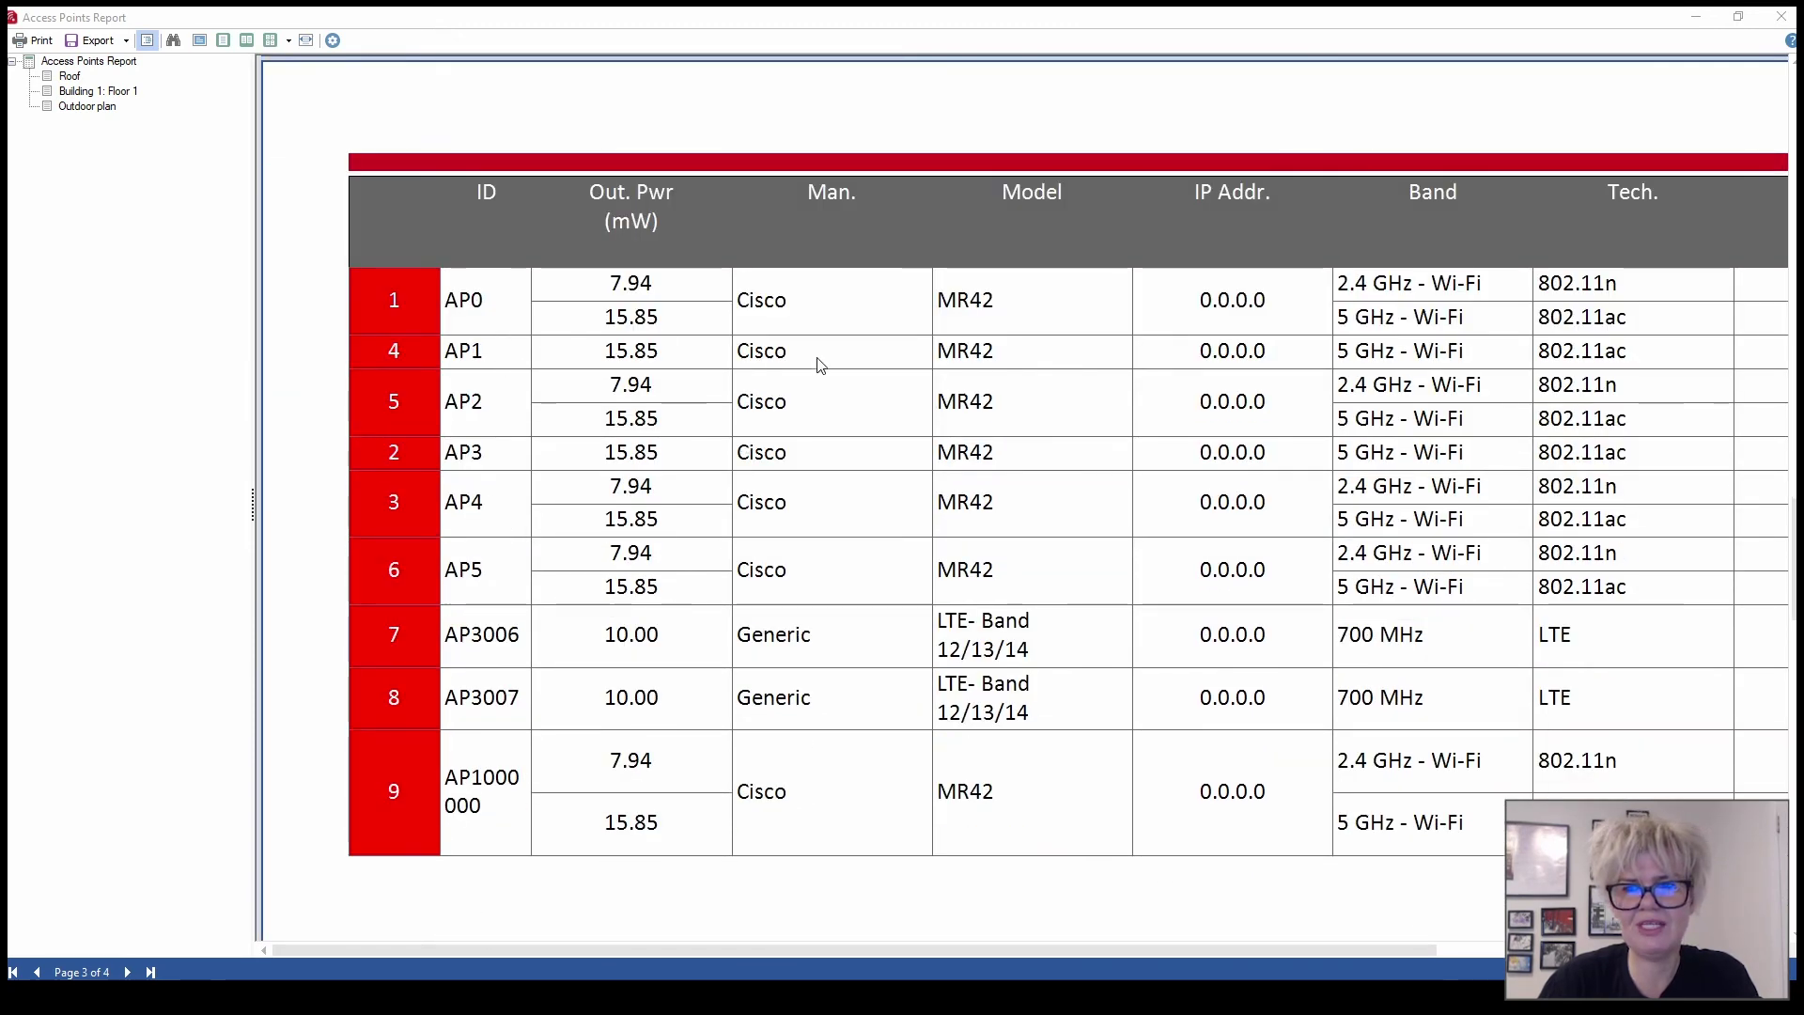
{"action": "left_click_drag", "start_coordinate": [872, 949], "coordinate": [927, 918]}
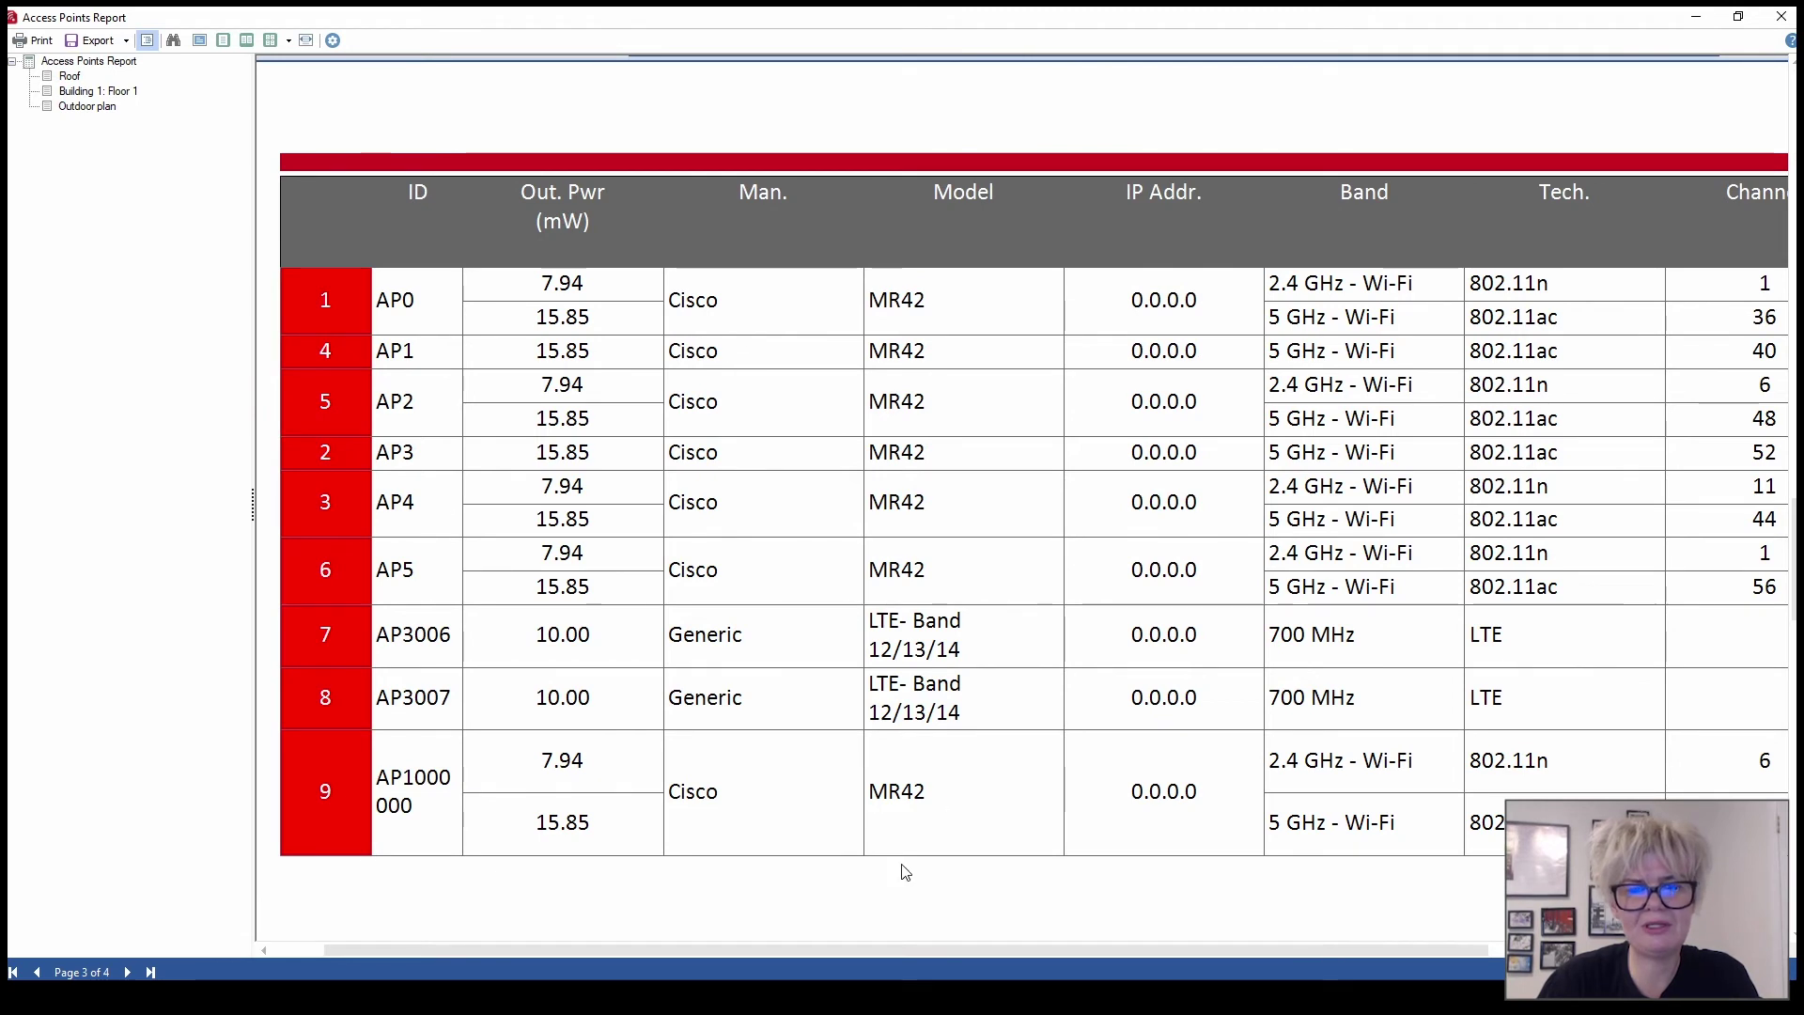
{"action": "left_click_drag", "start_coordinate": [809, 949], "coordinate": [1156, 939]}
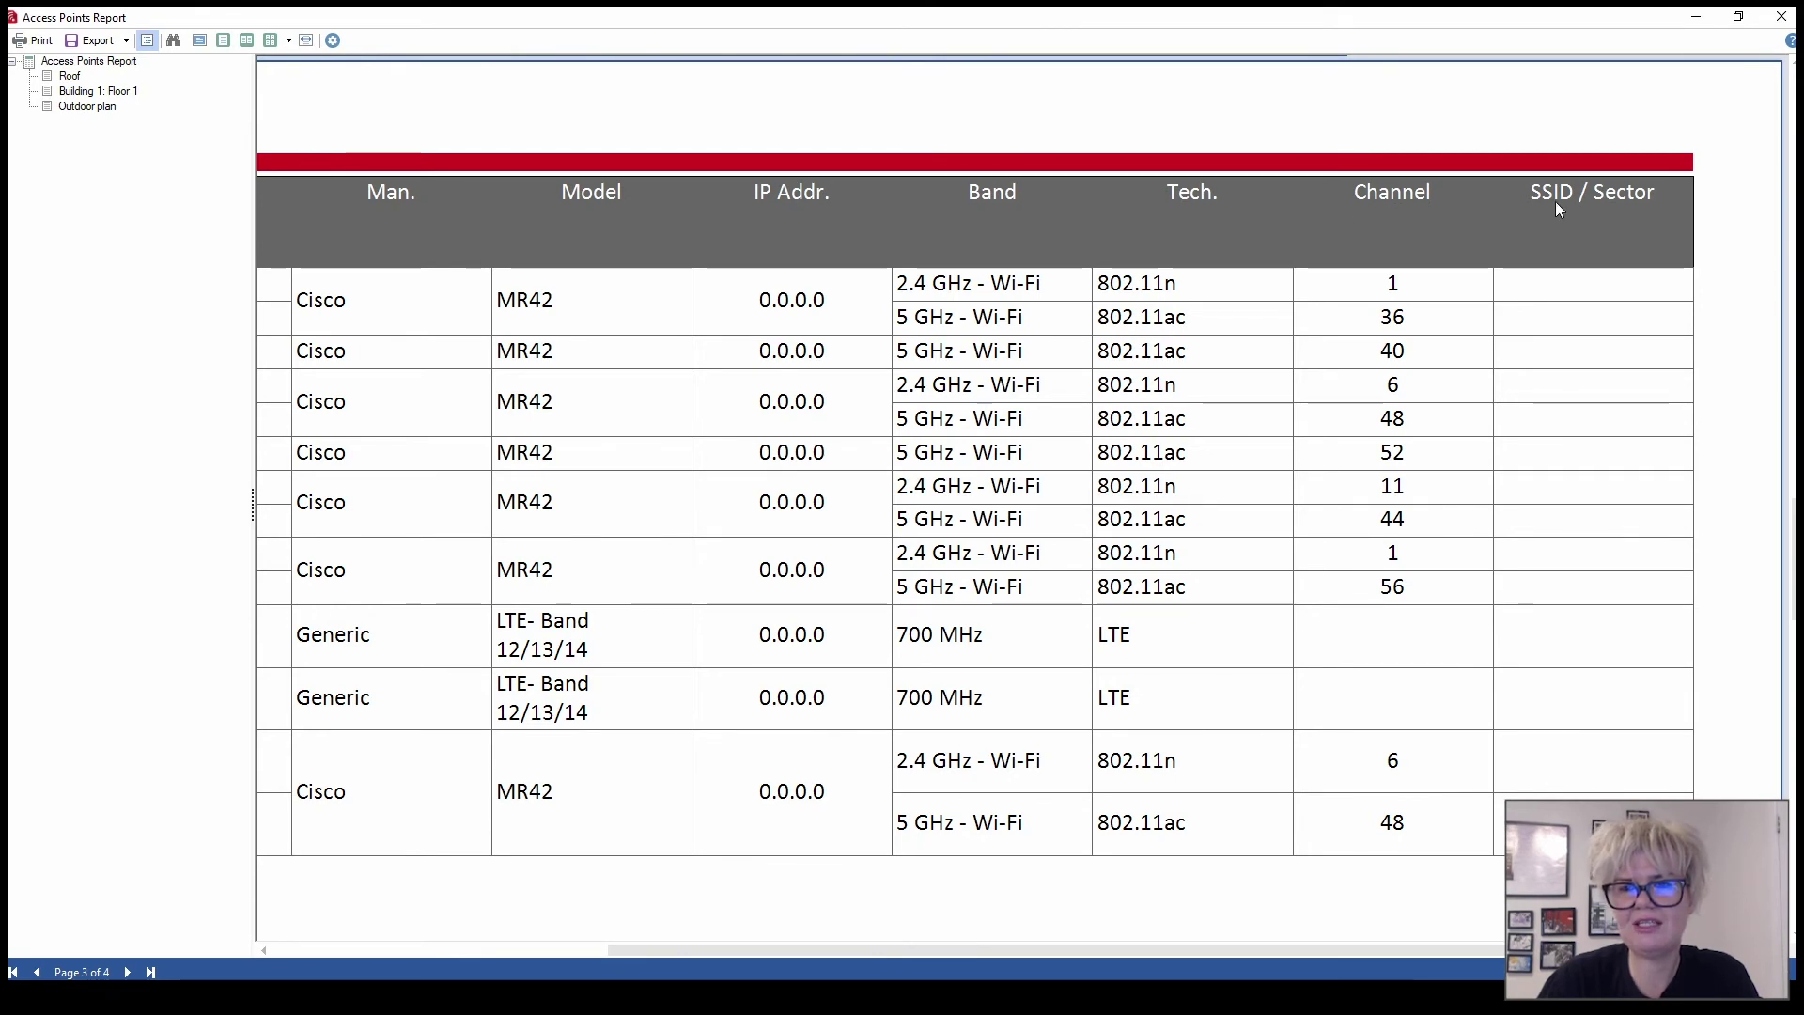
Jump between the Roof, Floor 1 and Outdoor plan sections, page down to the table, then close
{"action": "left_click", "coordinate": [69, 76]}
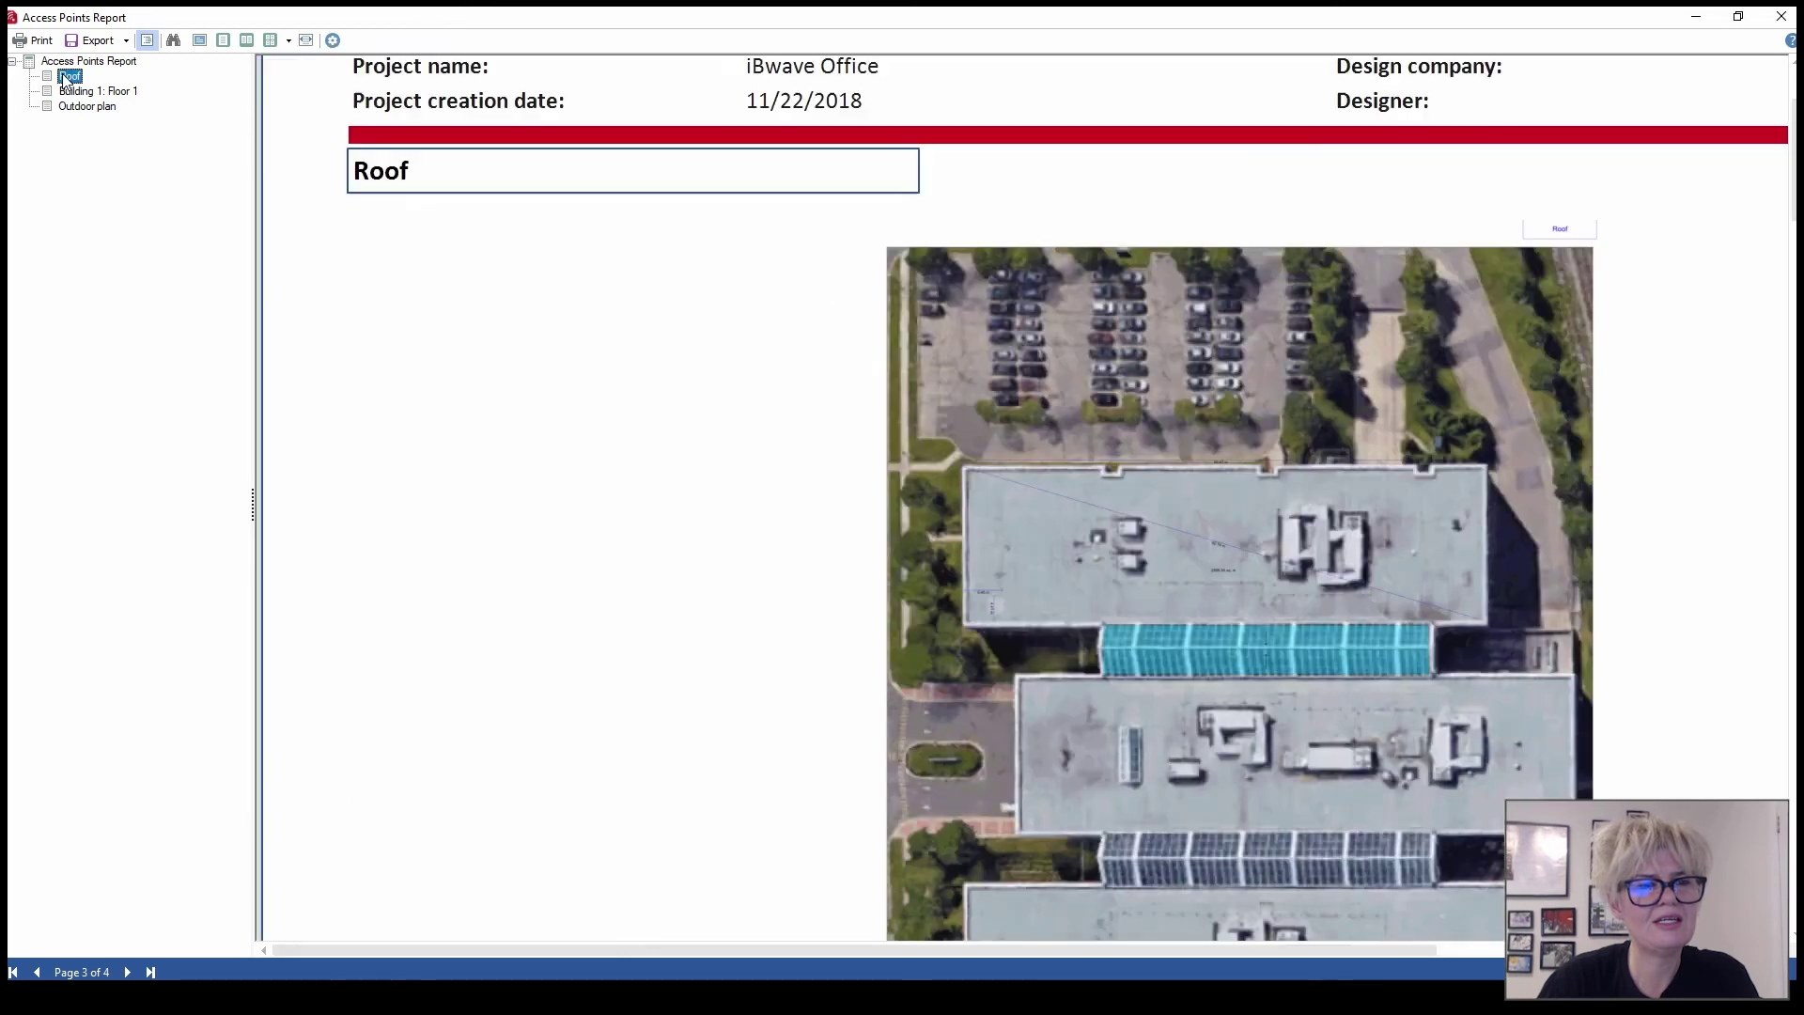
{"action": "left_click", "coordinate": [78, 92]}
{"action": "left_click", "coordinate": [84, 107]}
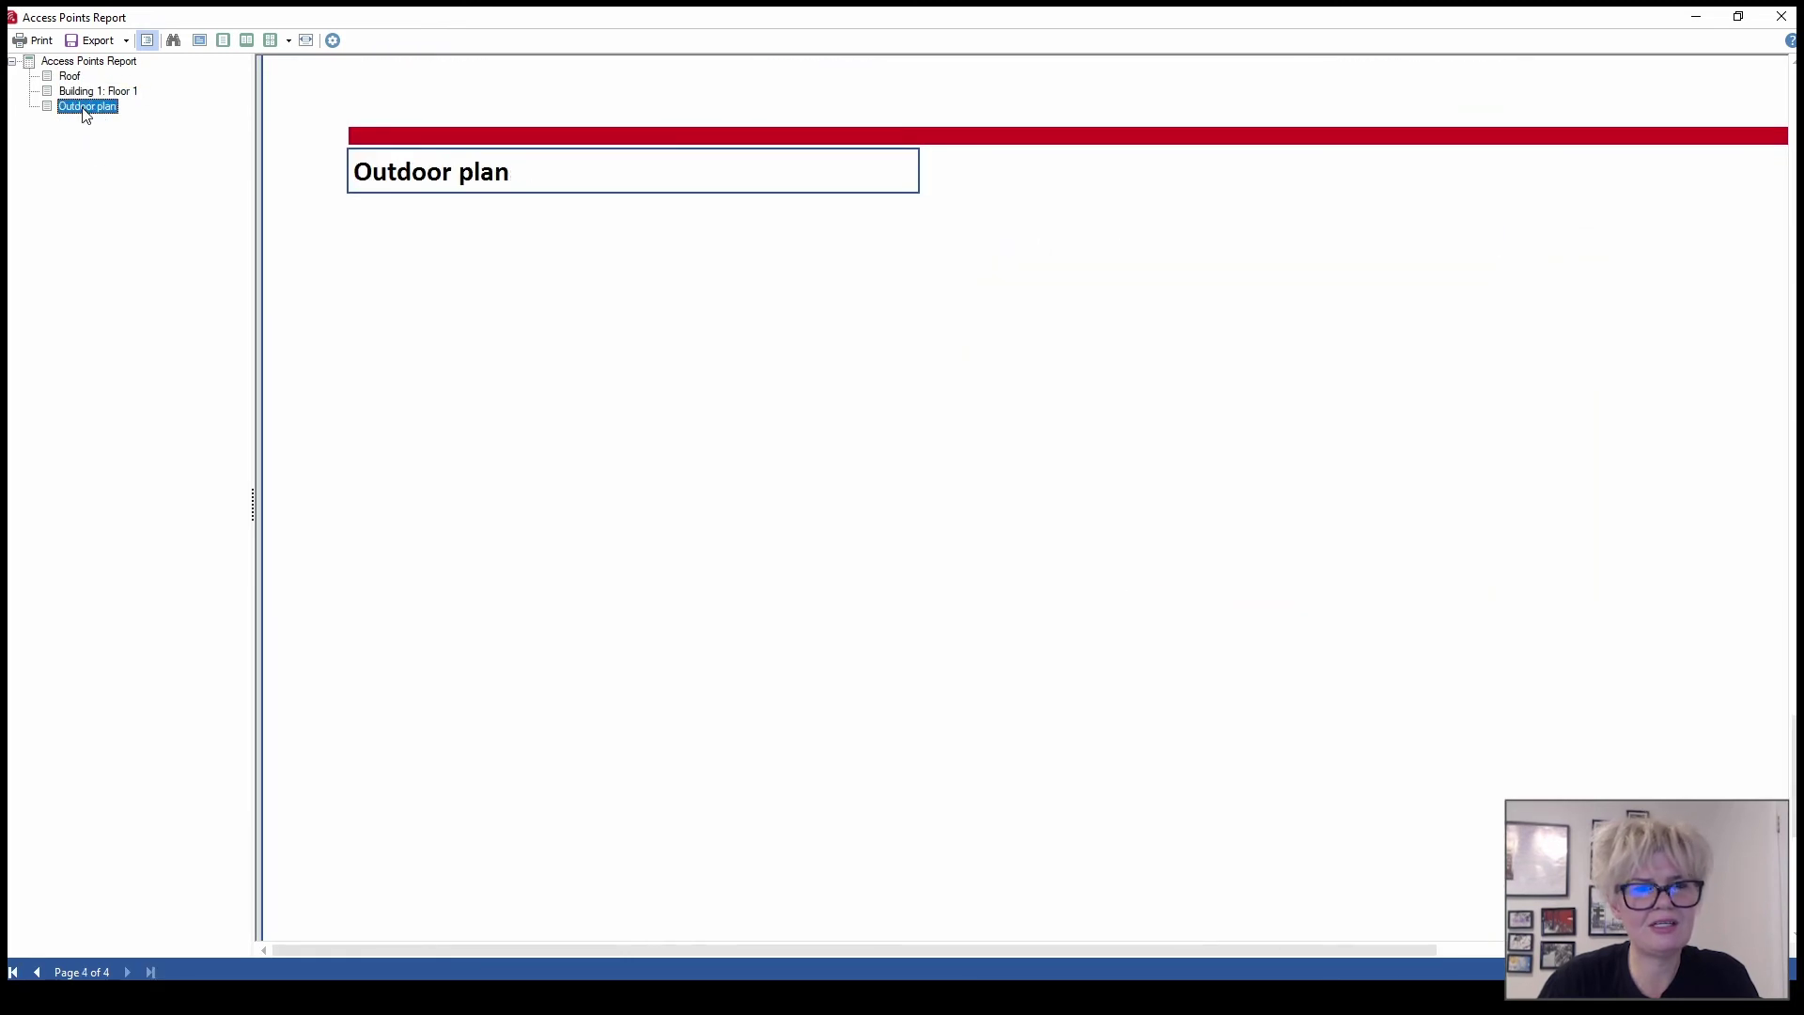
{"action": "left_click", "coordinate": [107, 90]}
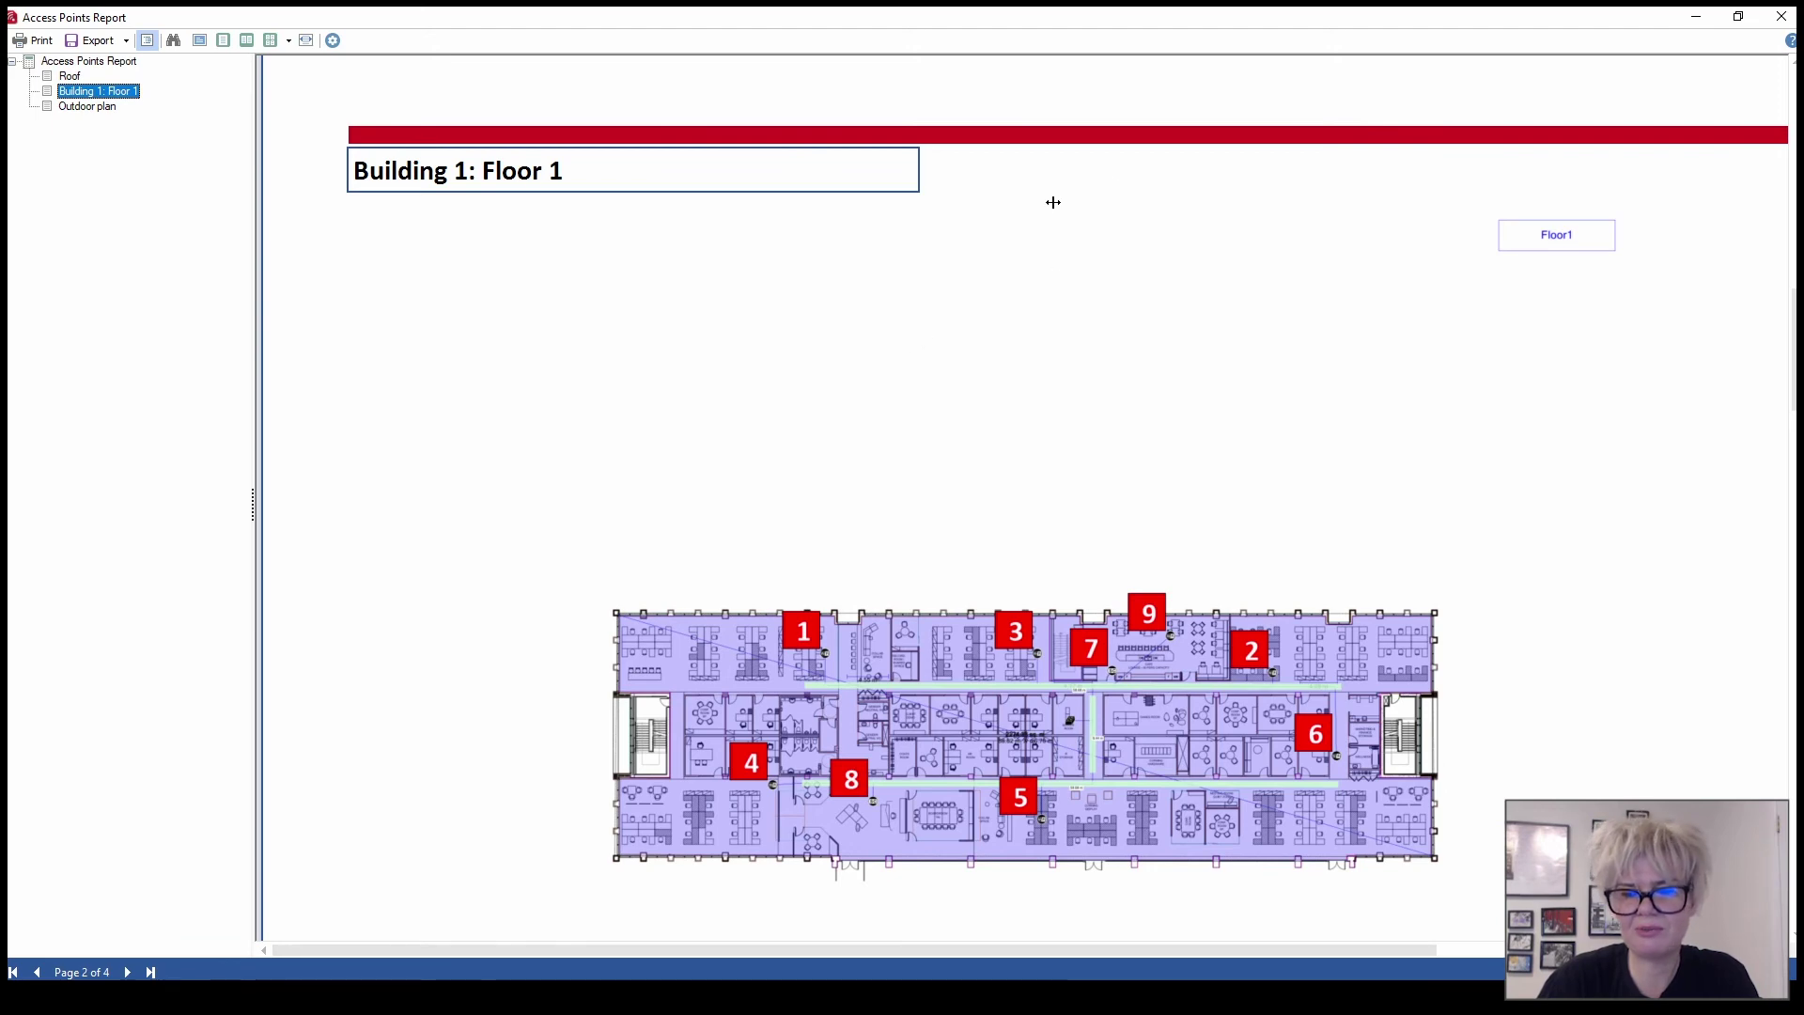
{"action": "key", "text": "Page_Down"}
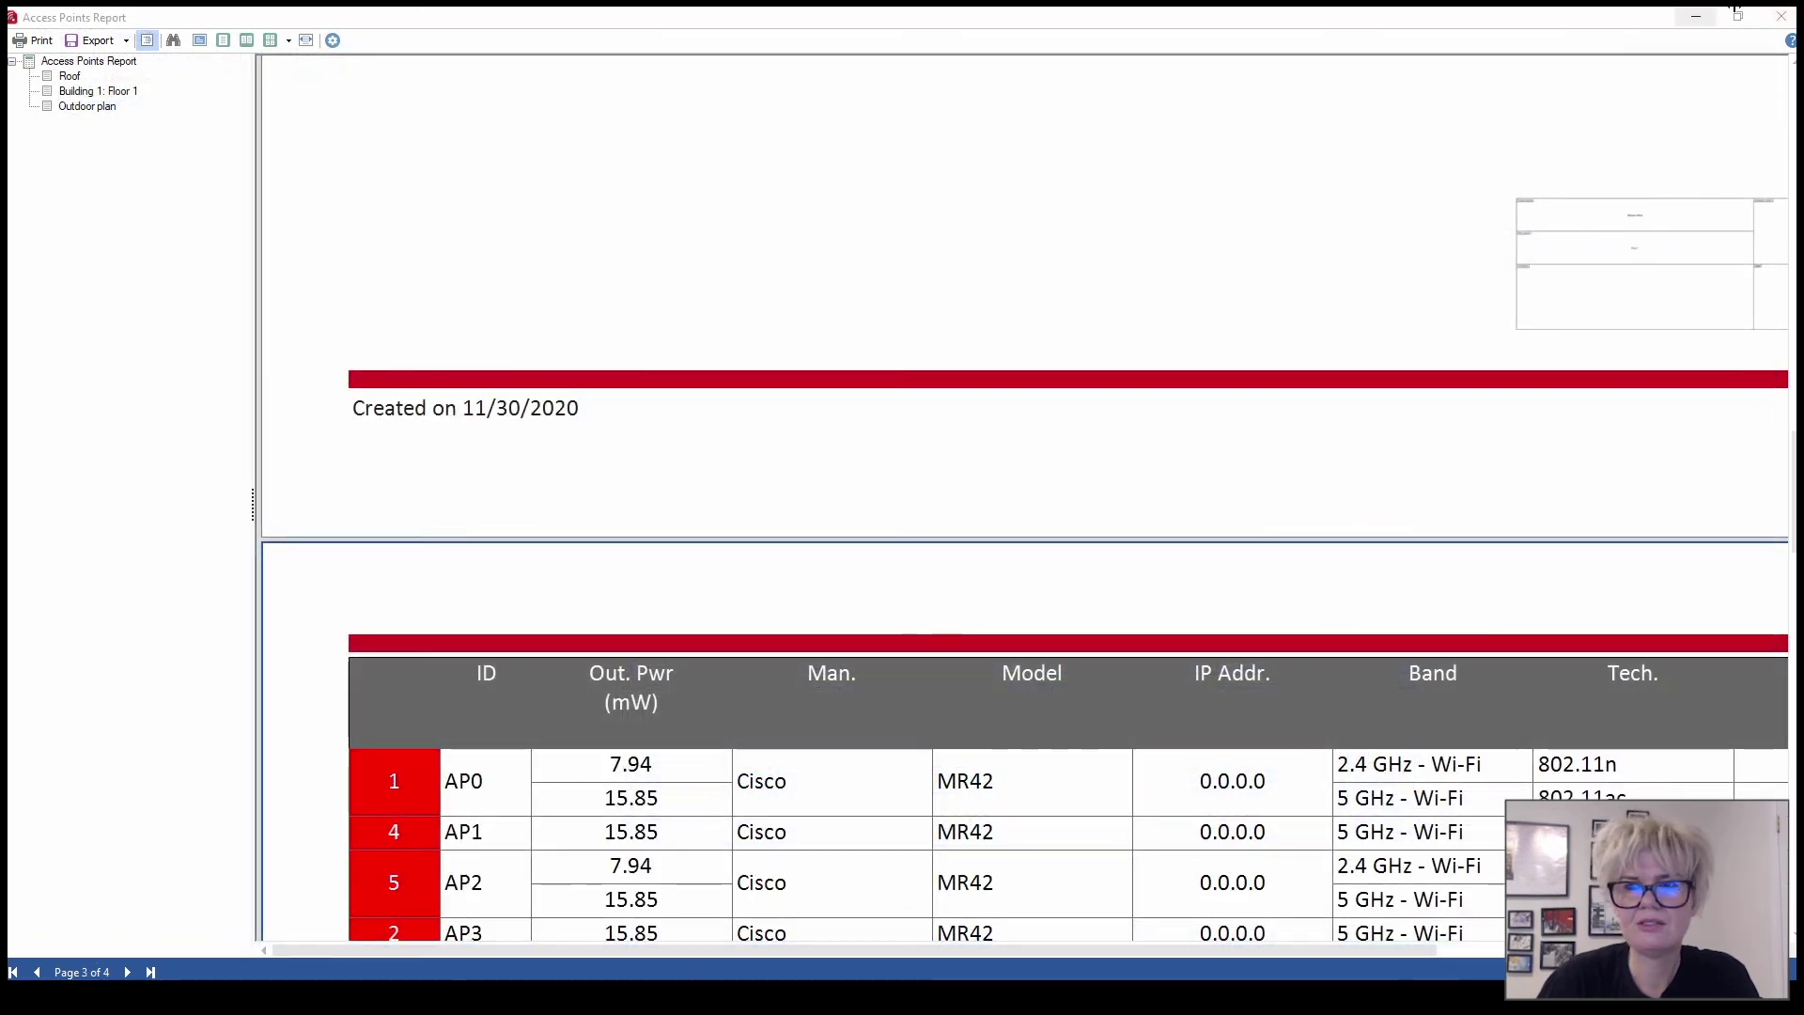
{"action": "left_click", "coordinate": [1780, 16]}
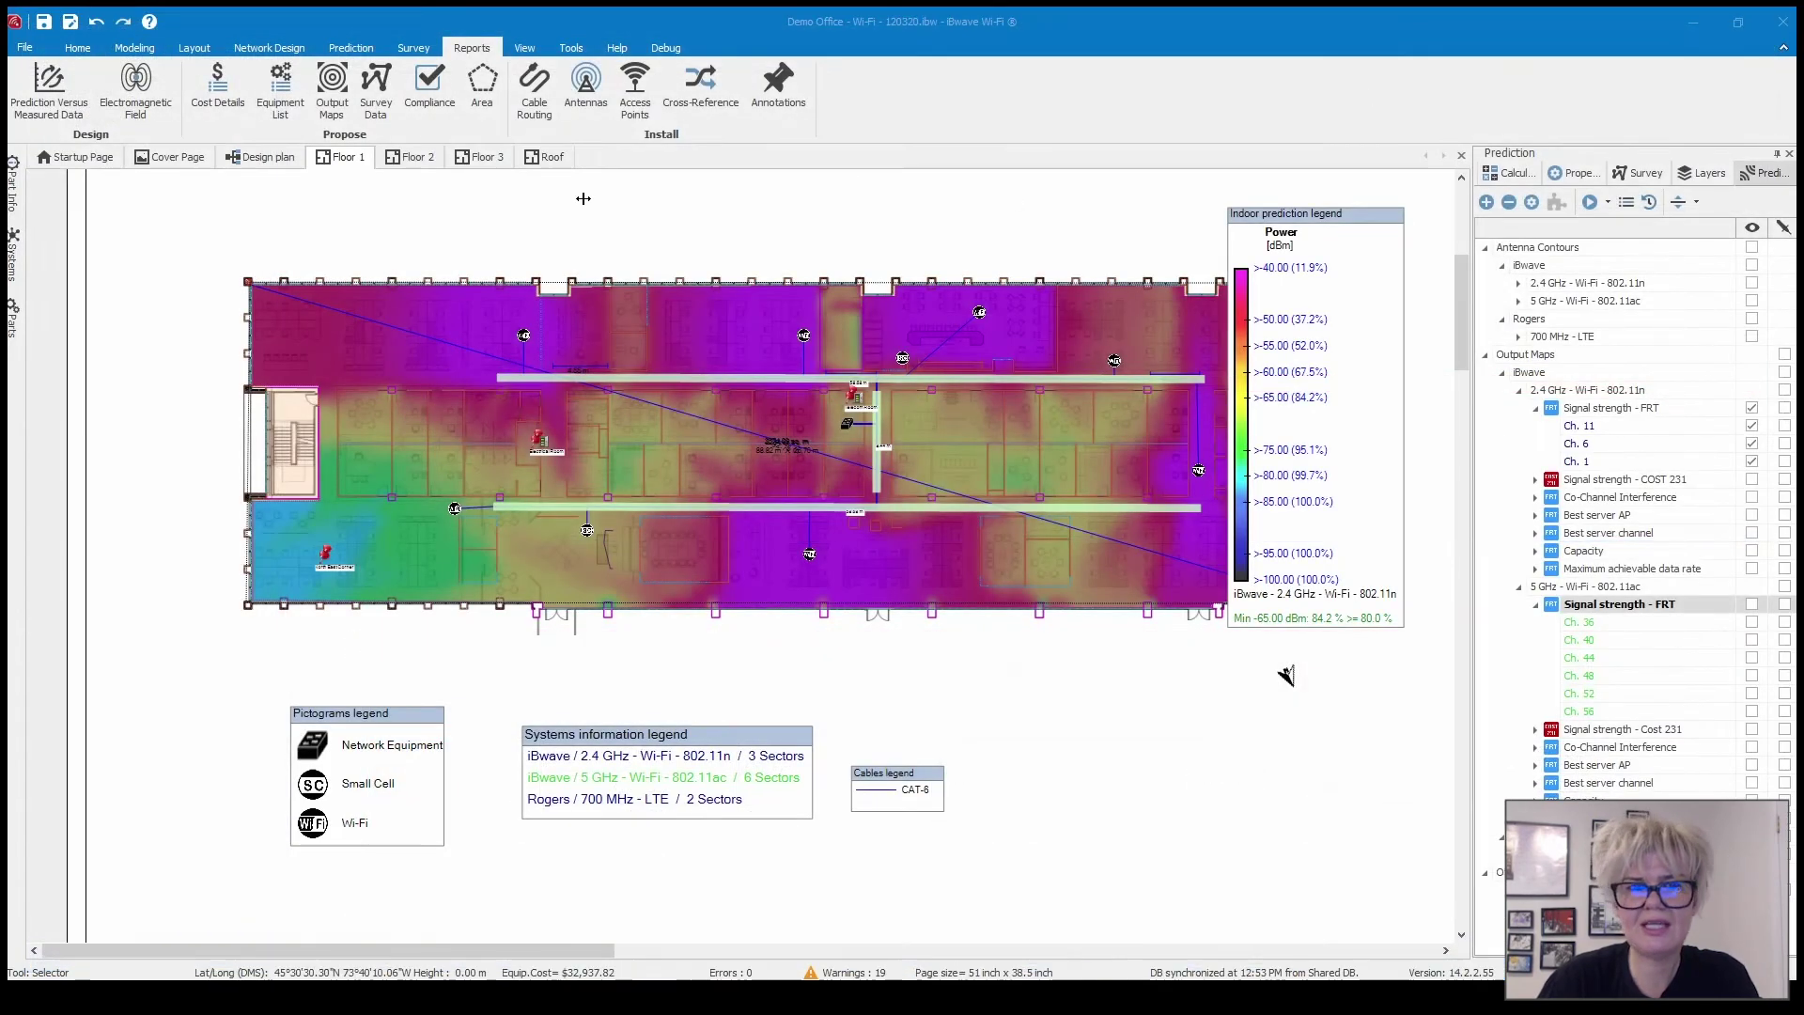
{"action": "left_click", "coordinate": [717, 107]}
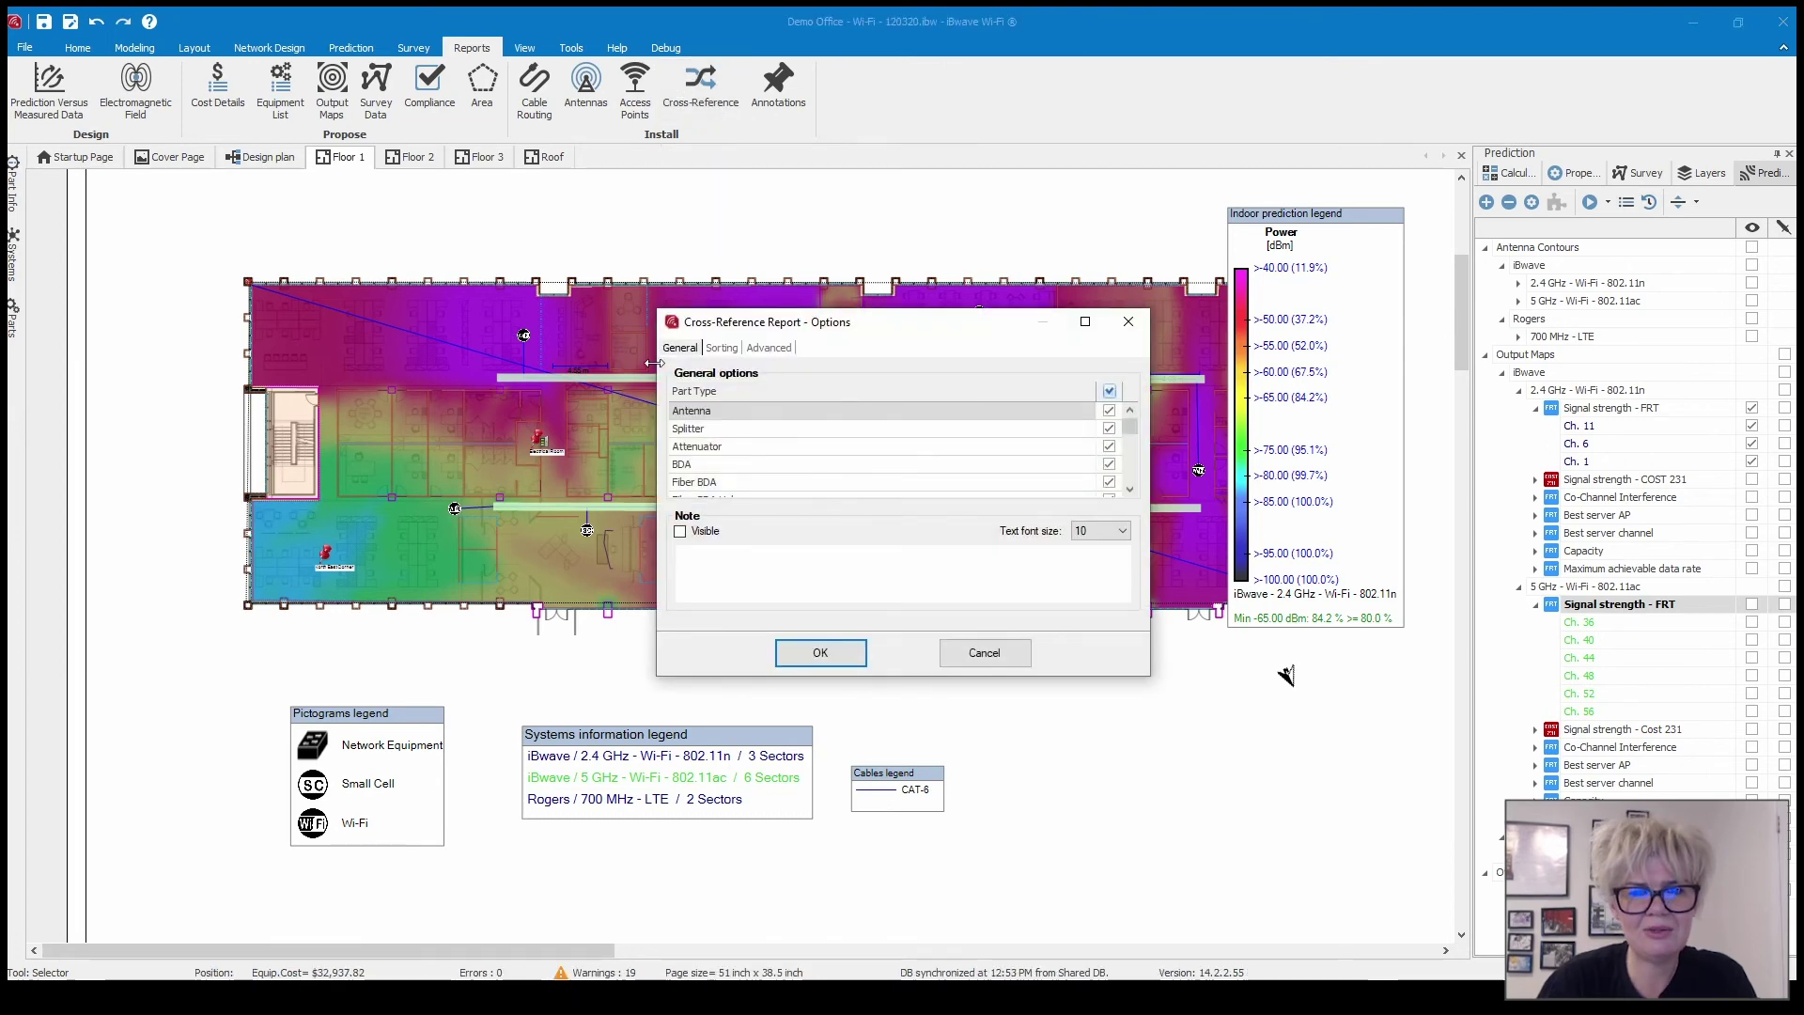
{"action": "left_click", "coordinate": [818, 651]}
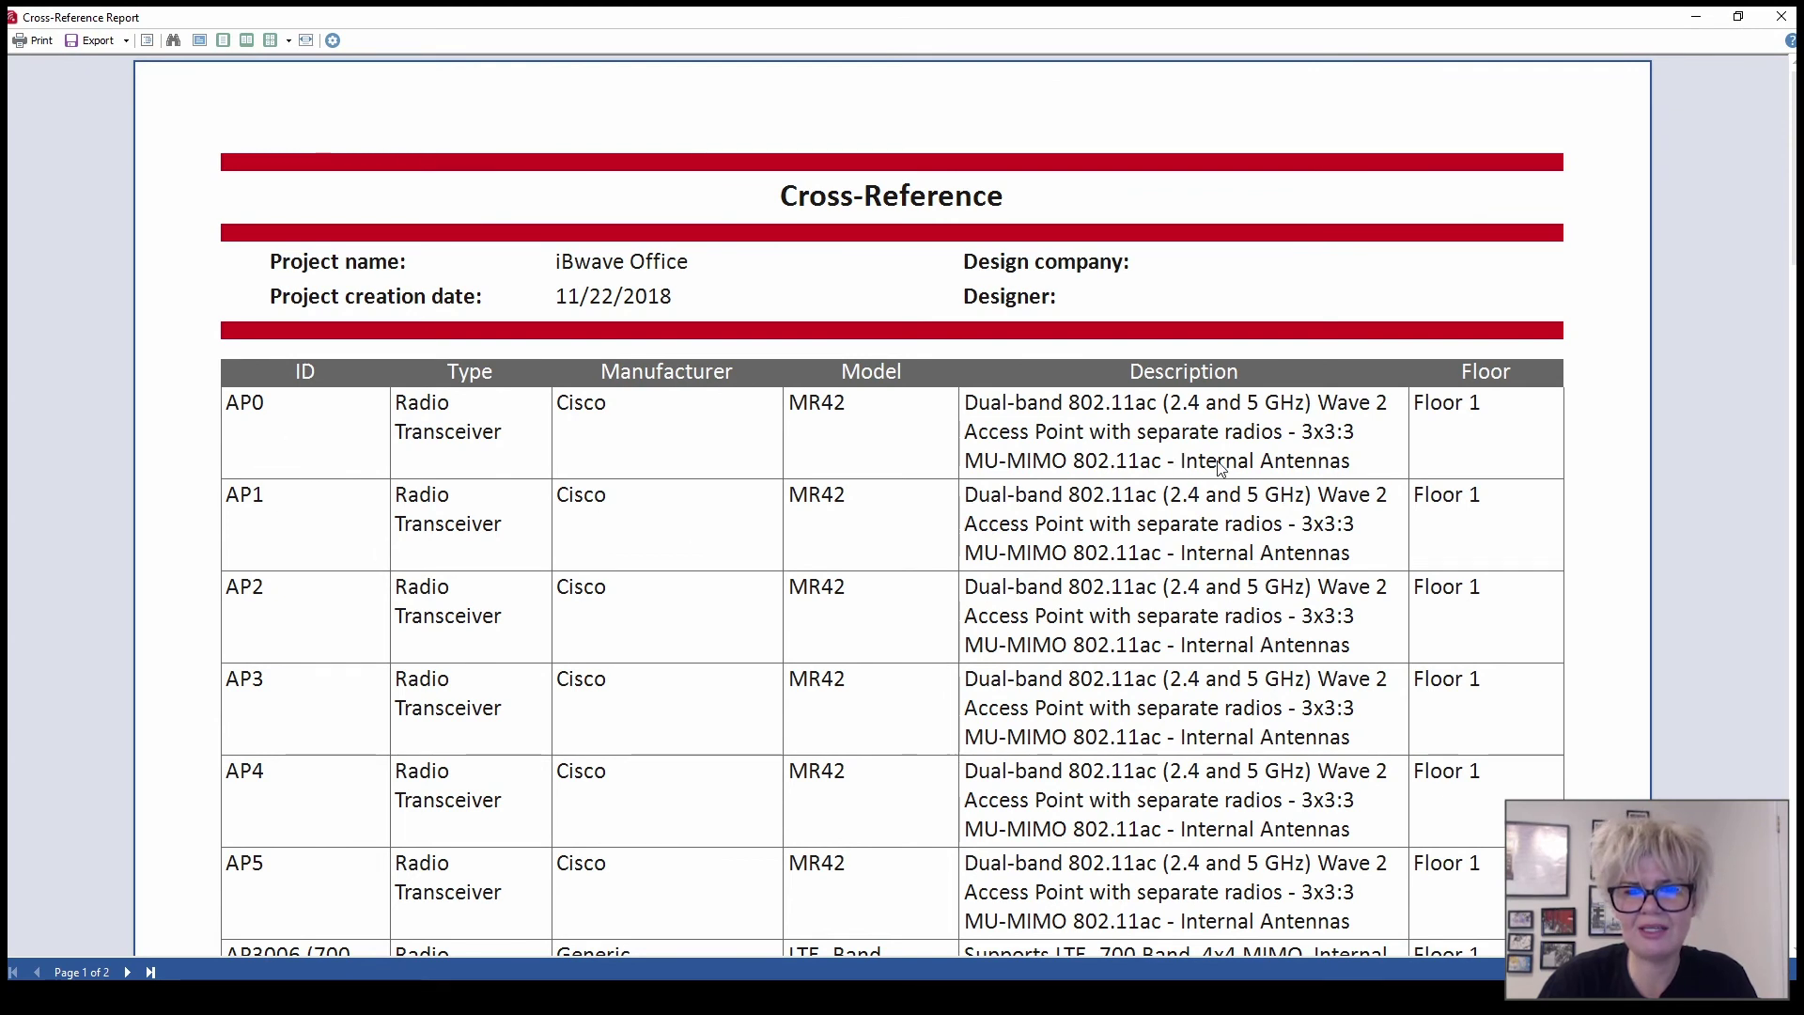
{"action": "scroll", "coordinate": [1220, 467], "scroll_direction": "down", "scroll_amount": 15}
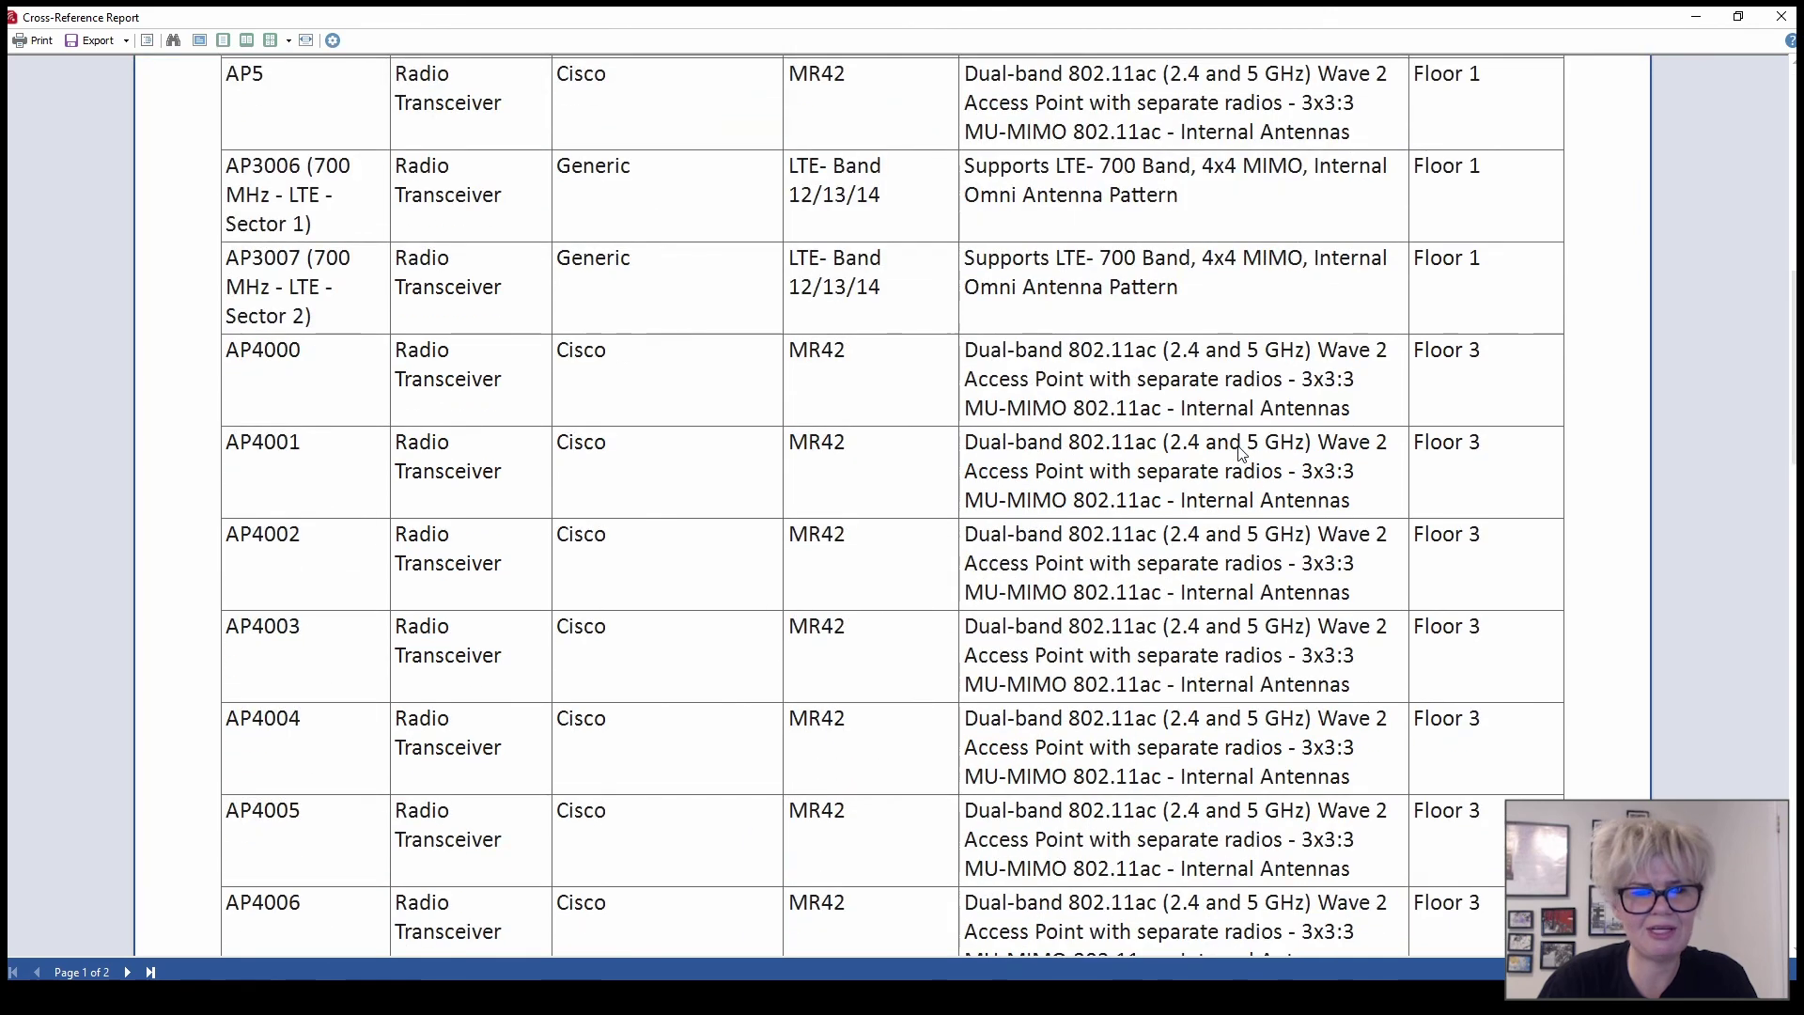
{"action": "scroll", "coordinate": [1242, 455], "scroll_direction": "down", "scroll_amount": 10}
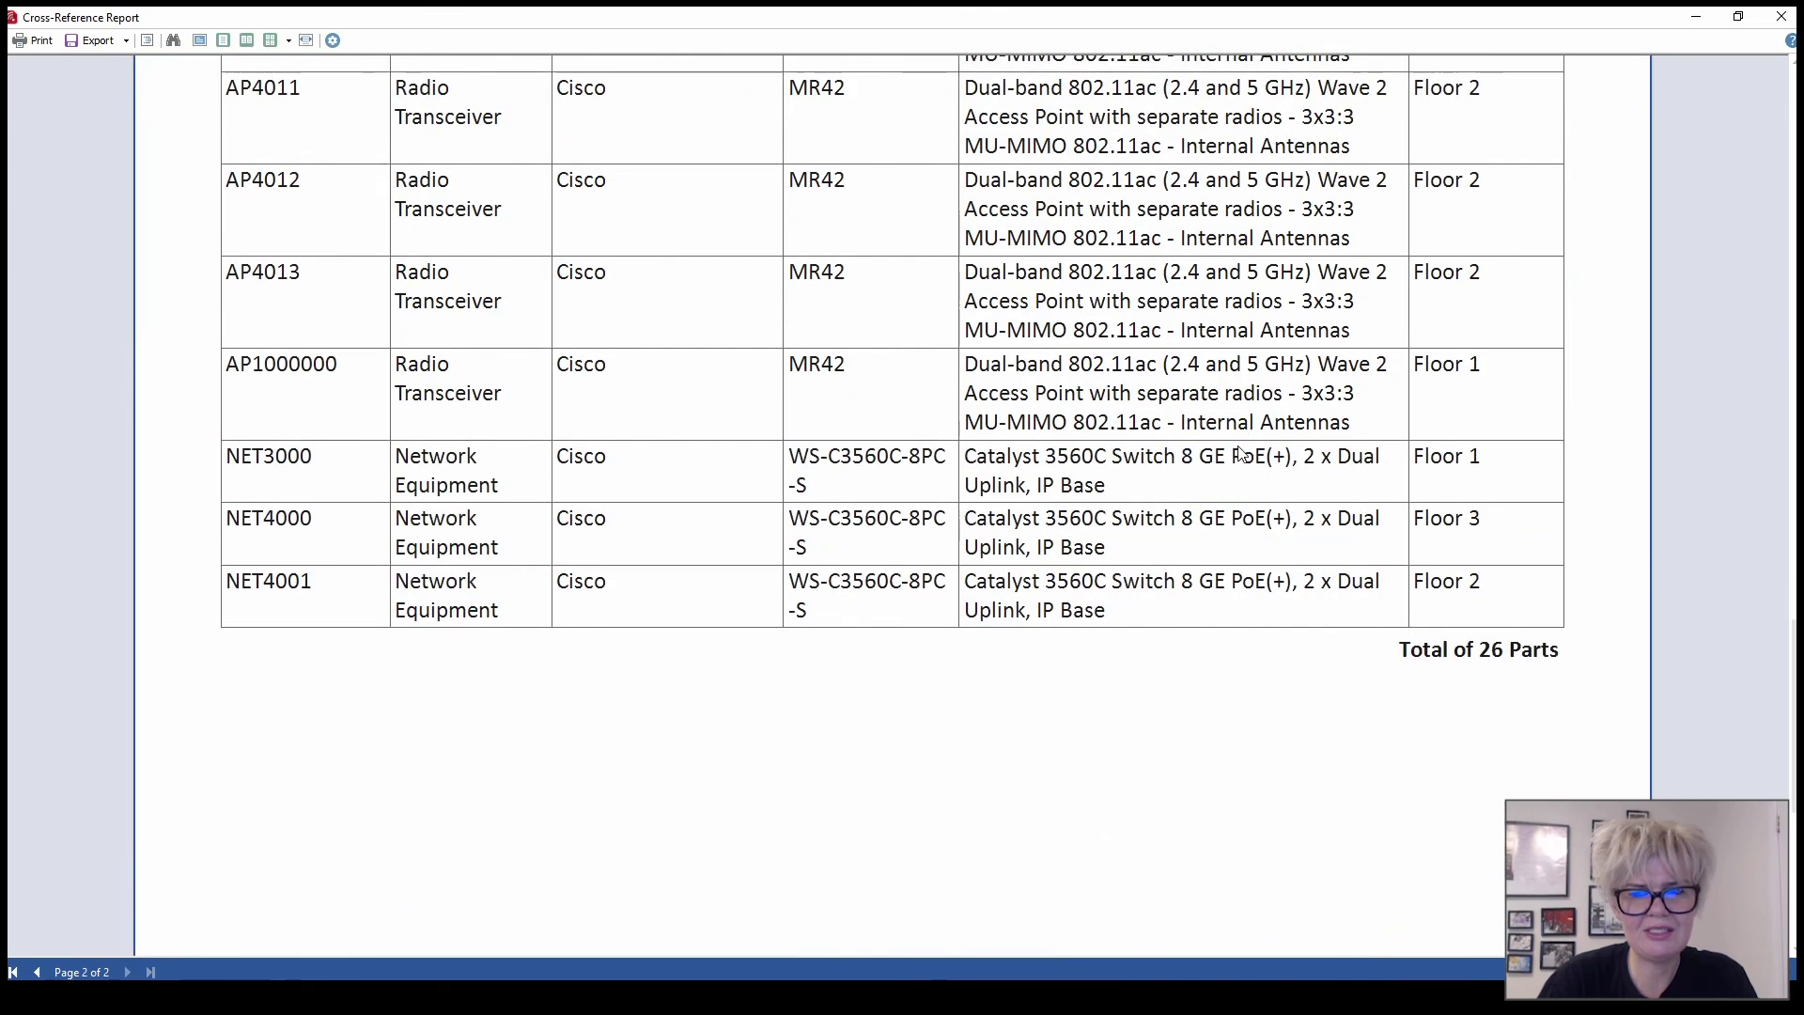
{"action": "scroll", "coordinate": [1240, 454], "scroll_direction": "down", "scroll_amount": 3}
{"action": "scroll", "coordinate": [1240, 454], "scroll_direction": "up", "scroll_amount": 12}
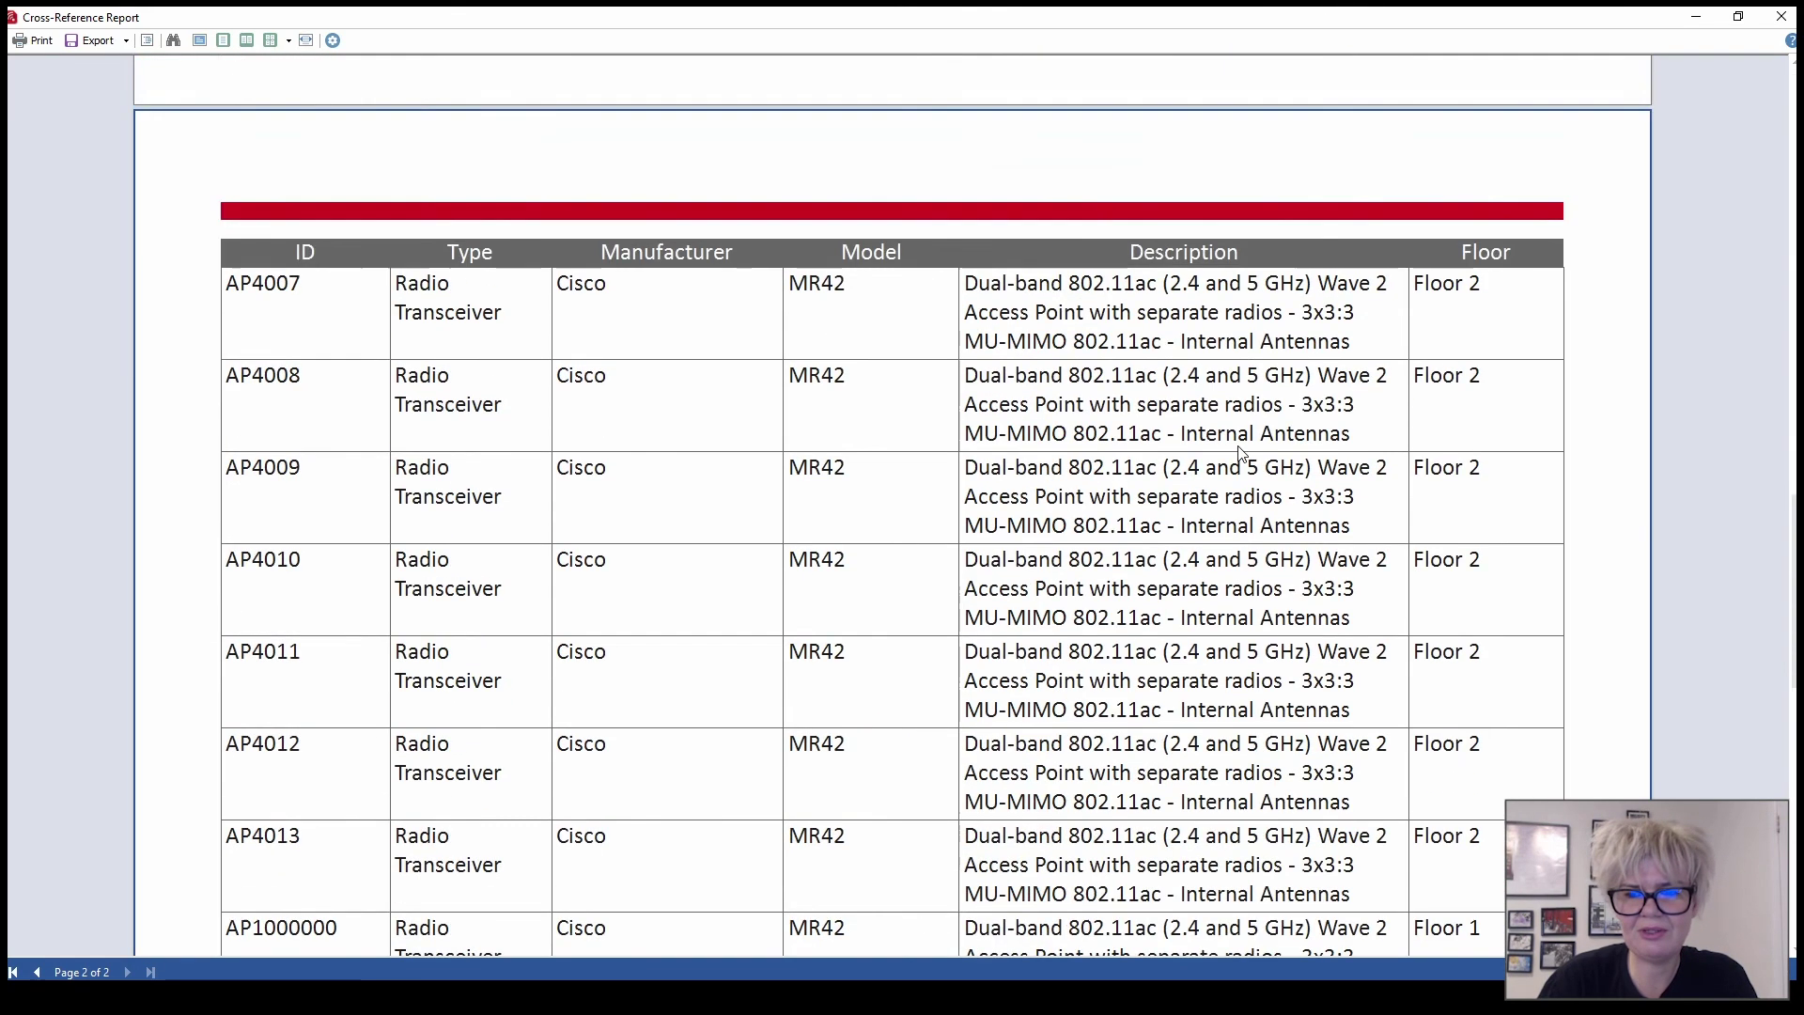
{"action": "scroll", "coordinate": [1240, 455], "scroll_direction": "up", "scroll_amount": 8}
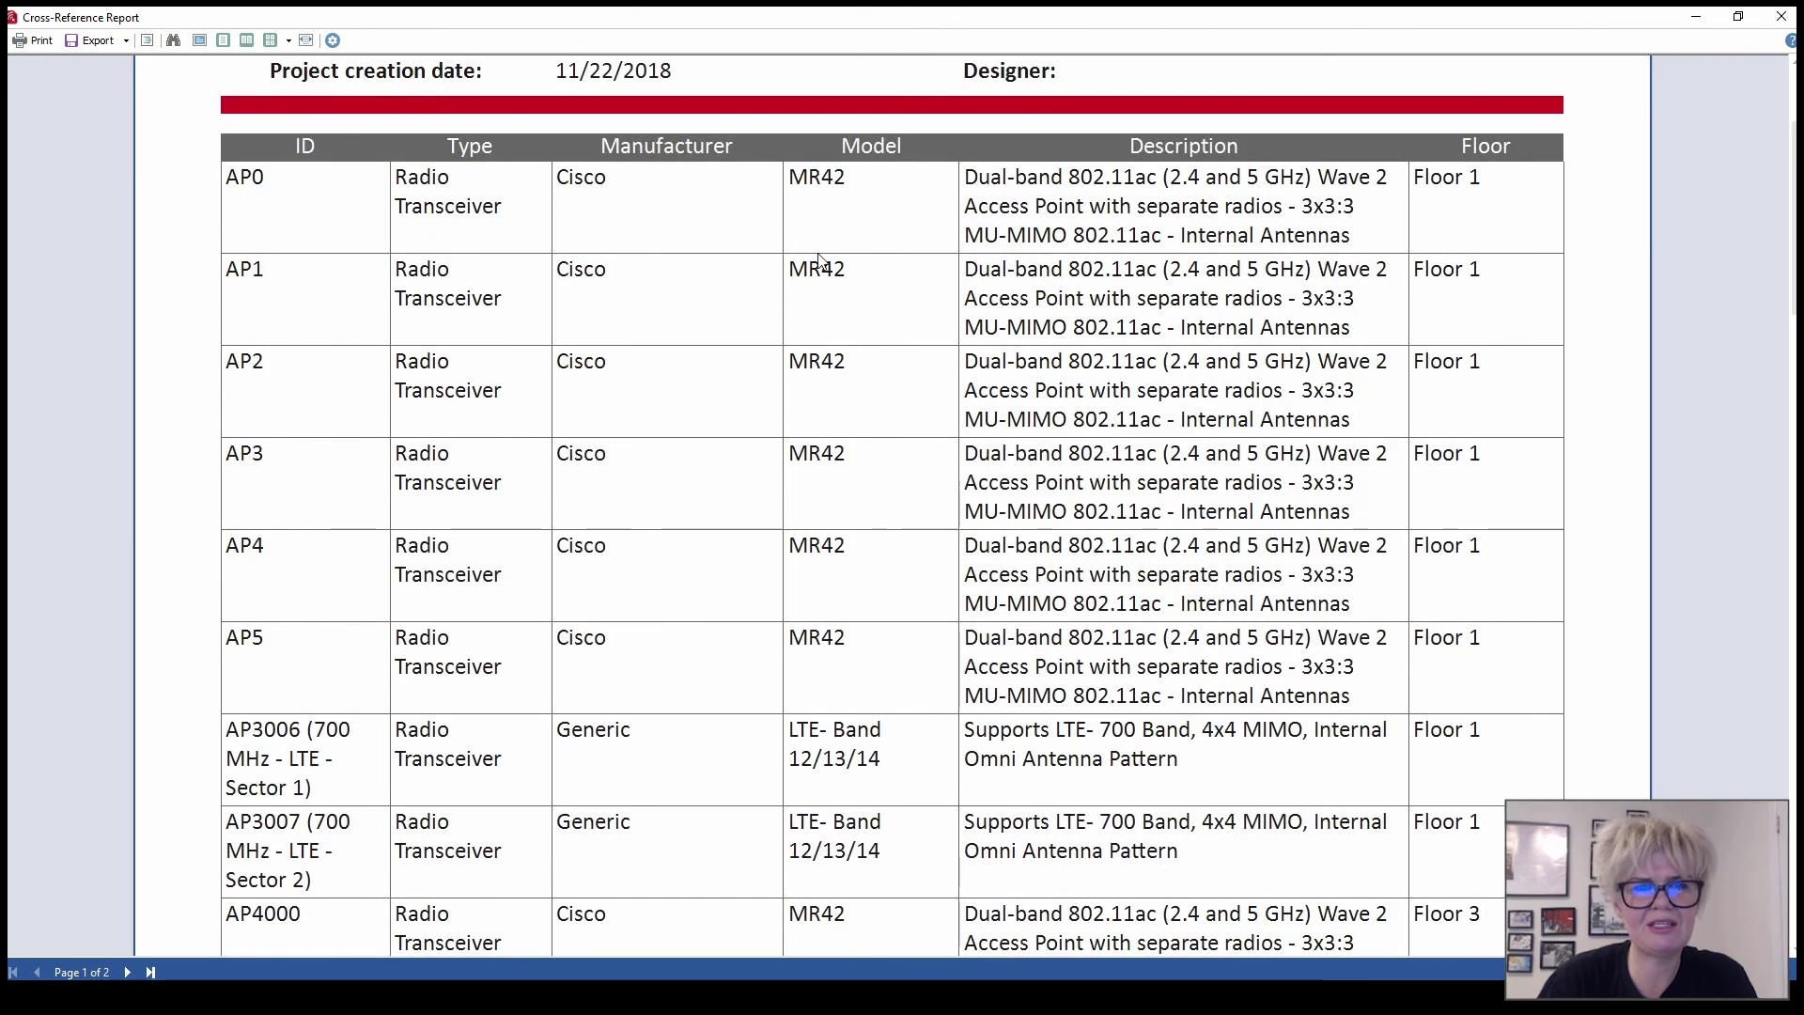
{"action": "scroll", "coordinate": [836, 263], "scroll_direction": "up", "scroll_amount": 2}
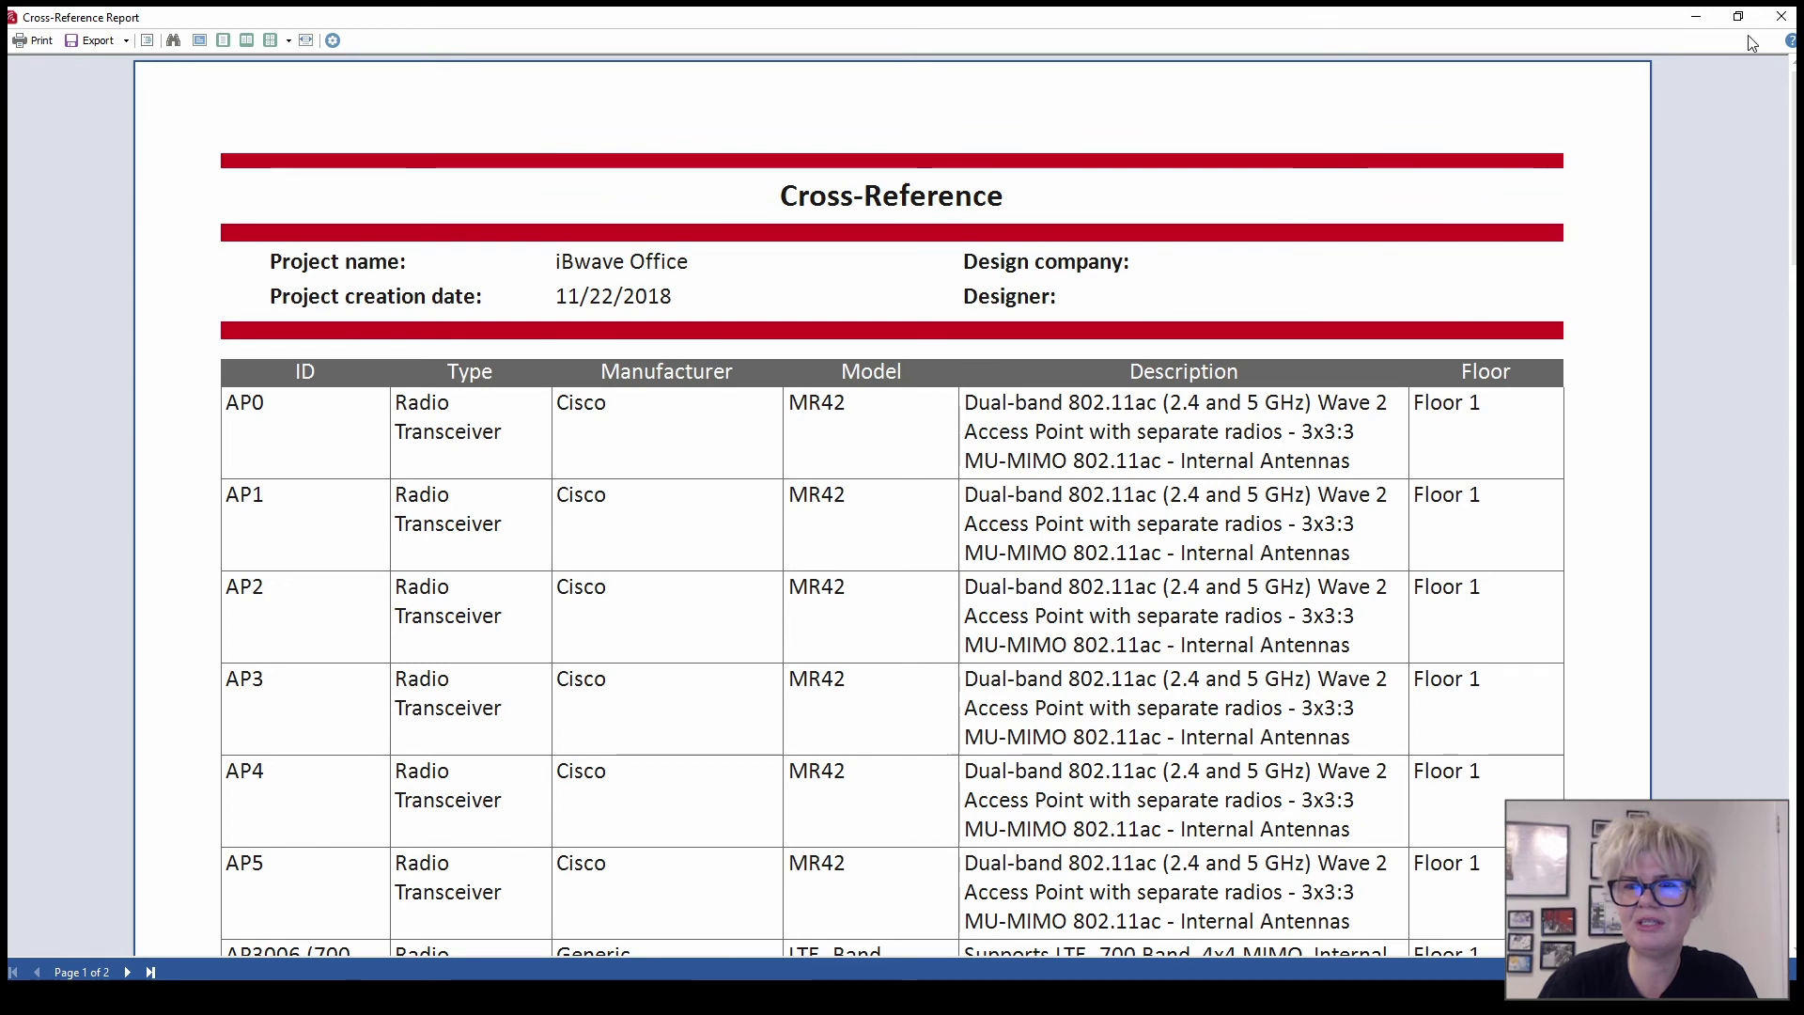
{"action": "left_click", "coordinate": [1782, 16]}
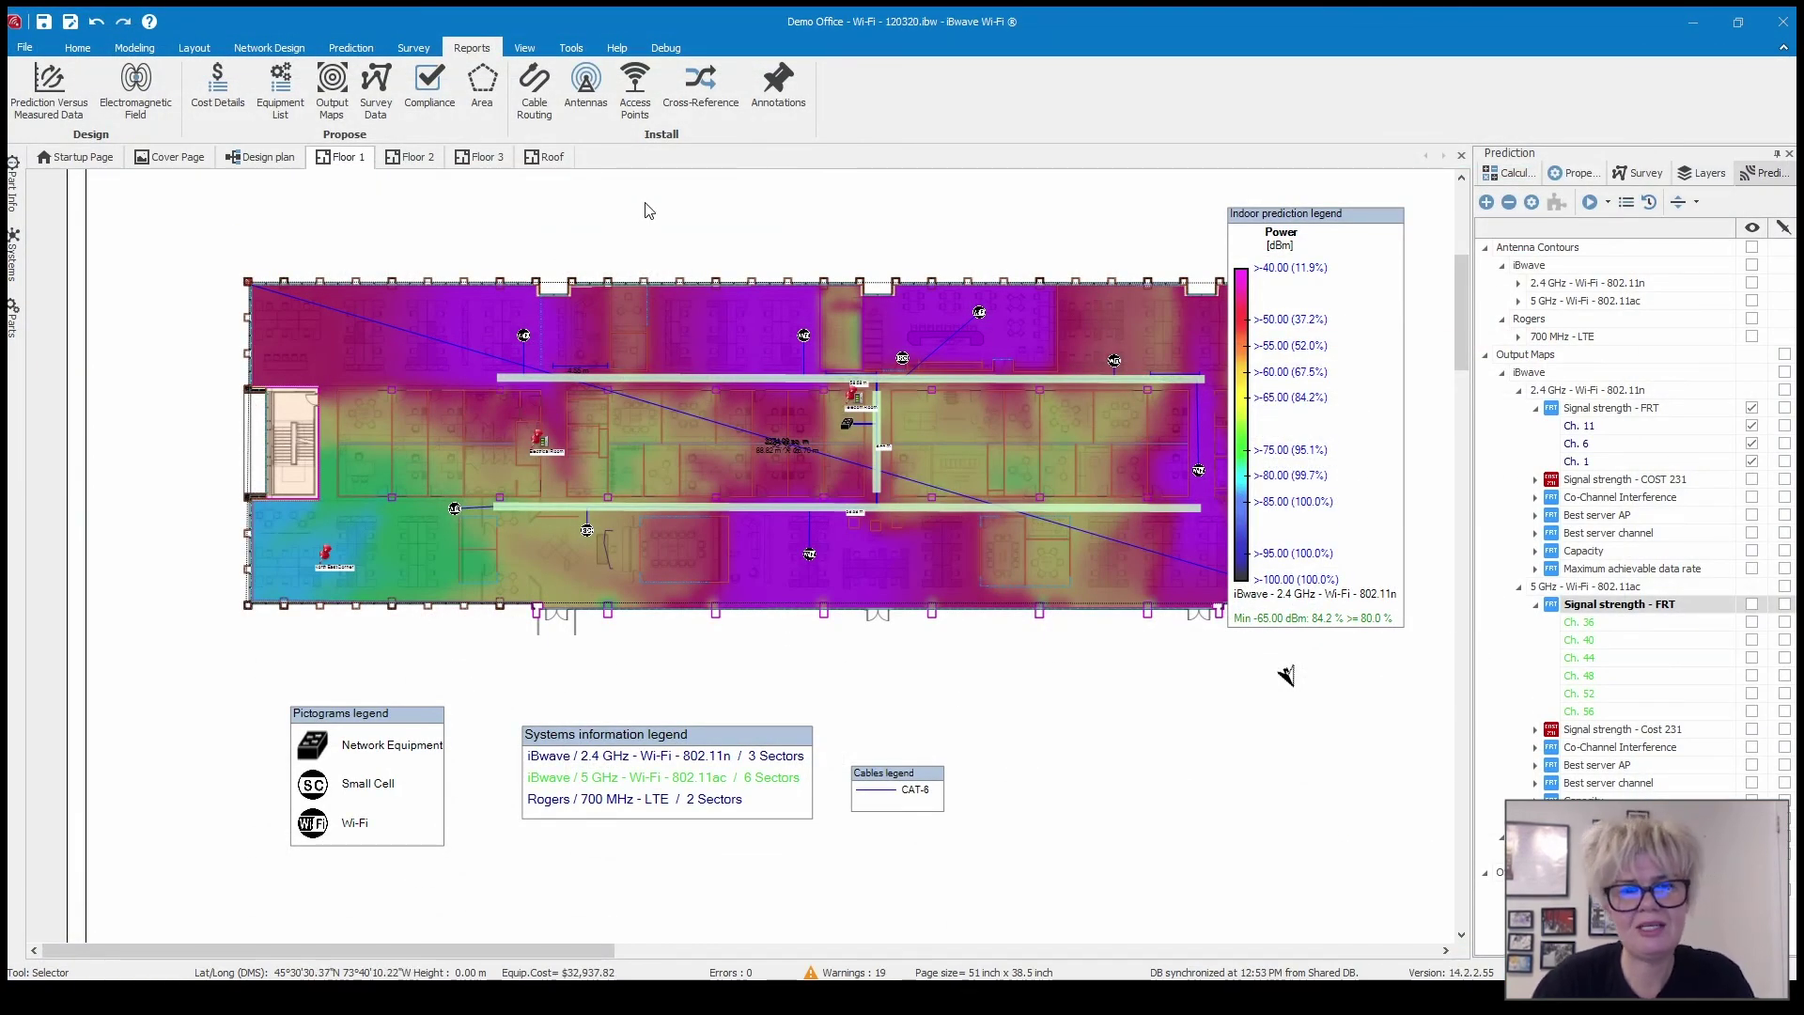
View the North East Corner annotation's photo, then generate the Annotations Report with photo and text annotations
{"action": "left_click", "coordinate": [776, 111]}
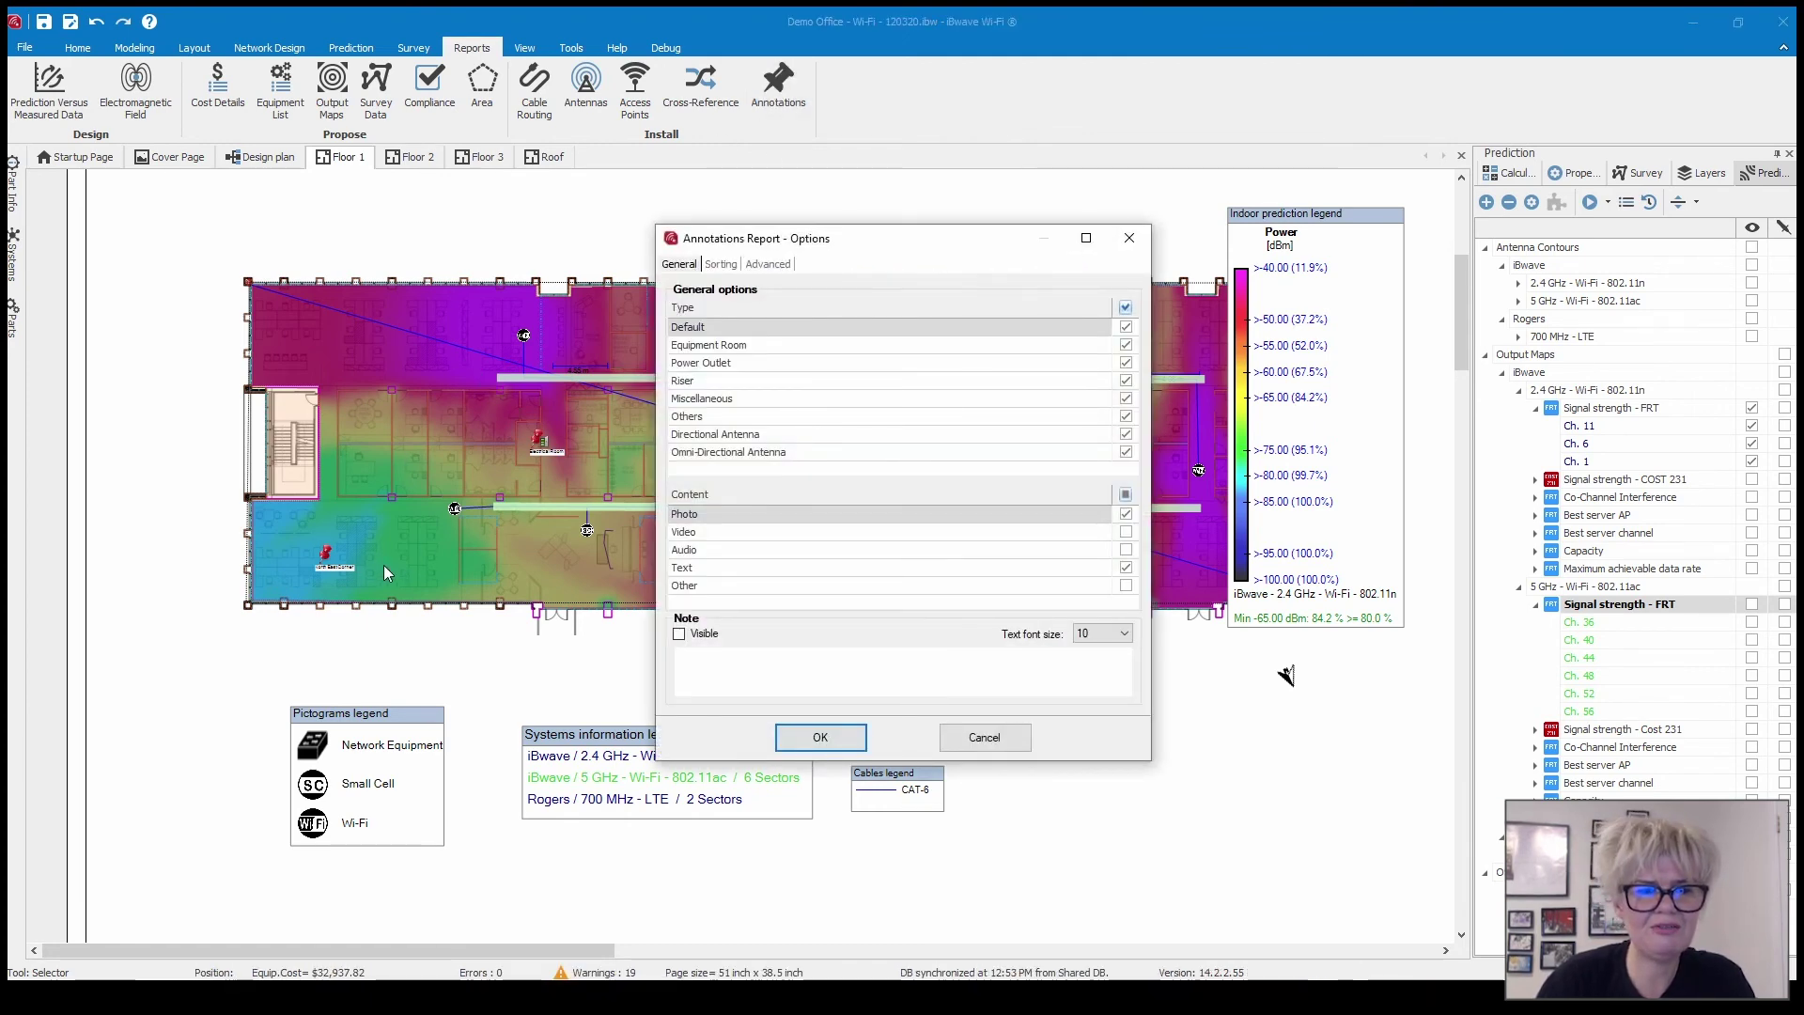
{"action": "left_click", "coordinate": [985, 737]}
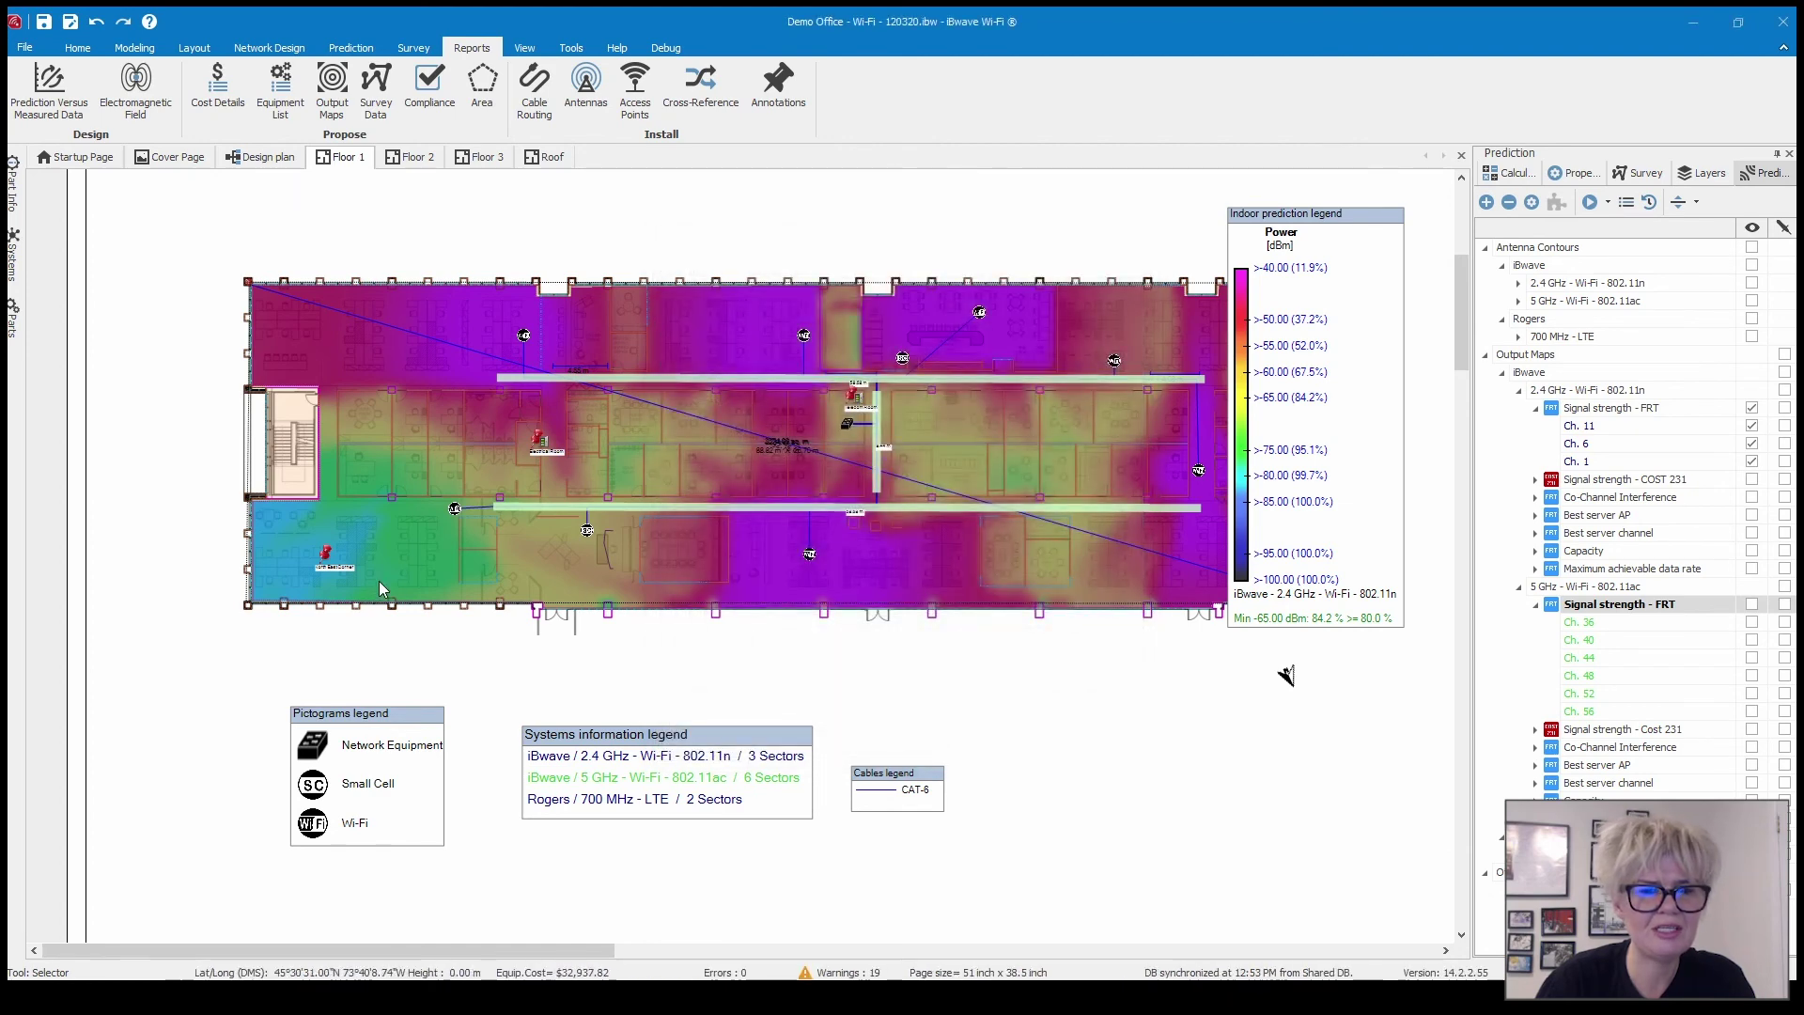
{"action": "double_click", "coordinate": [328, 571]}
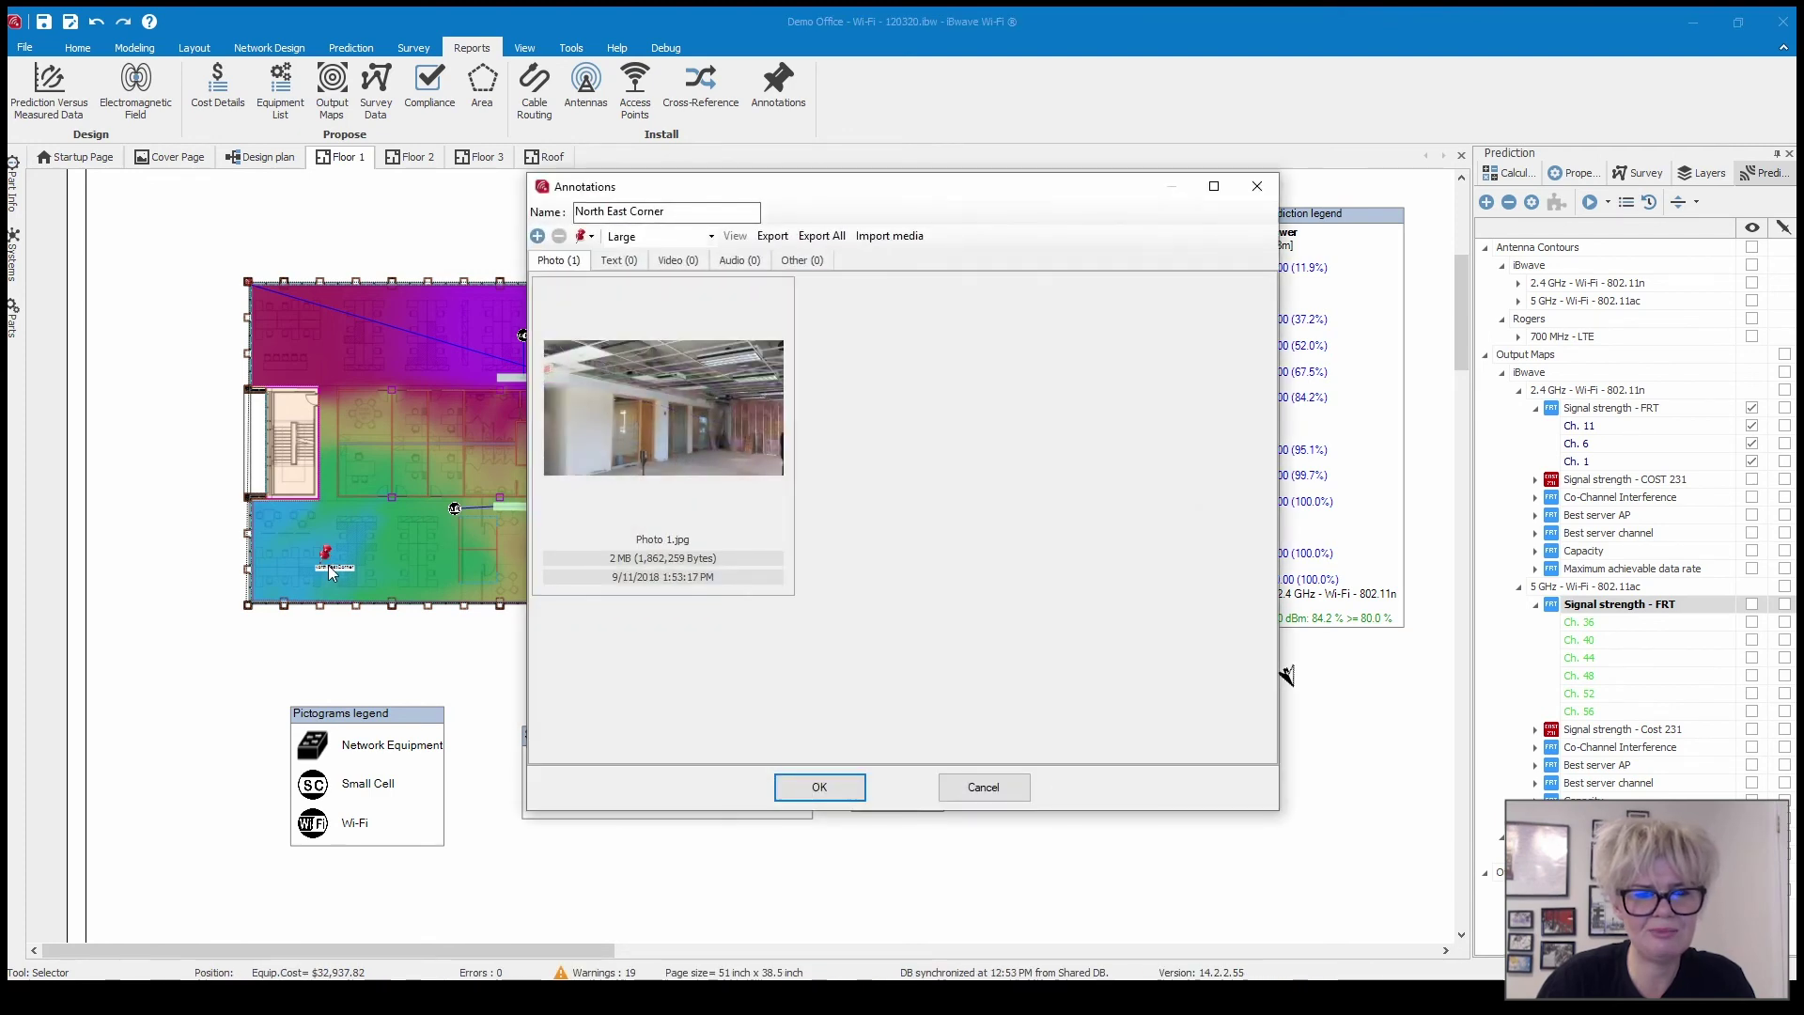
{"action": "left_click", "coordinate": [983, 786]}
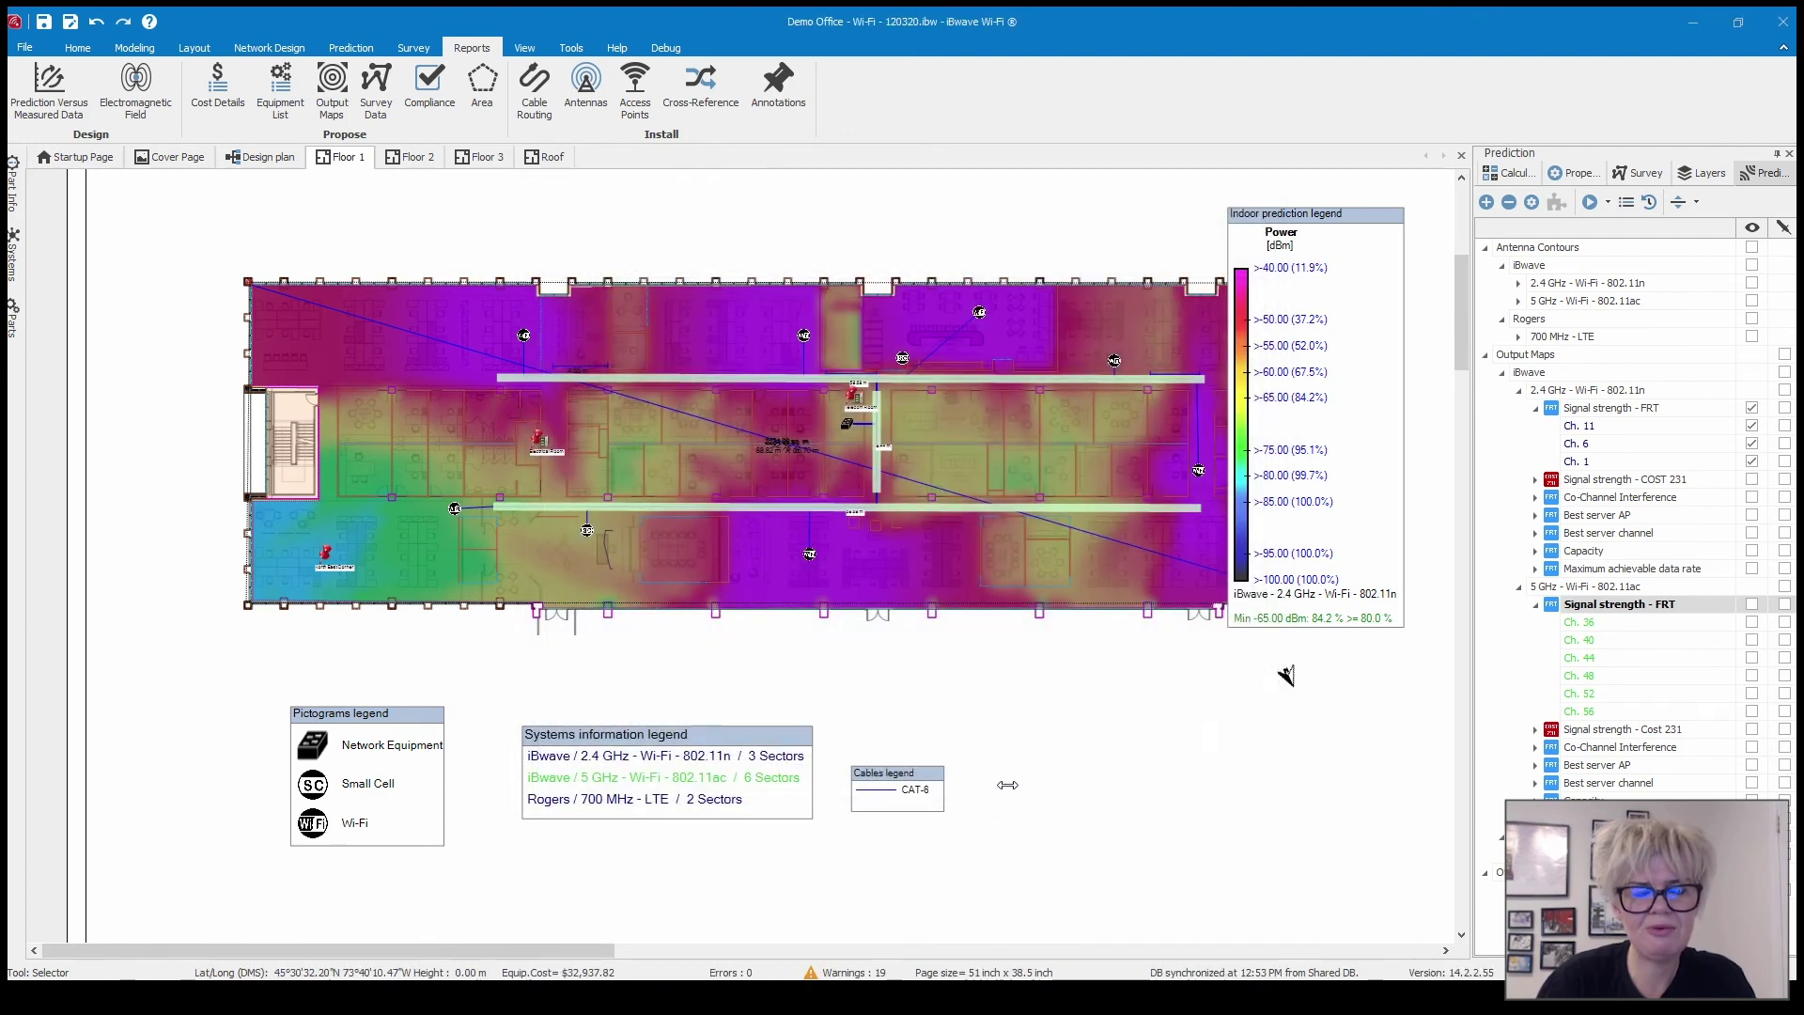
{"action": "left_click", "coordinate": [778, 85]}
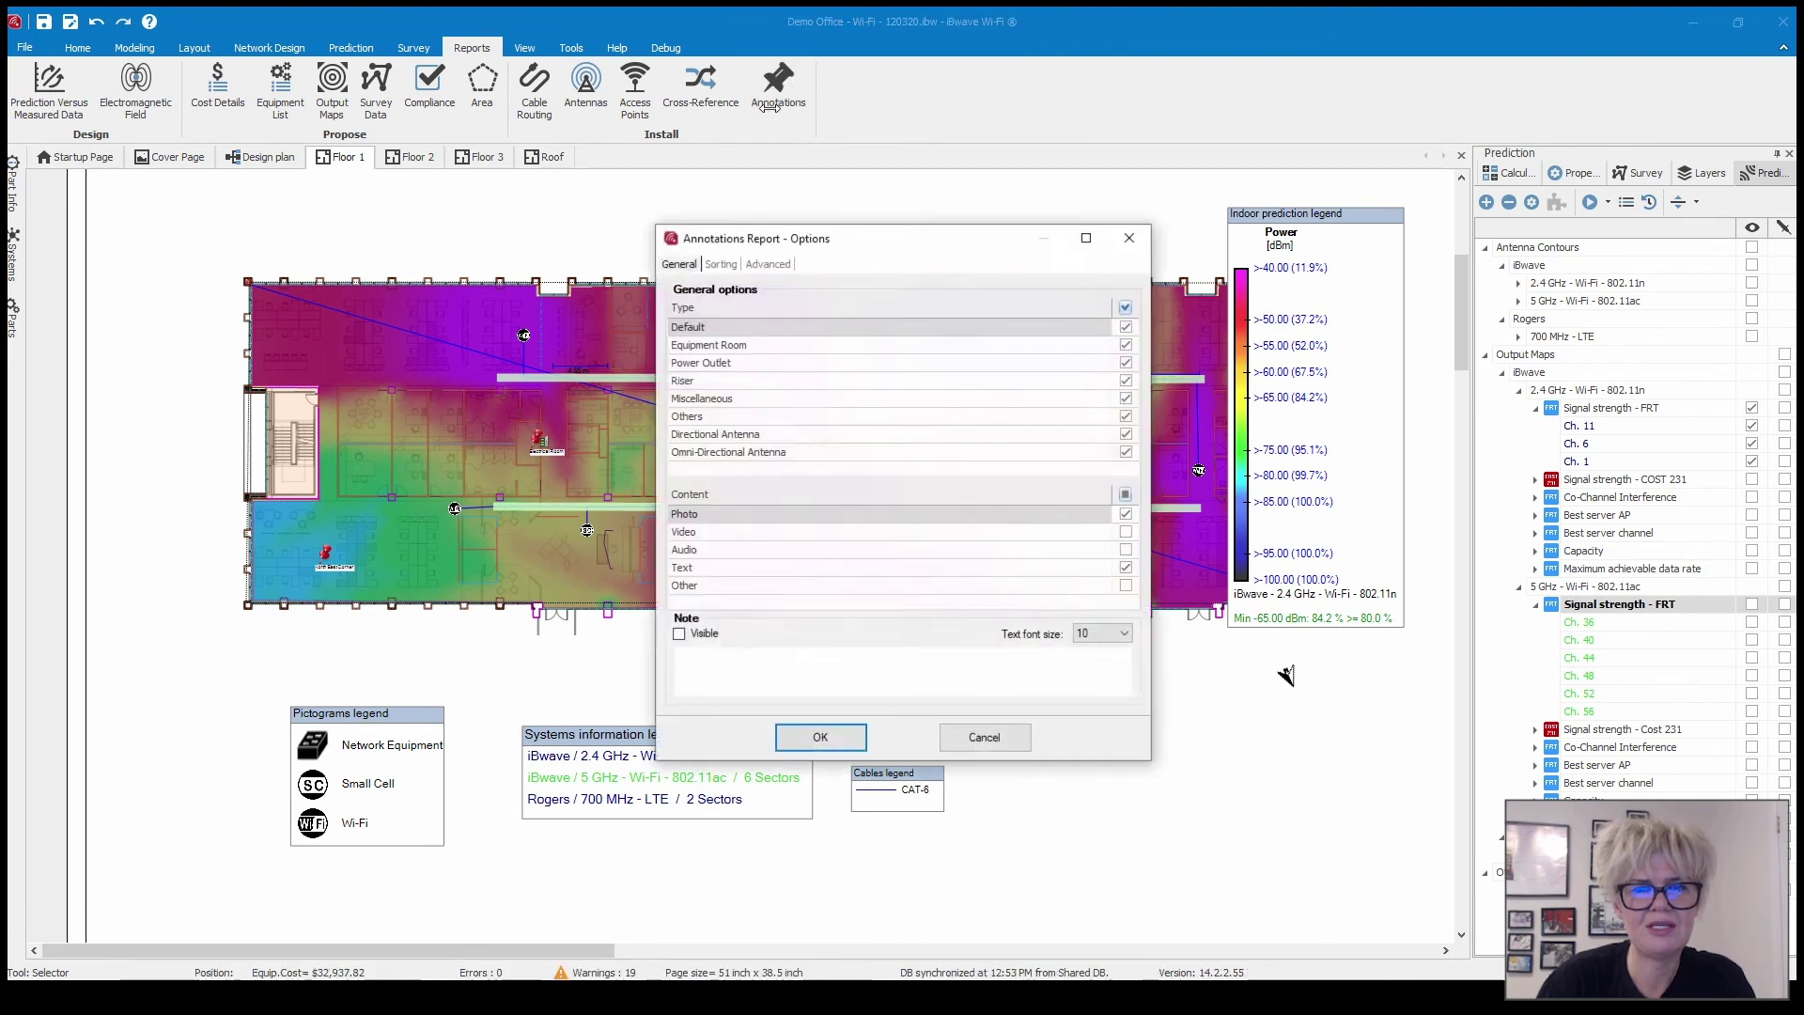
{"action": "left_click", "coordinate": [858, 745]}
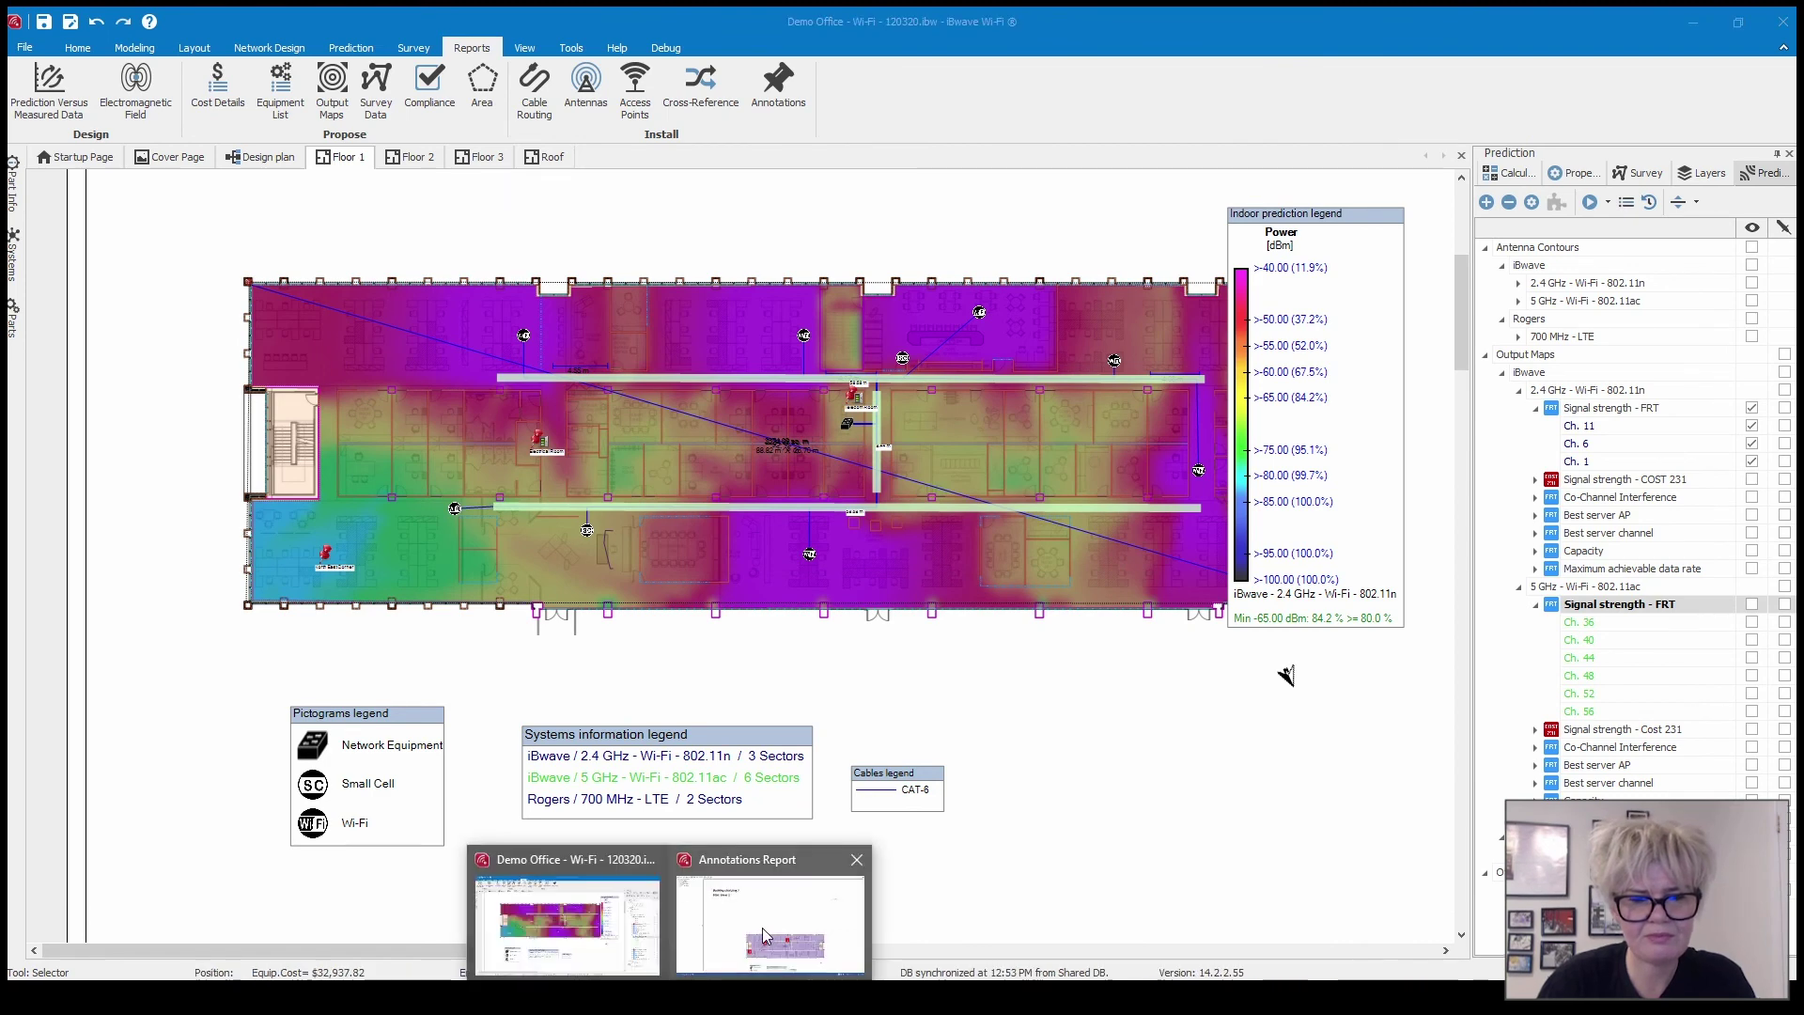
Bring up the Annotations Report and jump to the Building 1 > Floor 1 section
{"action": "left_click", "coordinate": [763, 927]}
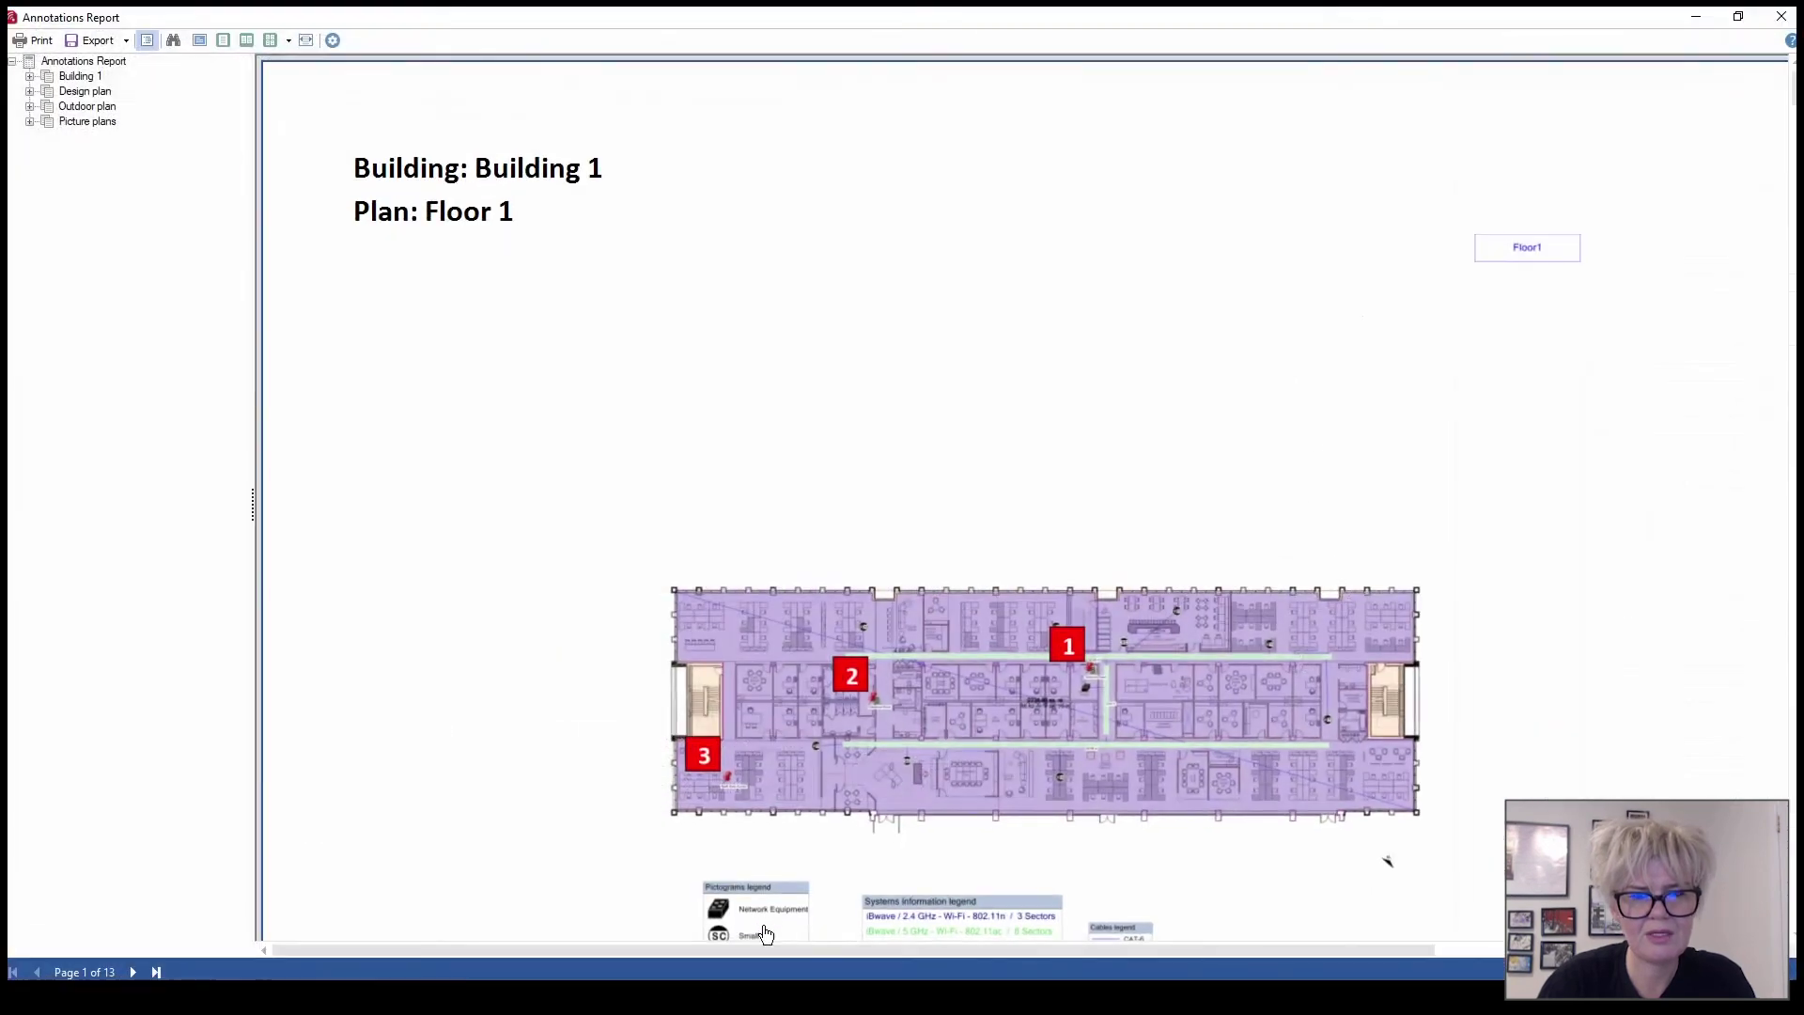
{"action": "left_click", "coordinate": [29, 77]}
{"action": "left_click", "coordinate": [89, 92]}
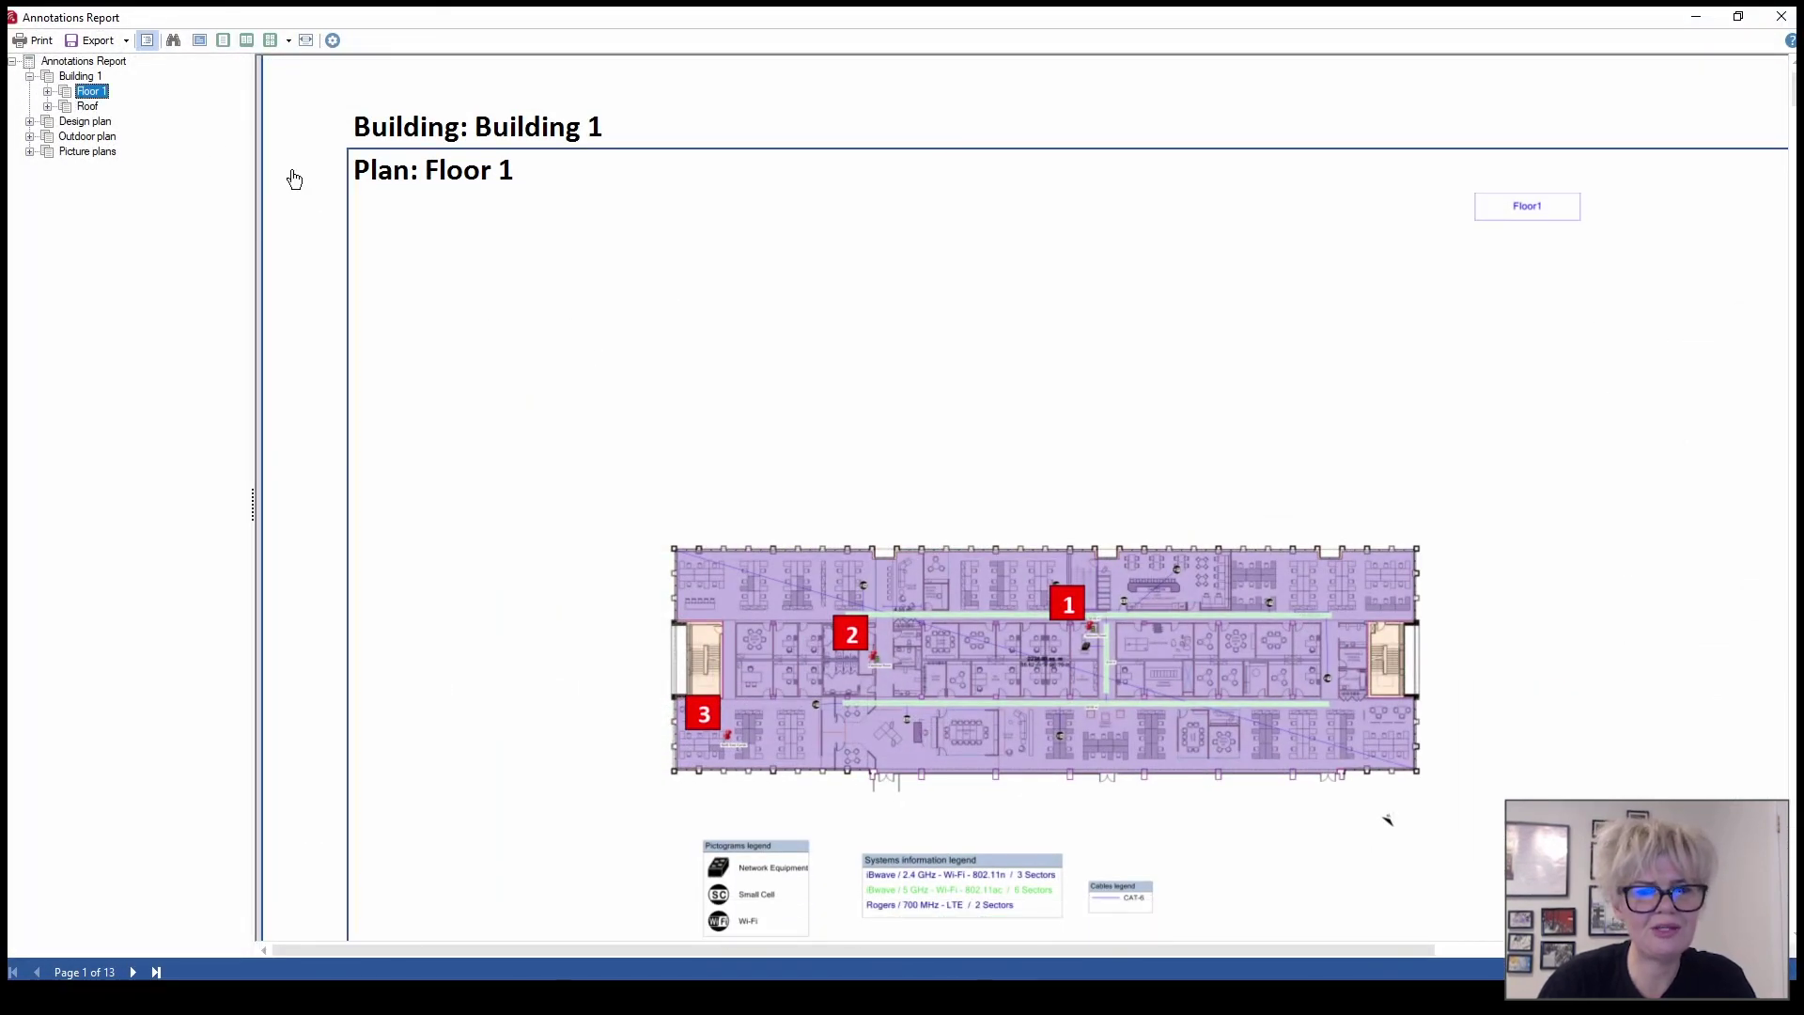
{"action": "scroll", "coordinate": [733, 335], "scroll_direction": "down", "scroll_amount": 3}
{"action": "scroll", "coordinate": [578, 347], "scroll_direction": "down", "scroll_amount": 13}
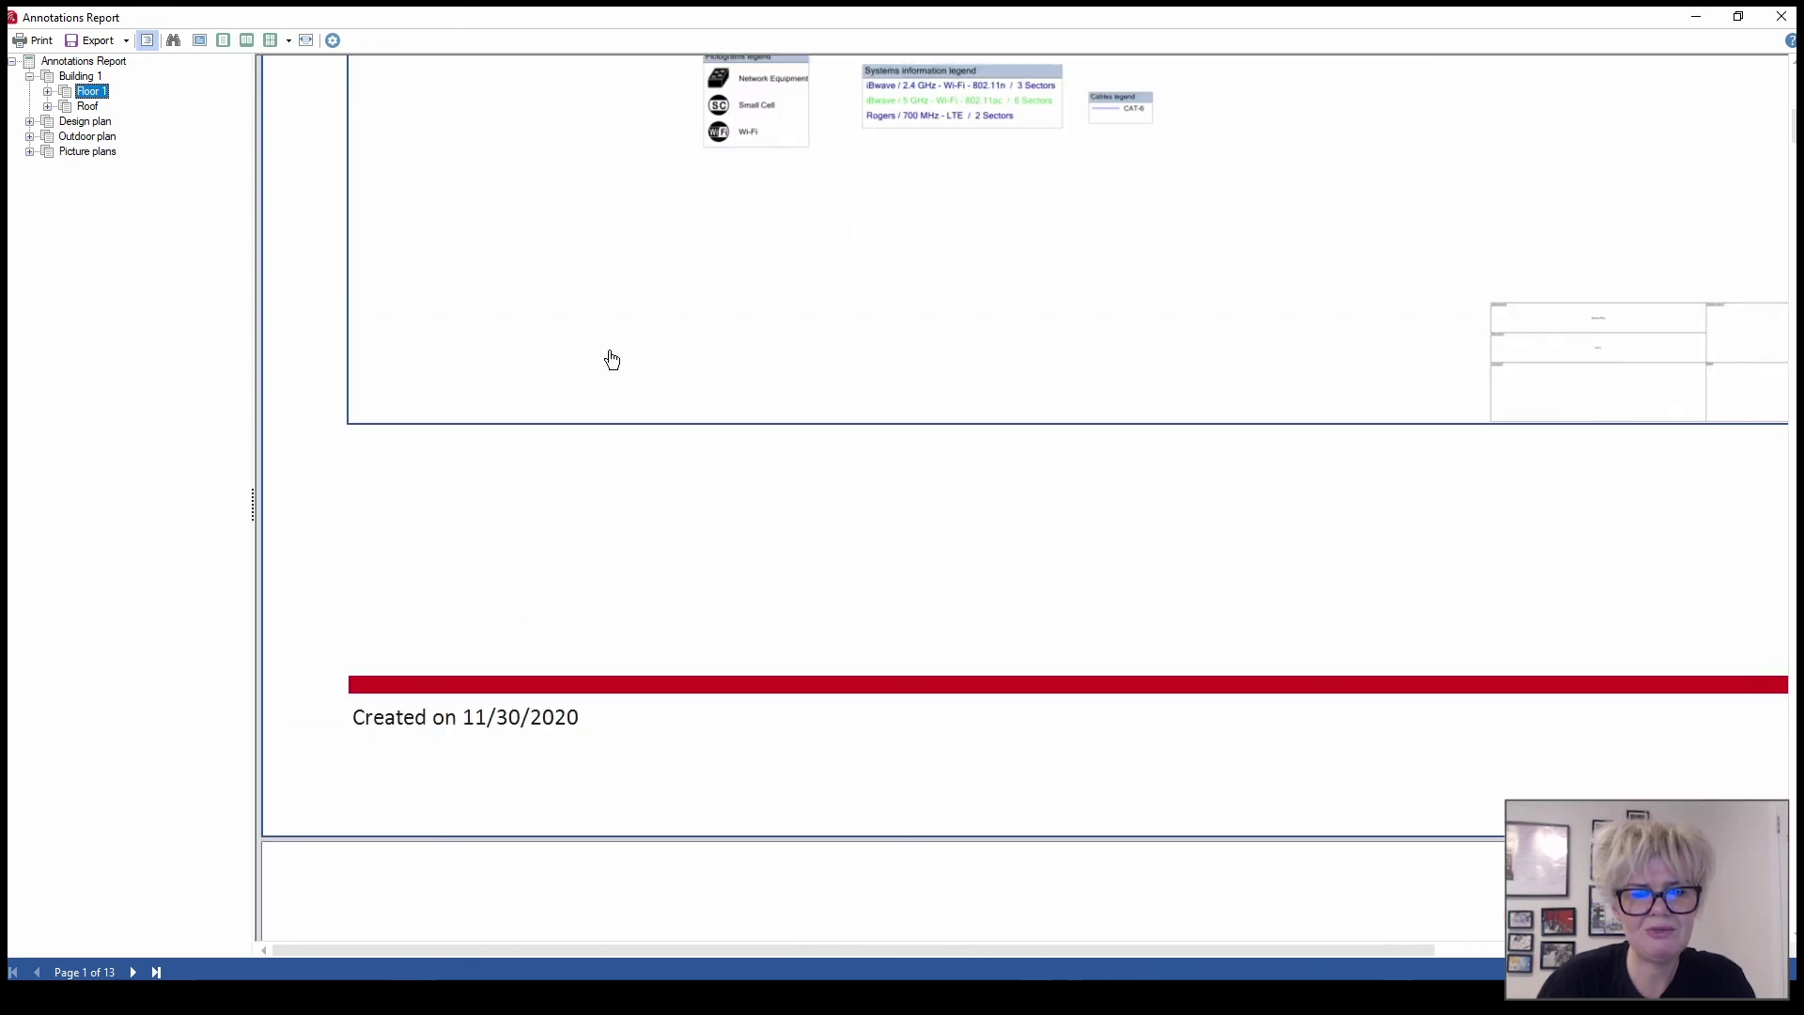
{"action": "scroll", "coordinate": [968, 537], "scroll_direction": "down", "scroll_amount": 2}
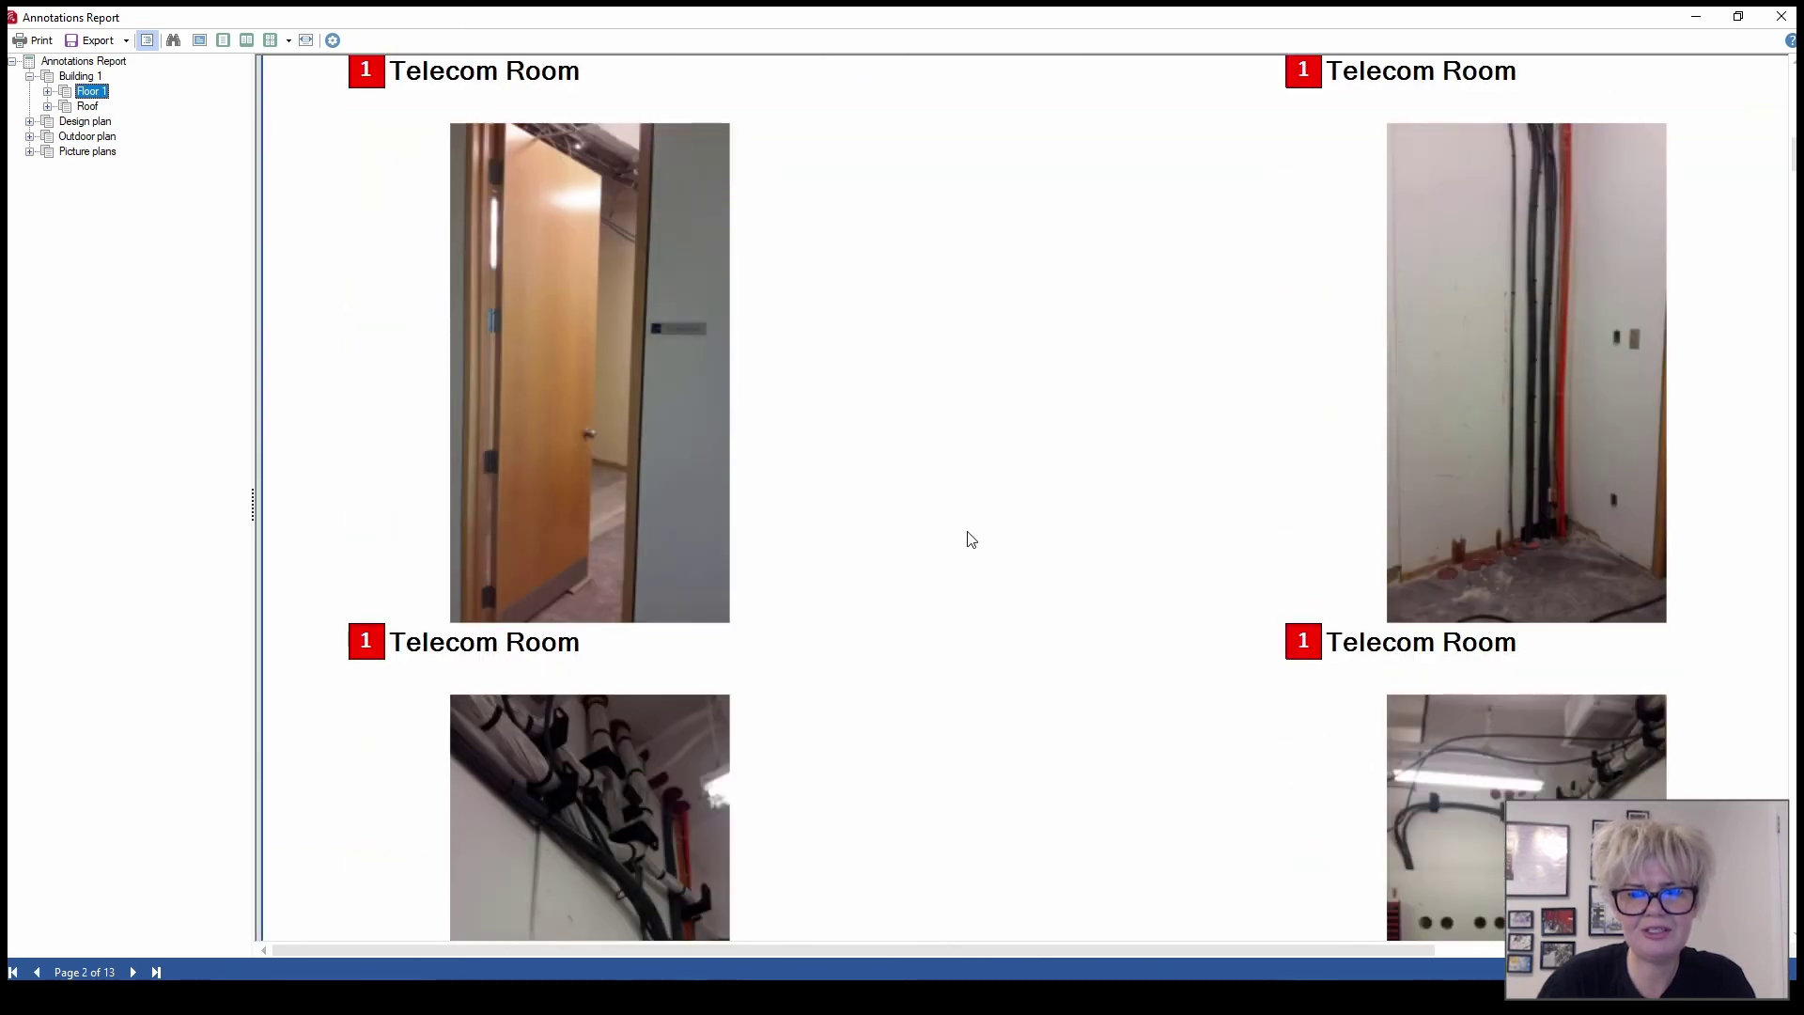
Review the Telecom Room photos in the 13-page report, then close it
{"action": "scroll", "coordinate": [935, 539], "scroll_direction": "up", "scroll_amount": 1}
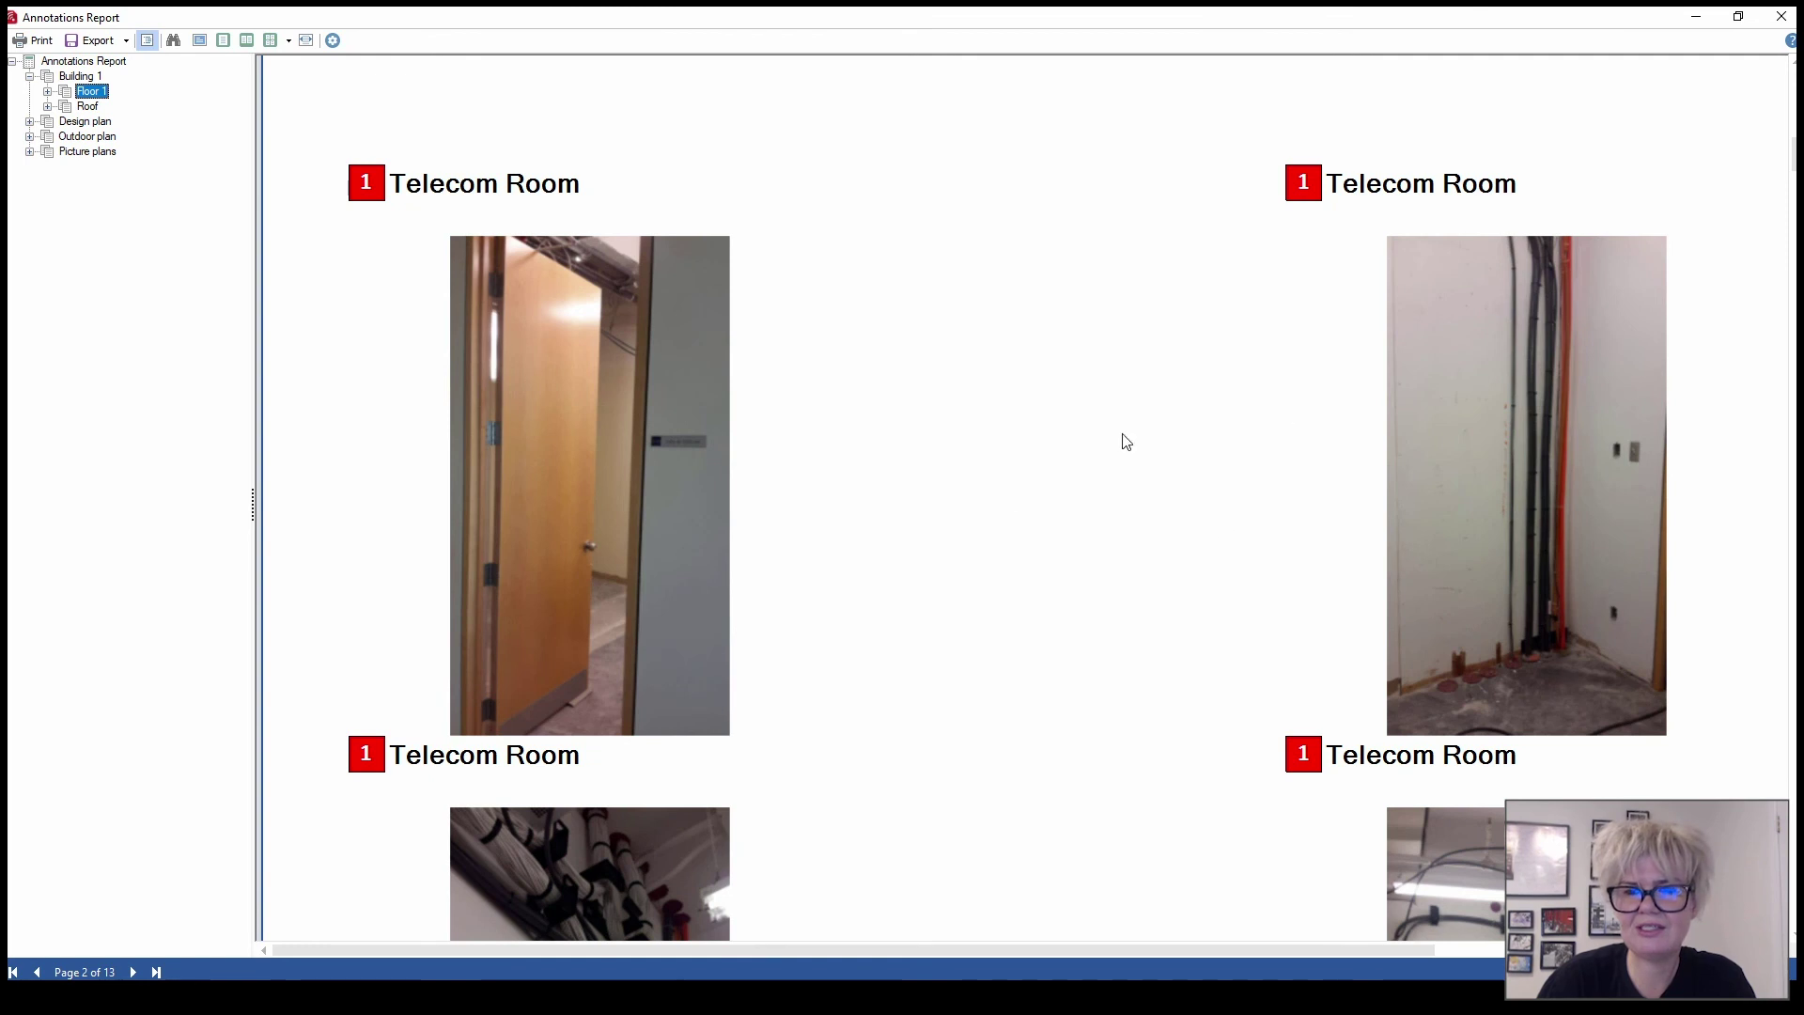
{"action": "scroll", "coordinate": [1020, 521], "scroll_direction": "down", "scroll_amount": 2}
{"action": "scroll", "coordinate": [1020, 521], "scroll_direction": "down", "scroll_amount": 2}
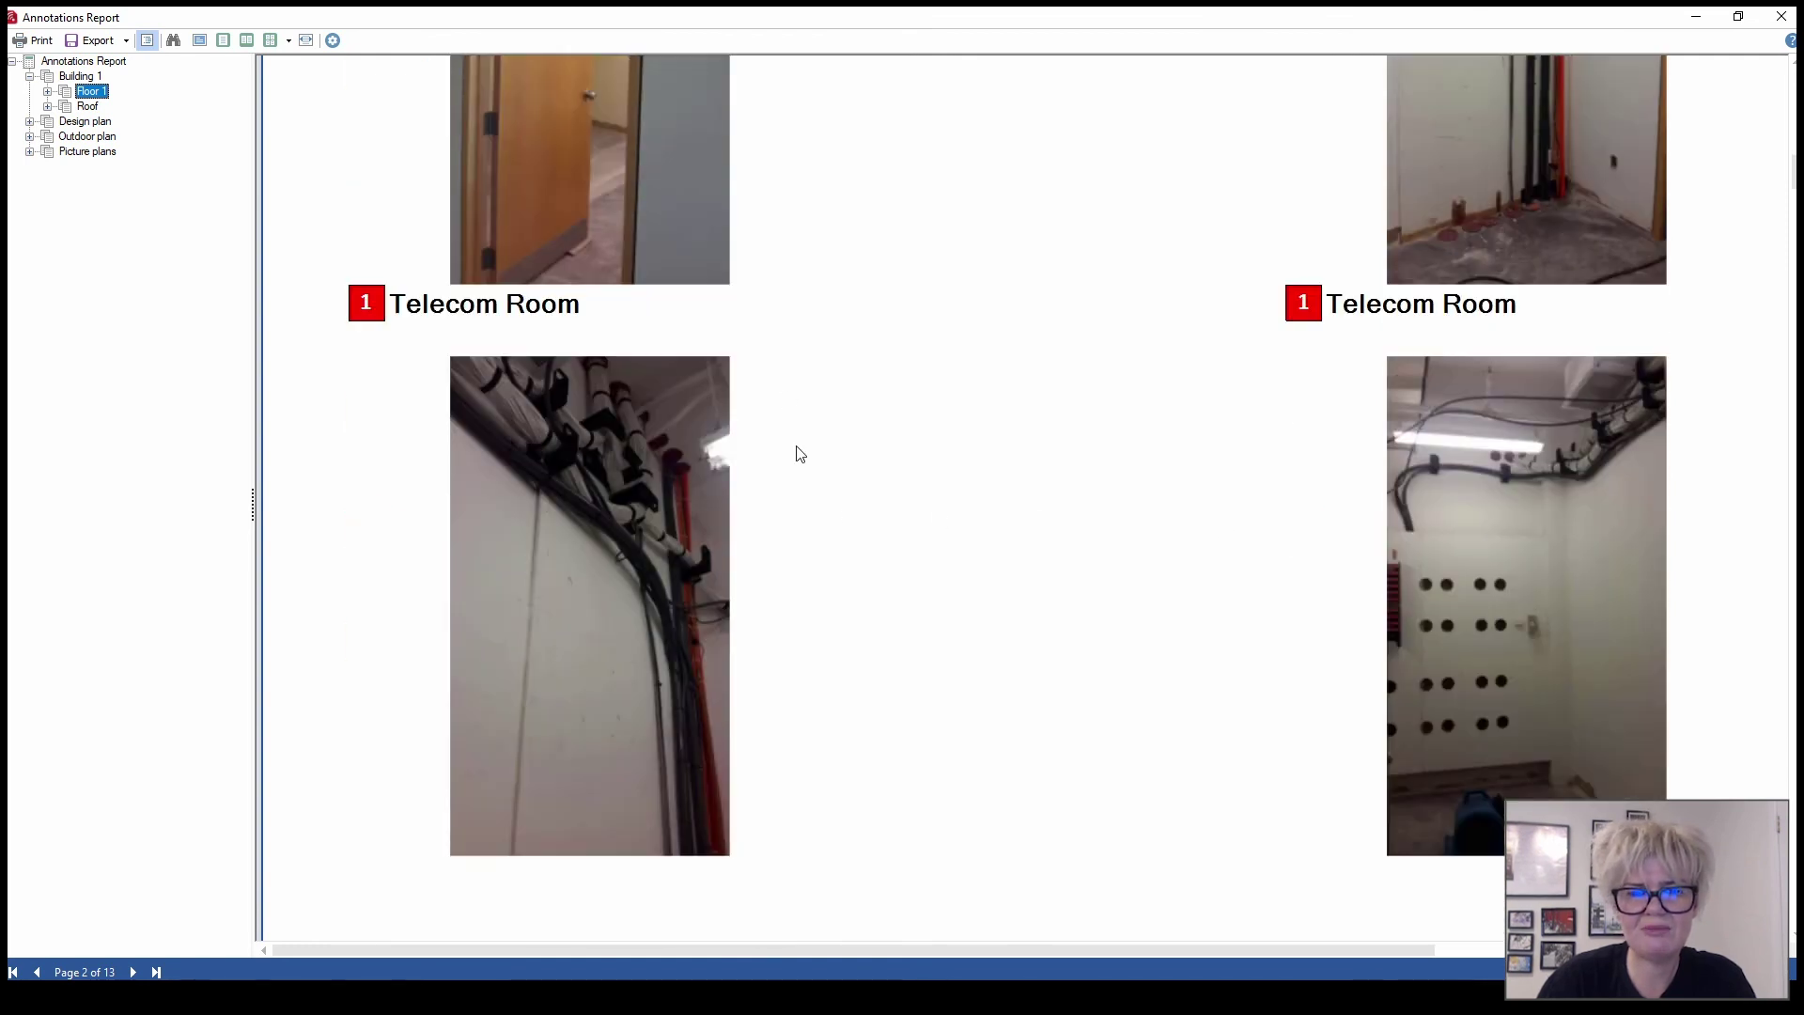
{"action": "scroll", "coordinate": [878, 471], "scroll_direction": "down", "scroll_amount": 4}
{"action": "scroll", "coordinate": [877, 471], "scroll_direction": "up", "scroll_amount": 8}
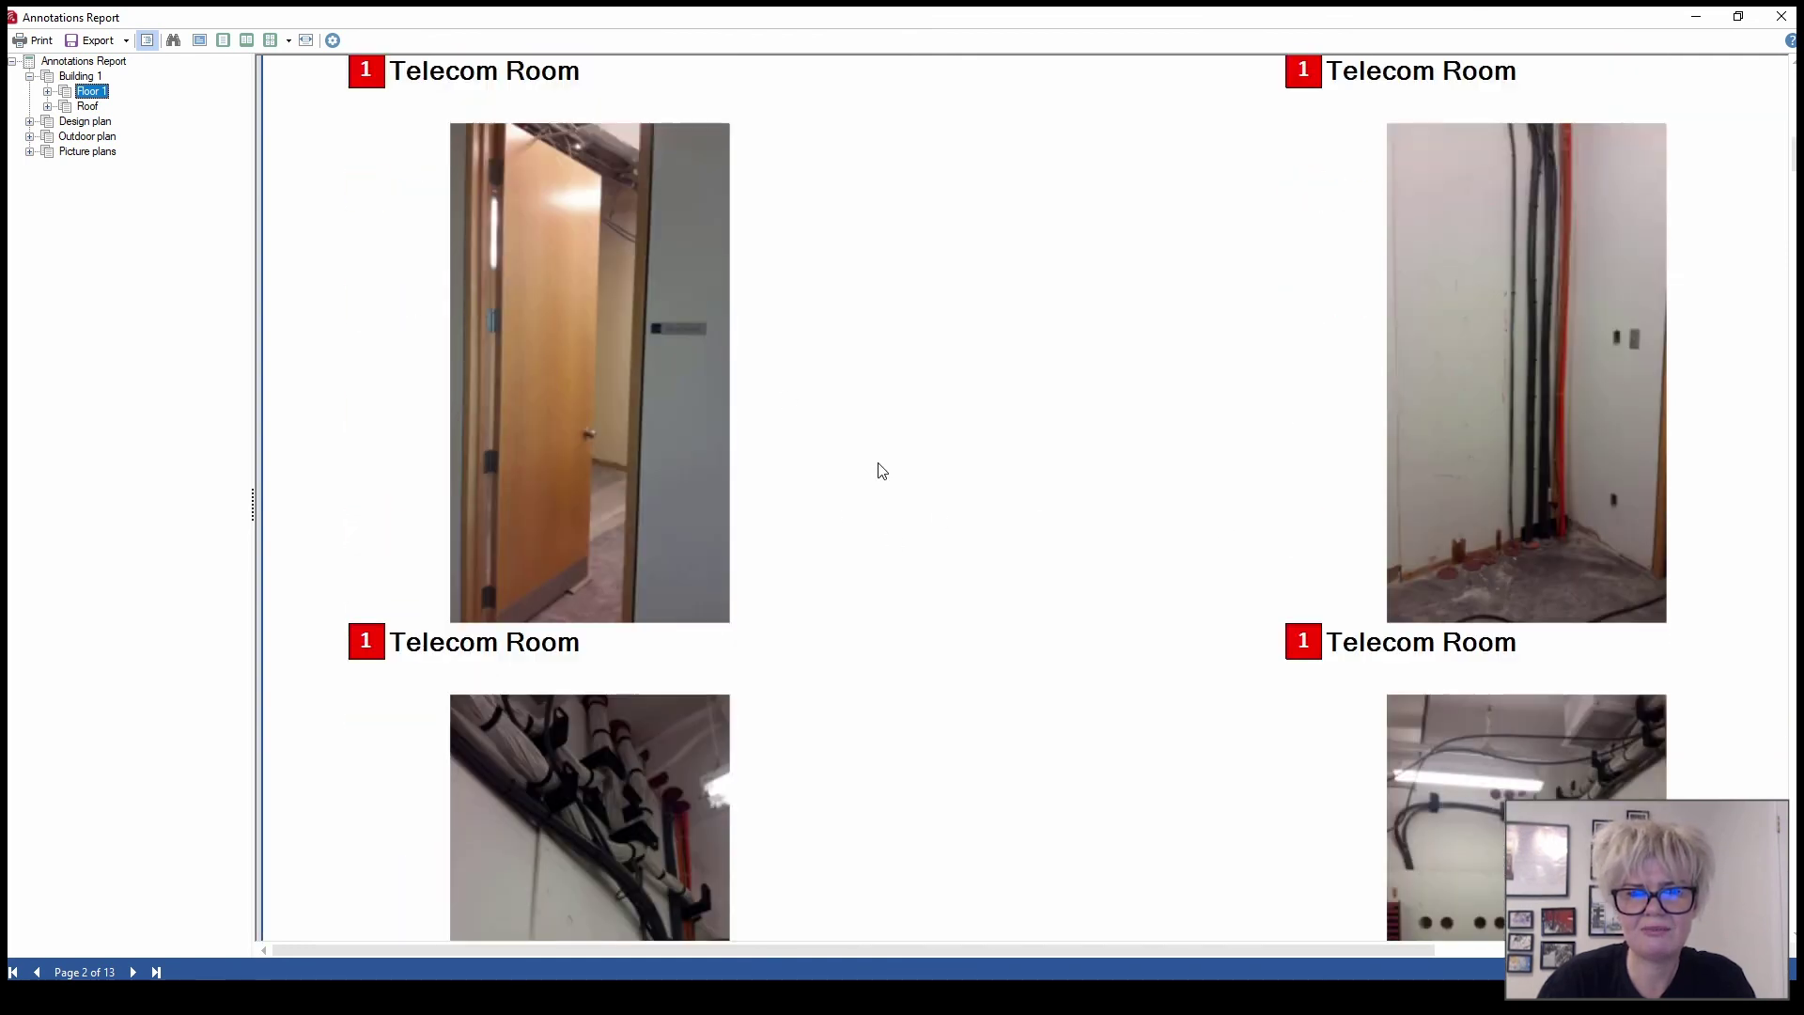
{"action": "scroll", "coordinate": [1047, 519], "scroll_direction": "down", "scroll_amount": 15}
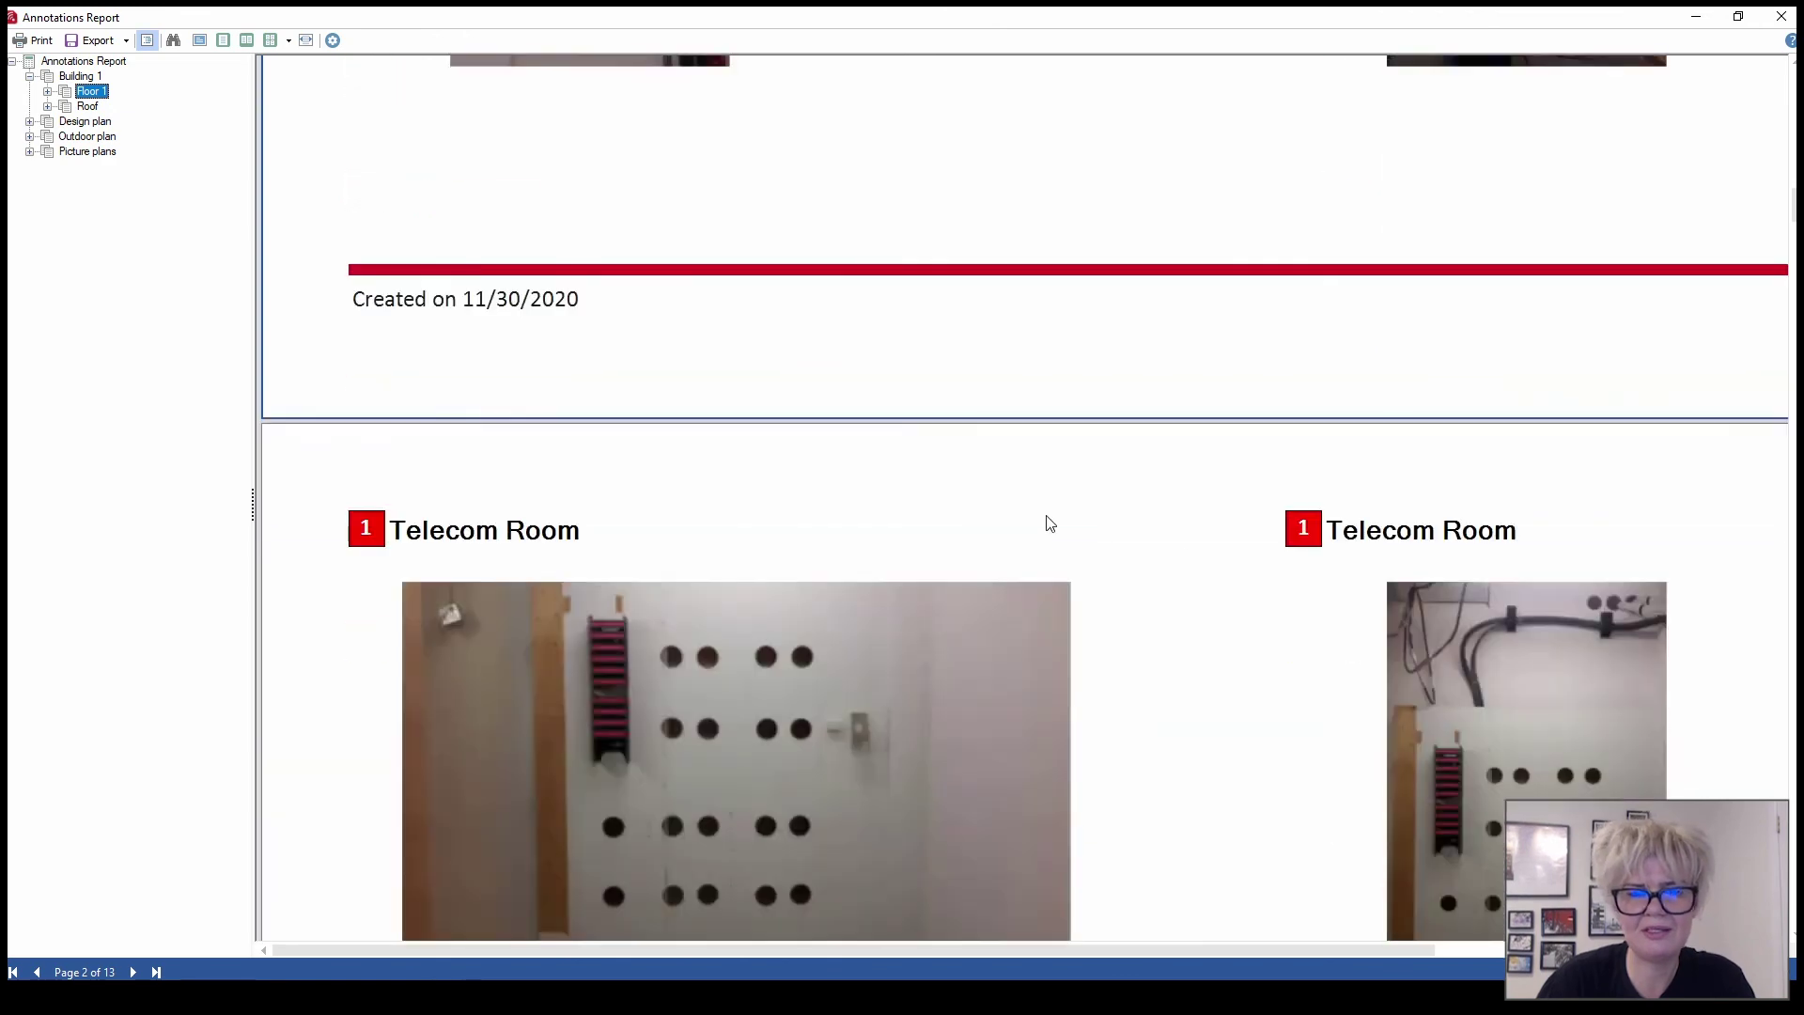
{"action": "scroll", "coordinate": [1046, 514], "scroll_direction": "down", "scroll_amount": 5}
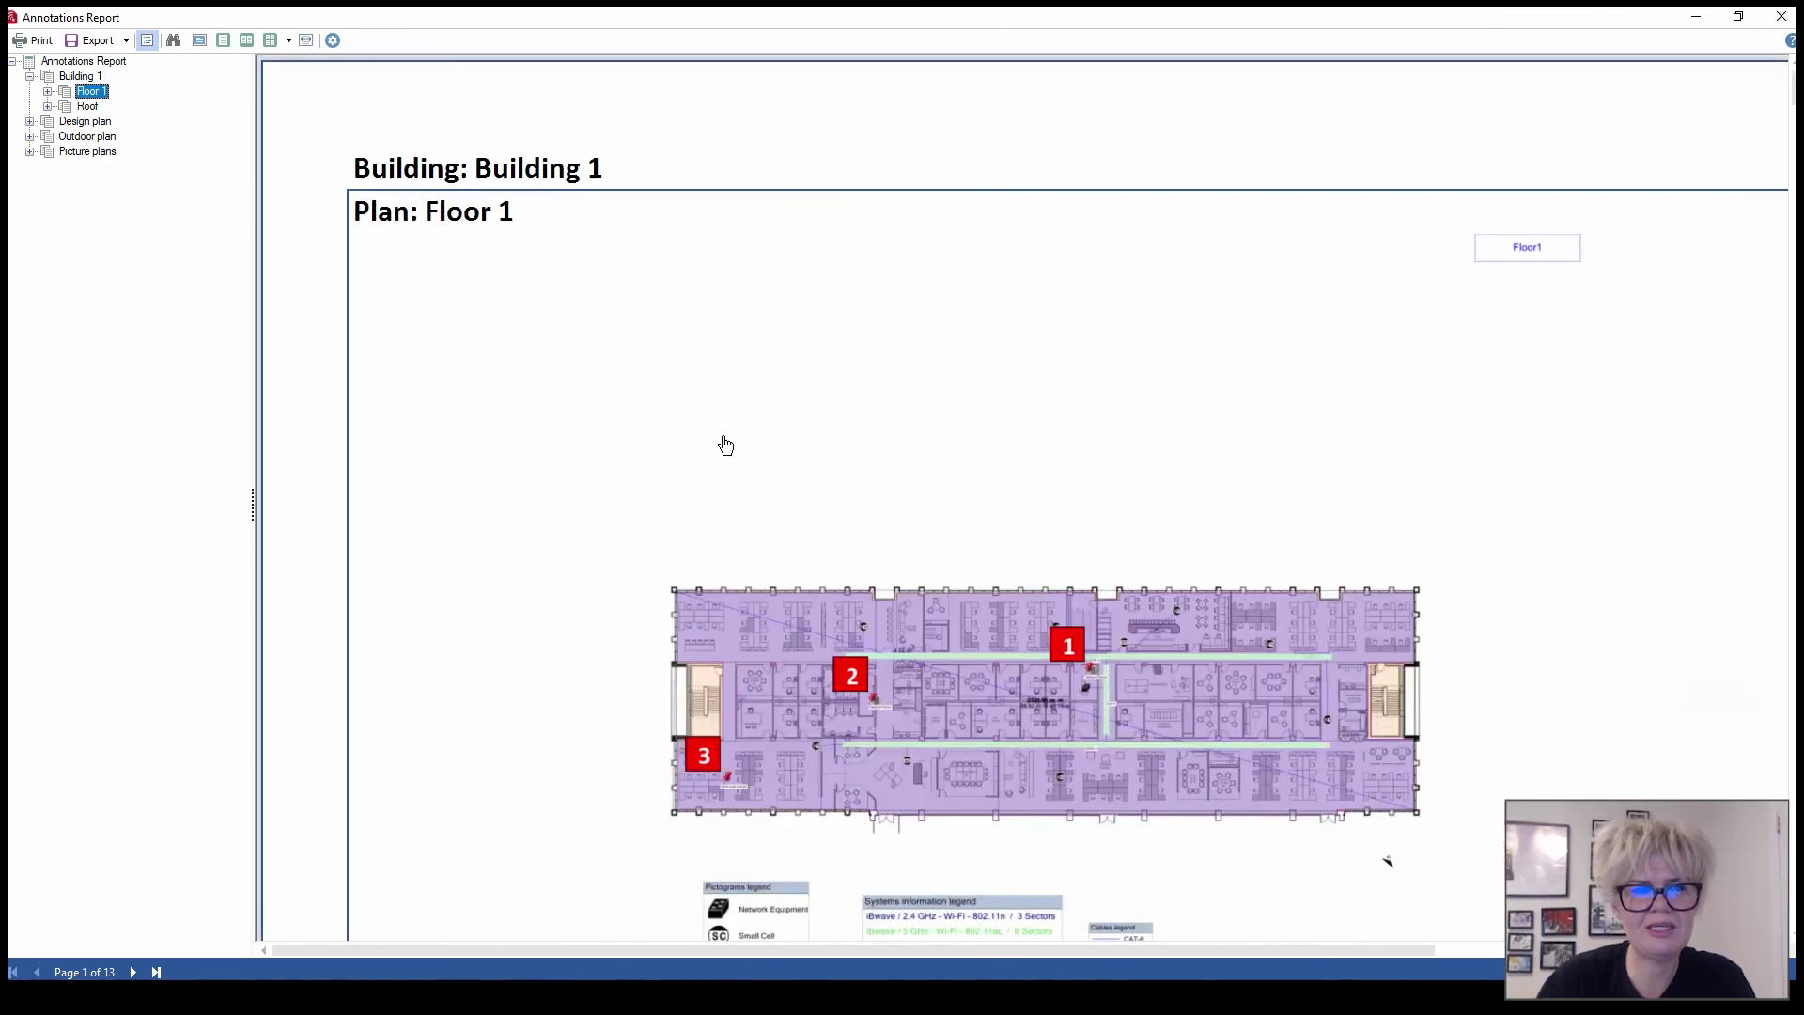
{"action": "left_click", "coordinate": [1776, 16]}
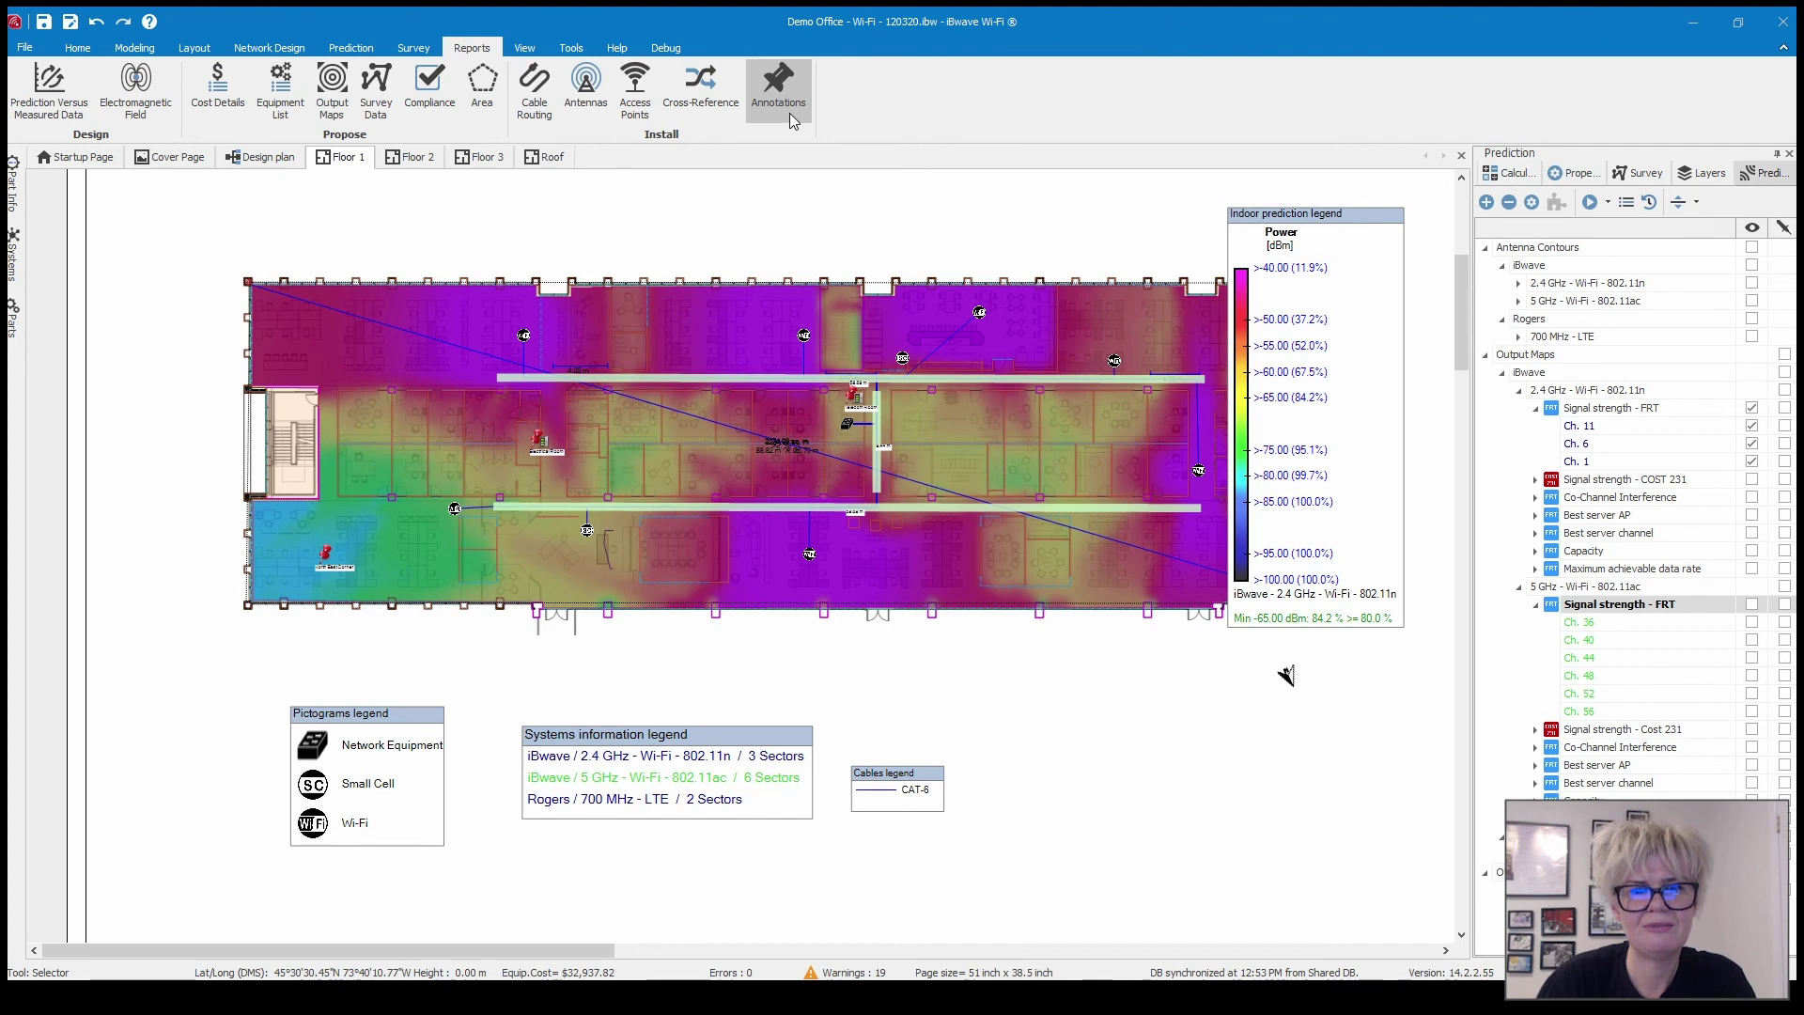
Open Project Properties from the Home tab and show its Custom Reports settings
{"action": "left_click", "coordinate": [78, 48]}
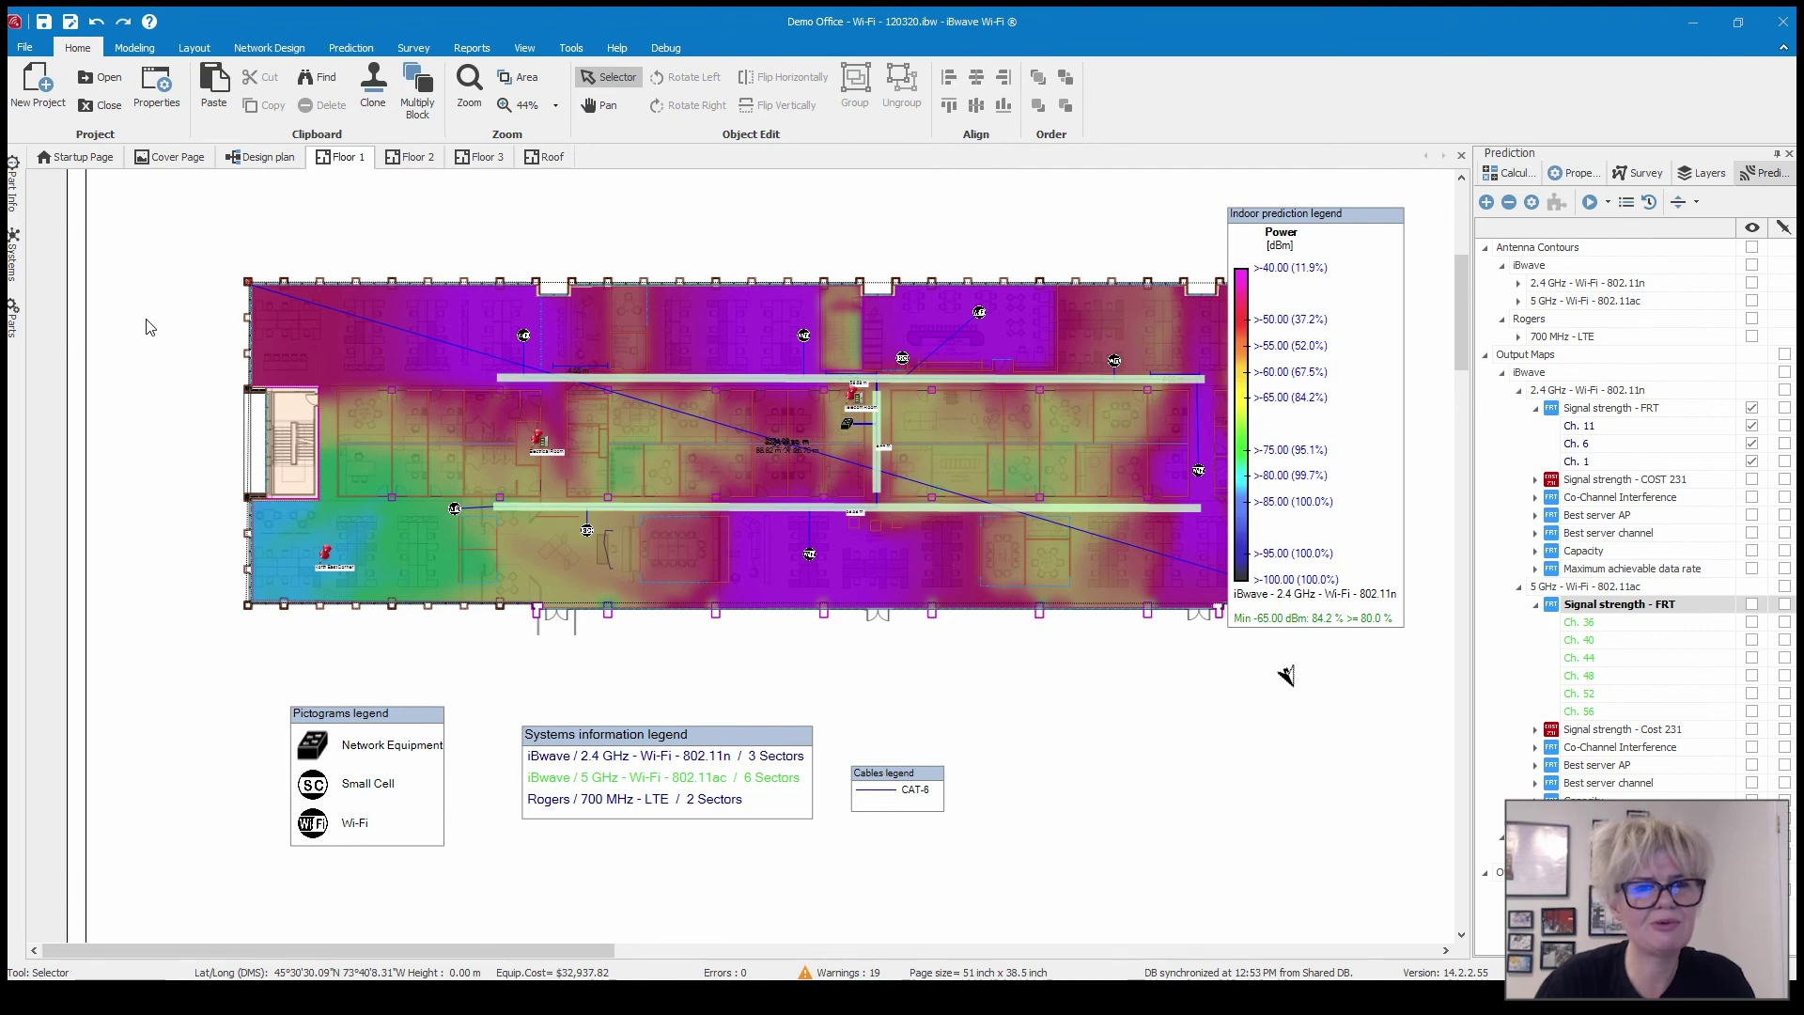
{"action": "left_click", "coordinate": [167, 105]}
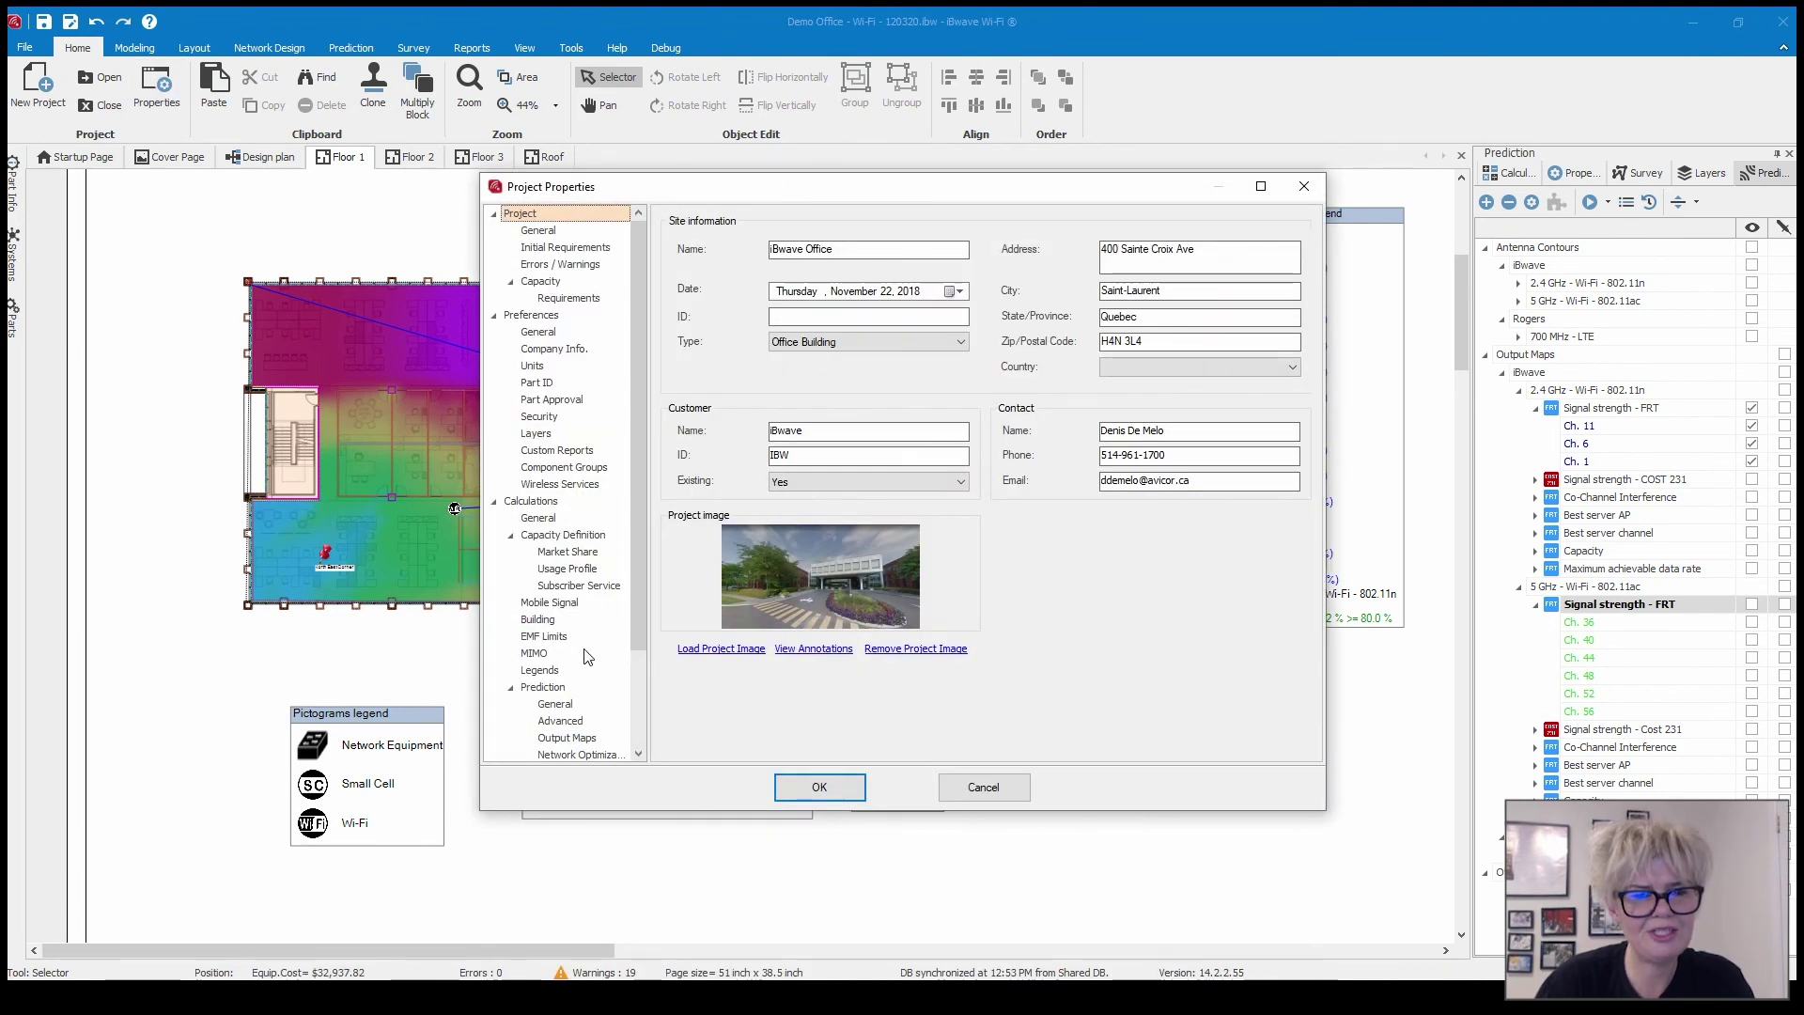
{"action": "scroll", "coordinate": [589, 667], "scroll_direction": "down", "scroll_amount": 3}
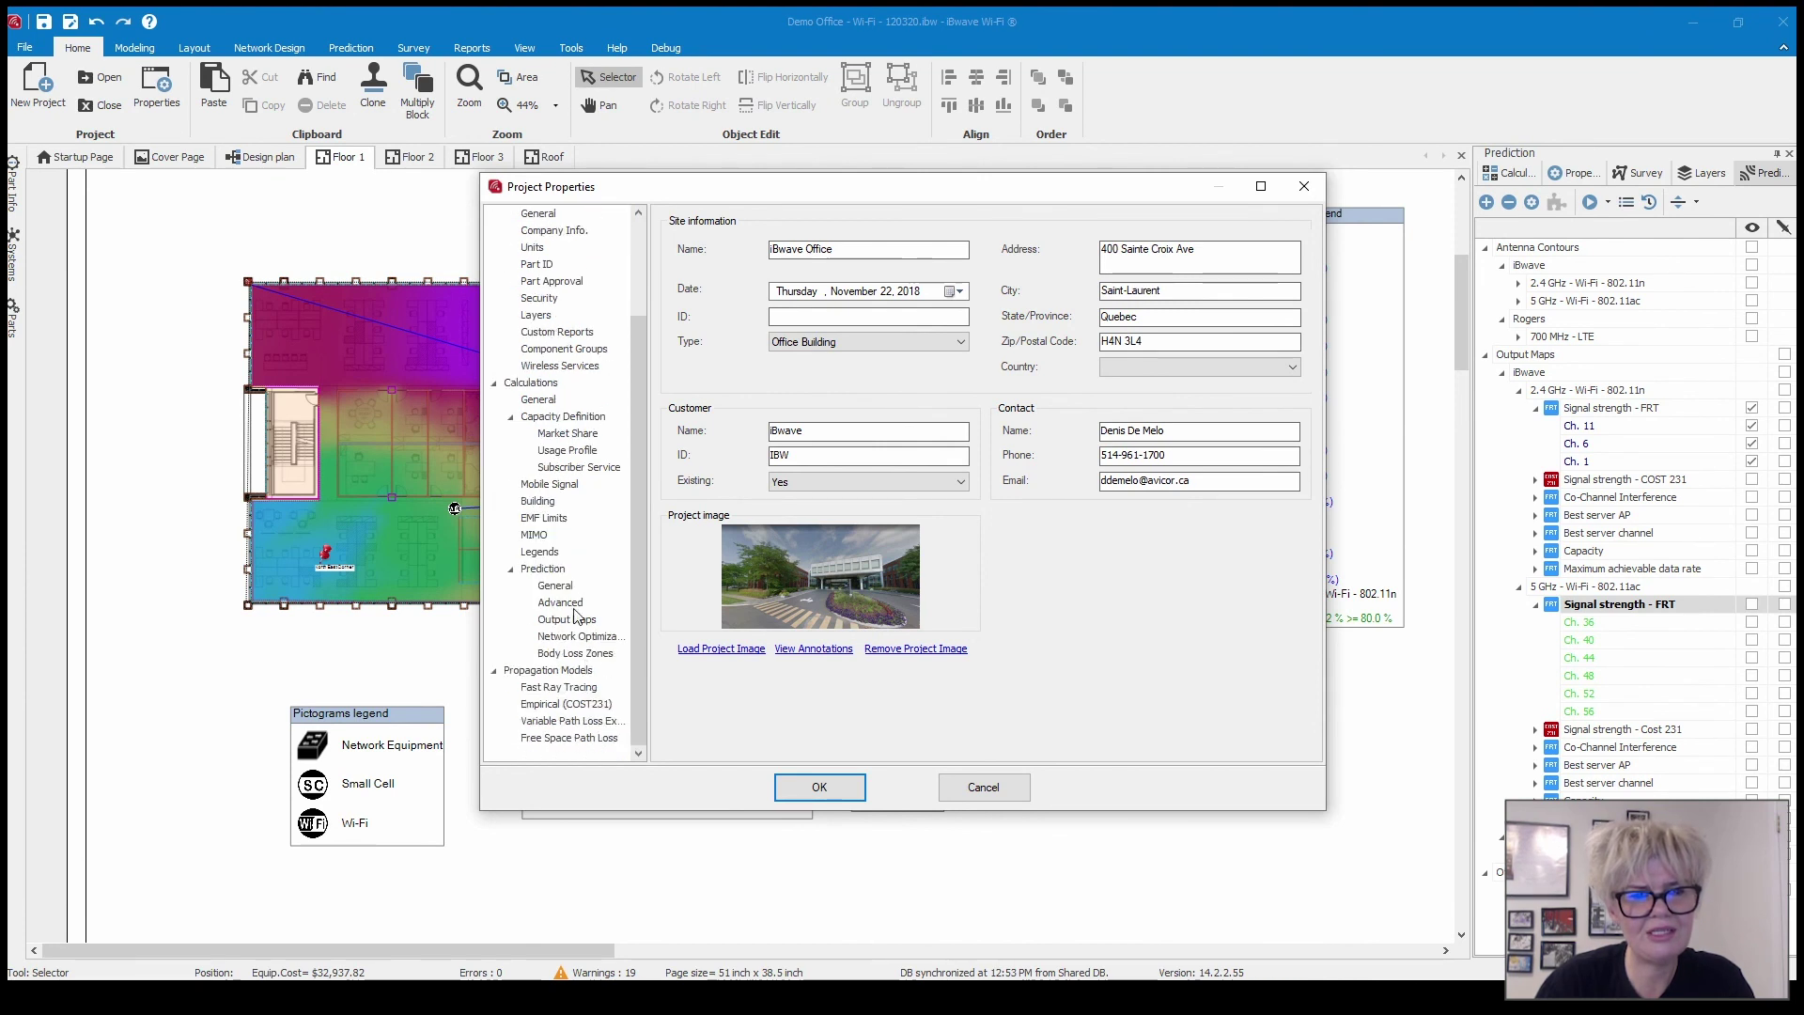
{"action": "left_click", "coordinate": [570, 334]}
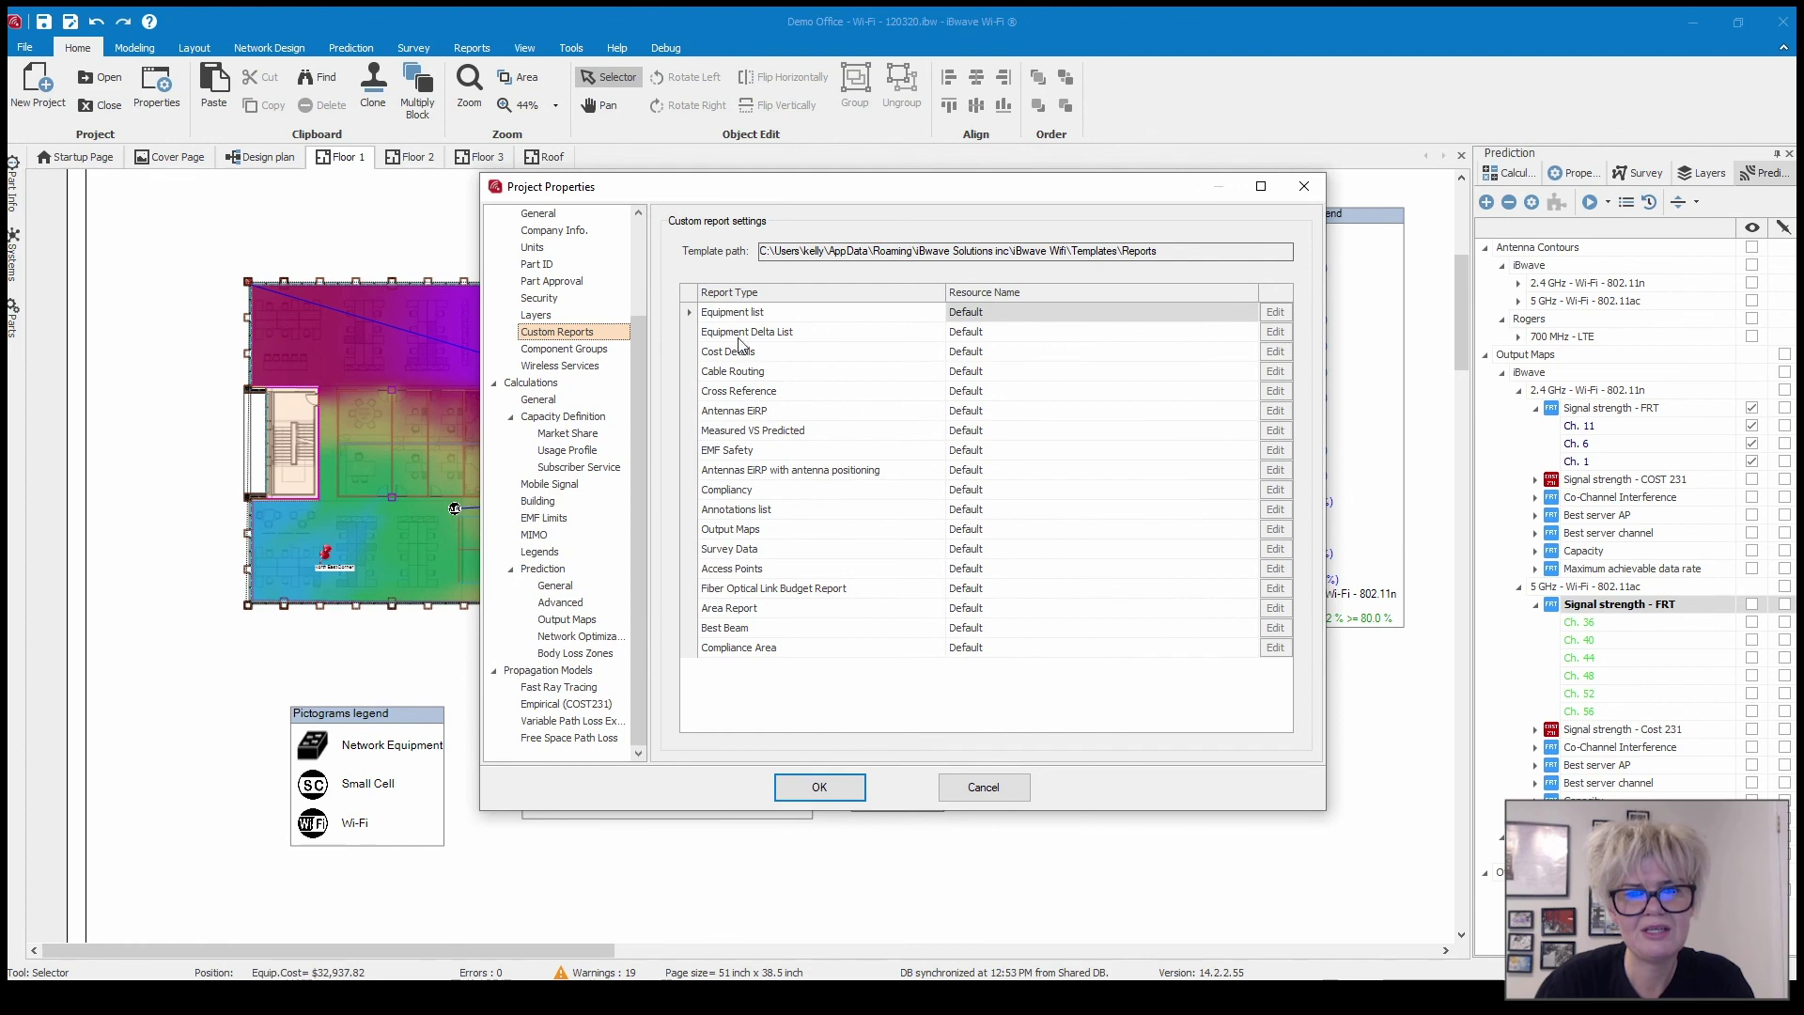
{"action": "left_click", "coordinate": [1277, 312]}
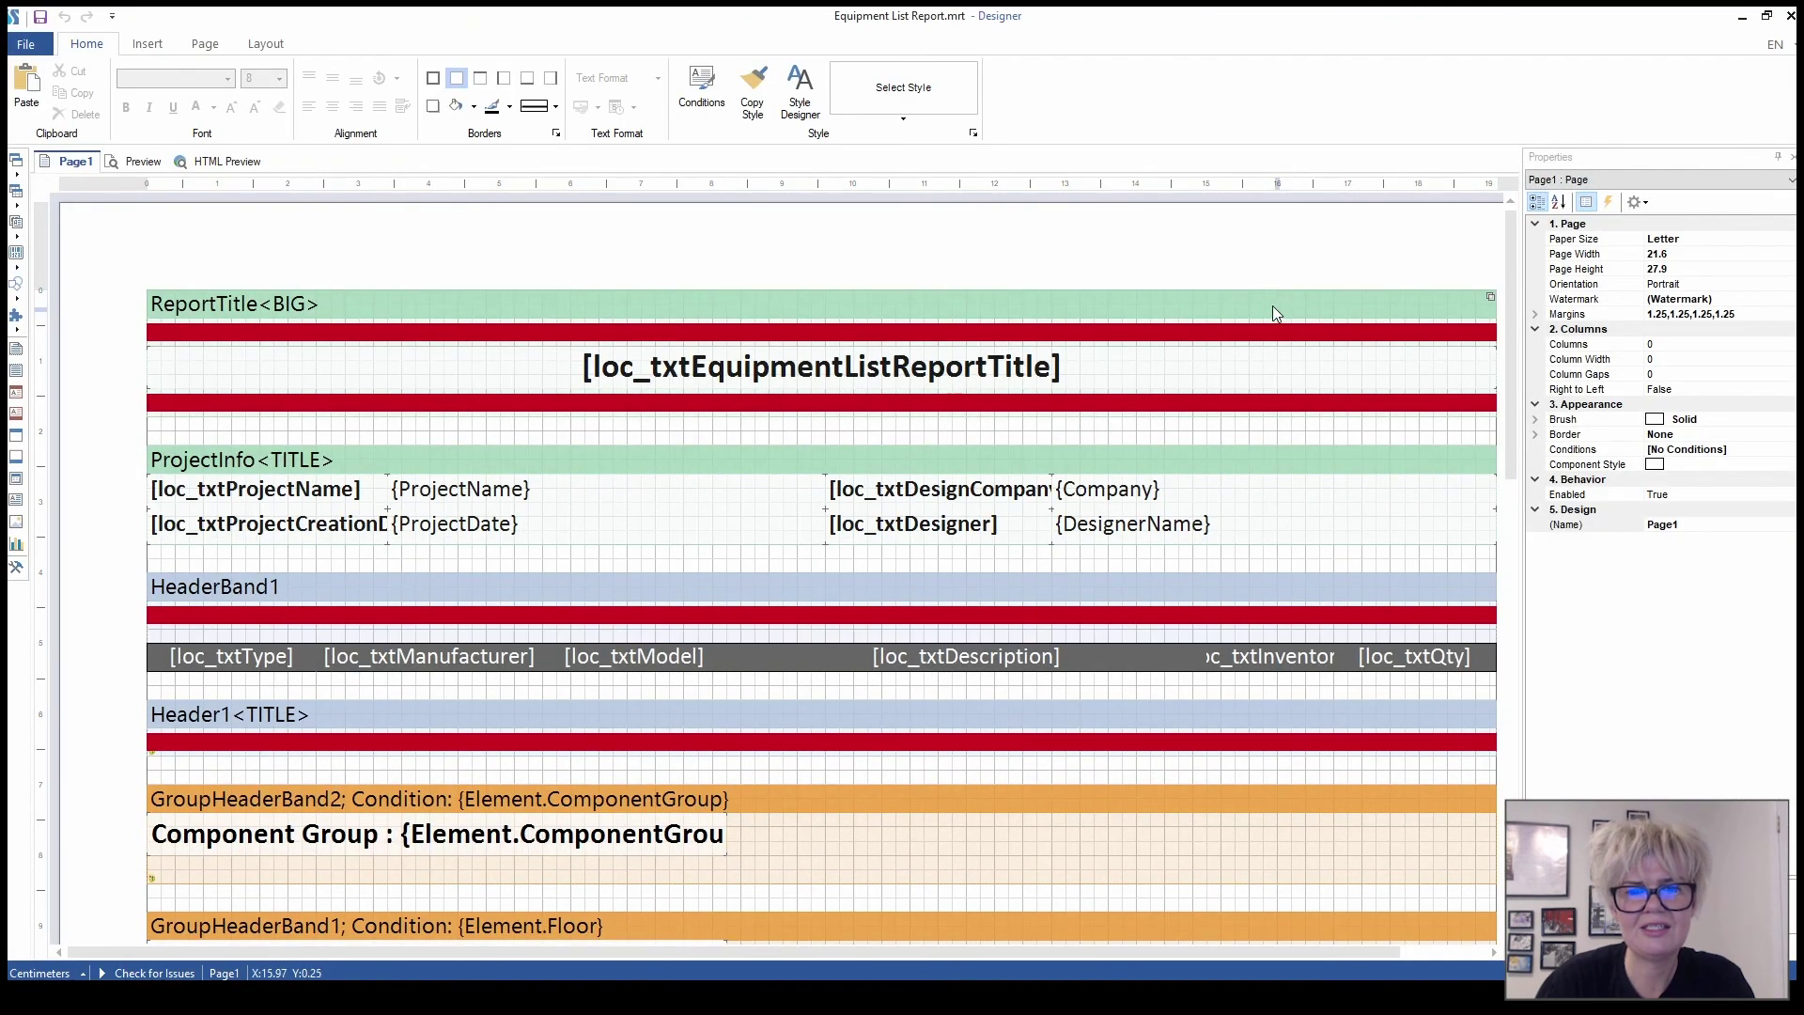
{"action": "scroll", "coordinate": [448, 571], "scroll_direction": "down", "scroll_amount": 5}
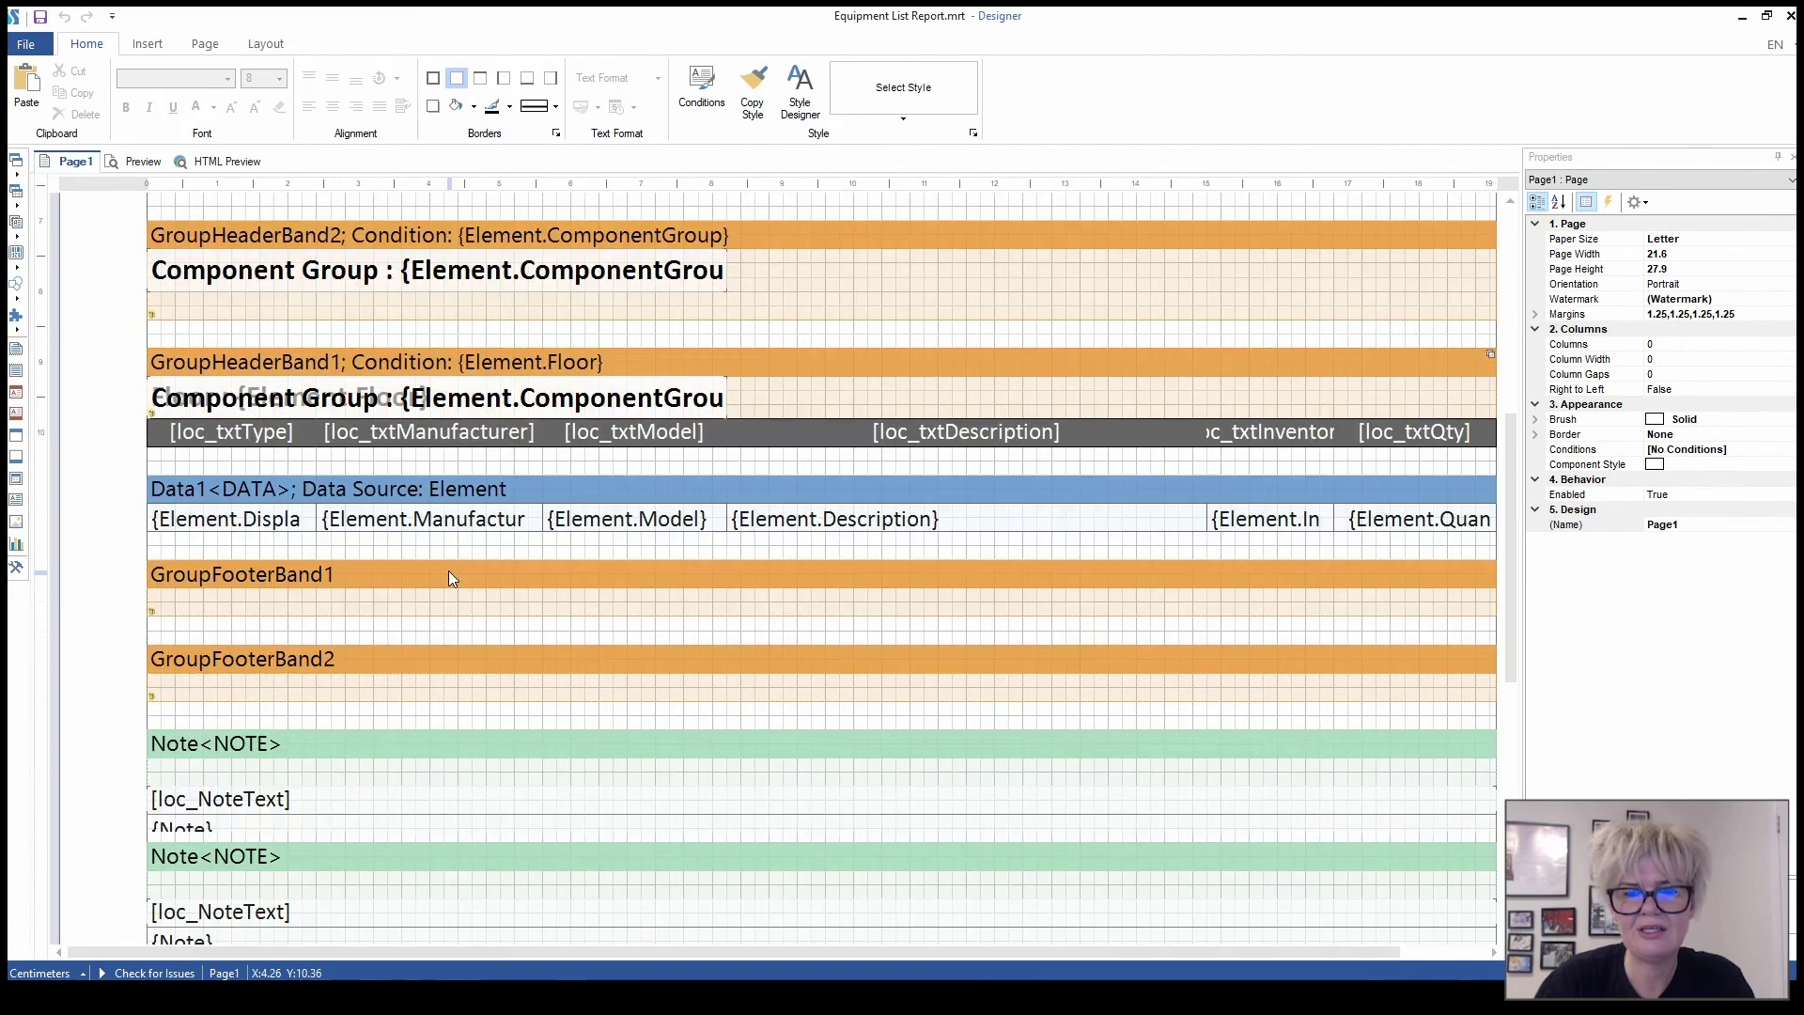
{"action": "scroll", "coordinate": [448, 571], "scroll_direction": "up", "scroll_amount": 5}
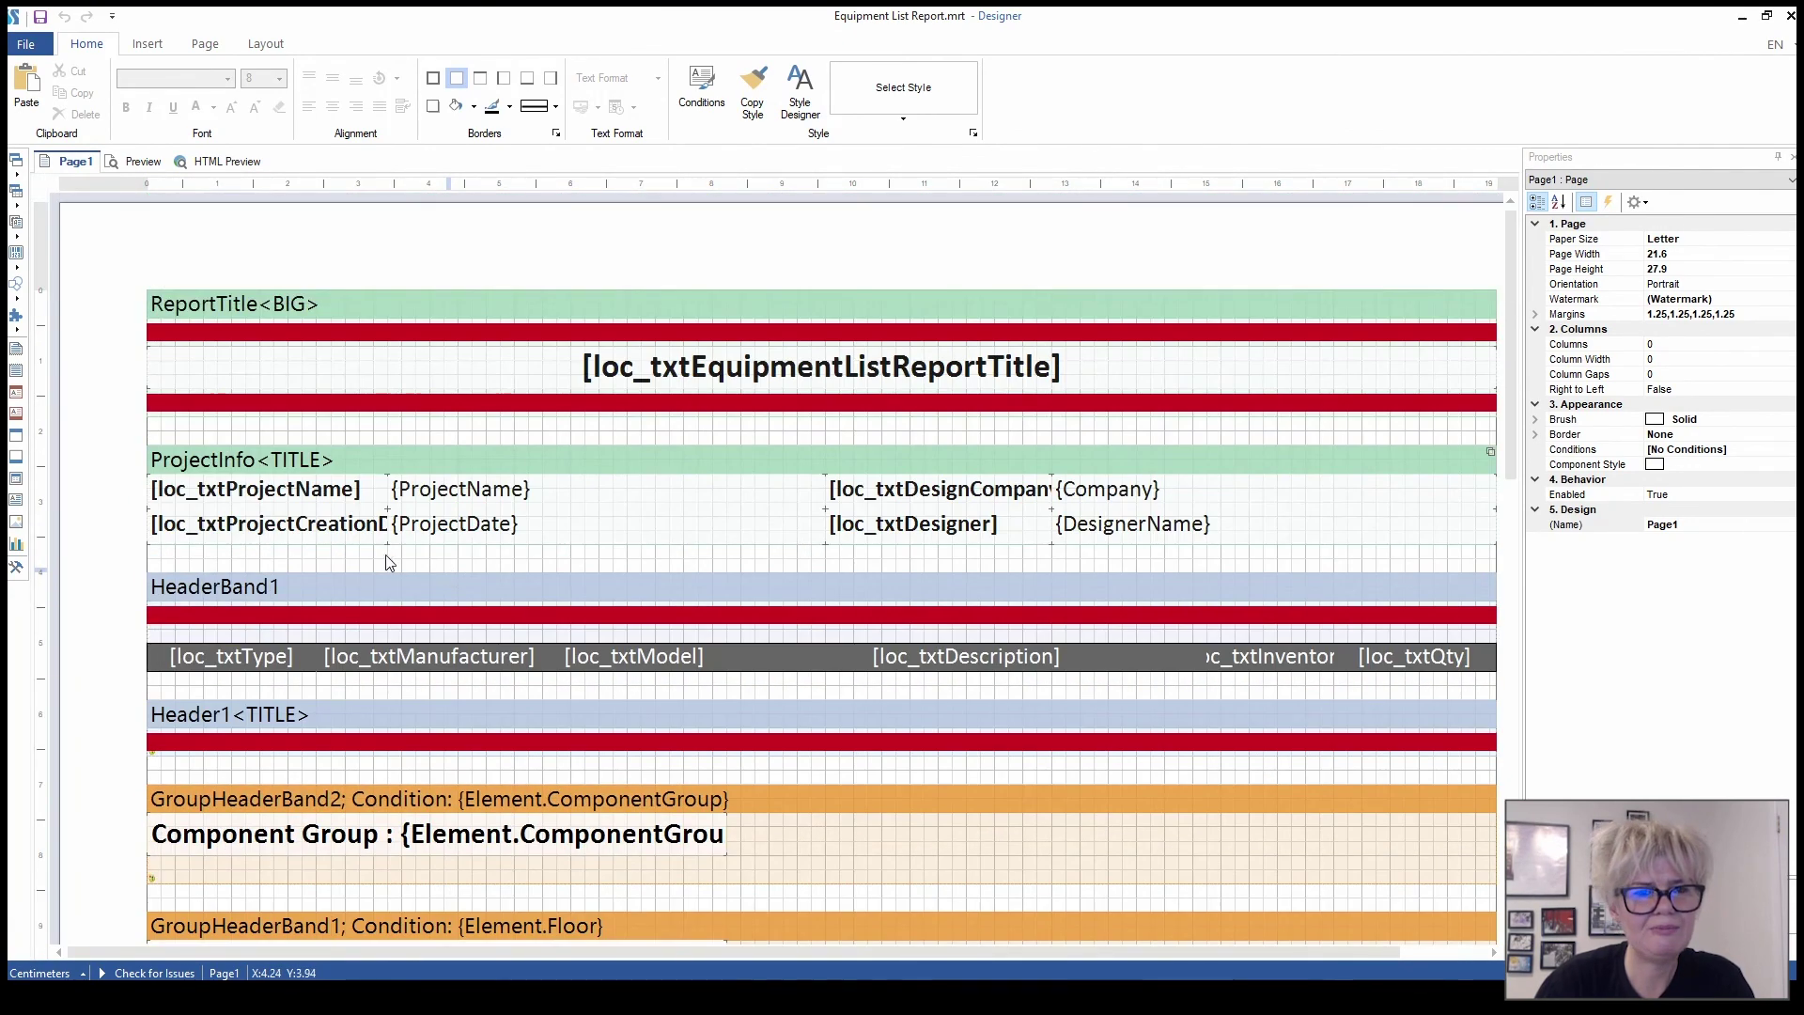
{"action": "scroll", "coordinate": [398, 561], "scroll_direction": "down", "scroll_amount": 6}
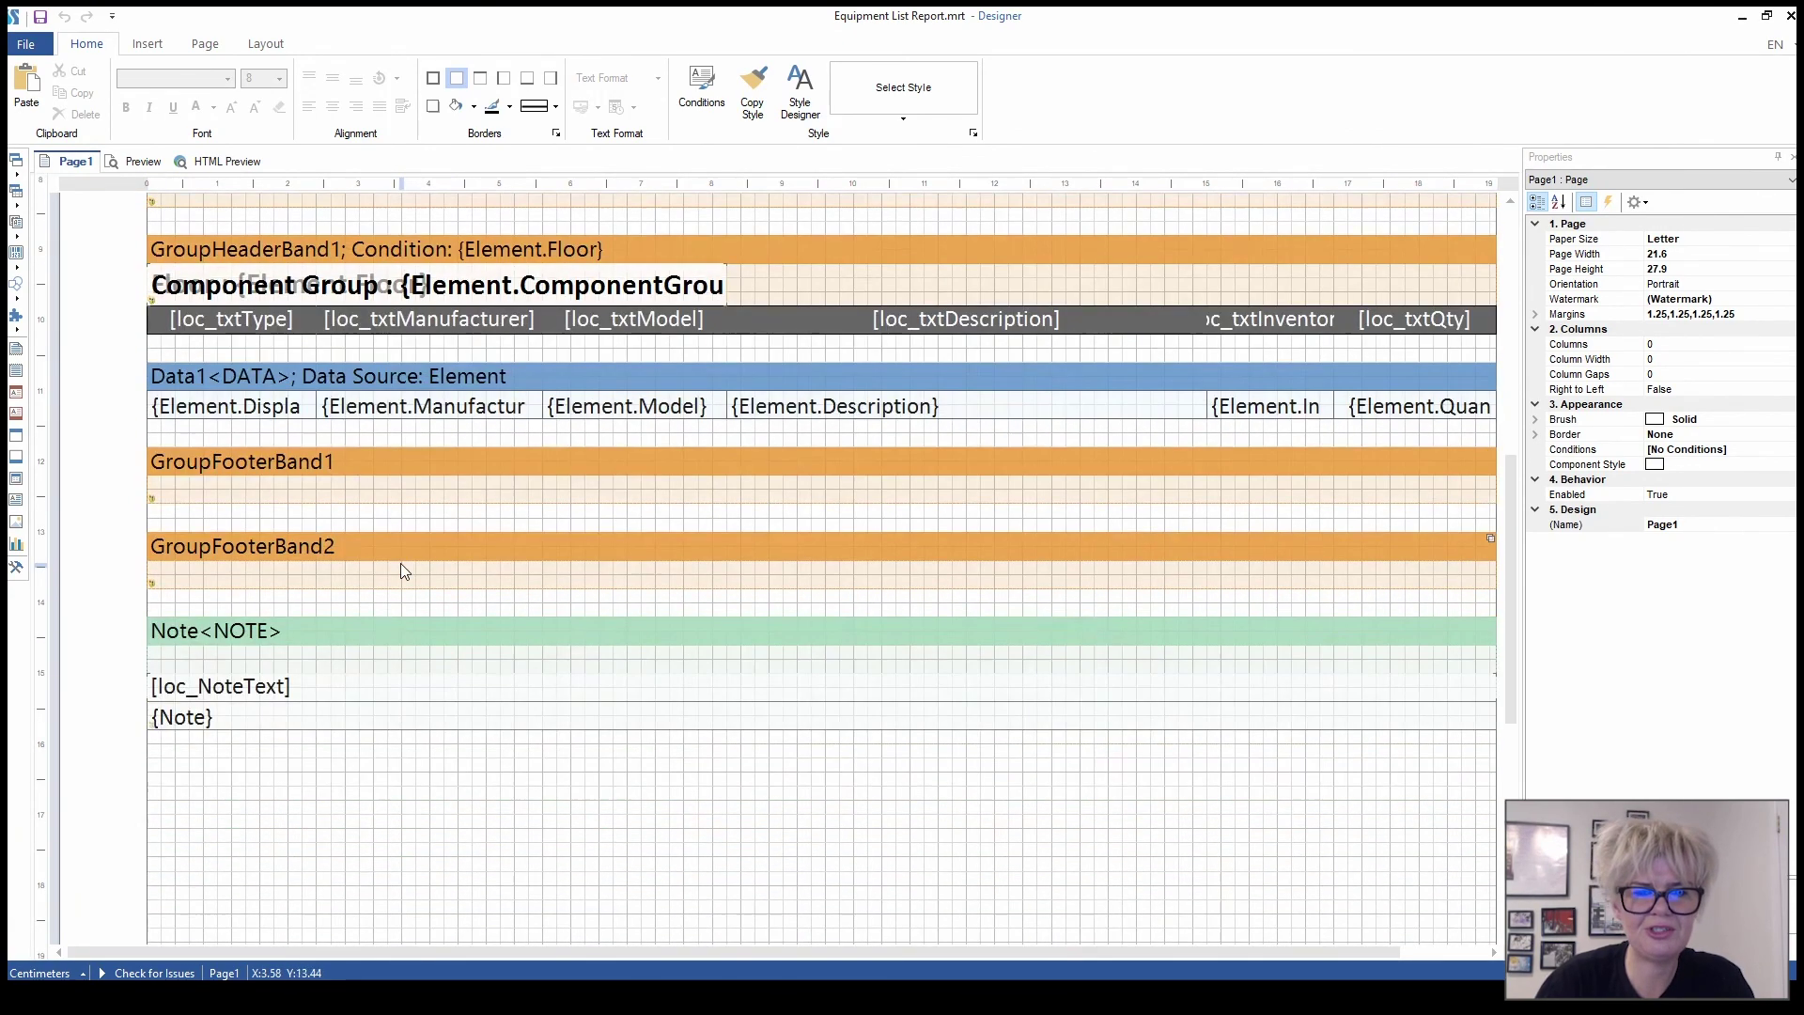
{"action": "scroll", "coordinate": [400, 564], "scroll_direction": "up", "scroll_amount": 3}
{"action": "scroll", "coordinate": [400, 564], "scroll_direction": "down", "scroll_amount": 4}
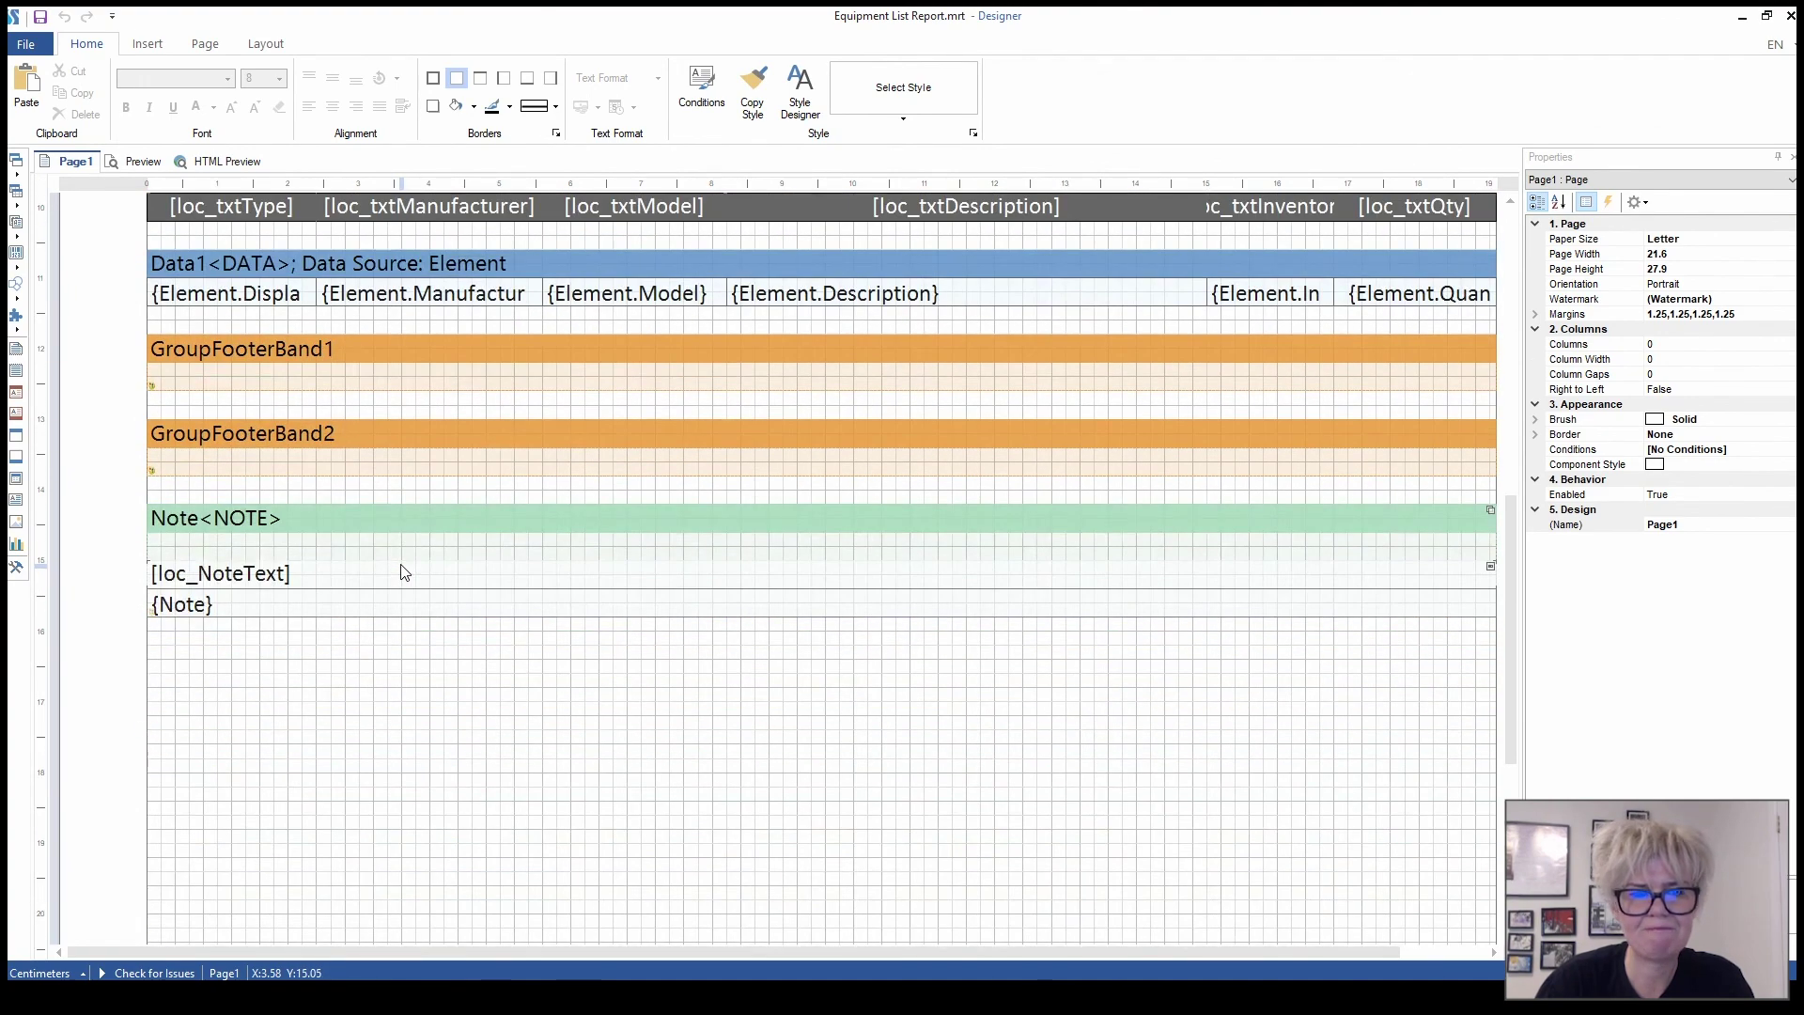
{"action": "scroll", "coordinate": [402, 571], "scroll_direction": "up", "scroll_amount": 7}
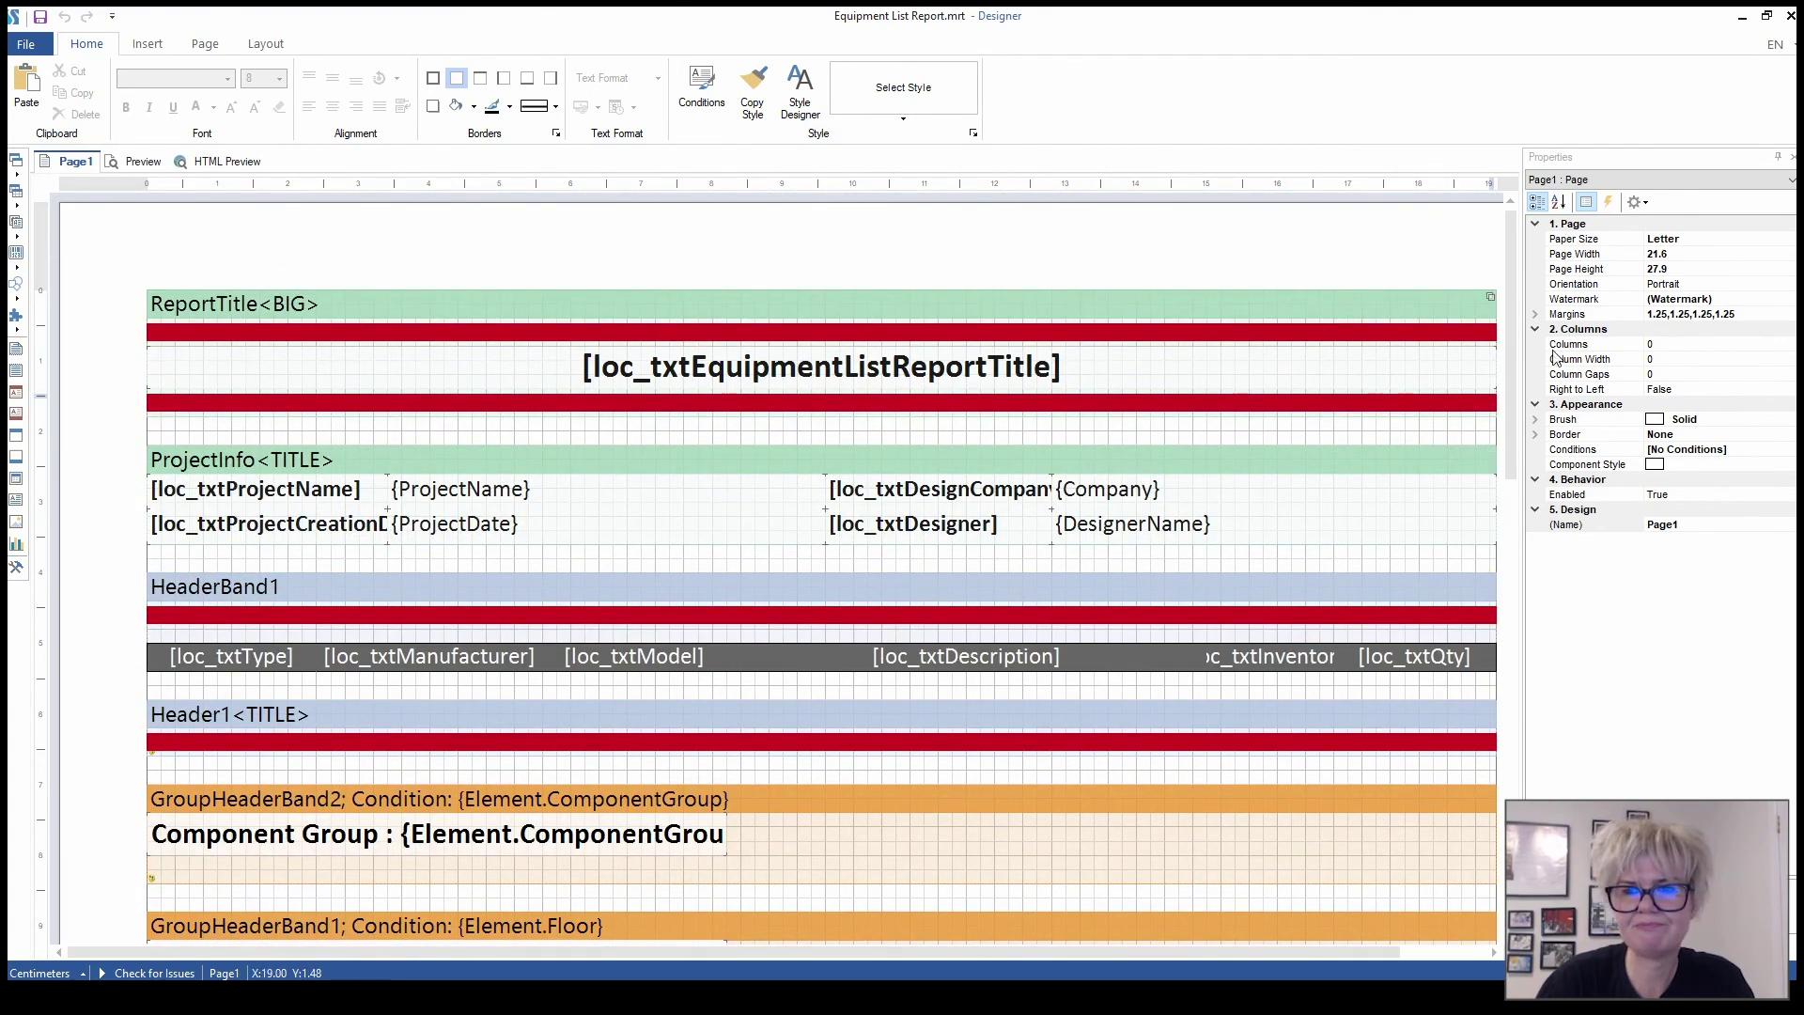
{"action": "left_click", "coordinate": [1790, 16]}
Cancel Project Properties, leaving every report type on the Default template
{"action": "left_click", "coordinate": [992, 792]}
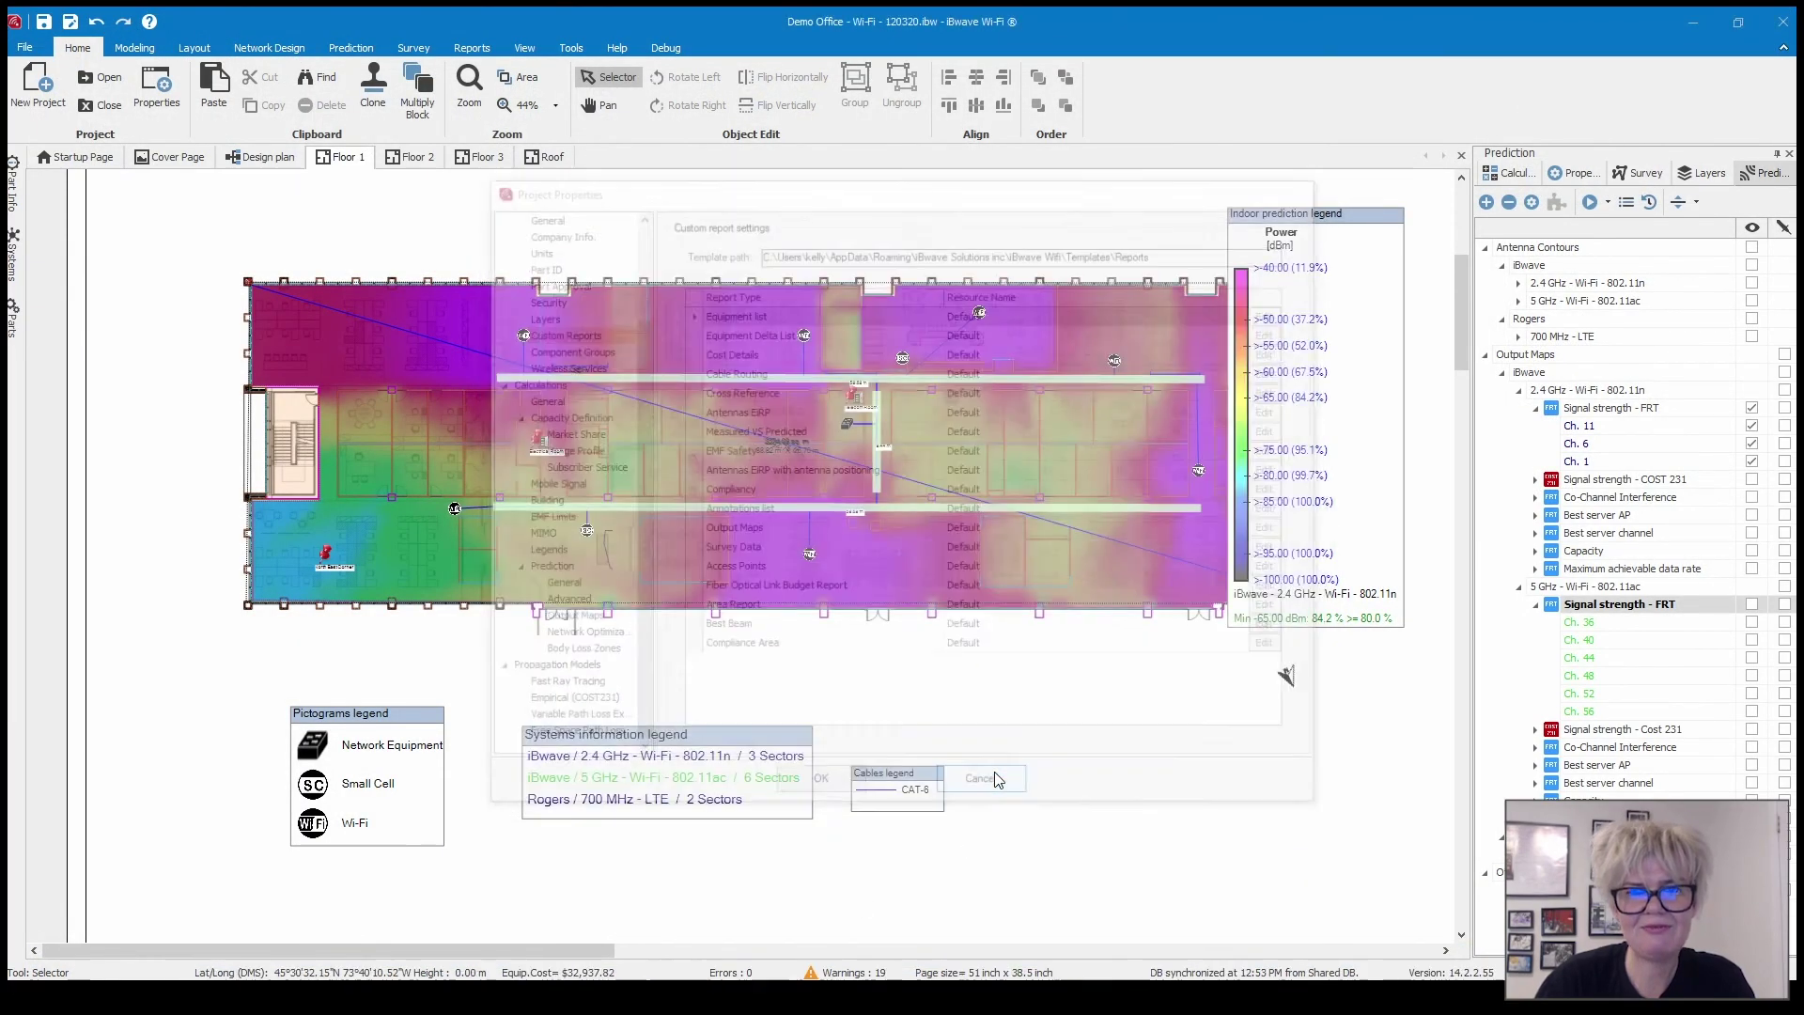